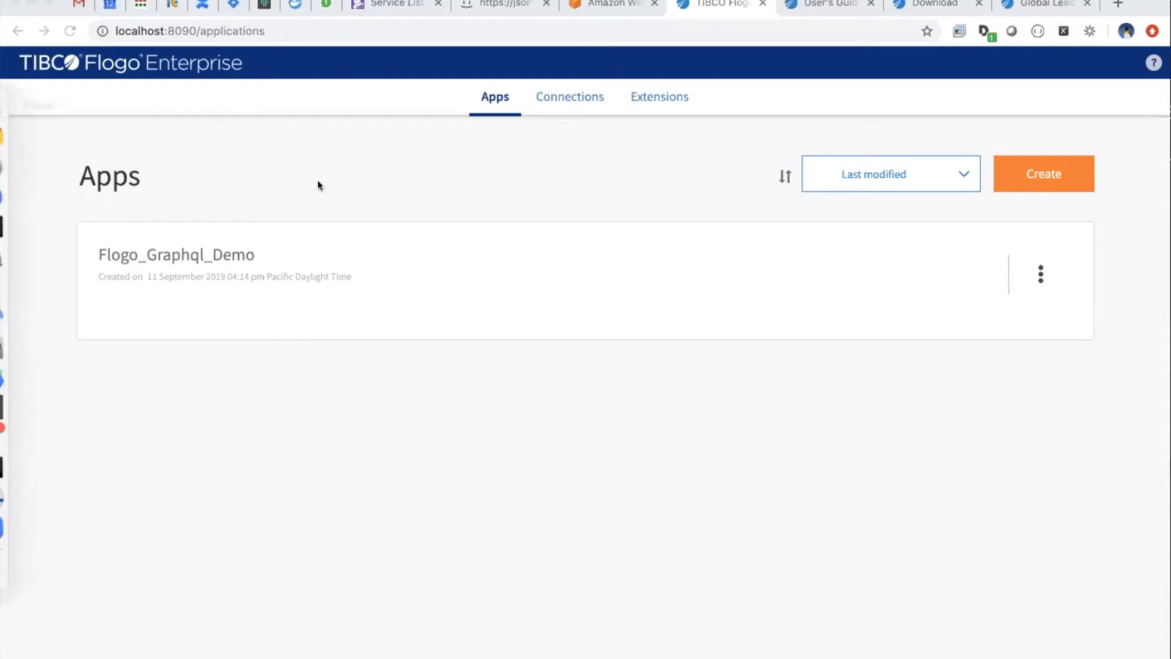
Go to the TIBCO Flogo Enterprise download page, review the available versions and choose 2.7.0 - CRNT,VIS.
{"action": "left_click", "coordinate": [824, 4]}
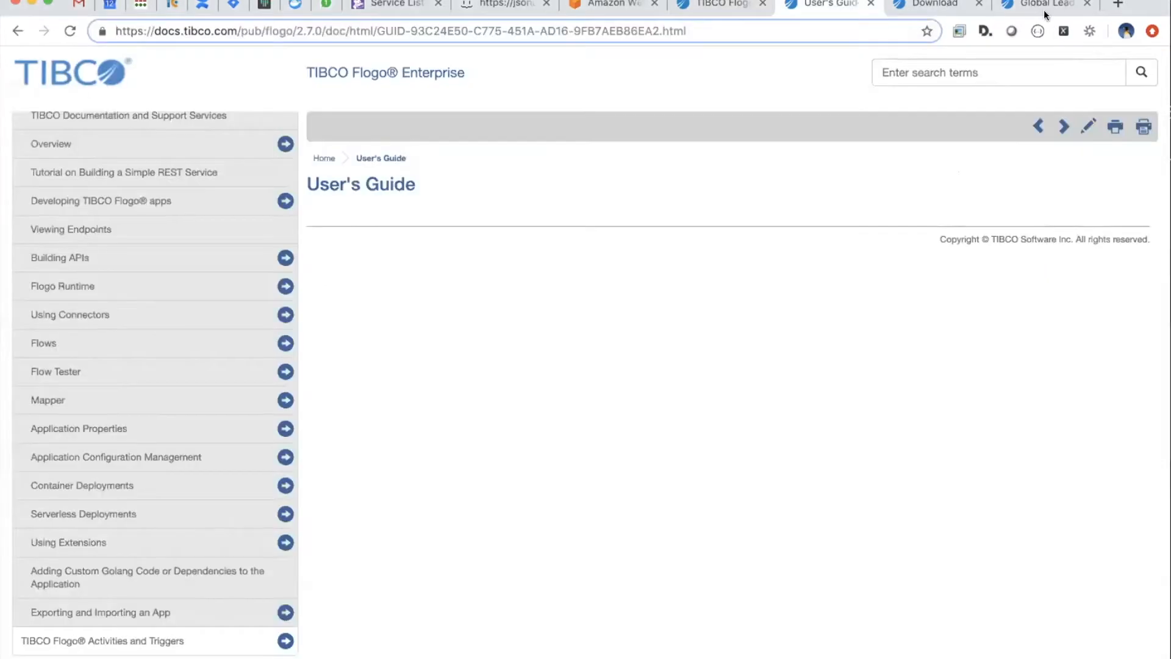
{"action": "left_click", "coordinate": [1044, 5]}
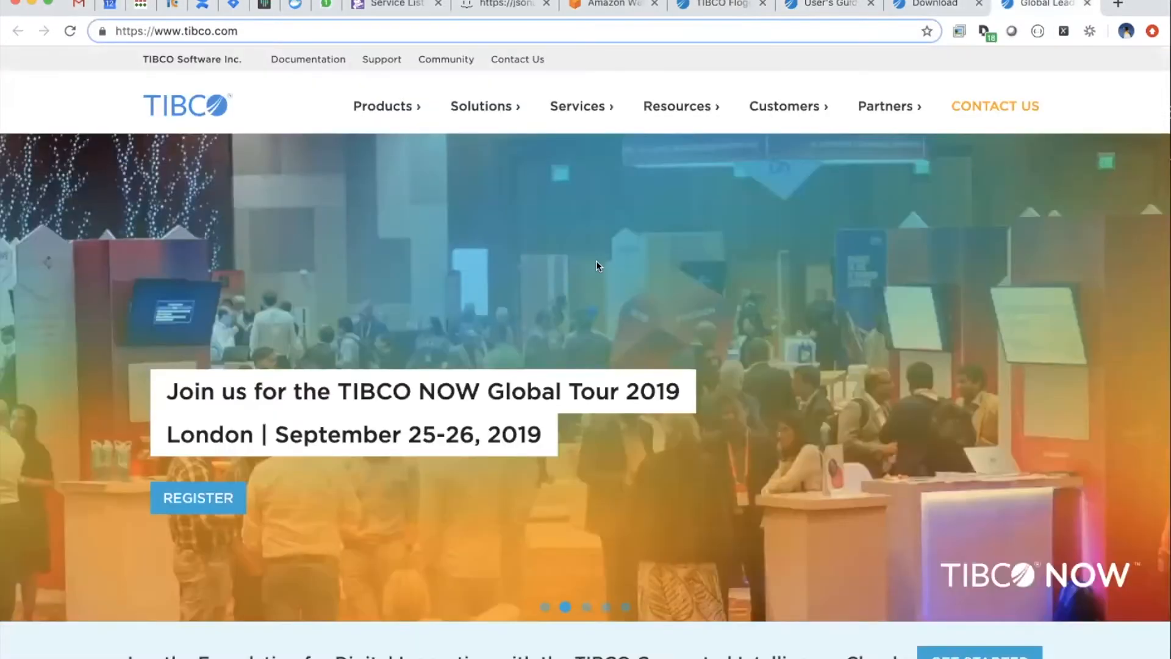
{"action": "left_click", "coordinate": [901, 8]}
{"action": "scroll", "coordinate": [515, 357], "scroll_direction": "up", "scroll_amount": 2}
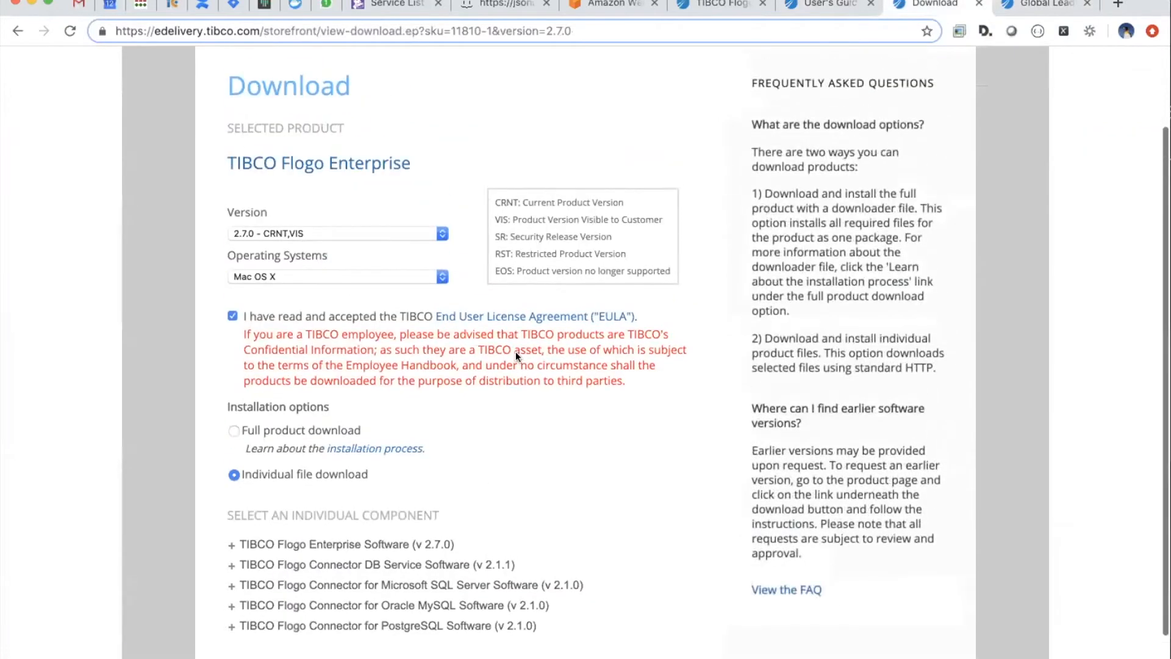
{"action": "scroll", "coordinate": [455, 195], "scroll_direction": "down", "scroll_amount": 1}
{"action": "left_click", "coordinate": [439, 184]}
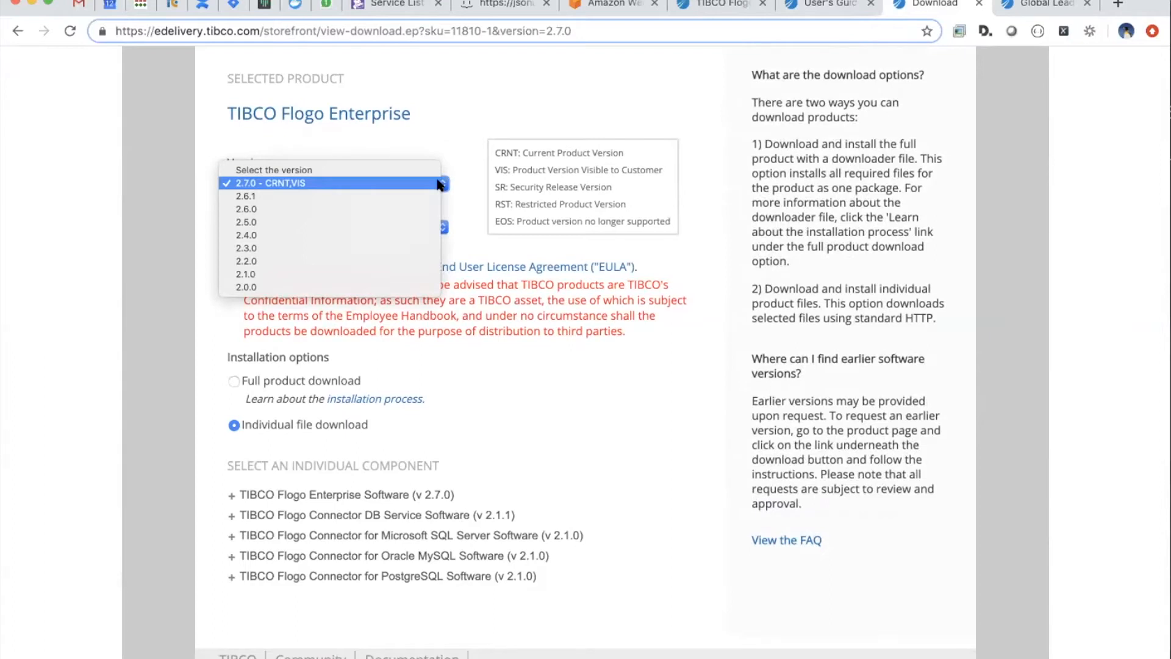
{"action": "left_click", "coordinate": [360, 184]}
Examine the individual files offered for the Flogo Enterprise software, the DB Service connector and the Microsoft SQL Server connector.
{"action": "scroll", "coordinate": [476, 411], "scroll_direction": "down", "scroll_amount": 1}
{"action": "left_click", "coordinate": [232, 471]}
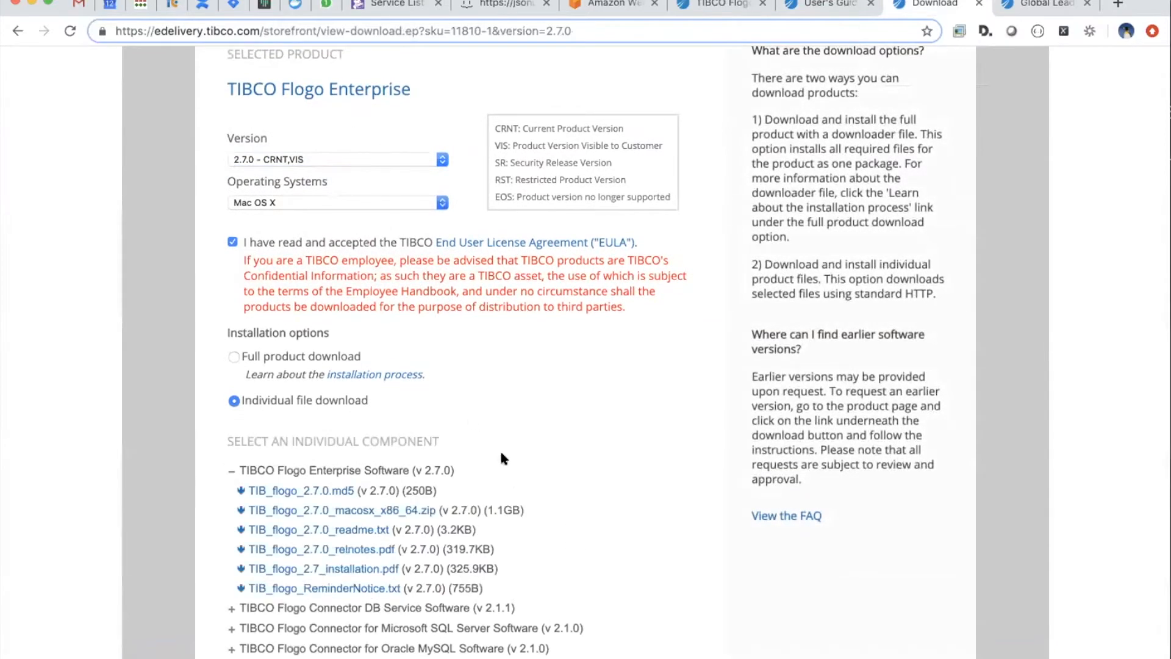
{"action": "scroll", "coordinate": [502, 458], "scroll_direction": "down", "scroll_amount": 3}
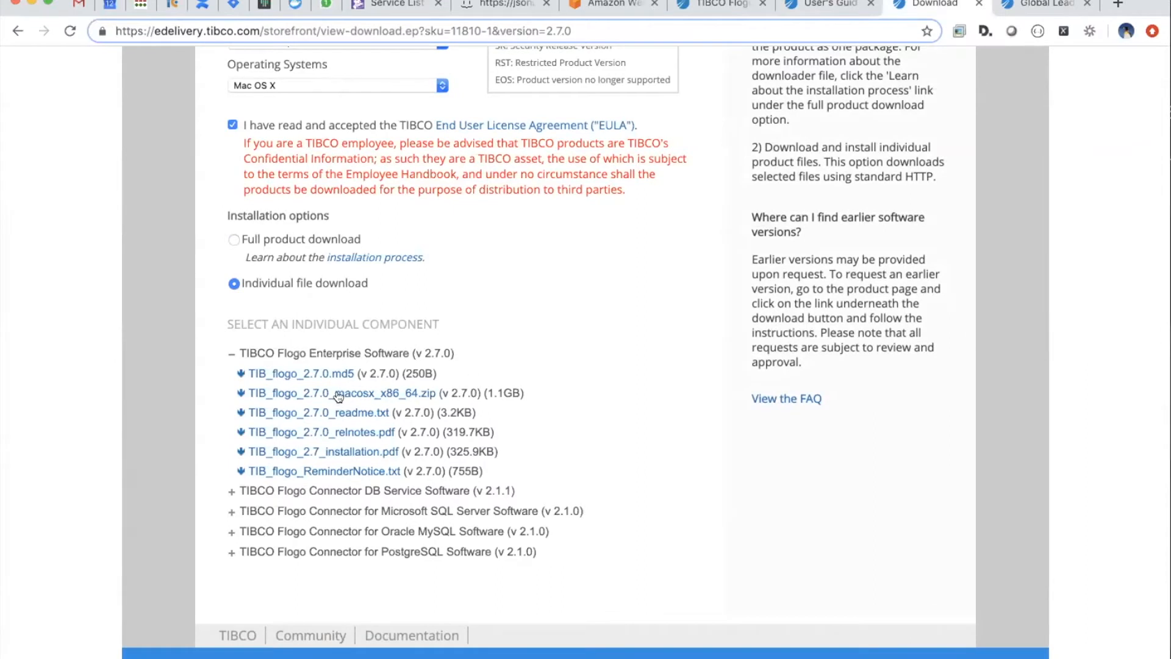
{"action": "left_click", "coordinate": [230, 492]}
{"action": "scroll", "coordinate": [226, 524], "scroll_direction": "down", "scroll_amount": 1}
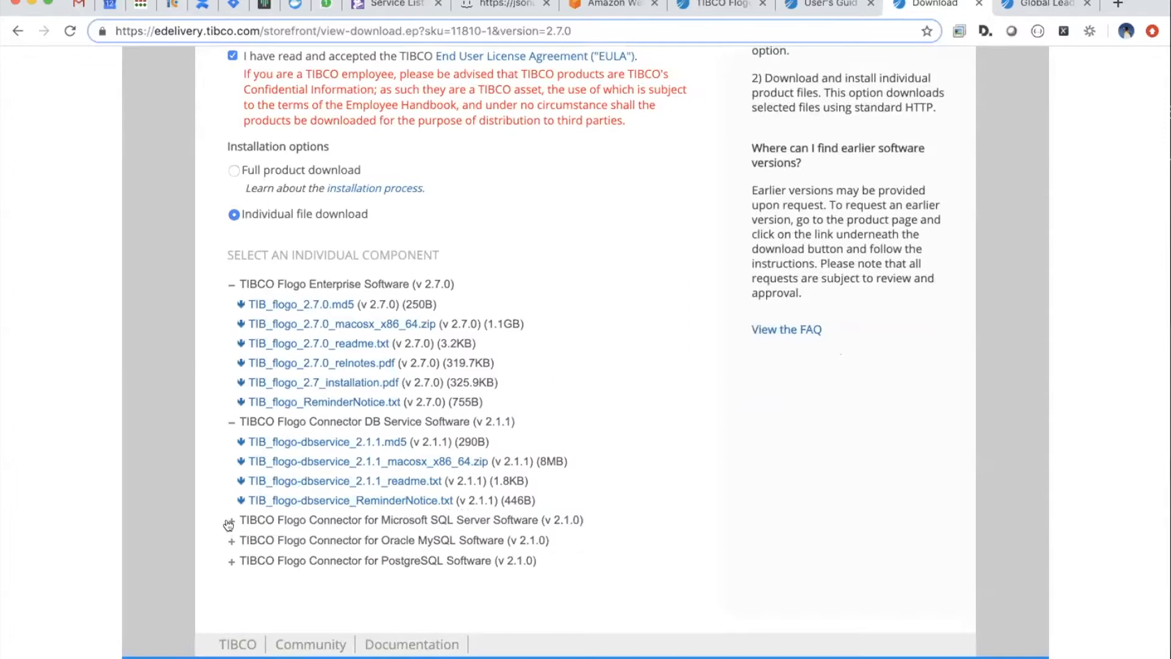
{"action": "left_click", "coordinate": [229, 519]}
{"action": "scroll", "coordinate": [751, 503], "scroll_direction": "down", "scroll_amount": 2}
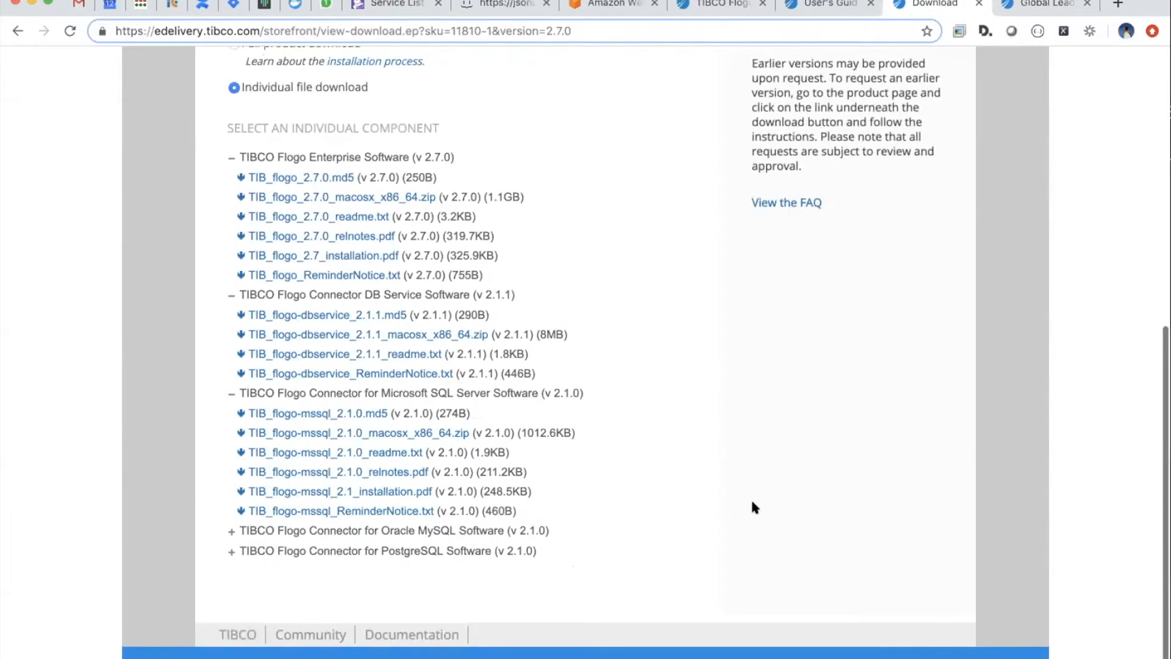
{"action": "scroll", "coordinate": [753, 506], "scroll_direction": "up", "scroll_amount": 1}
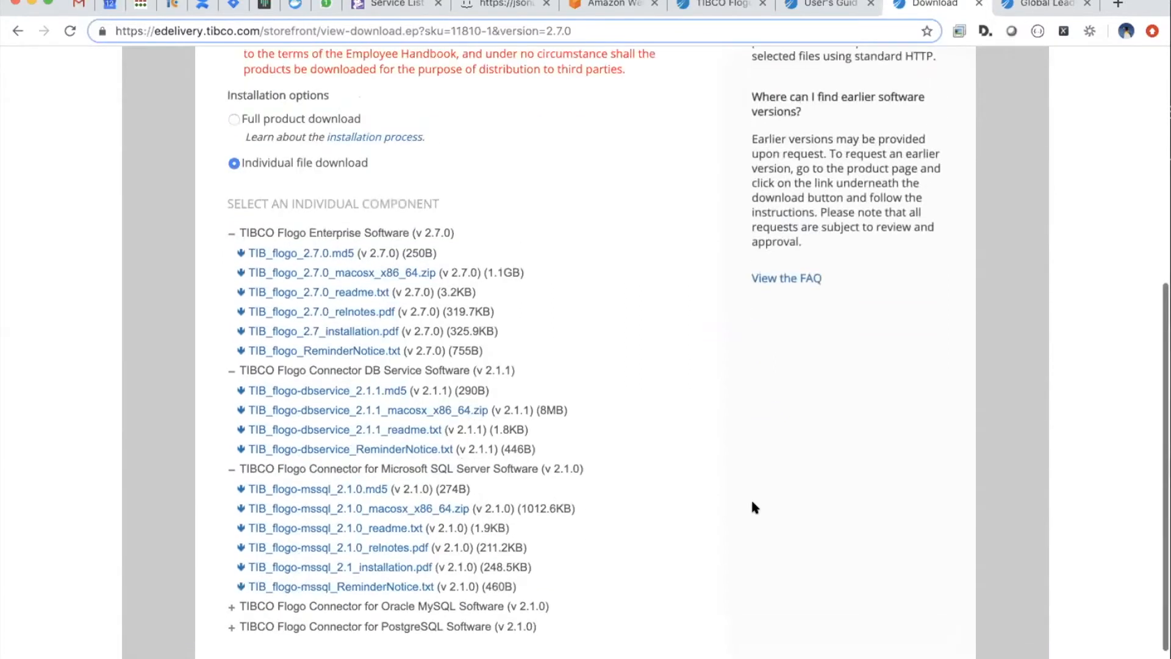
{"action": "left_click", "coordinate": [231, 371]}
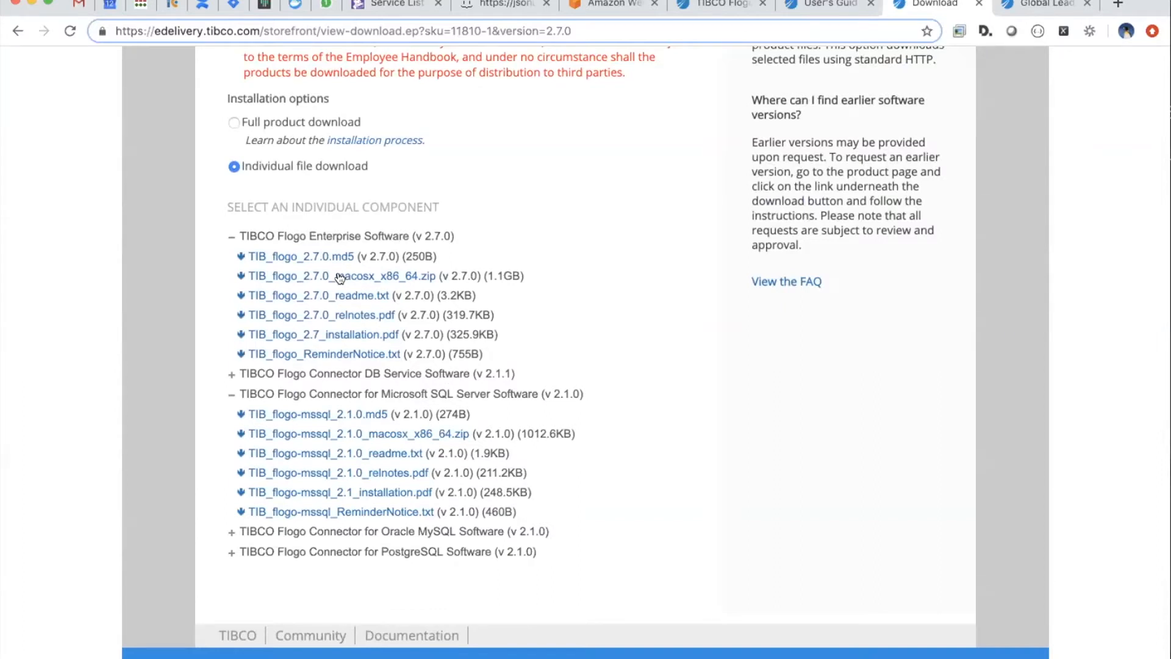
Switch to Finder and open the flogo/2.7/bin folder inside the Flogo 2.7.0 installation.
{"action": "left_click", "coordinate": [8, 105]}
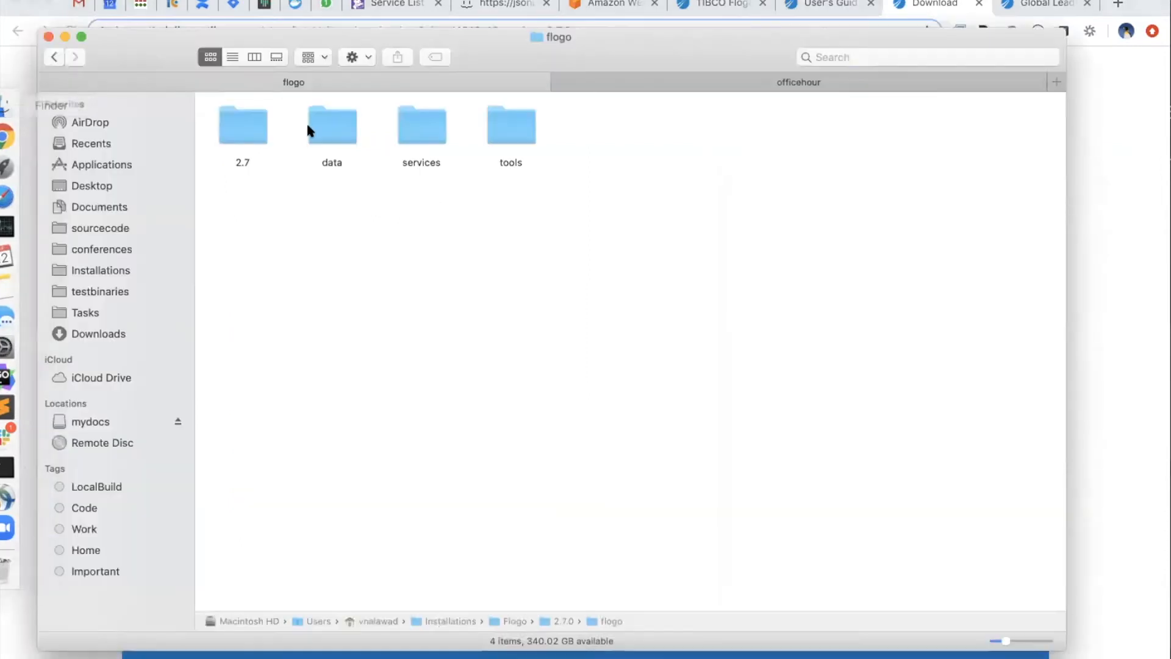
{"action": "double_click", "coordinate": [562, 619]}
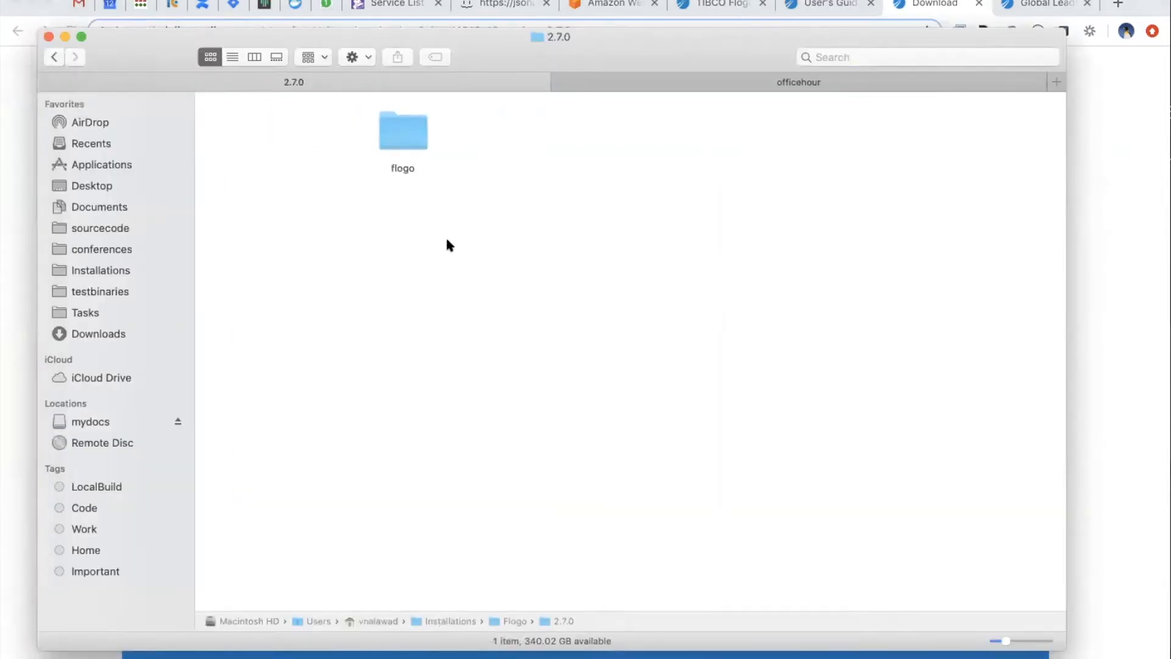
{"action": "double_click", "coordinate": [395, 132]}
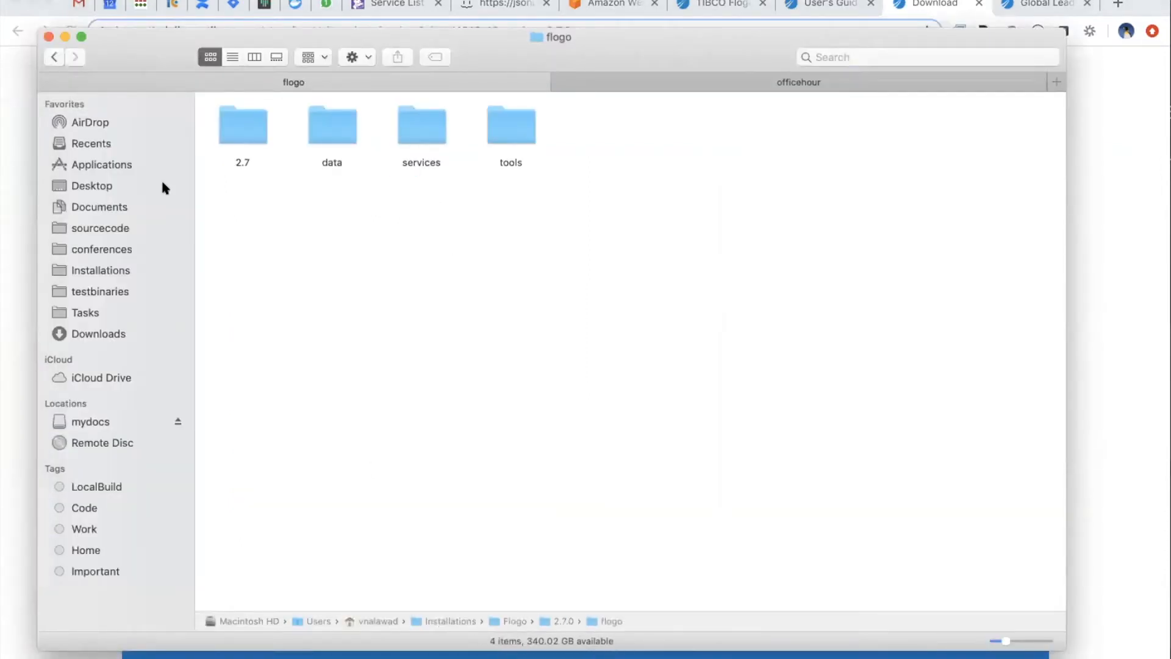
{"action": "double_click", "coordinate": [241, 130]}
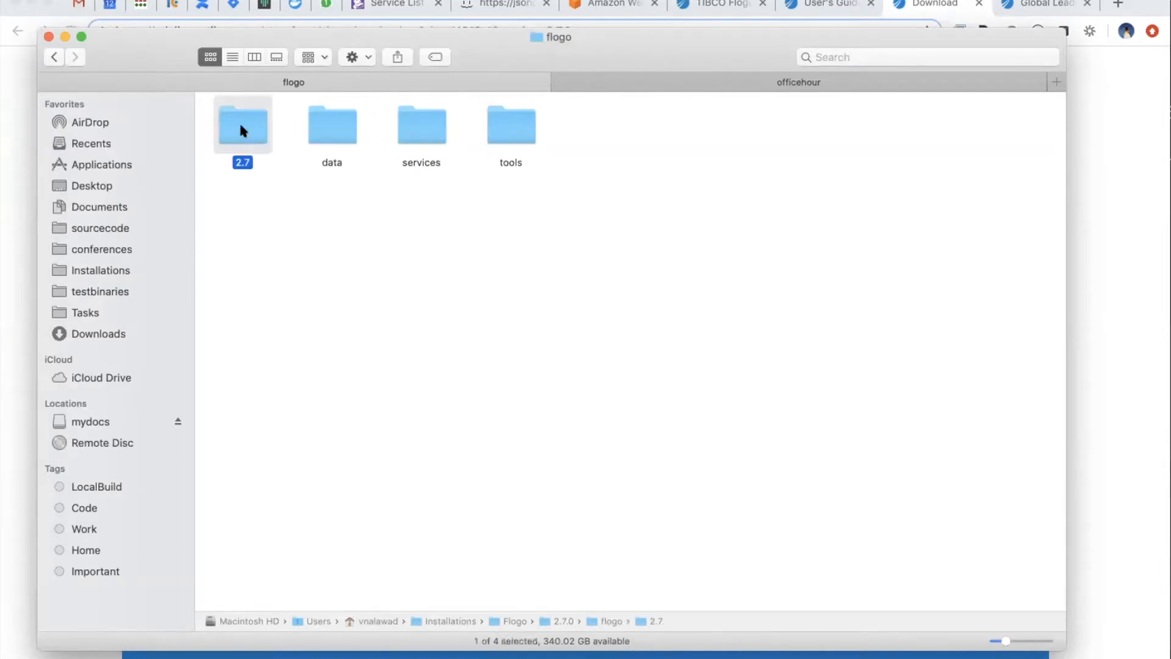
{"action": "left_click", "coordinate": [53, 57]}
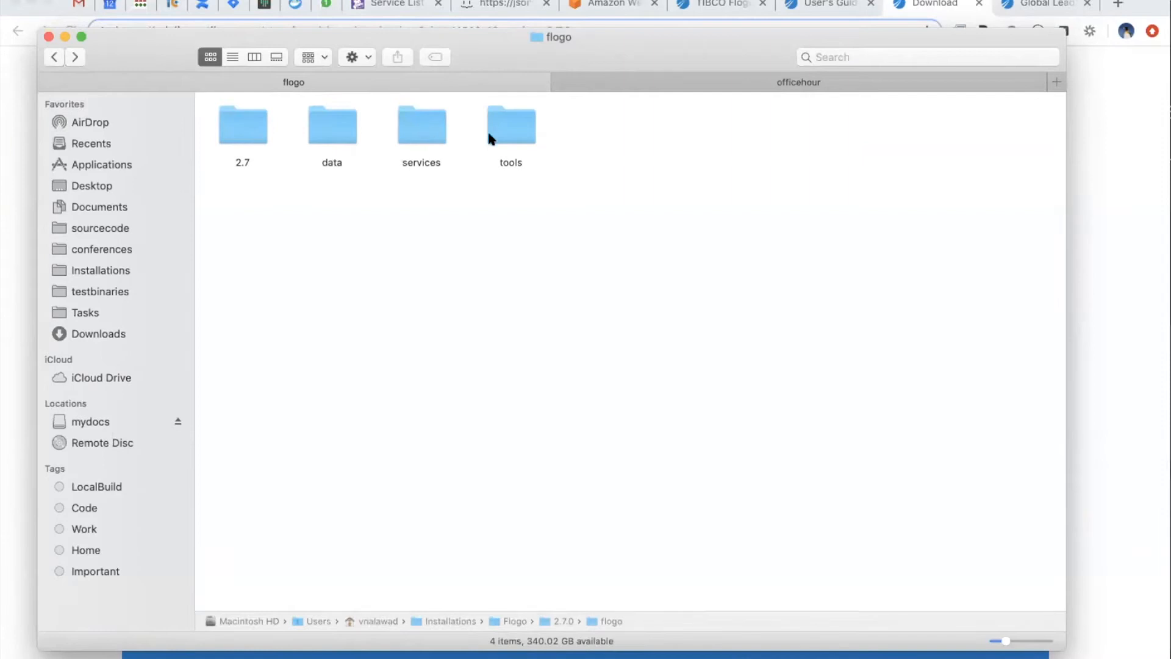
{"action": "double_click", "coordinate": [246, 130]}
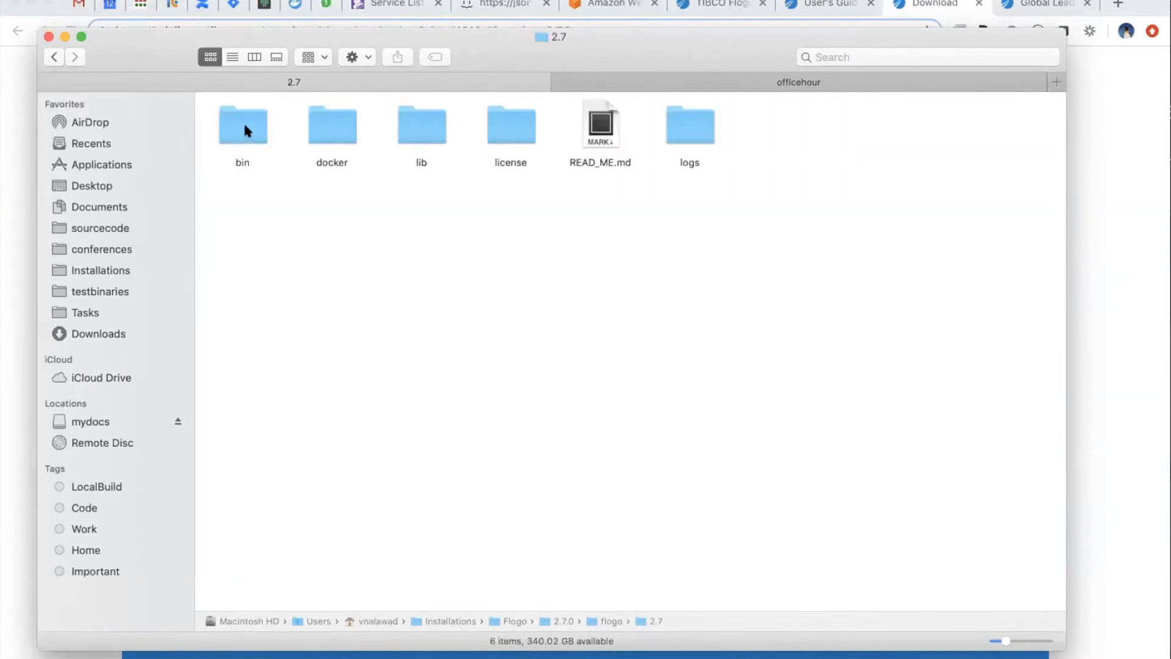
{"action": "double_click", "coordinate": [254, 139]}
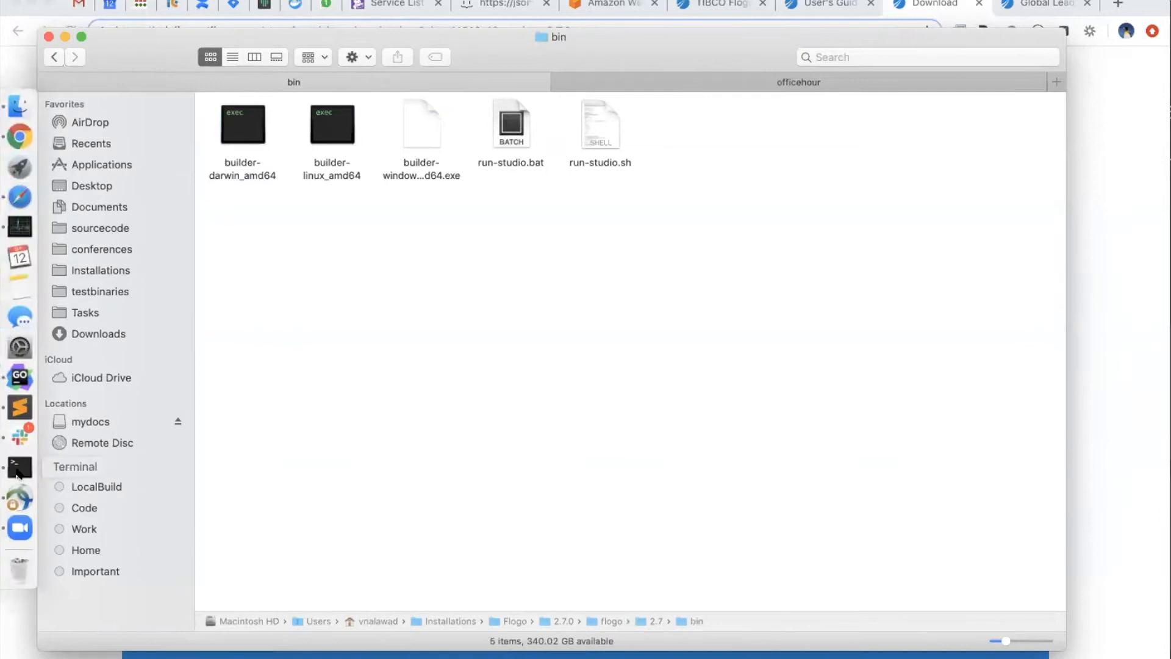
Switch to Terminal, find the session running Flogo Studio and examine its ./run-studio.sh eula-accept launch command.
{"action": "left_click", "coordinate": [18, 469]}
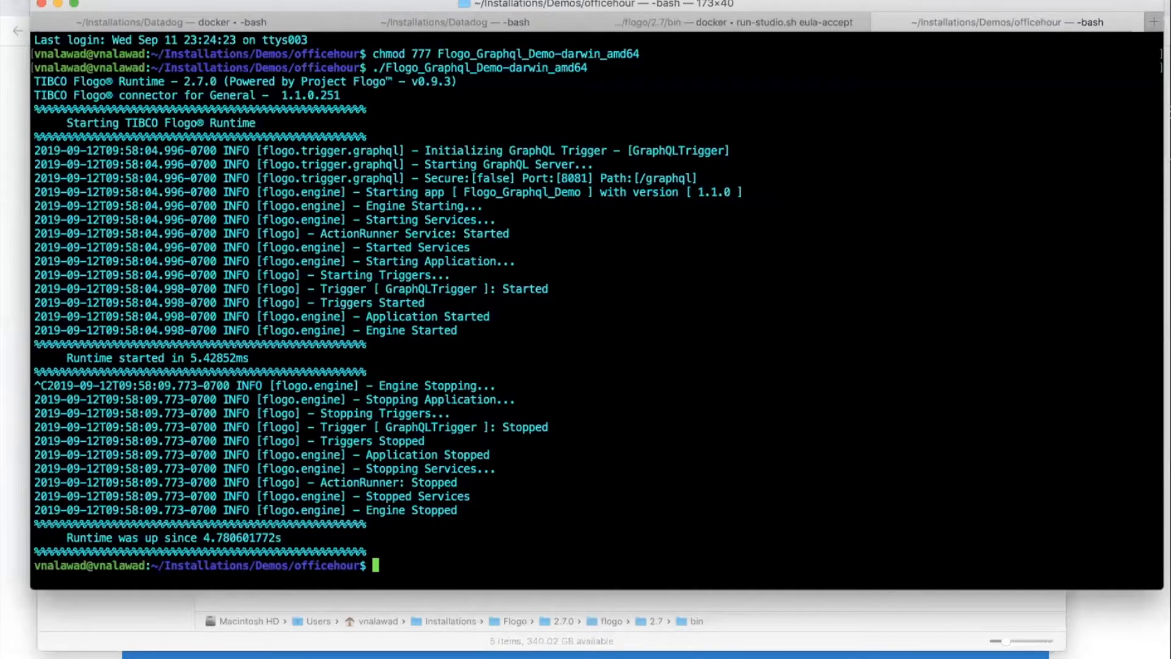
{"action": "left_click", "coordinate": [238, 25]}
{"action": "left_click", "coordinate": [421, 22]}
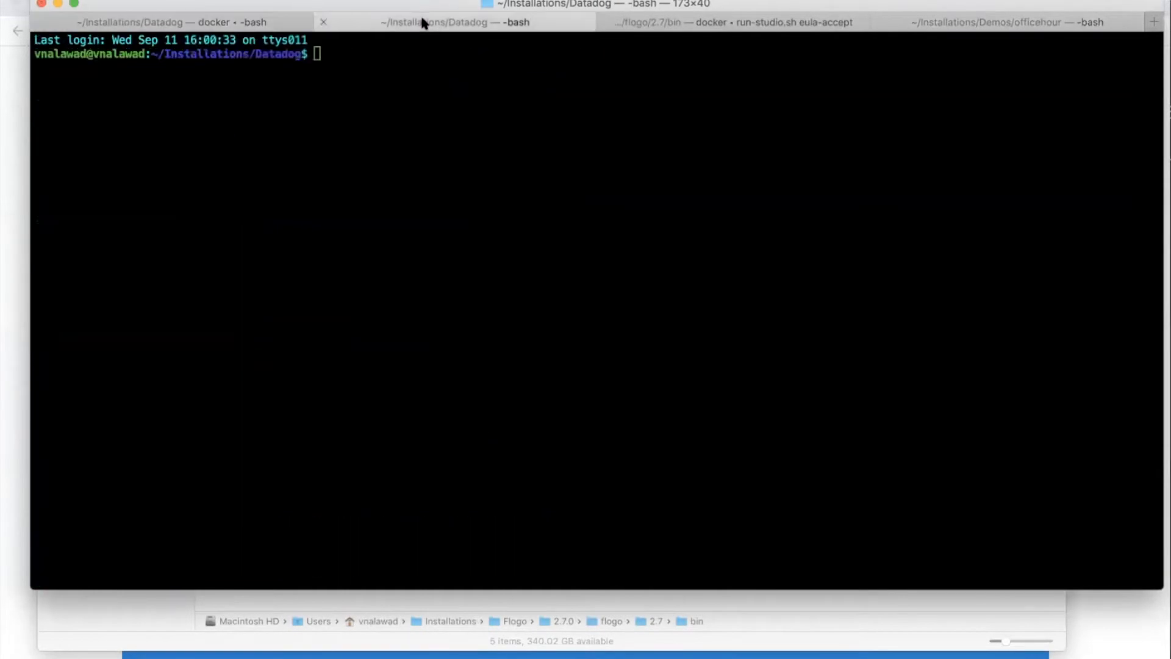
{"action": "left_click", "coordinate": [682, 22]}
{"action": "scroll", "coordinate": [597, 305], "scroll_direction": "up", "scroll_amount": 2}
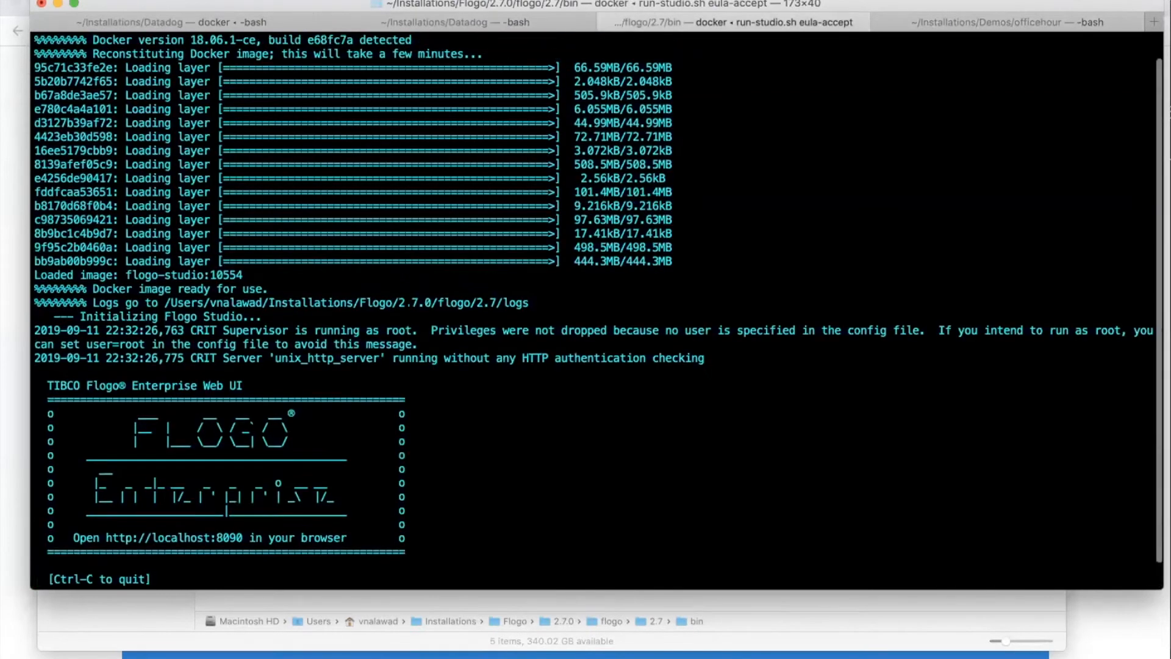
{"action": "left_click_drag", "start_coordinate": [431, 54], "coordinate": [535, 54]}
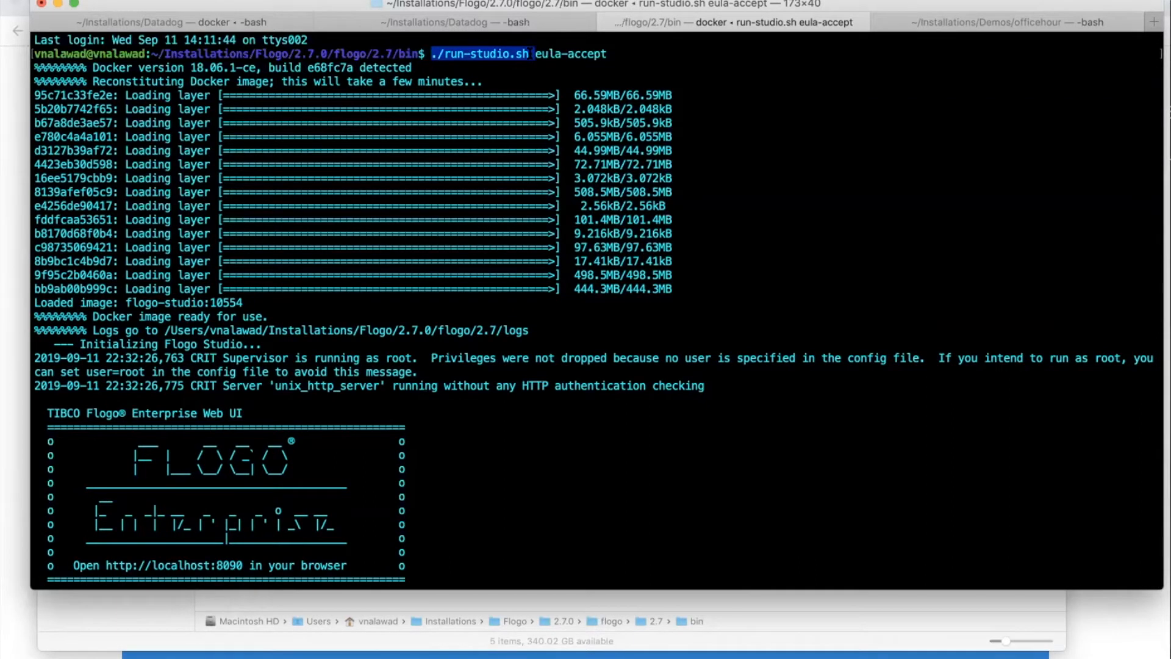
{"action": "left_click", "coordinate": [506, 54]}
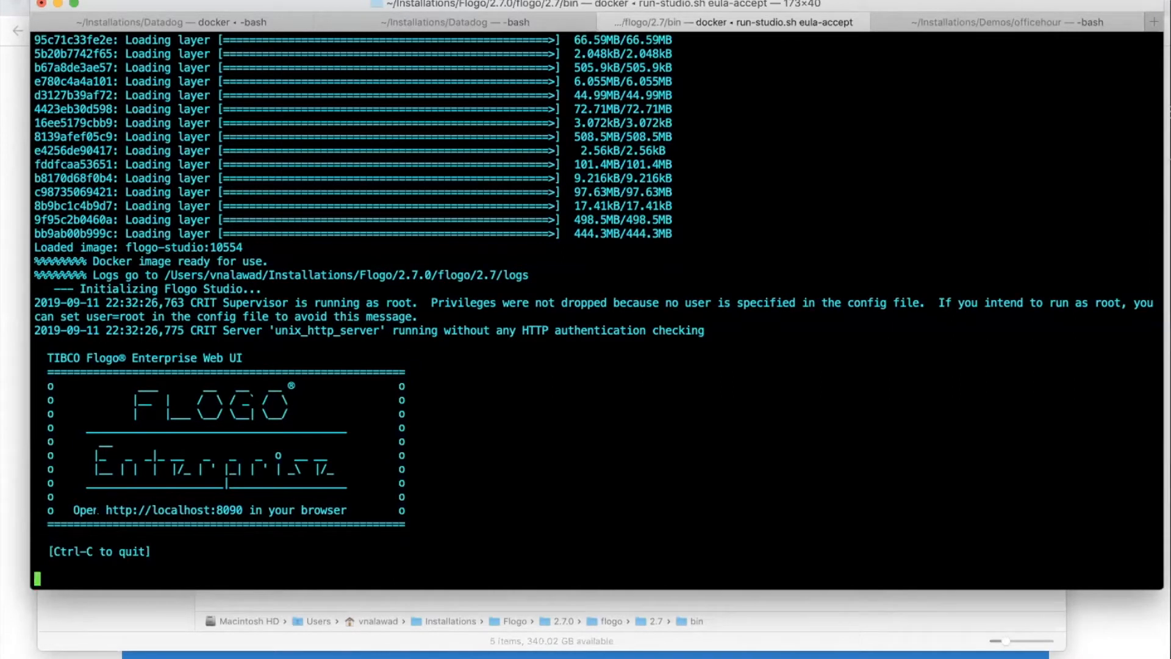
Open the Flogo web UI from the terminal output in the browser at localhost:8090 and bring up the dialog for creating a new app.
{"action": "left_click_drag", "start_coordinate": [106, 510], "coordinate": [243, 510]}
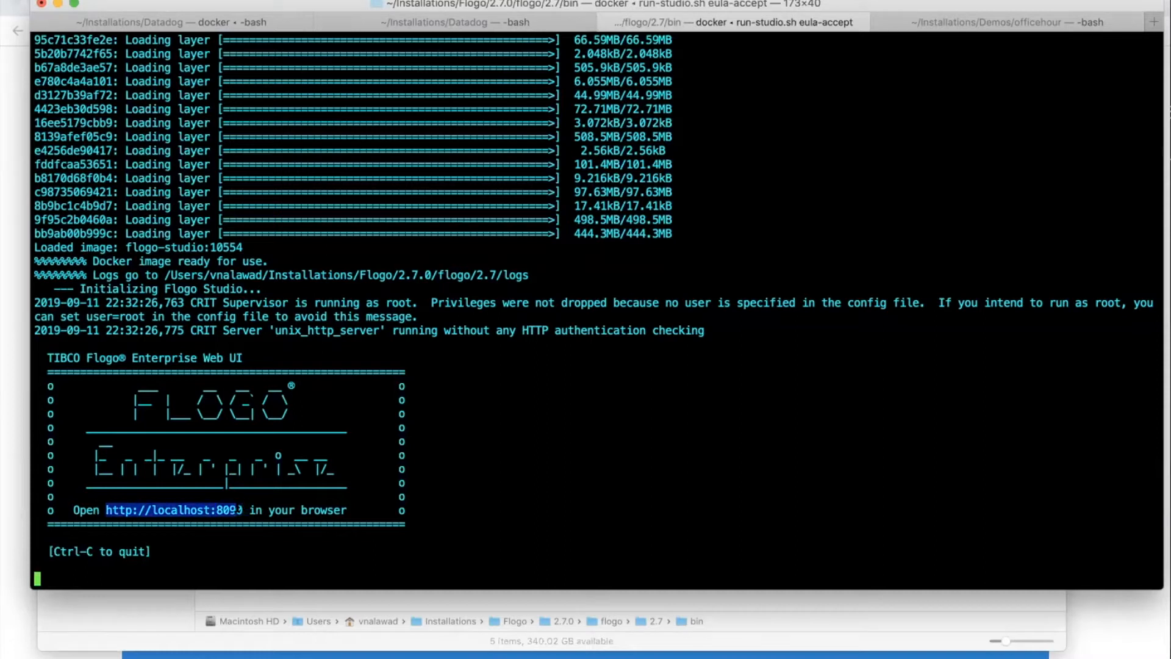
{"action": "right_click", "coordinate": [193, 510]}
{"action": "left_click", "coordinate": [260, 514]}
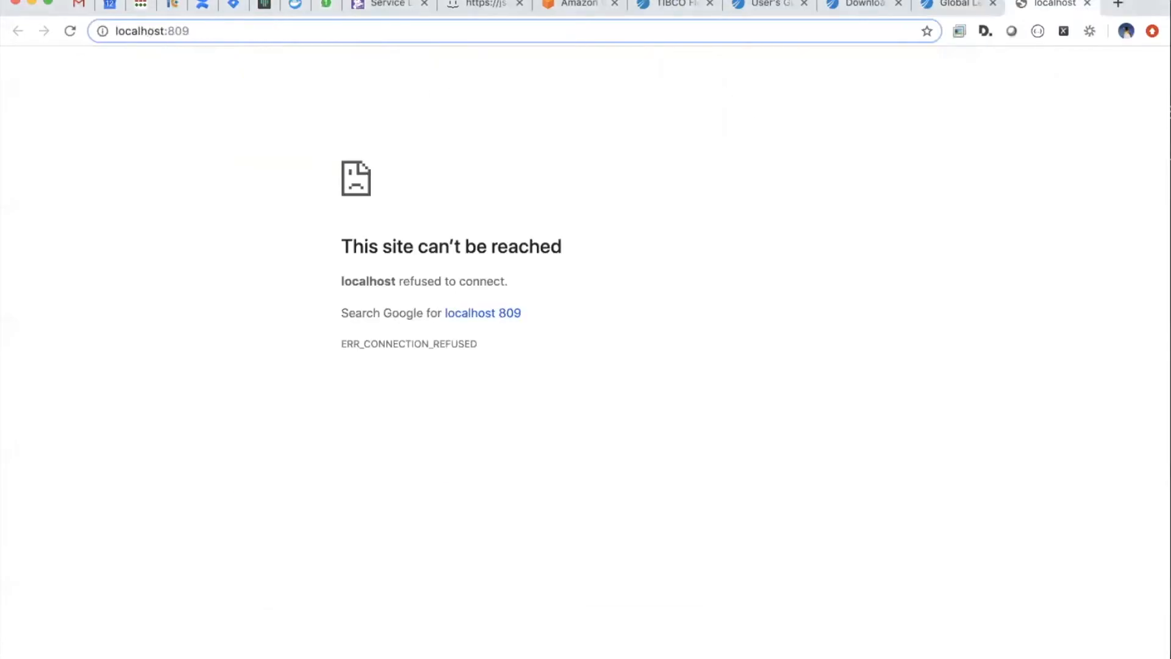
{"action": "left_click", "coordinate": [217, 37]}
{"action": "left_click", "coordinate": [217, 37]}
{"action": "type", "text": "0"}
{"action": "key", "text": "Return"}
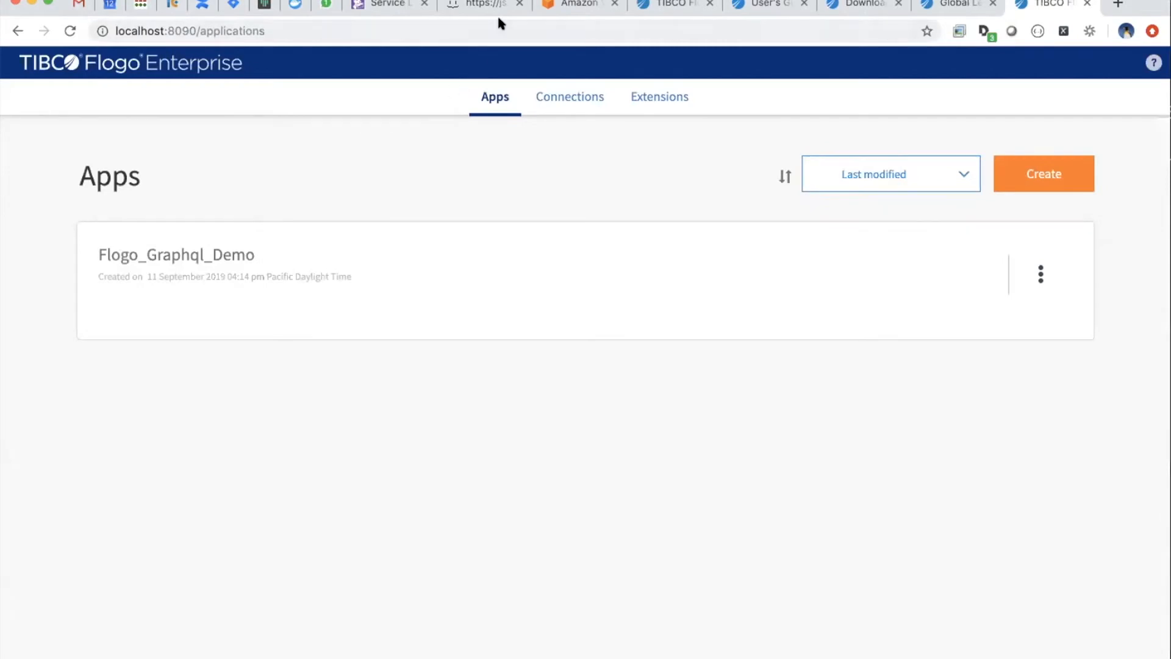
{"action": "left_click_drag", "start_coordinate": [478, 1], "coordinate": [478, 24]}
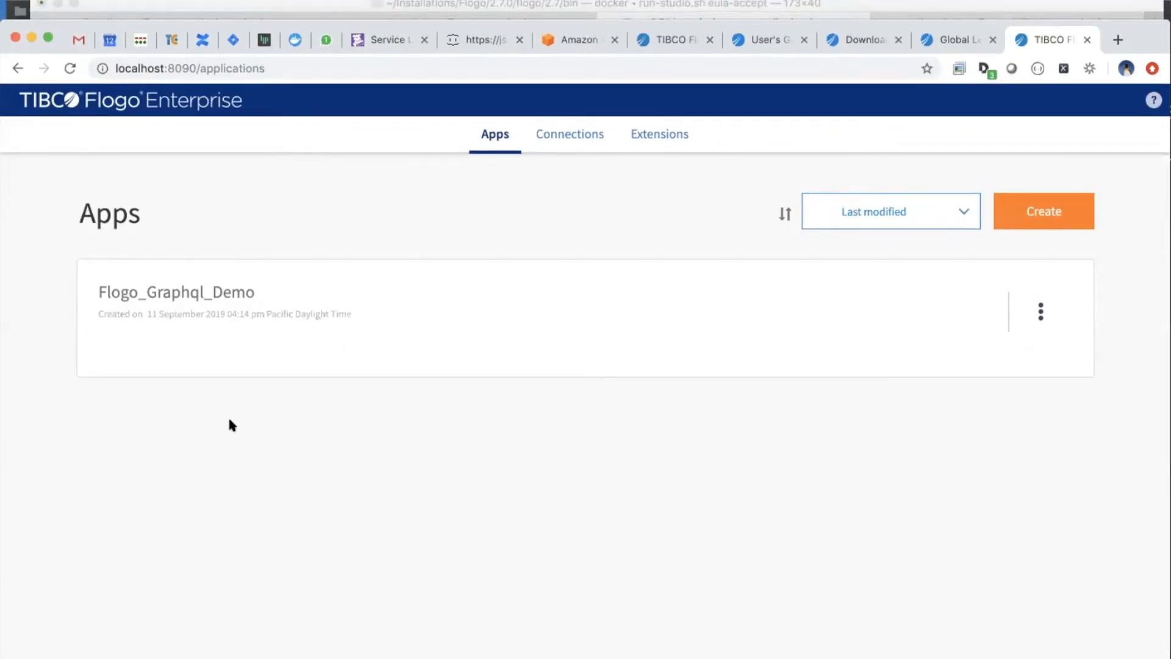
{"action": "left_click", "coordinate": [1031, 208]}
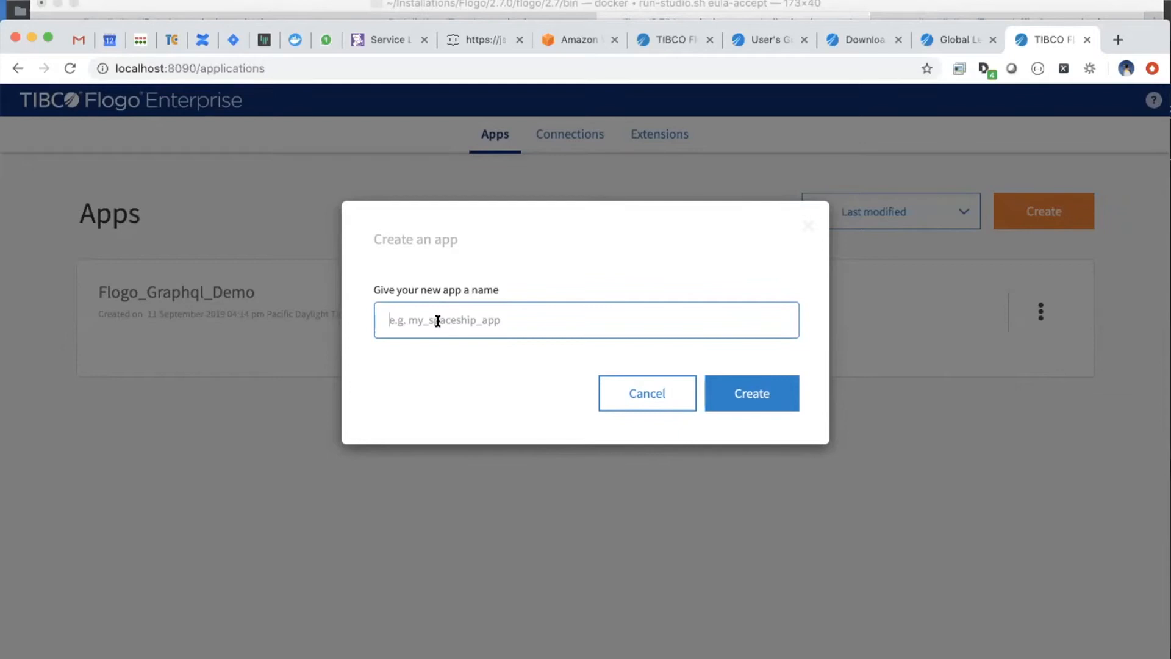
Examine the jsonplaceholder.typicode.com/posts address and its JSON response, including the userId values of the entries.
{"action": "left_click", "coordinate": [461, 41]}
{"action": "left_click", "coordinate": [340, 70]}
{"action": "left_click", "coordinate": [357, 68]}
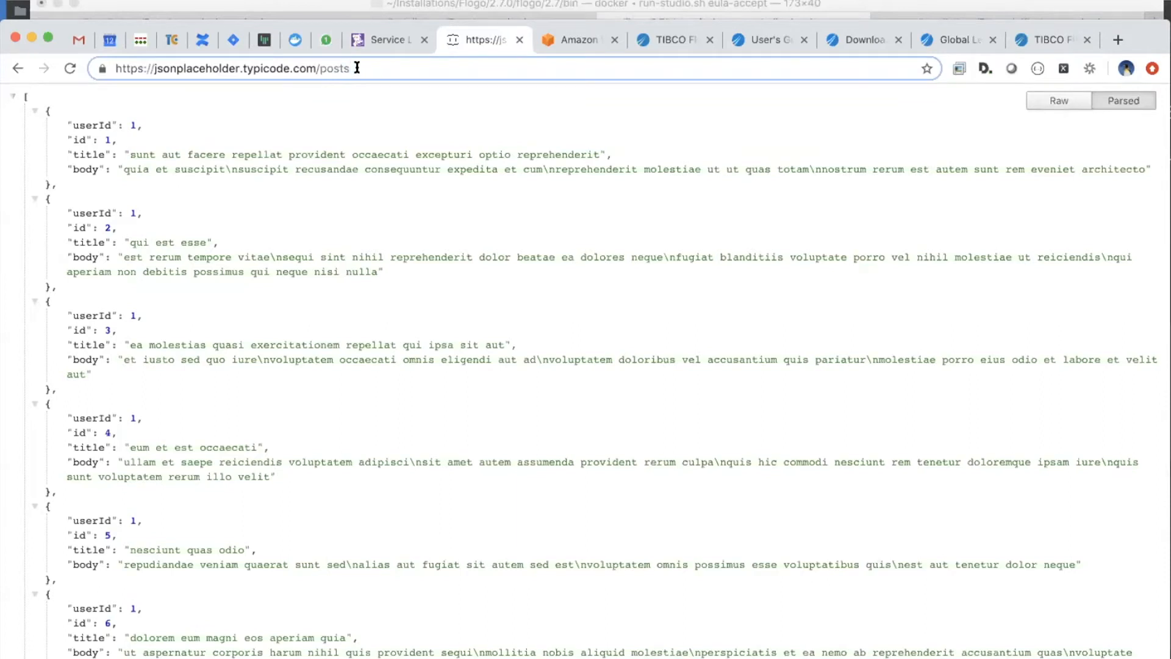
{"action": "key", "text": "super+a"}
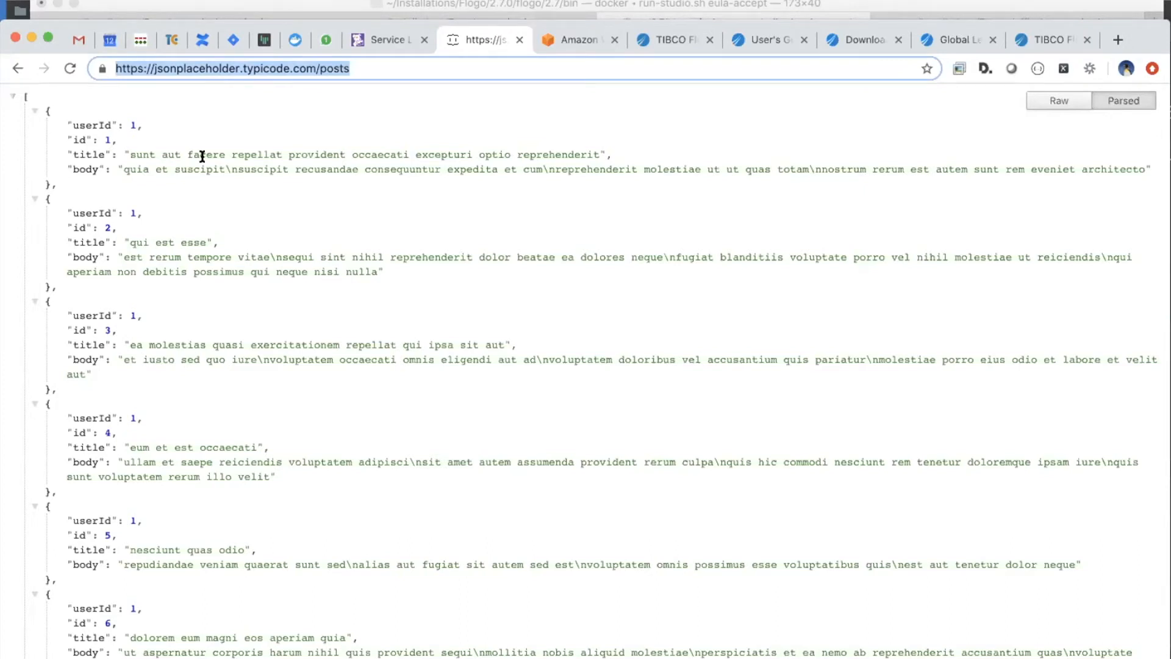
{"action": "left_click", "coordinate": [329, 69]}
{"action": "left_click_drag", "start_coordinate": [320, 68], "coordinate": [367, 68]}
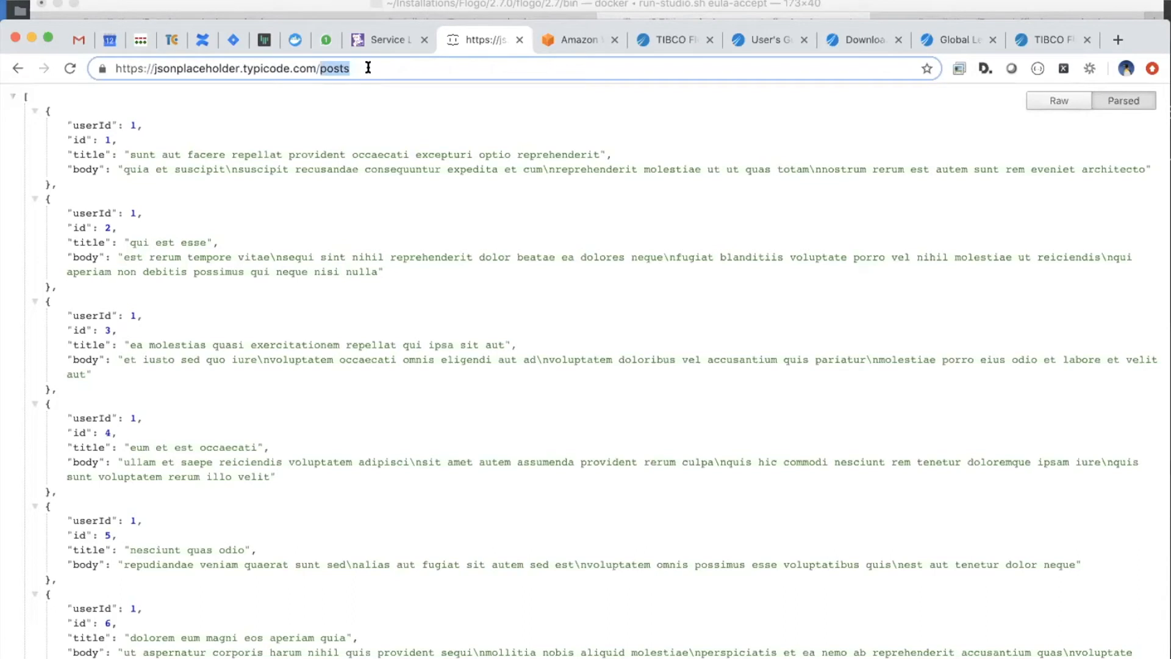
{"action": "left_click", "coordinate": [342, 125]}
{"action": "scroll", "coordinate": [332, 152], "scroll_direction": "down", "scroll_amount": 2}
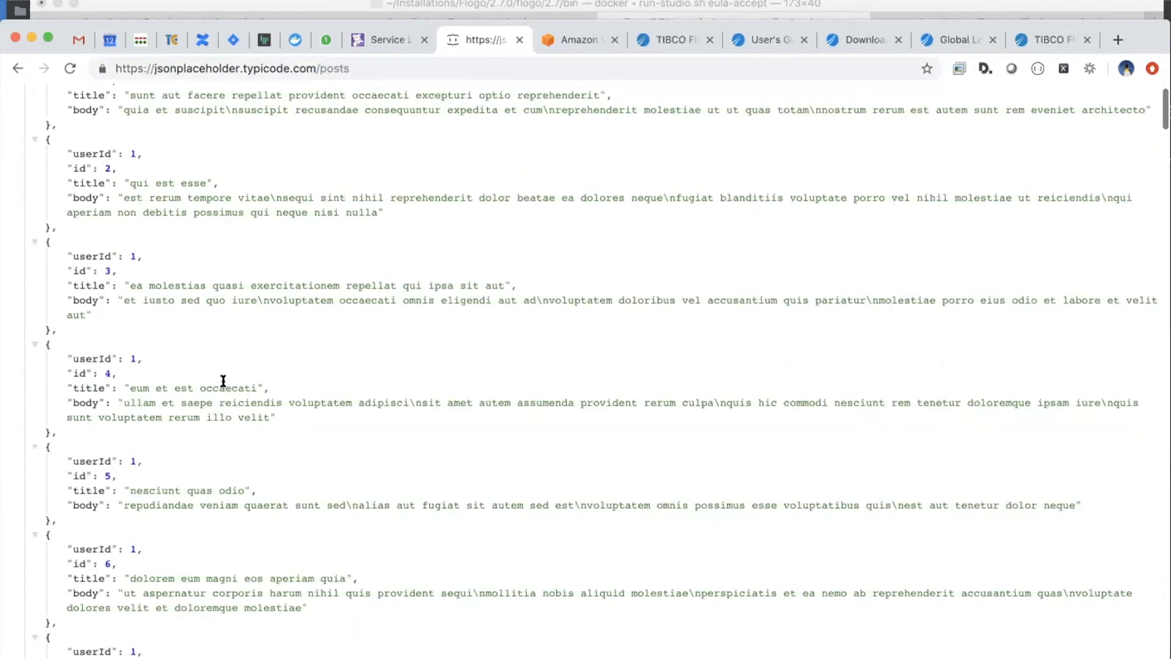
{"action": "scroll", "coordinate": [223, 378], "scroll_direction": "up", "scroll_amount": 2}
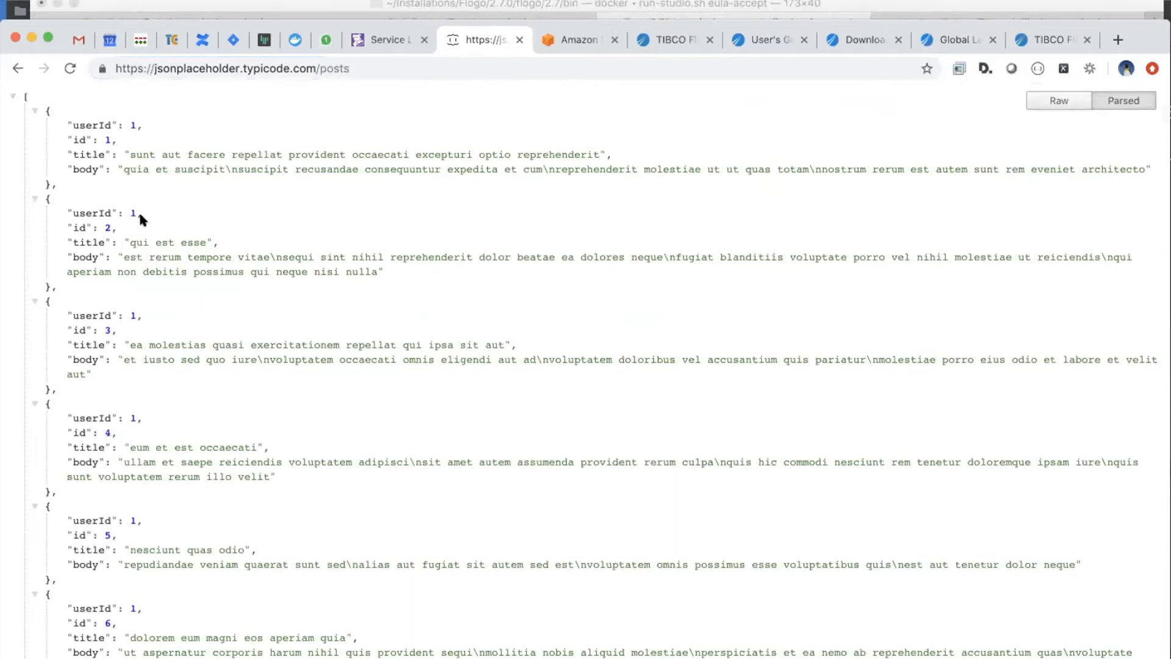
{"action": "left_click_drag", "start_coordinate": [138, 215], "coordinate": [93, 207]}
{"action": "scroll", "coordinate": [134, 360], "scroll_direction": "down", "scroll_amount": 1}
{"action": "scroll", "coordinate": [136, 364], "scroll_direction": "down", "scroll_amount": 20}
{"action": "scroll", "coordinate": [162, 399], "scroll_direction": "up", "scroll_amount": 18}
{"action": "double_click", "coordinate": [329, 69]}
{"action": "type", "text": "users/"}
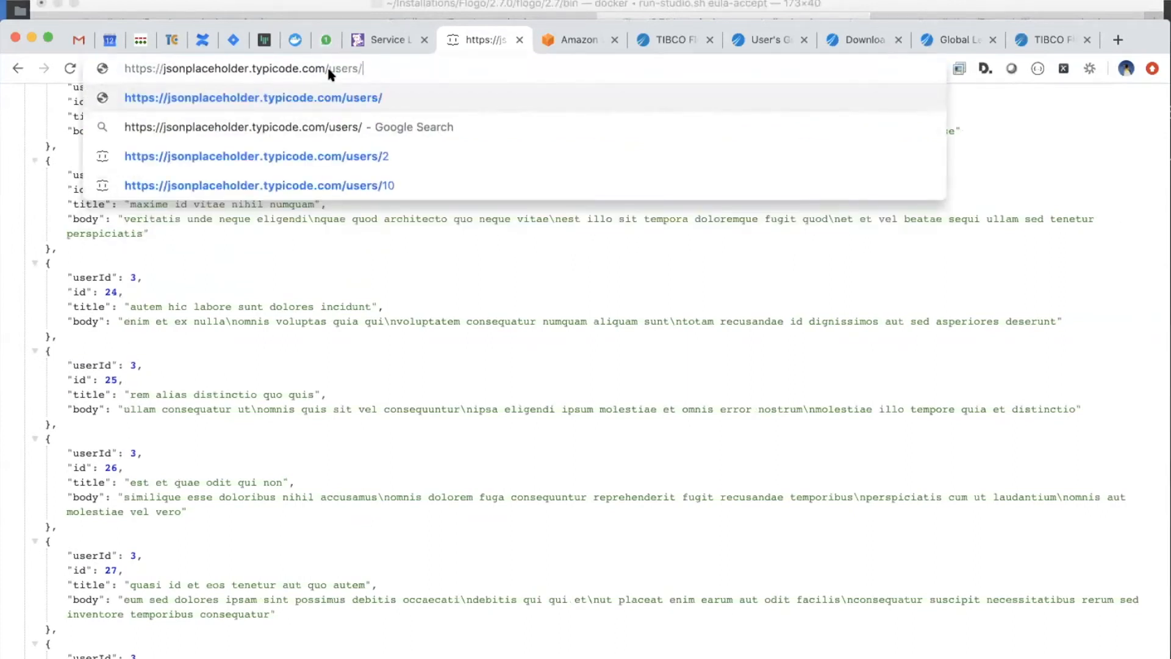
{"action": "type", "text": "1"}
{"action": "key", "text": "Return"}
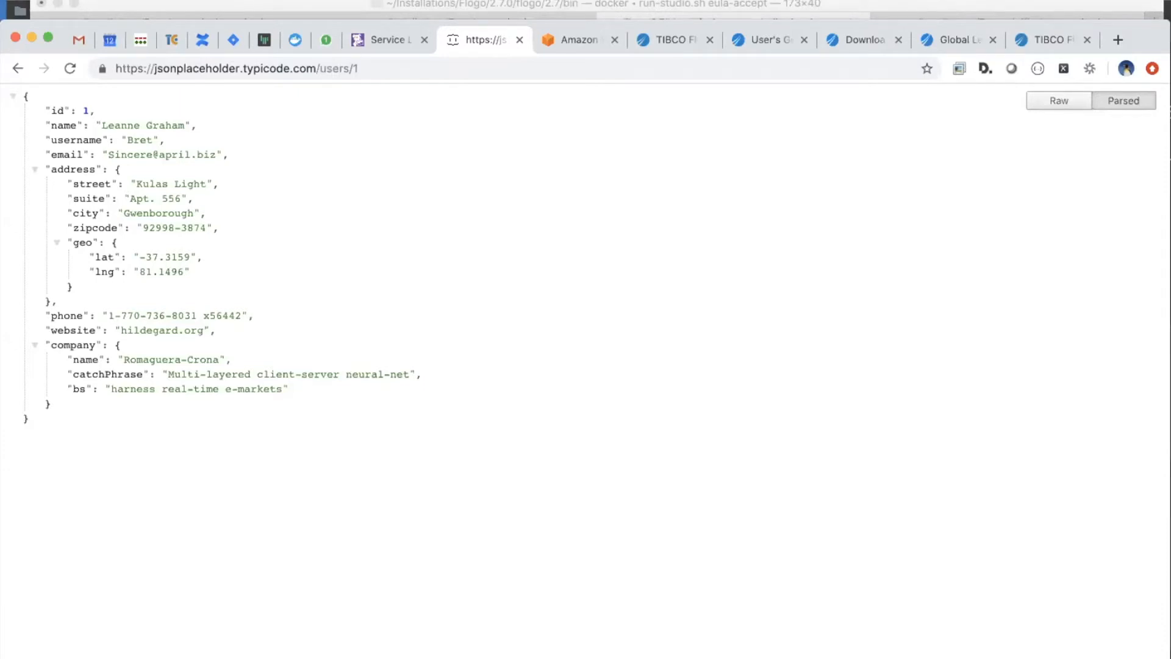
{"action": "left_click", "coordinate": [662, 41]}
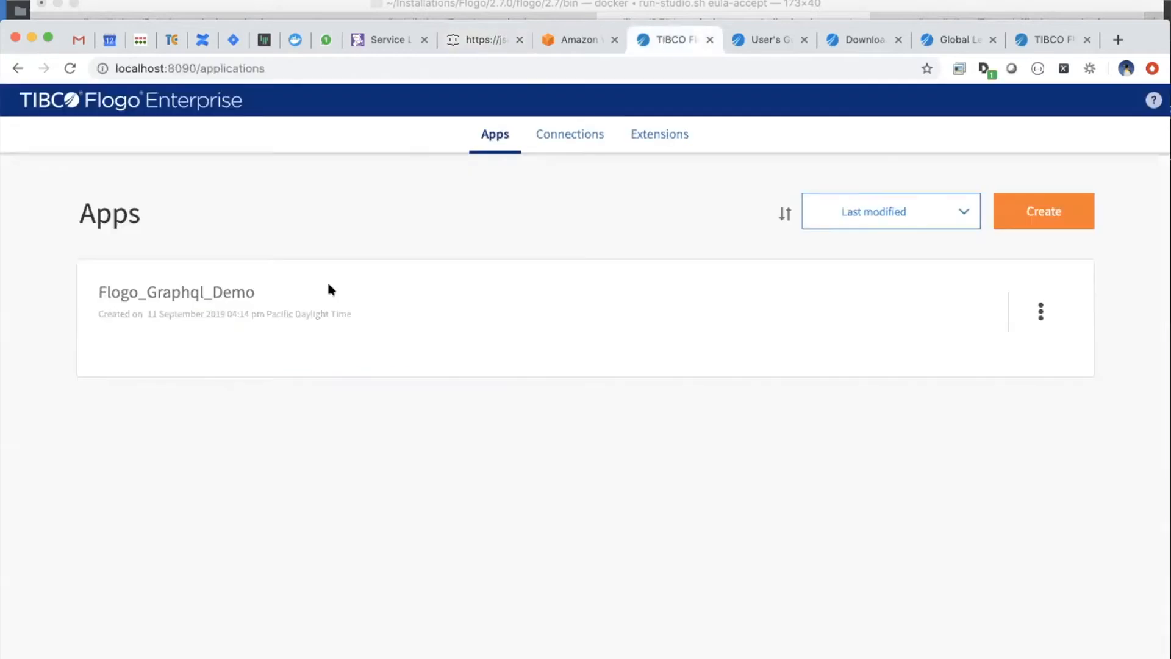
Create a new app named Flogo_Demo and start creating its first flow.
{"action": "left_click", "coordinate": [1036, 227]}
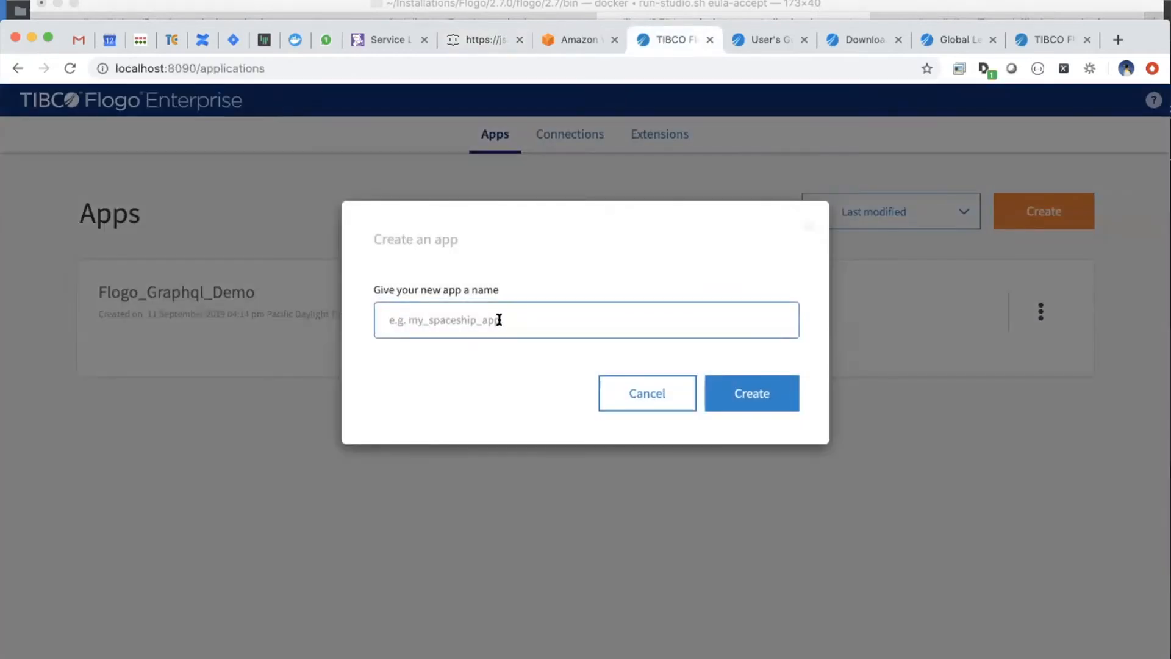
{"action": "type", "text": "Flogo_Demo"}
{"action": "left_click", "coordinate": [766, 395]}
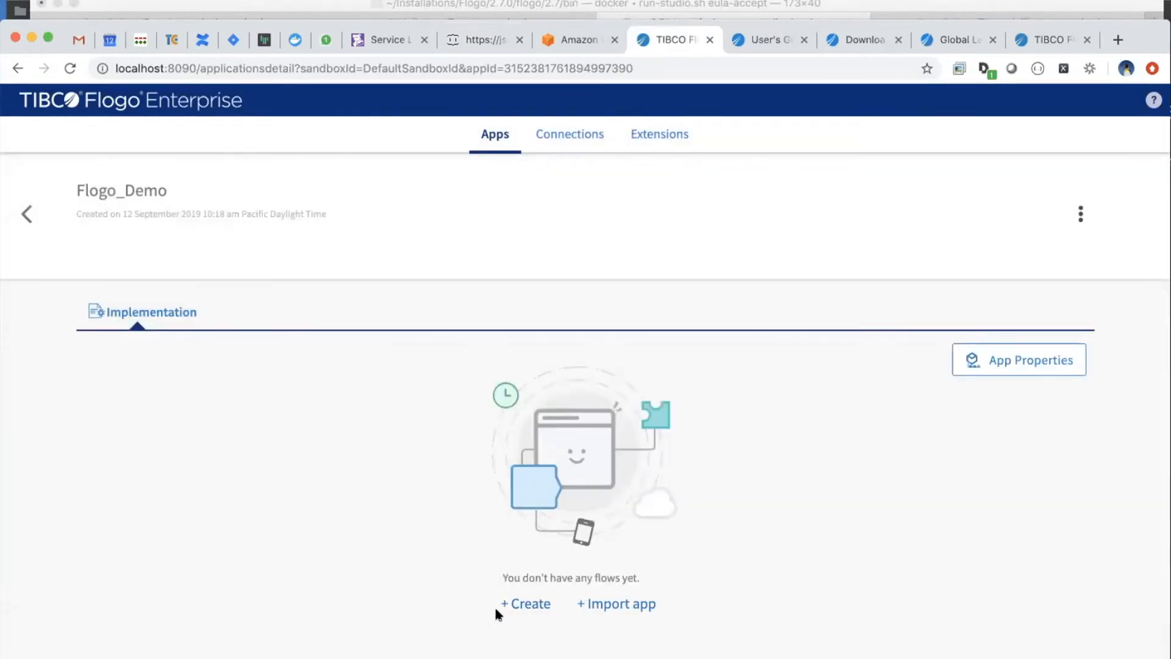
{"action": "left_click", "coordinate": [530, 604]}
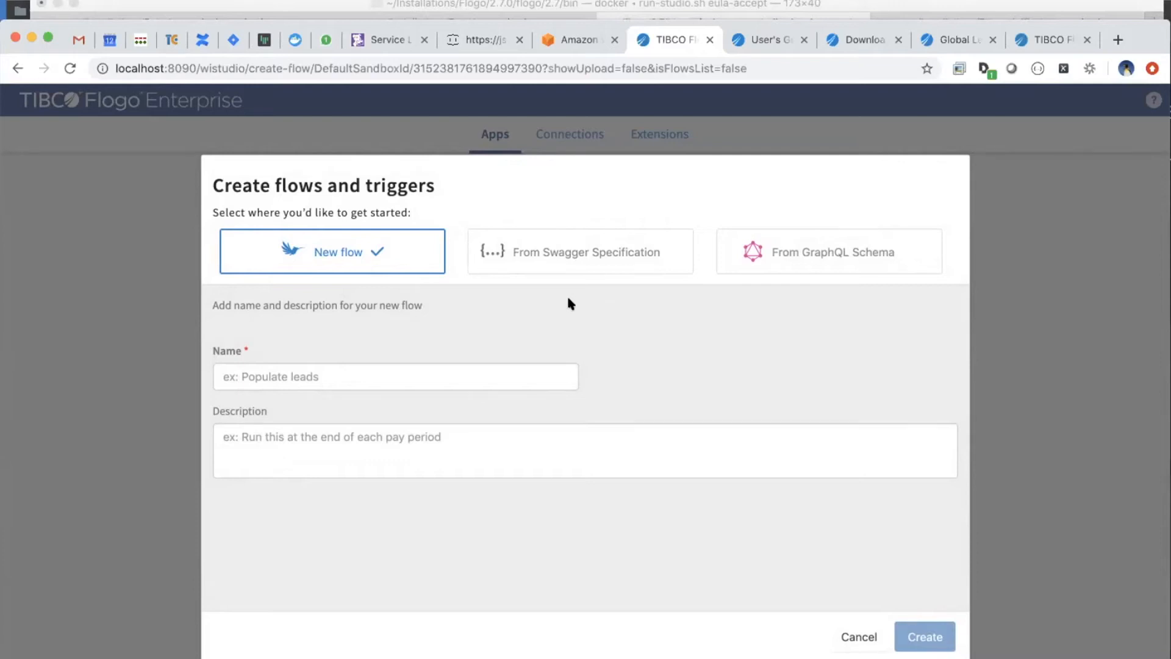
{"action": "left_click", "coordinate": [289, 376]}
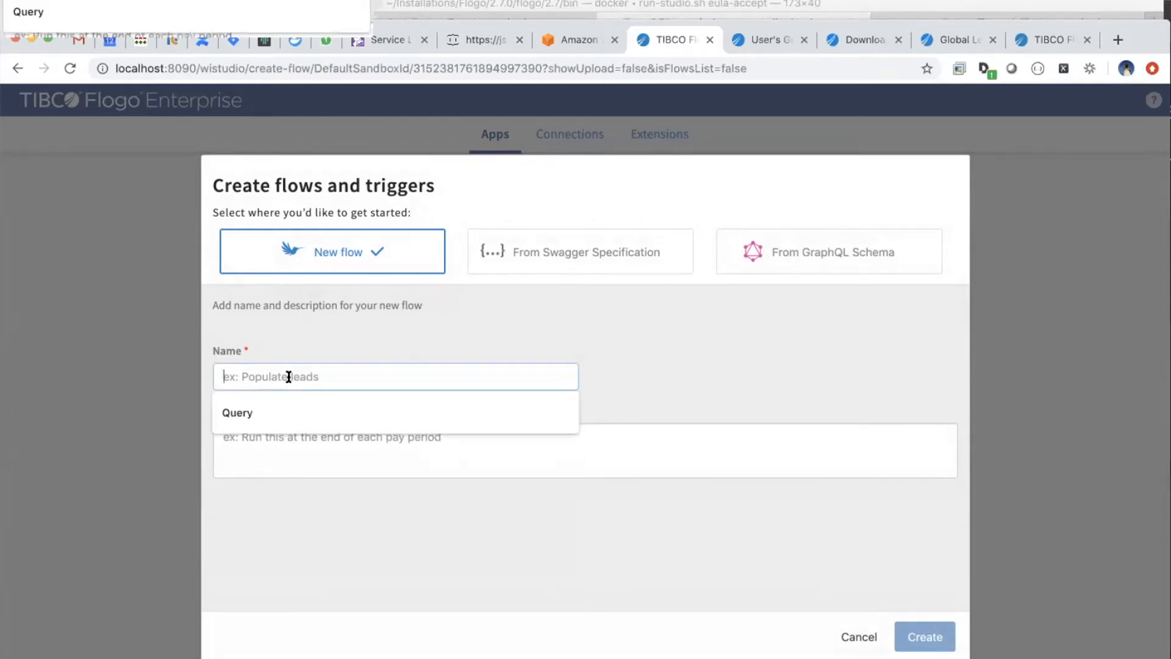
{"action": "left_click", "coordinate": [241, 411]}
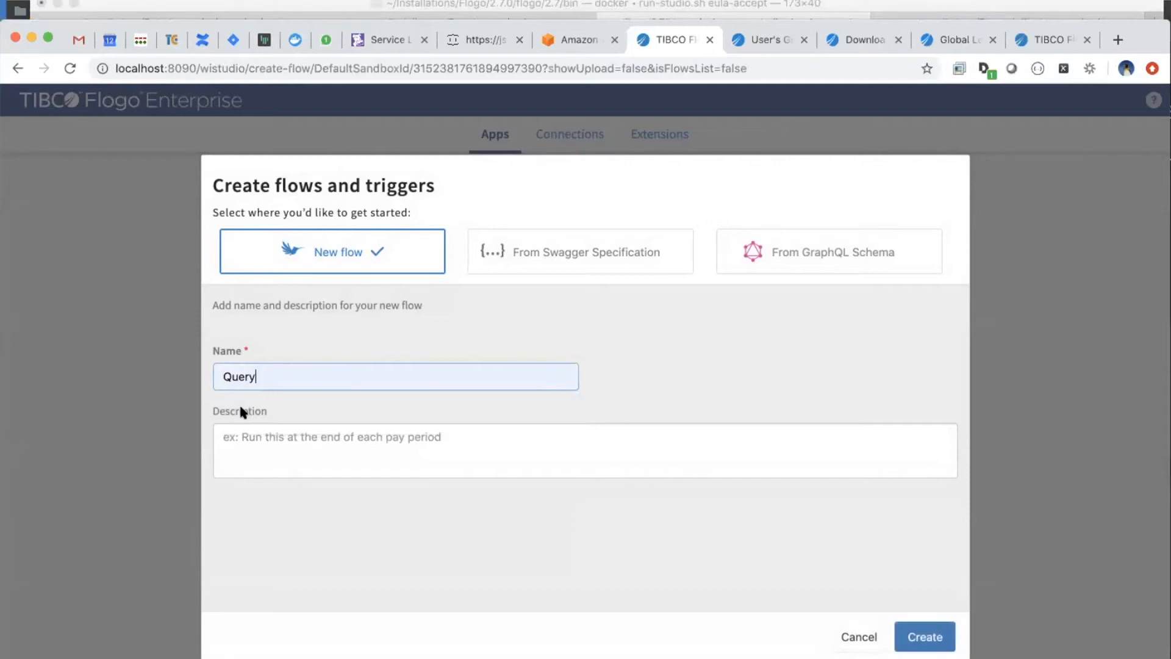
{"action": "left_click_drag", "start_coordinate": [255, 376], "coordinate": [216, 366]}
{"action": "key", "text": "BackSpace"}
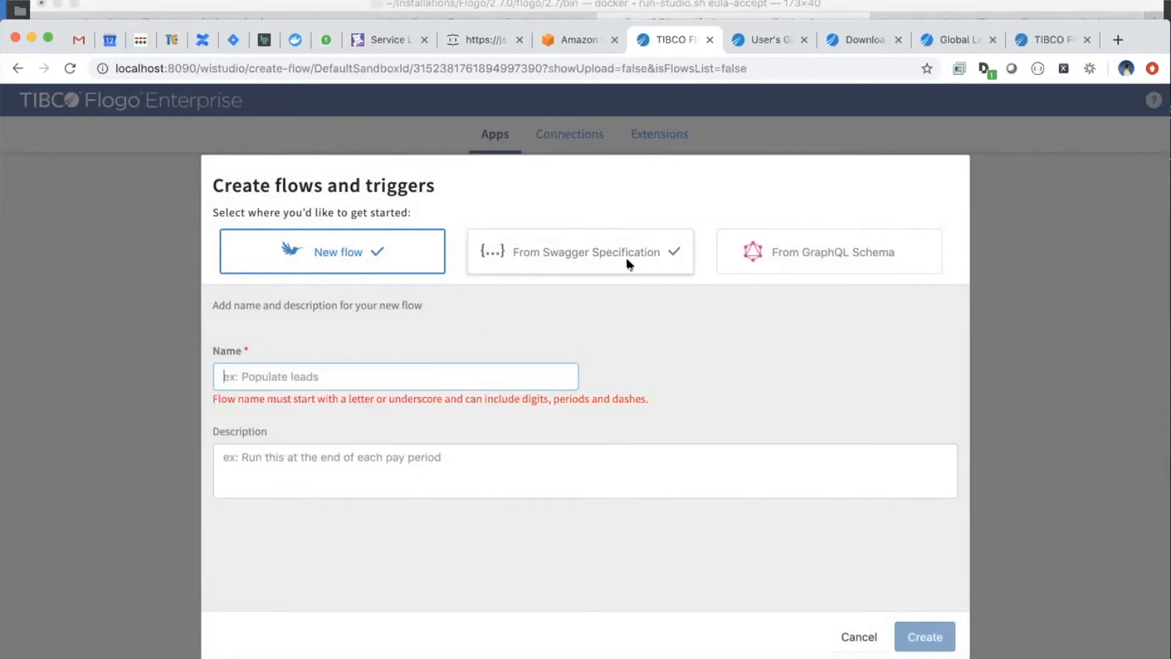
Choose to create the flows from a GraphQL schema and select UserSchema.gql in the officehour folder for upload.
{"action": "left_click", "coordinate": [826, 259]}
{"action": "left_click", "coordinate": [602, 532]}
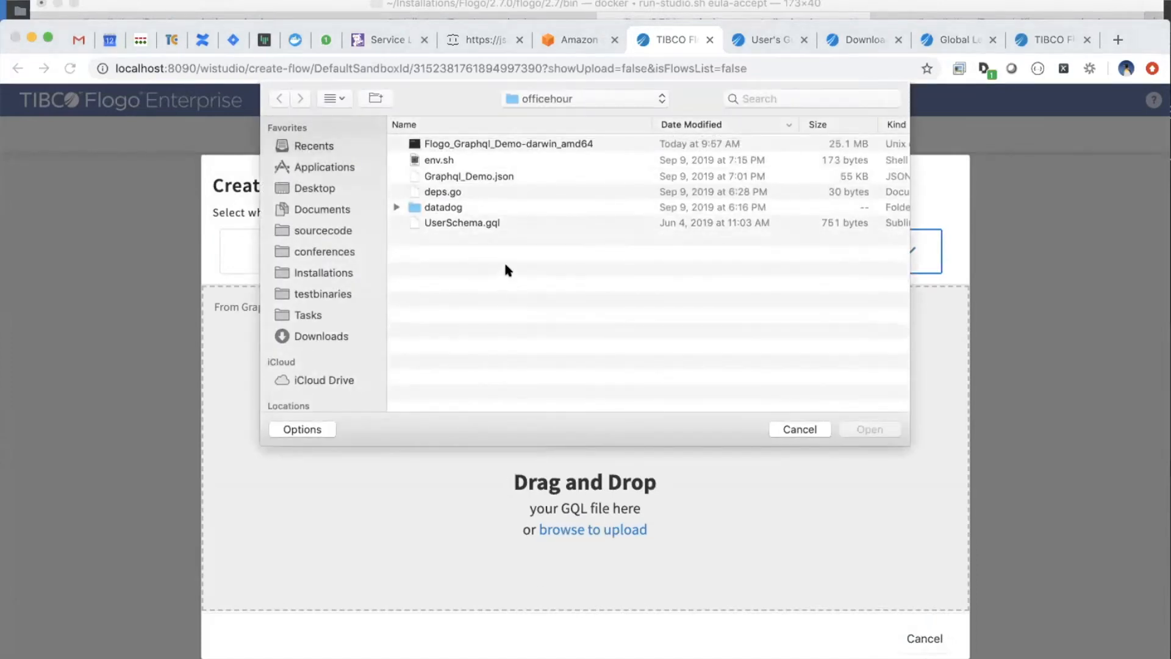
{"action": "left_click", "coordinate": [459, 222]}
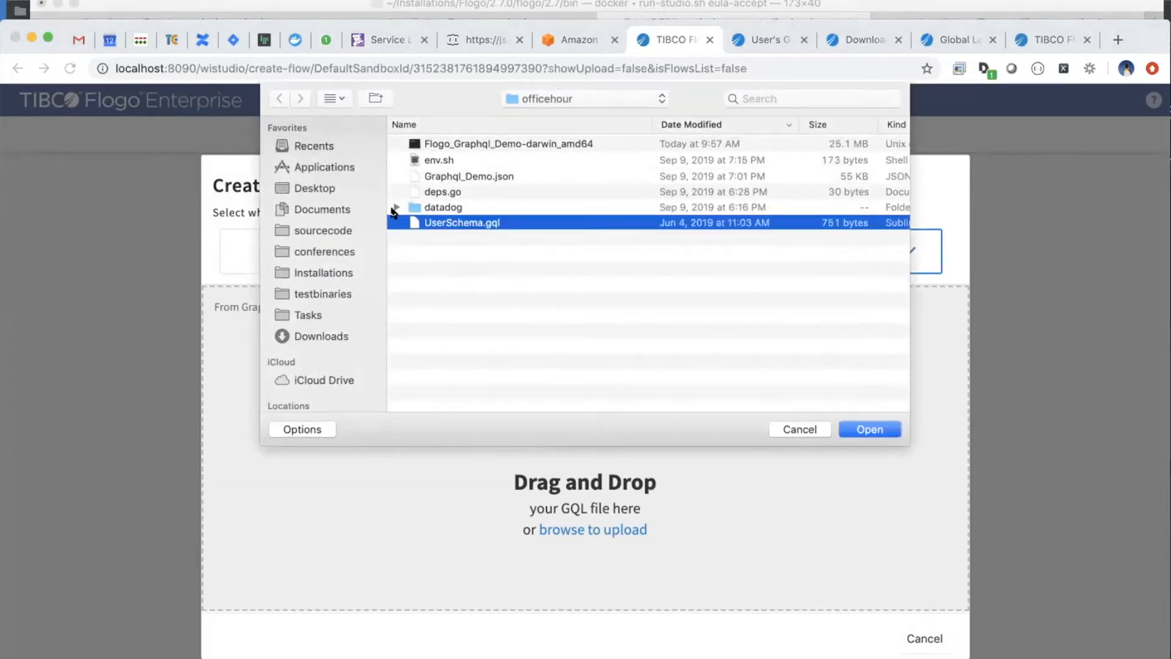
Switch to Finder and locate UserSchema.gql in the officehour folder under Installations and Demos.
{"action": "left_click", "coordinate": [18, 106]}
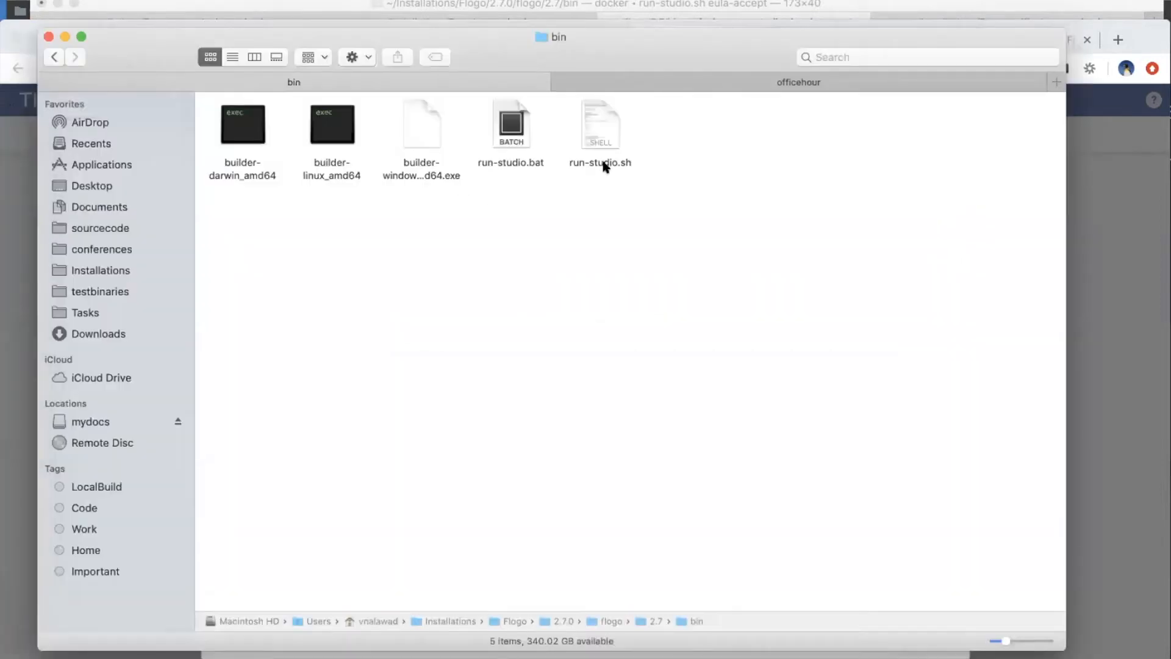
{"action": "double_click", "coordinate": [450, 621]}
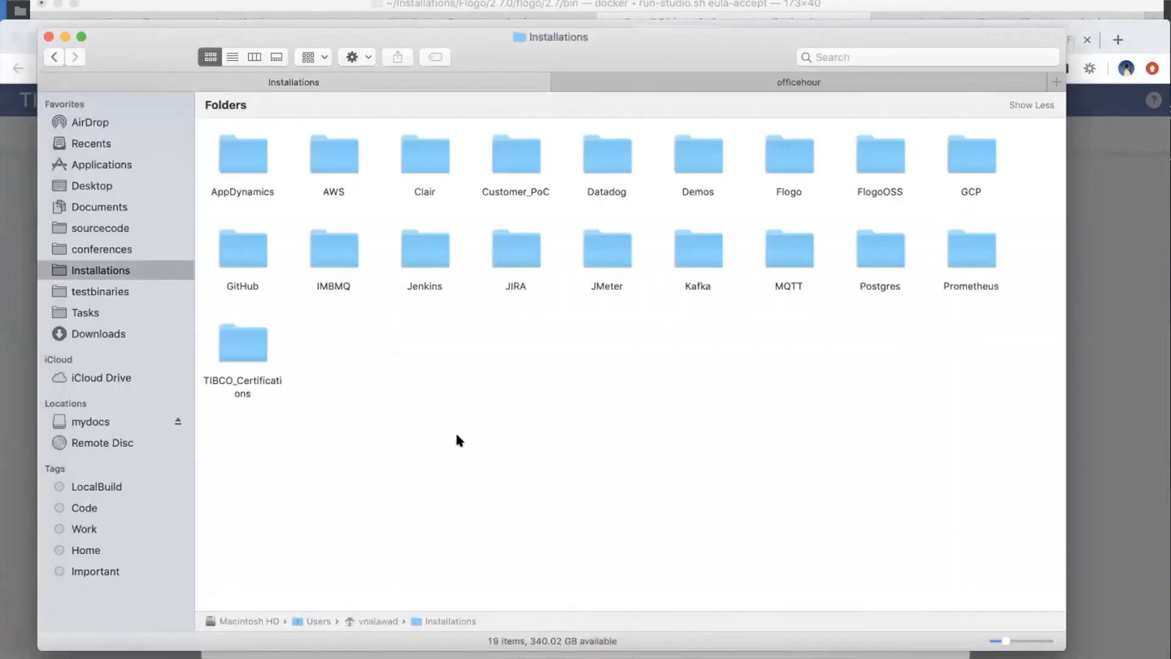
{"action": "double_click", "coordinate": [686, 173]}
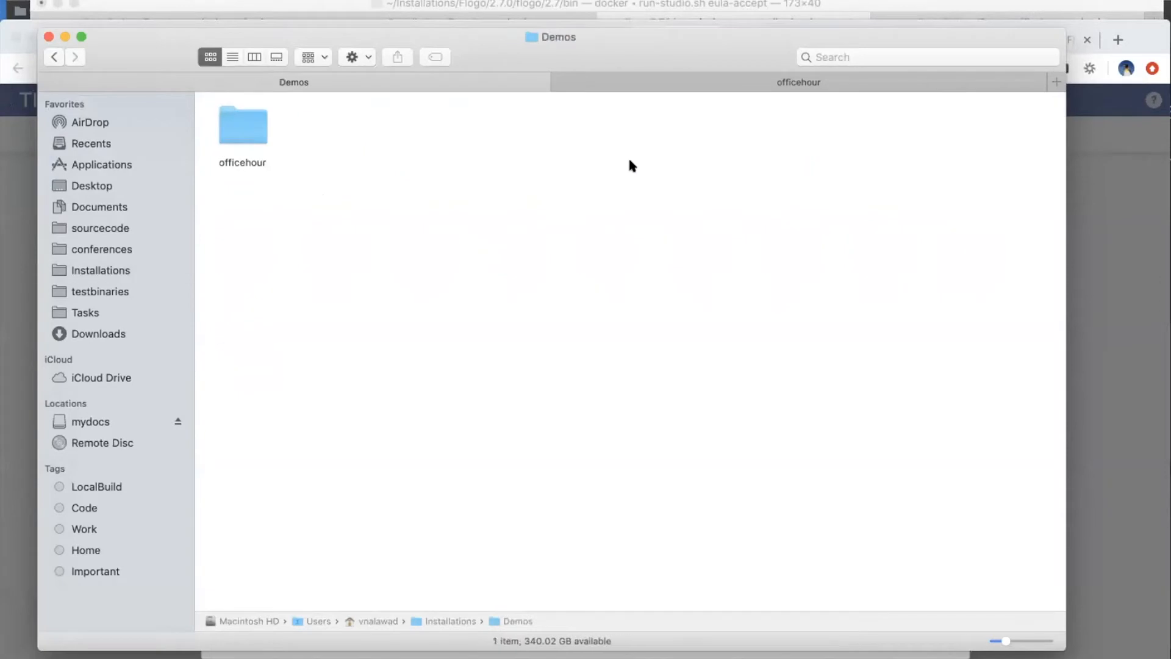
{"action": "double_click", "coordinate": [266, 139]}
{"action": "left_click", "coordinate": [511, 163]}
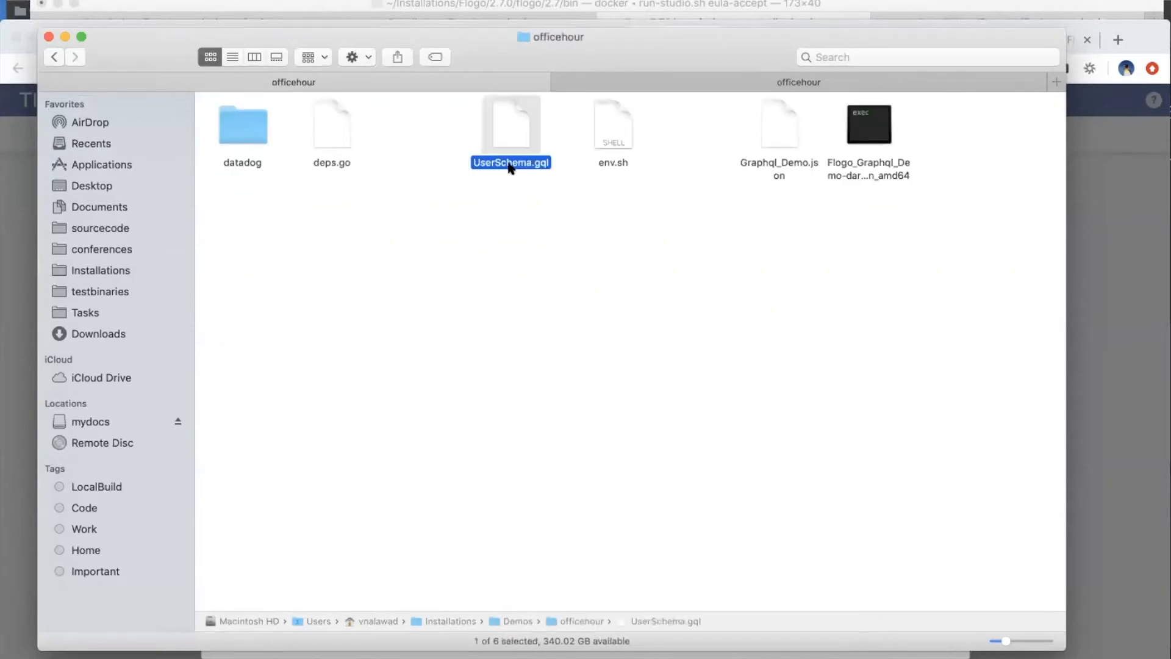
Open UserSchema.gql with Sublime Text as the chosen application.
{"action": "right_click", "coordinate": [511, 168]}
{"action": "mouse_move", "coordinate": [540, 190]}
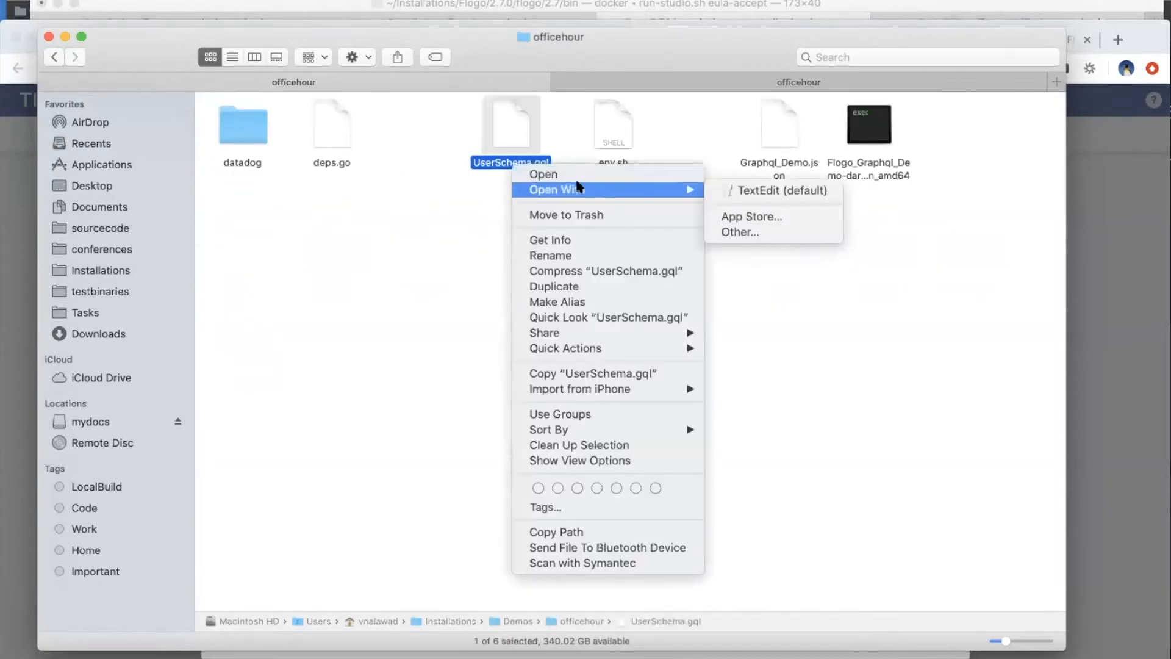
{"action": "left_click", "coordinate": [750, 232]}
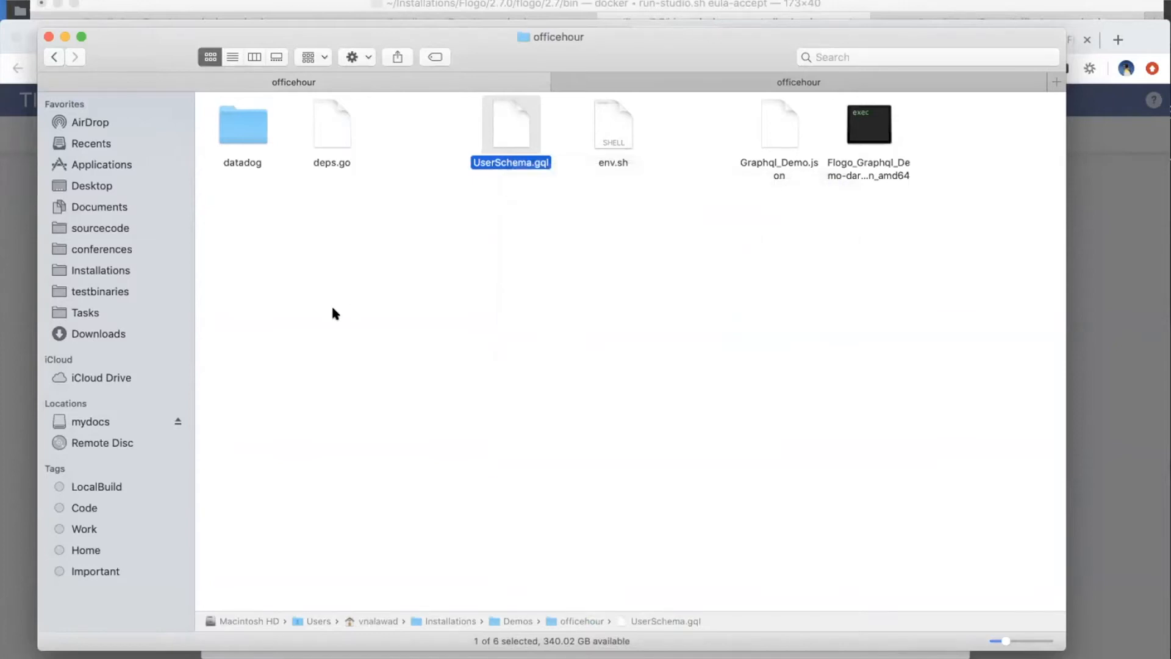
{"action": "scroll", "coordinate": [500, 238], "scroll_direction": "down", "scroll_amount": 8}
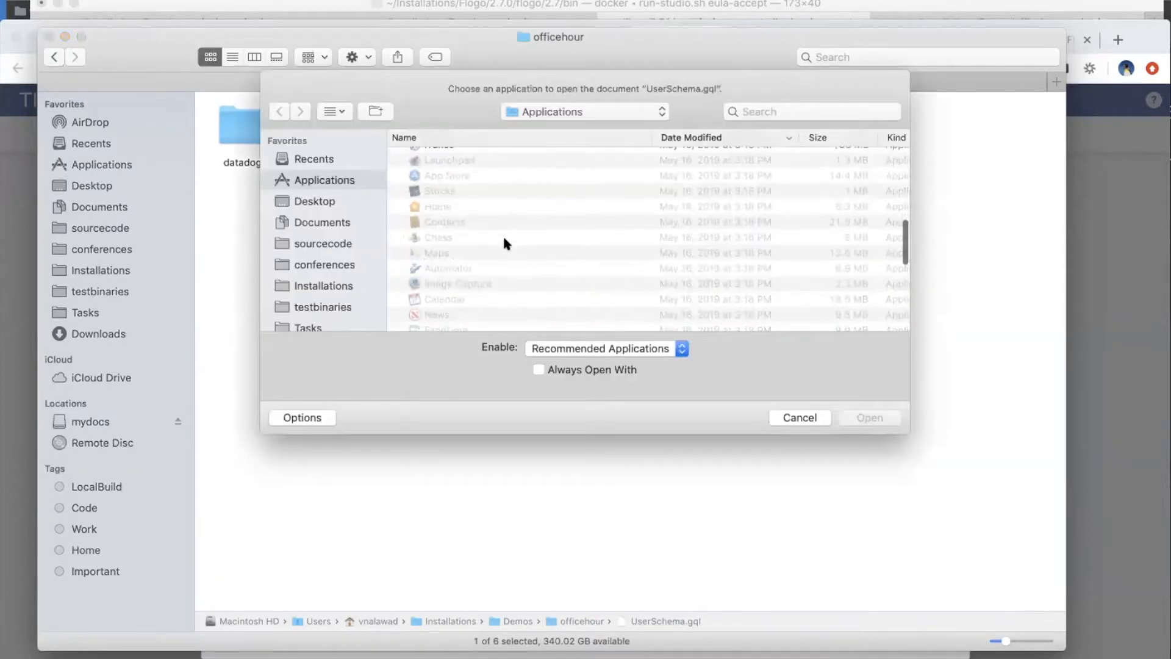
{"action": "scroll", "coordinate": [504, 241], "scroll_direction": "down", "scroll_amount": 1}
{"action": "left_click", "coordinate": [454, 252]}
{"action": "left_click", "coordinate": [883, 419]}
Move the editor window up and examine the GetPosts and GetUser queries in the schema's Query type.
{"action": "scroll", "coordinate": [275, 313], "scroll_direction": "down", "scroll_amount": 1}
{"action": "scroll", "coordinate": [274, 313], "scroll_direction": "up", "scroll_amount": 1}
{"action": "scroll", "coordinate": [275, 313], "scroll_direction": "down", "scroll_amount": 2}
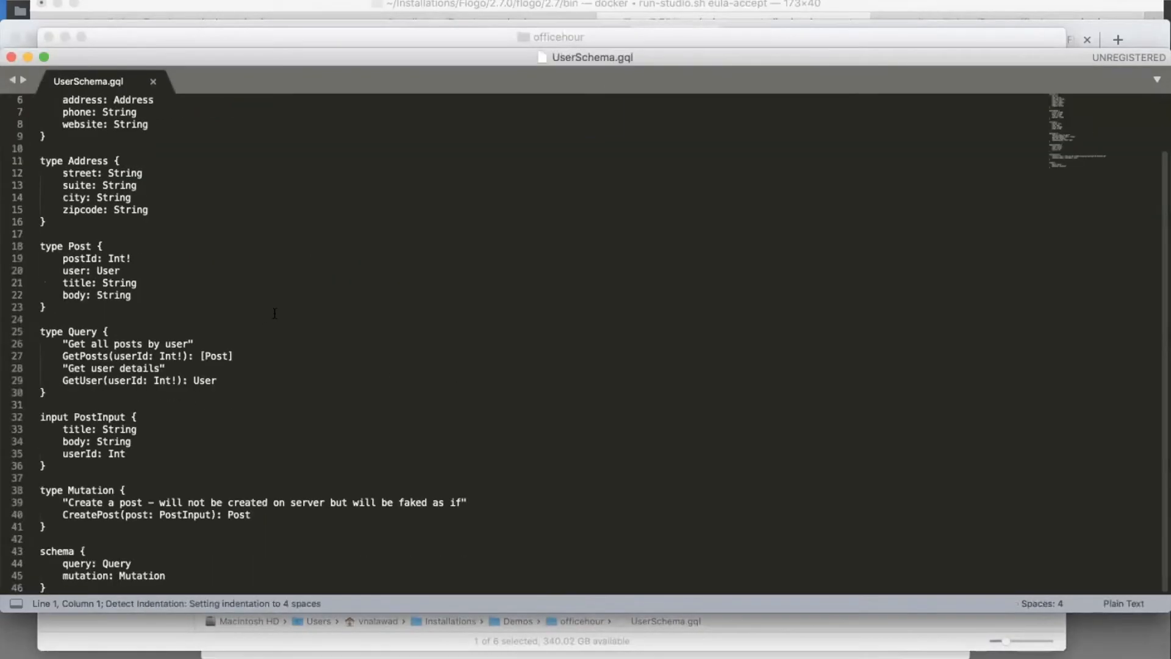
{"action": "scroll", "coordinate": [274, 313], "scroll_direction": "up", "scroll_amount": 1}
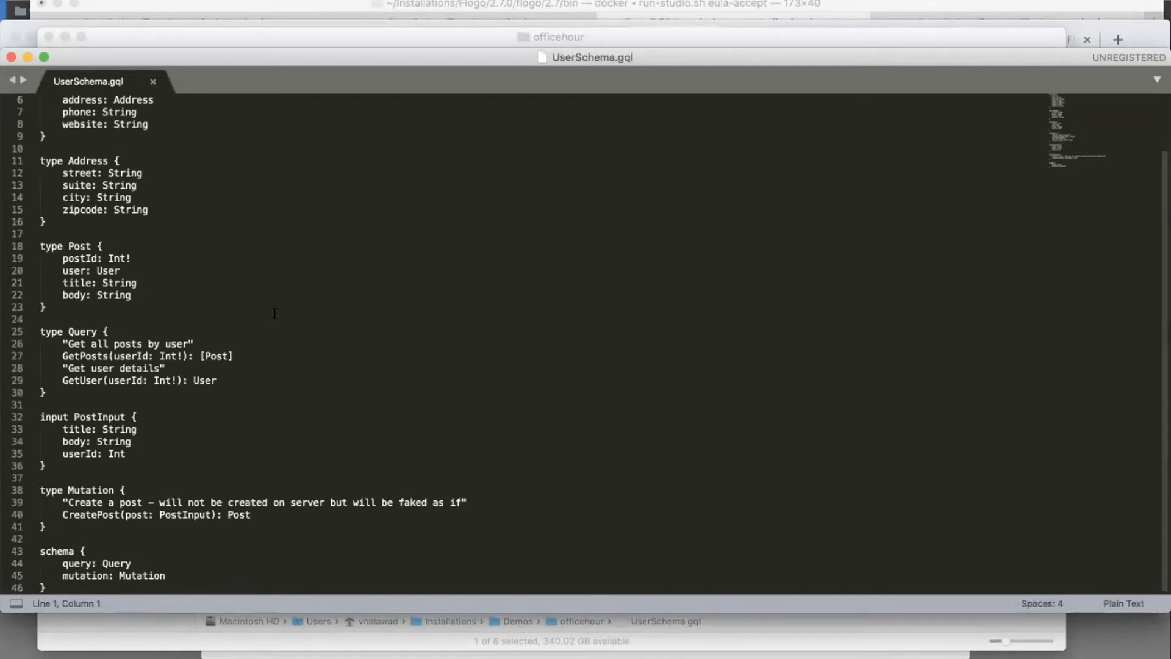
{"action": "left_click_drag", "start_coordinate": [205, 62], "coordinate": [211, 0]}
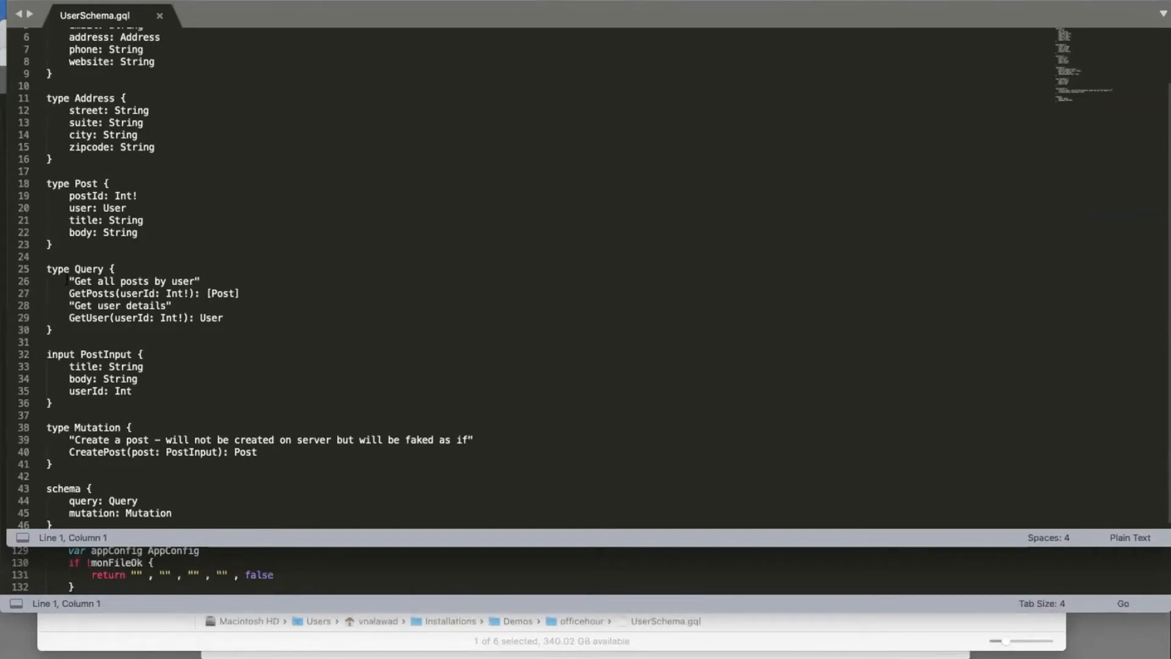
{"action": "left_click_drag", "start_coordinate": [47, 268], "coordinate": [33, 297]}
{"action": "left_click", "coordinate": [201, 327]}
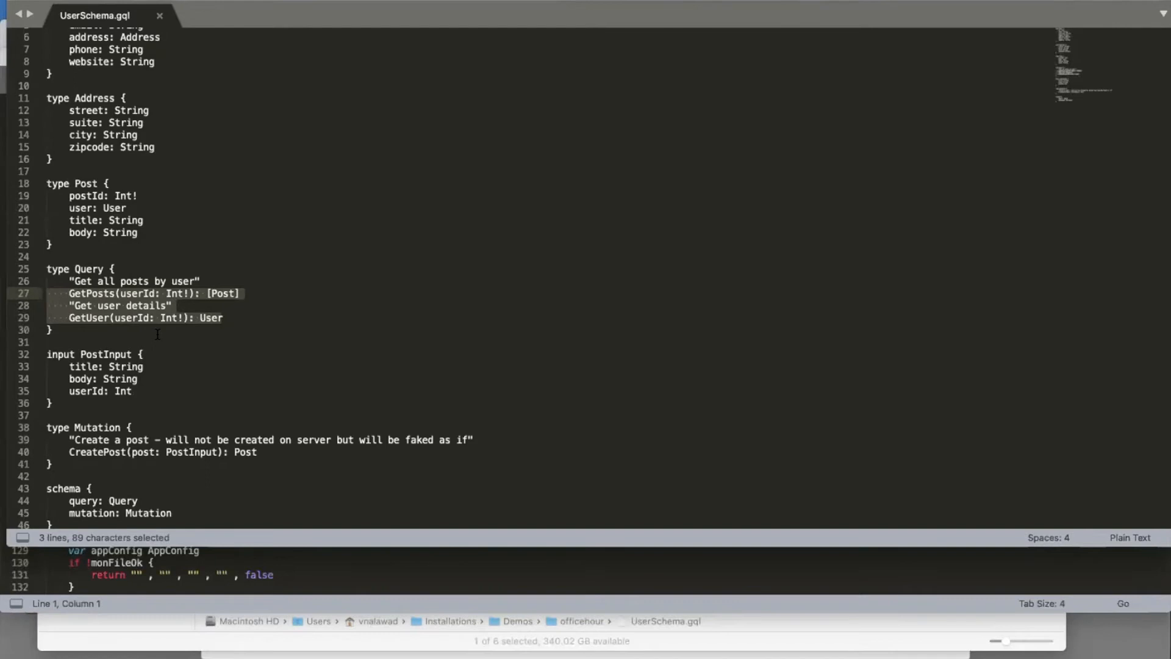
{"action": "triple_click", "coordinate": [96, 327]}
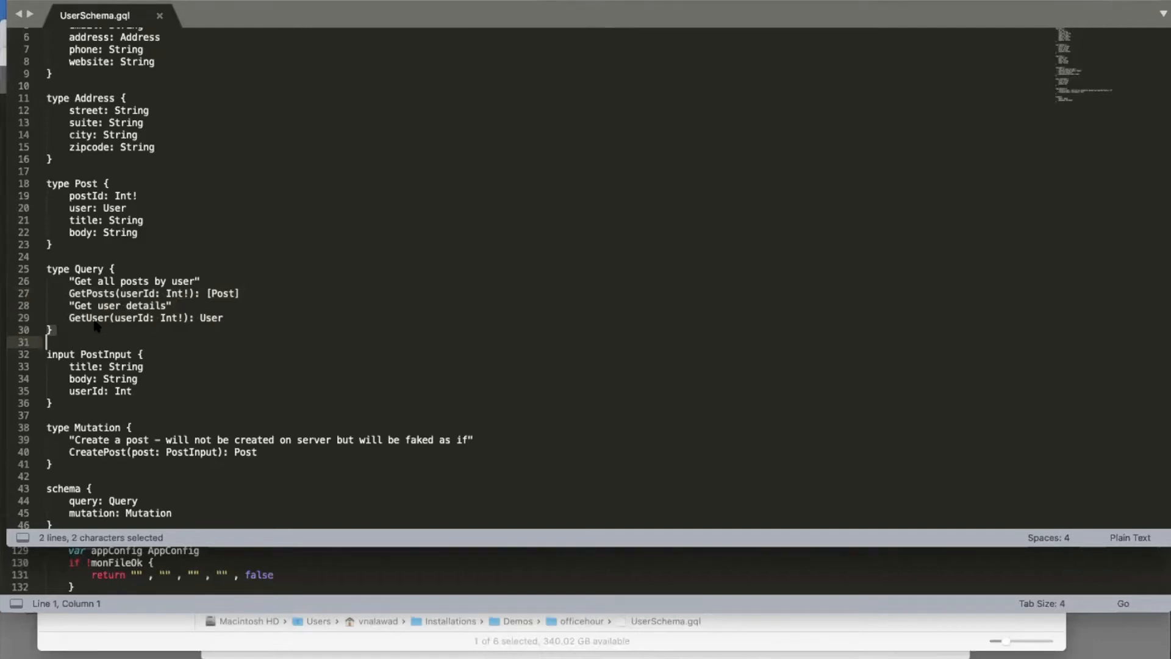
Examine the User, Address and Post type definitions at the beginning of the schema.
{"action": "scroll", "coordinate": [183, 274], "scroll_direction": "up", "scroll_amount": 2}
{"action": "scroll", "coordinate": [224, 246], "scroll_direction": "down", "scroll_amount": 2}
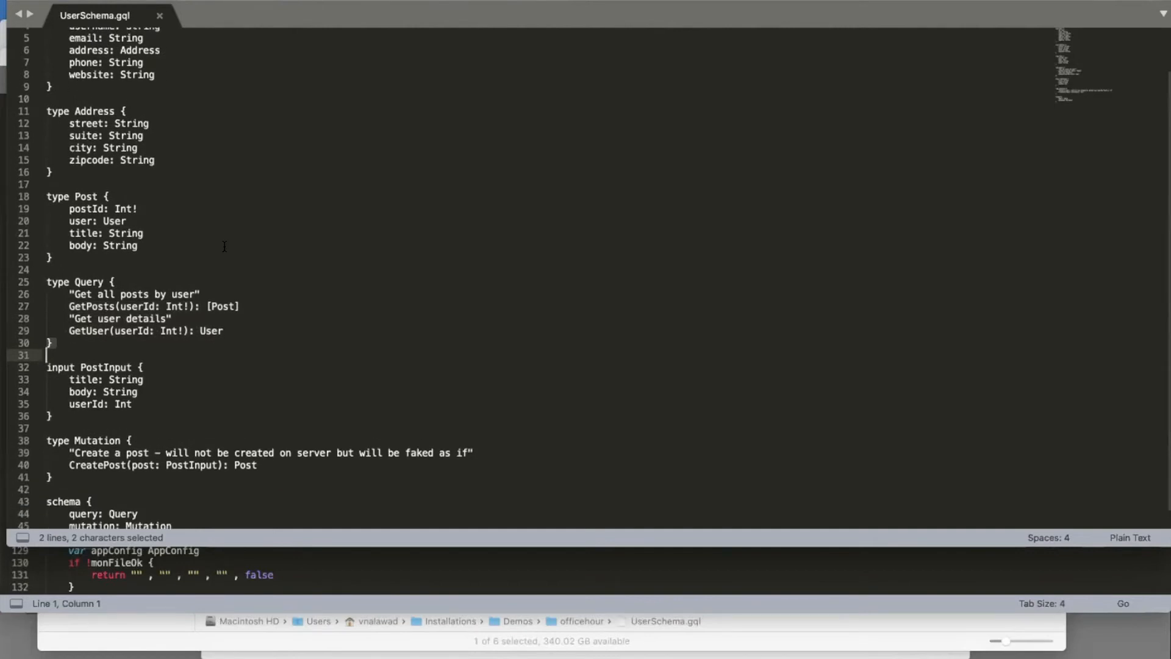
{"action": "scroll", "coordinate": [224, 245], "scroll_direction": "up", "scroll_amount": 4}
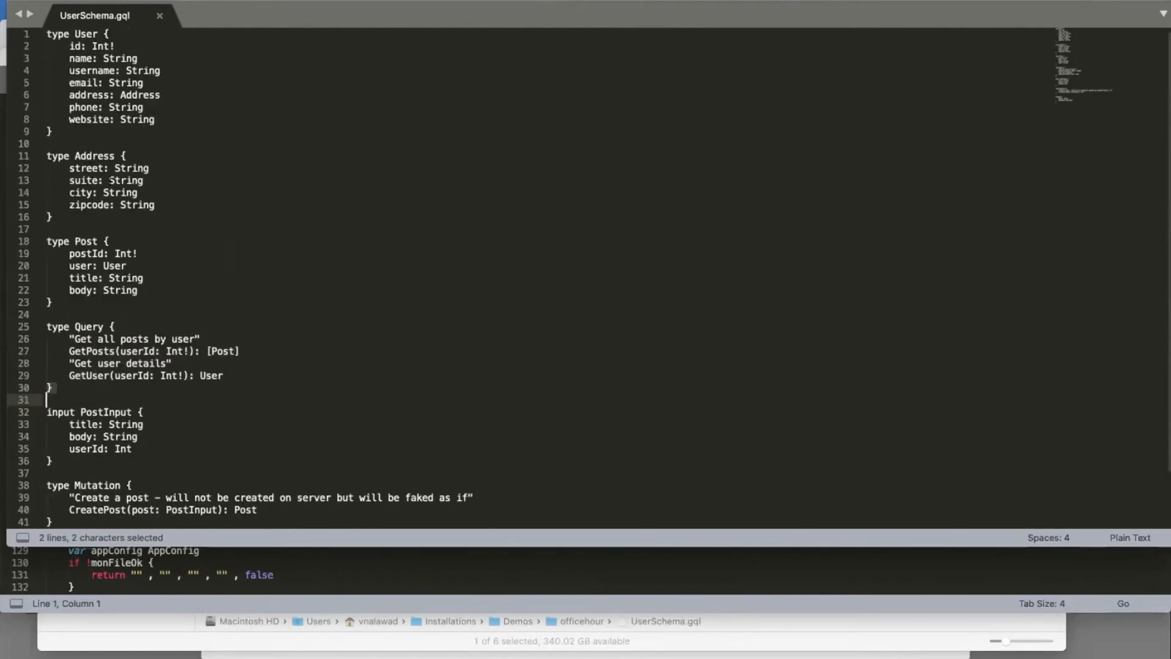
{"action": "left_click_drag", "start_coordinate": [51, 304], "coordinate": [44, 34]}
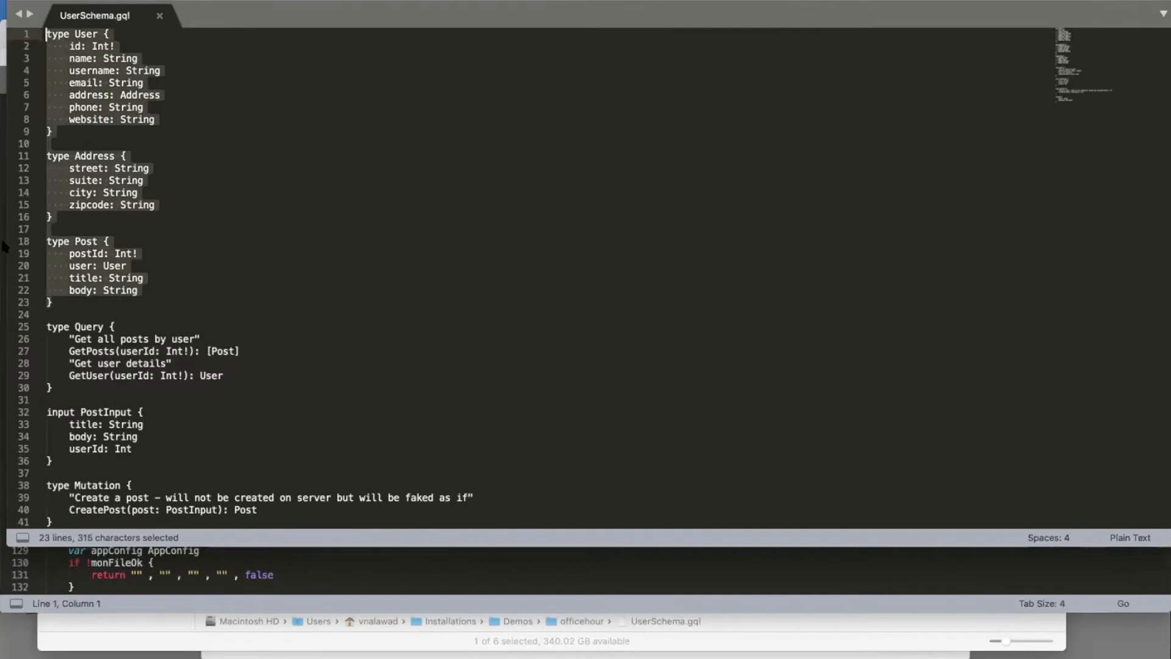
Switch back to Chrome, upload the selected UserSchema.gql and generate the flows and trigger from it.
{"action": "left_click", "coordinate": [19, 136]}
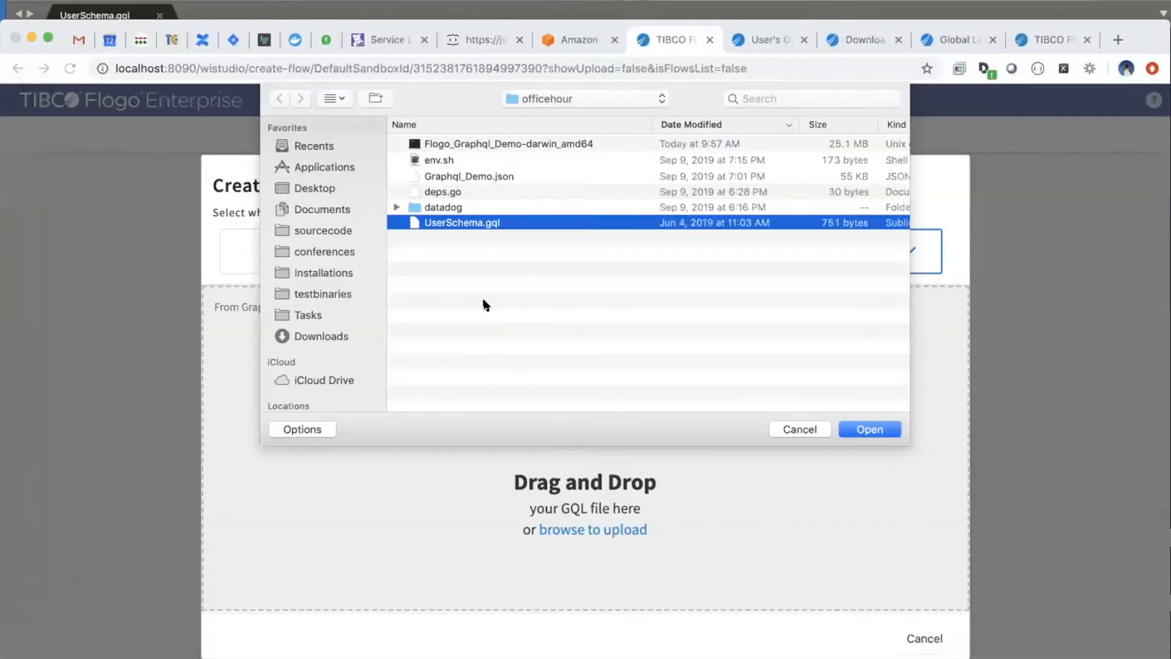
{"action": "left_click", "coordinate": [861, 429]}
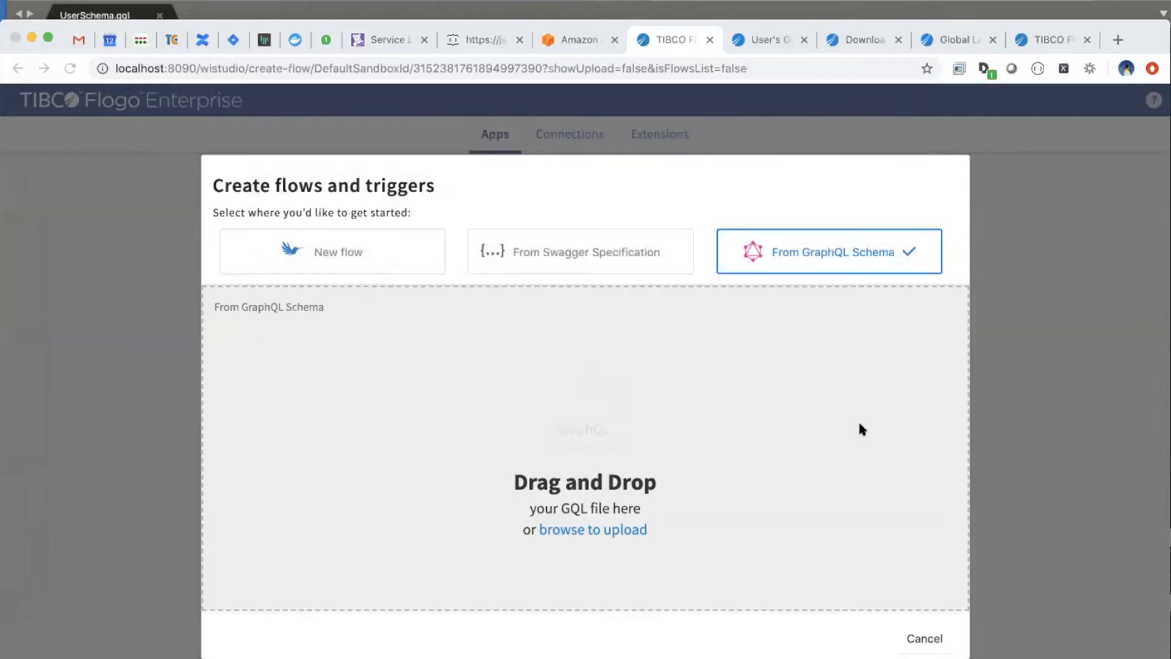
{"action": "left_click", "coordinate": [922, 638]}
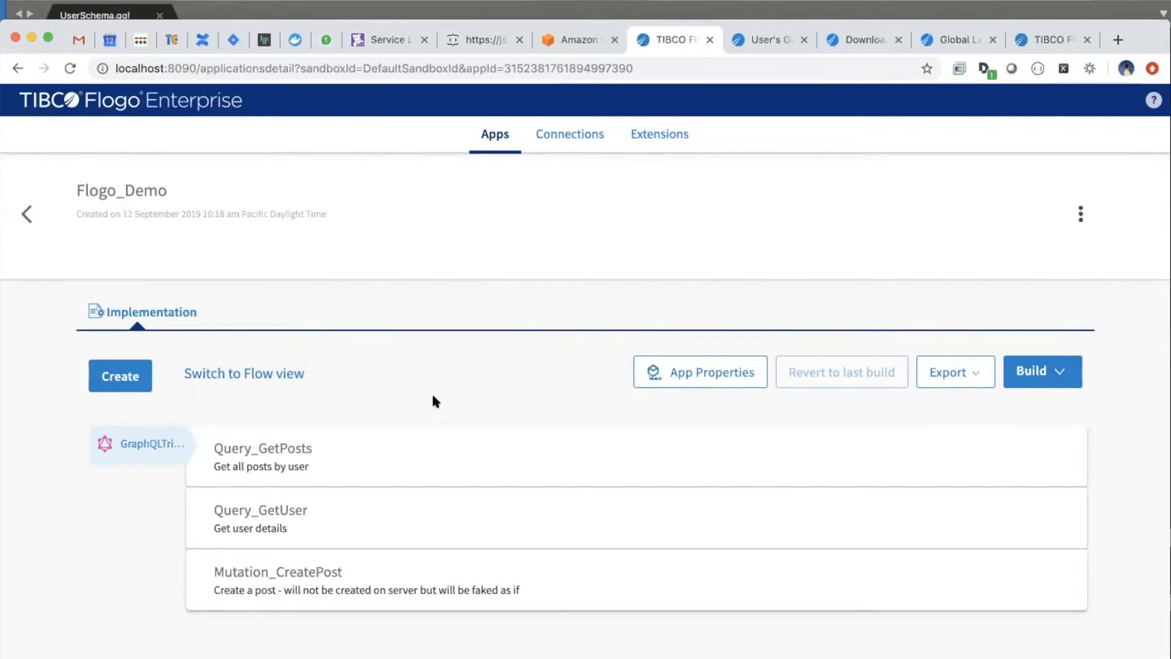
Inspect the GraphQL trigger of Flogo_Demo and view its Query_GetUser and Query_GetPosts flows.
{"action": "left_click", "coordinate": [126, 445]}
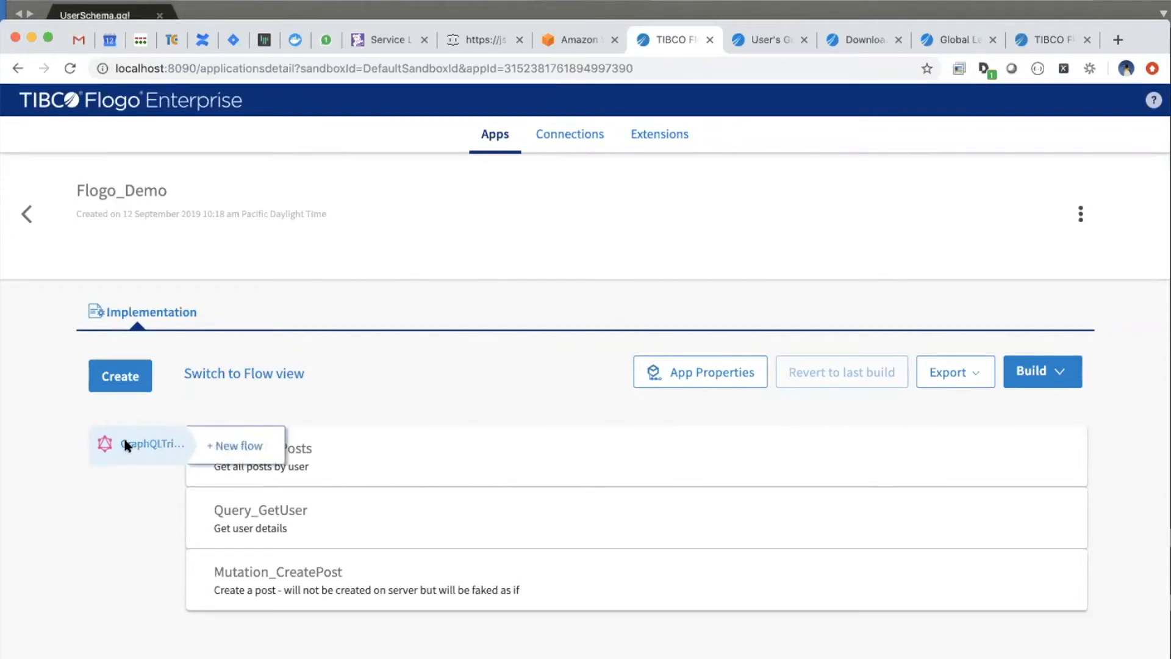
{"action": "left_click", "coordinate": [269, 511]}
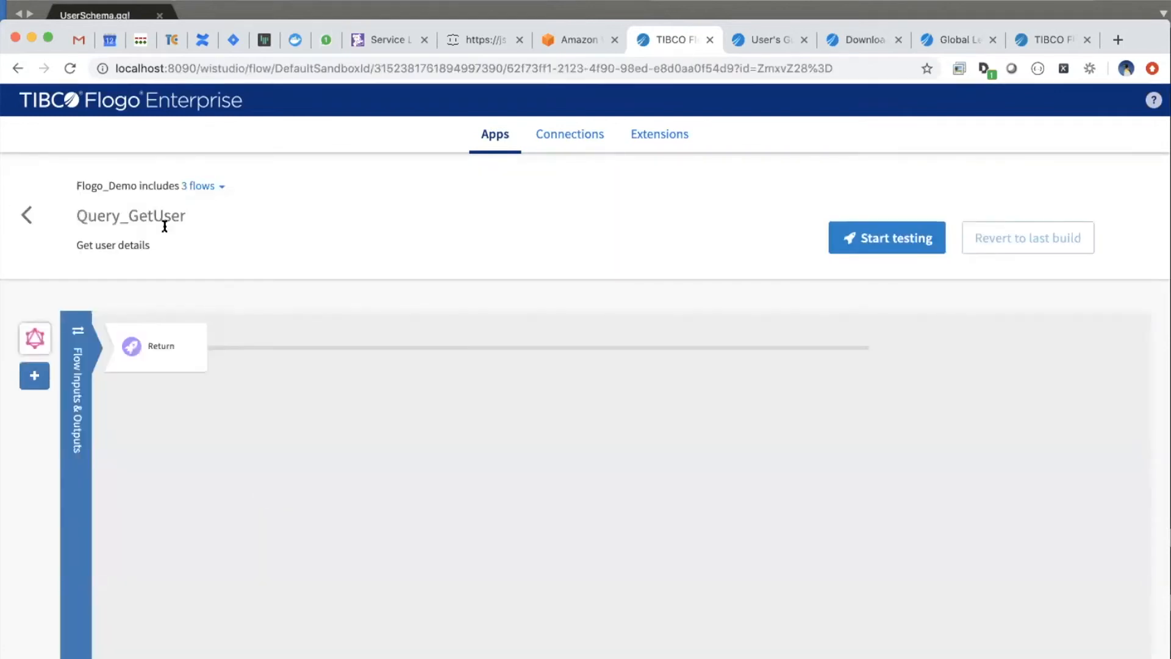
{"action": "left_click", "coordinate": [24, 214]}
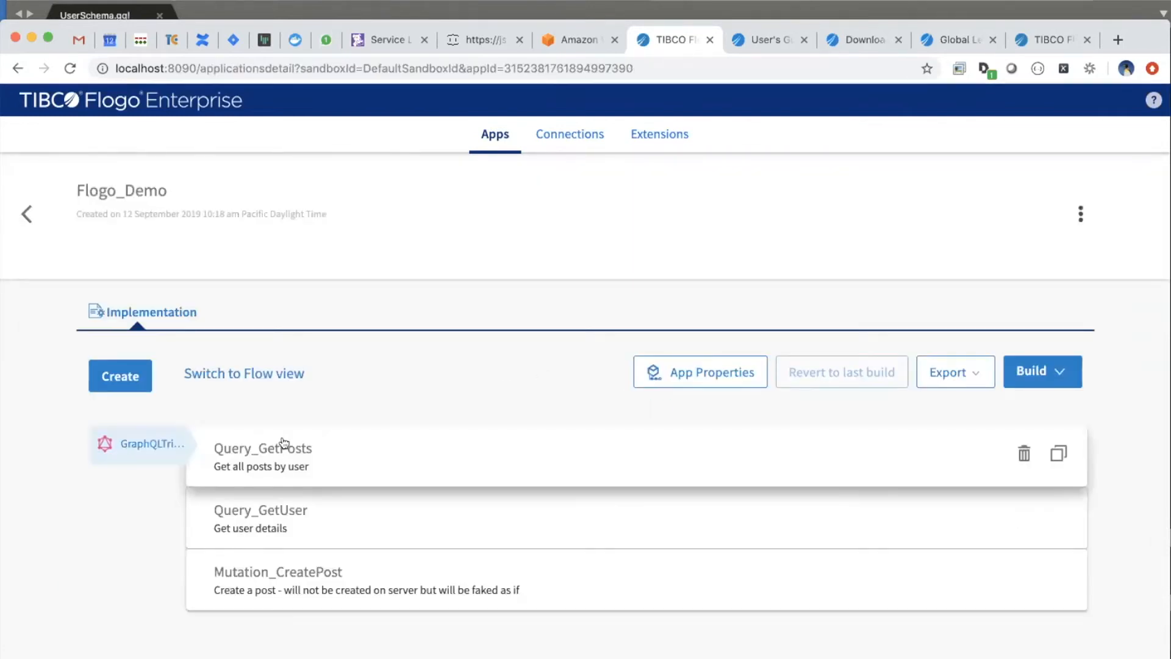
{"action": "left_click", "coordinate": [284, 442]}
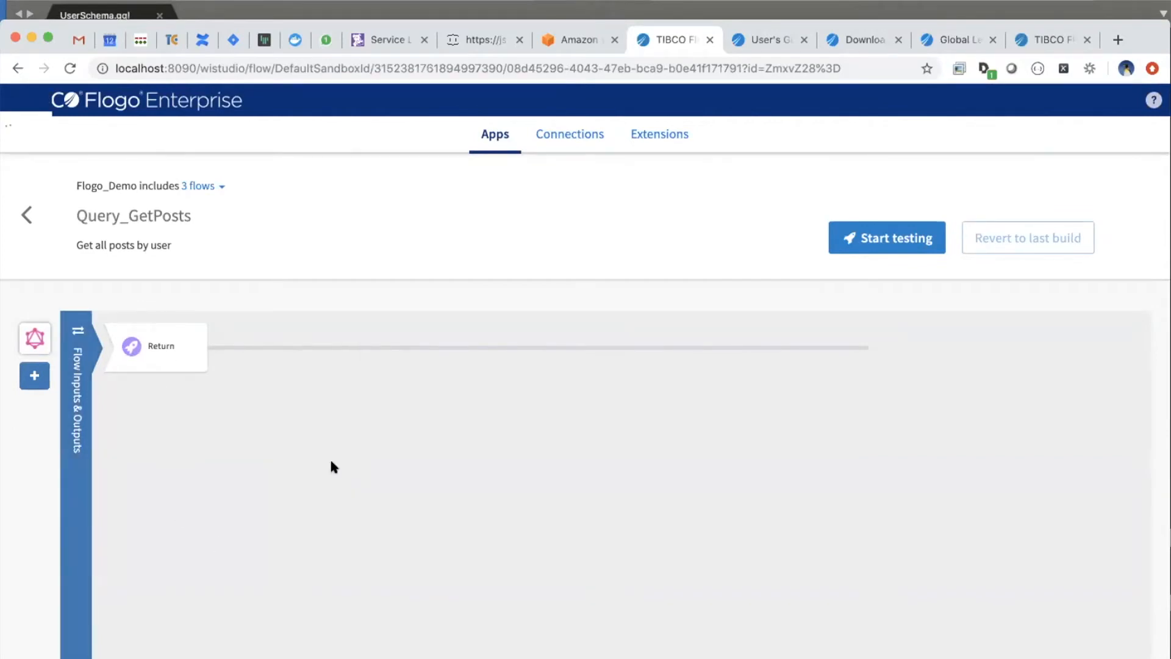
Switch to Sublime Text and compare the flows with the schema's GetPosts query and CreatePost mutation definitions.
{"action": "left_click", "coordinate": [9, 406]}
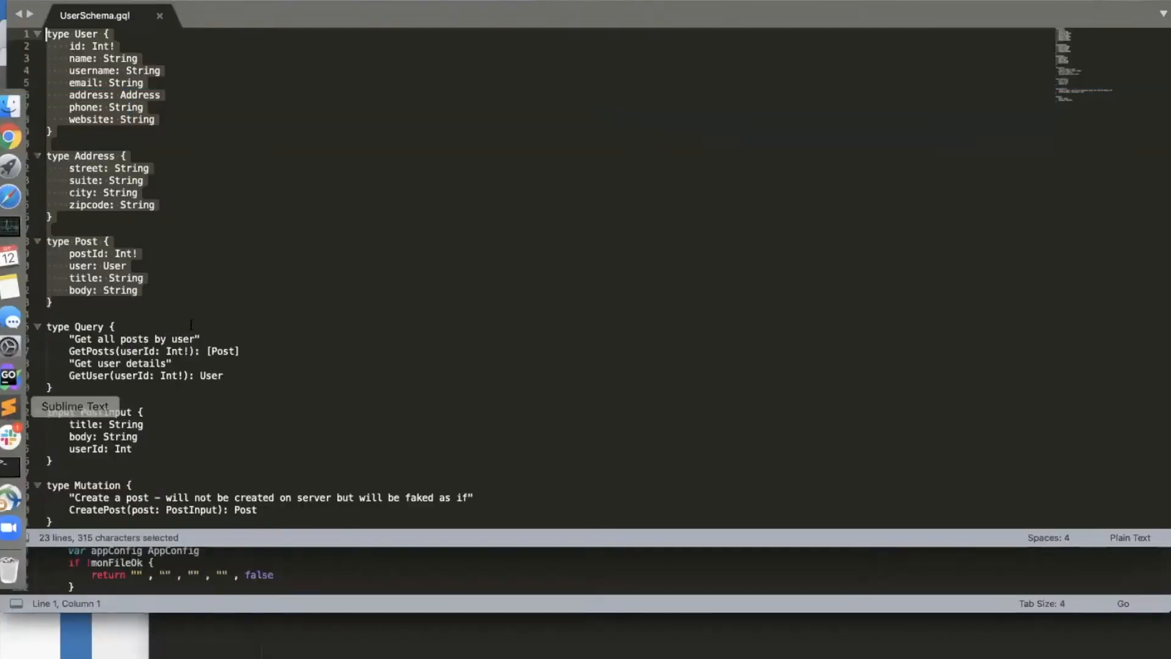
{"action": "left_click", "coordinate": [118, 363]}
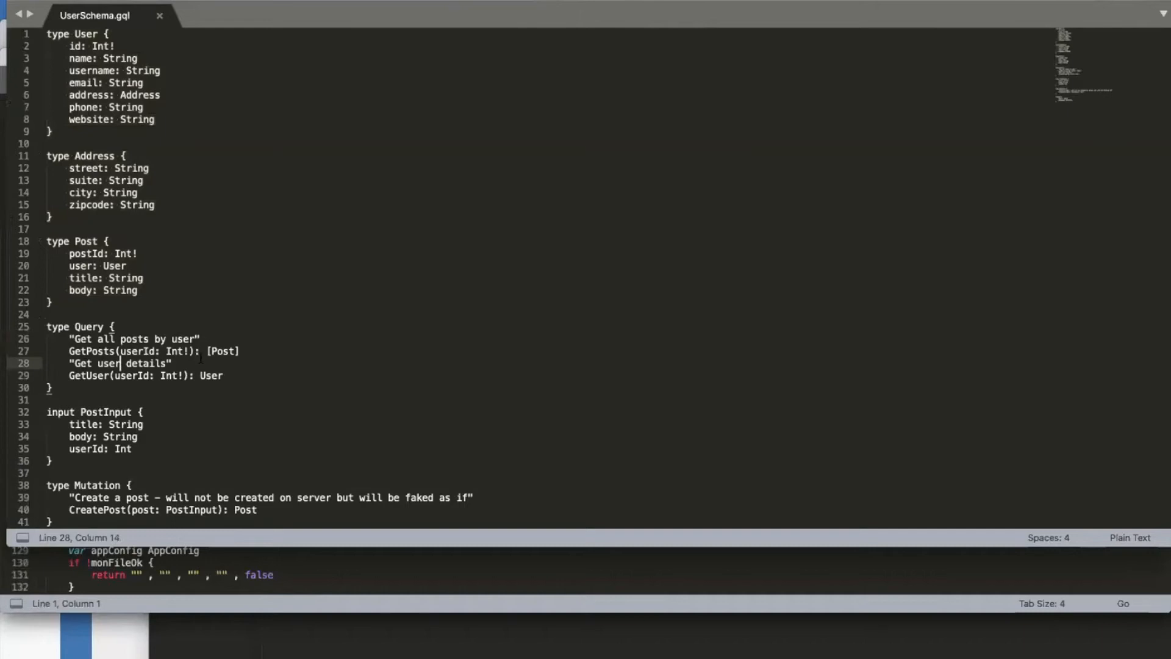
{"action": "left_click_drag", "start_coordinate": [68, 352], "coordinate": [261, 346]}
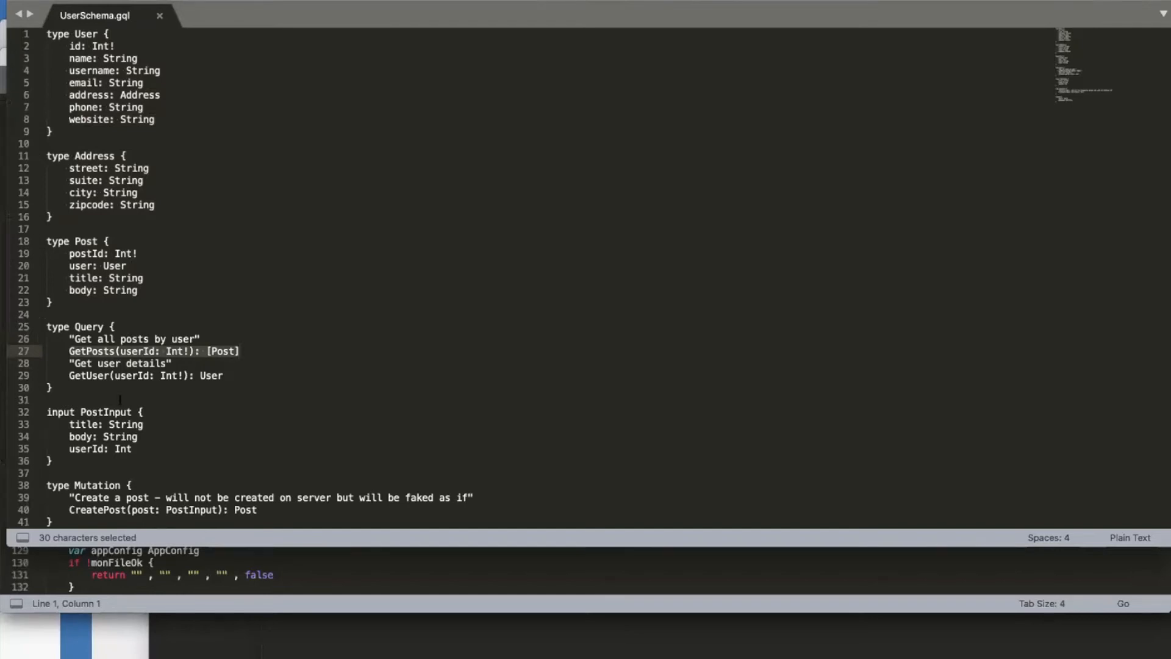
{"action": "left_click", "coordinate": [89, 387]}
{"action": "scroll", "coordinate": [102, 421], "scroll_direction": "down", "scroll_amount": 2}
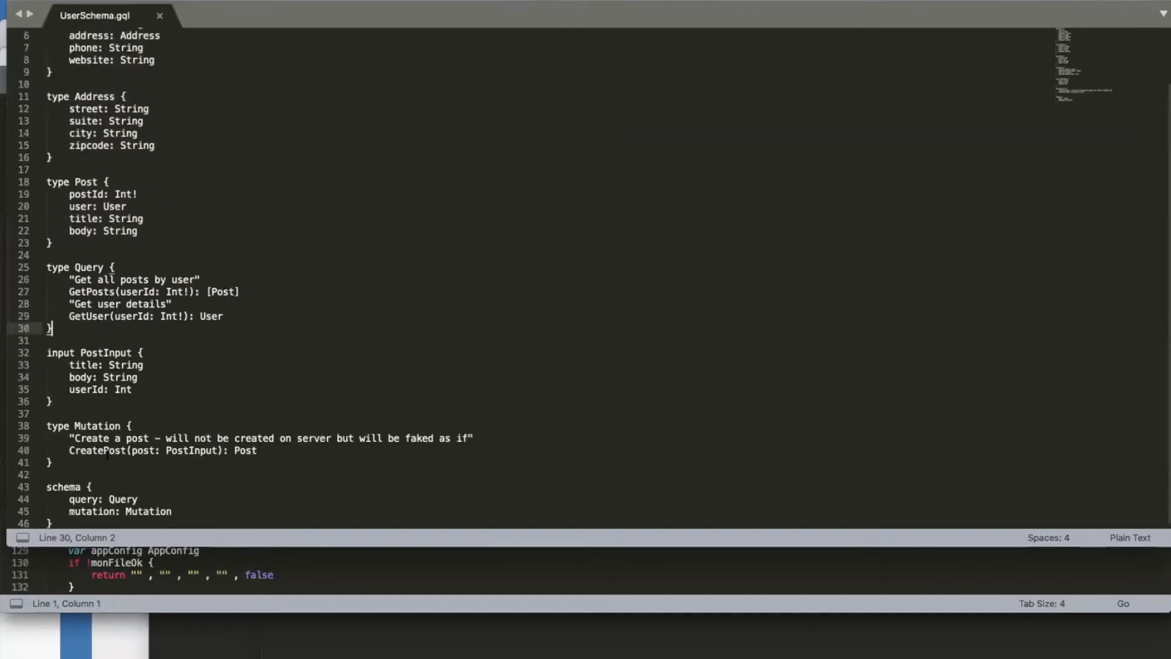
{"action": "left_click", "coordinate": [67, 448]}
{"action": "left_click_drag", "start_coordinate": [260, 450], "coordinate": [5, 274]}
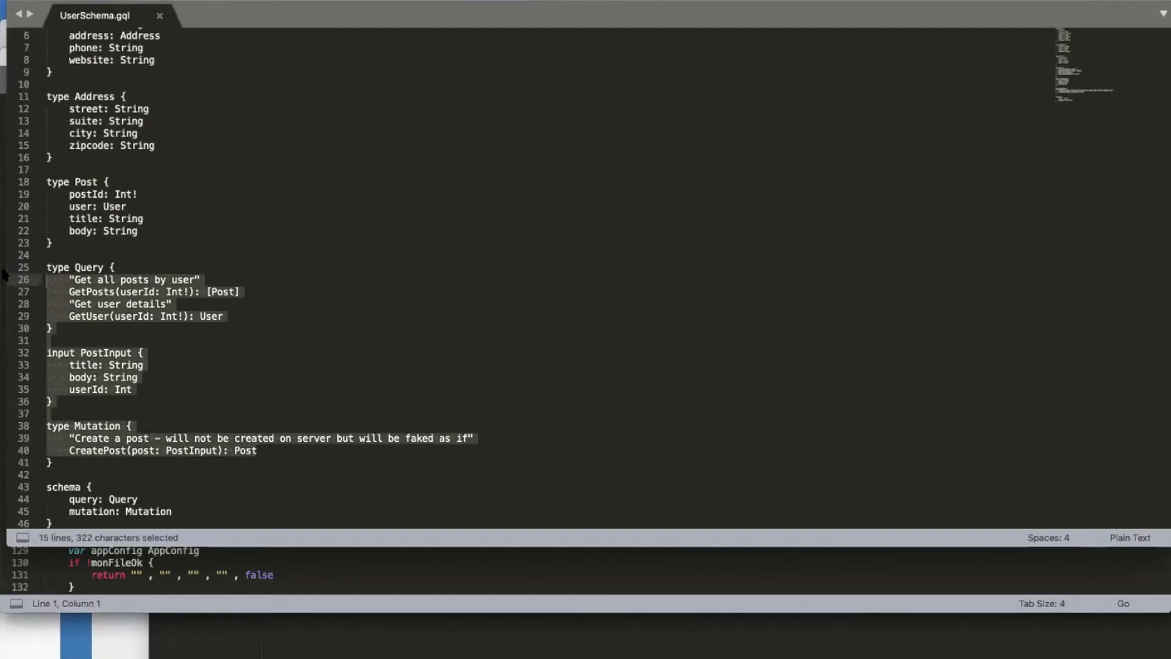
Switch to Chrome and examine the input arguments of Flogo_Demo's Query_GetPosts flow and the data structure of its Return activity.
{"action": "left_click", "coordinate": [125, 649]}
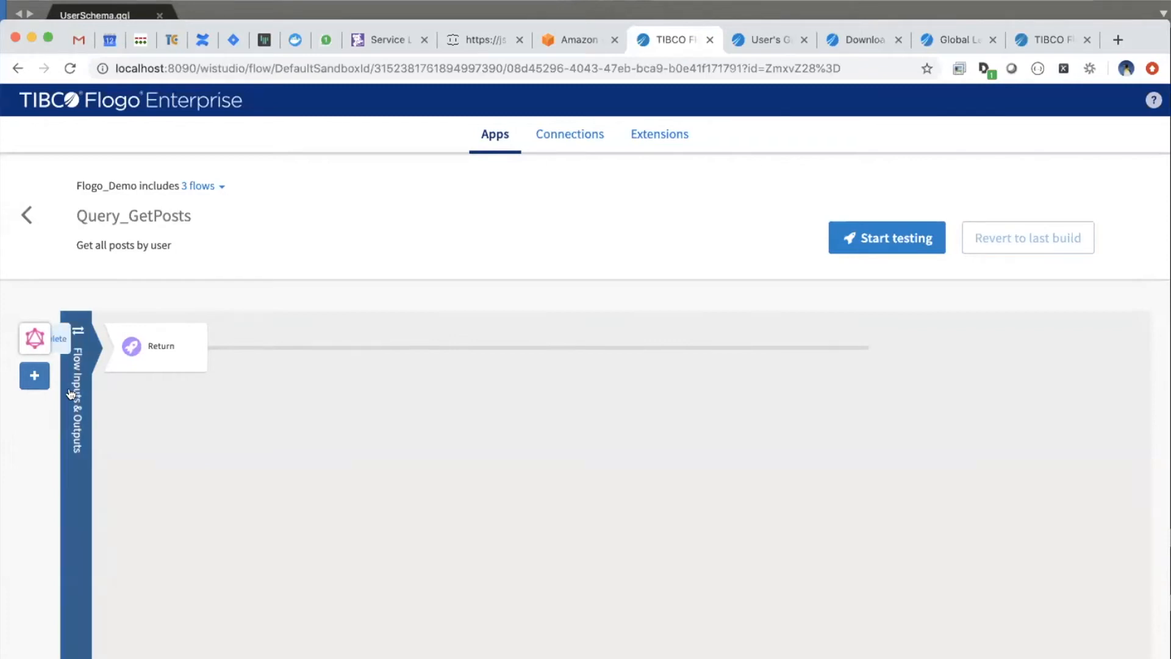
{"action": "left_click", "coordinate": [71, 407]}
{"action": "left_click", "coordinate": [124, 368]}
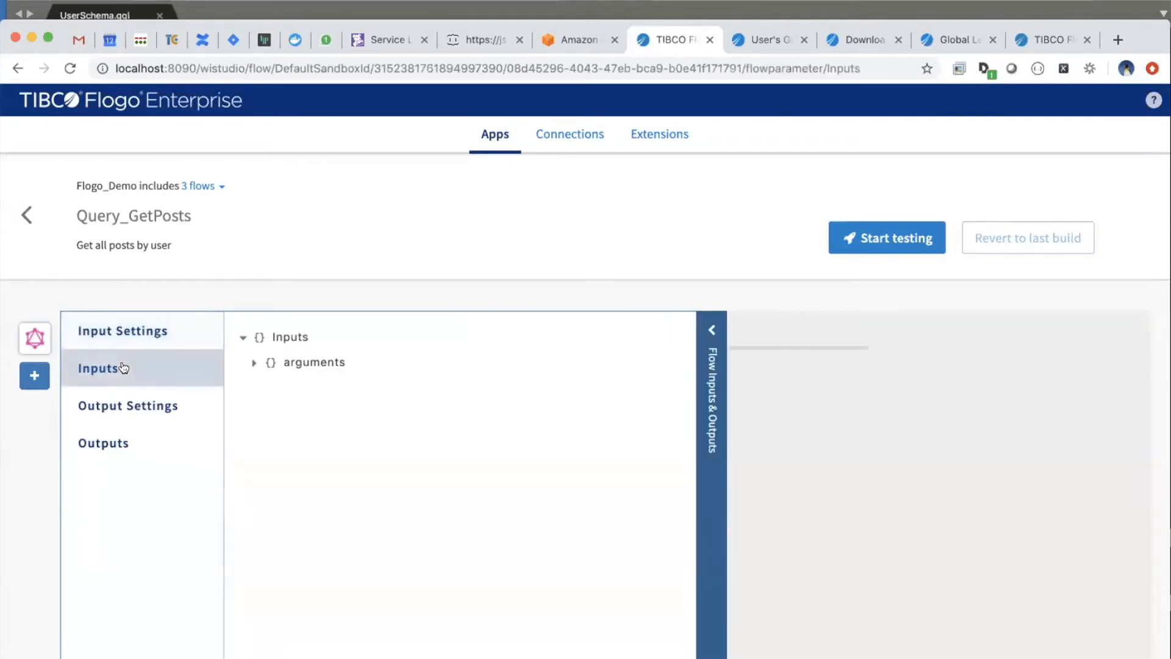
{"action": "left_click", "coordinate": [254, 363]}
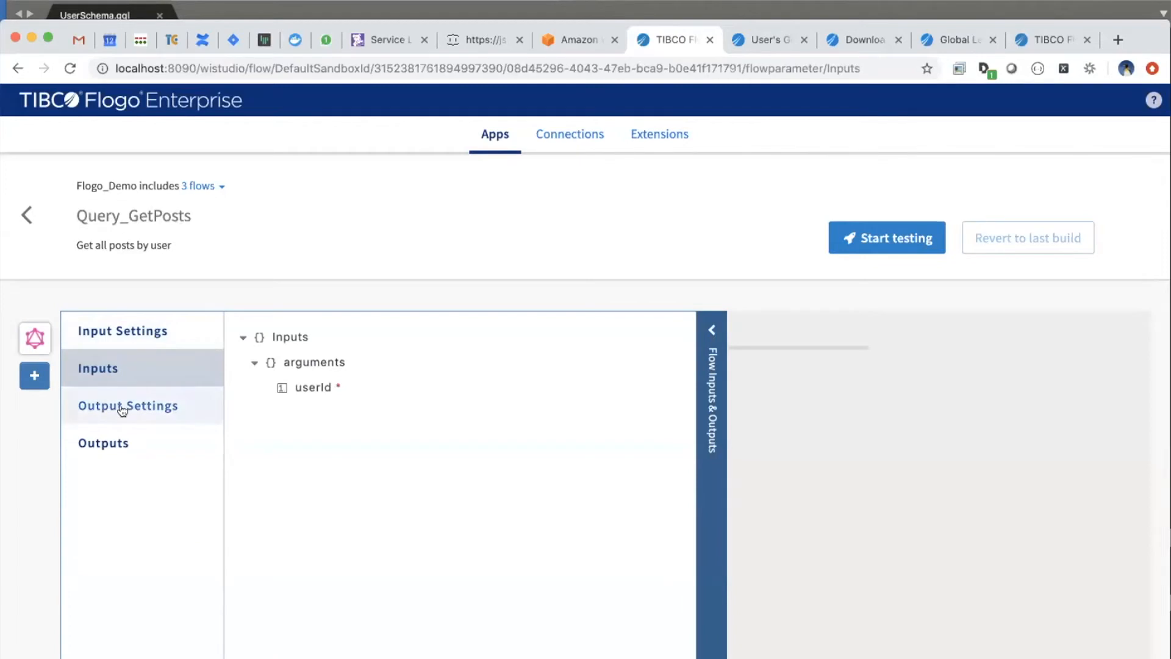
{"action": "left_click", "coordinate": [708, 451]}
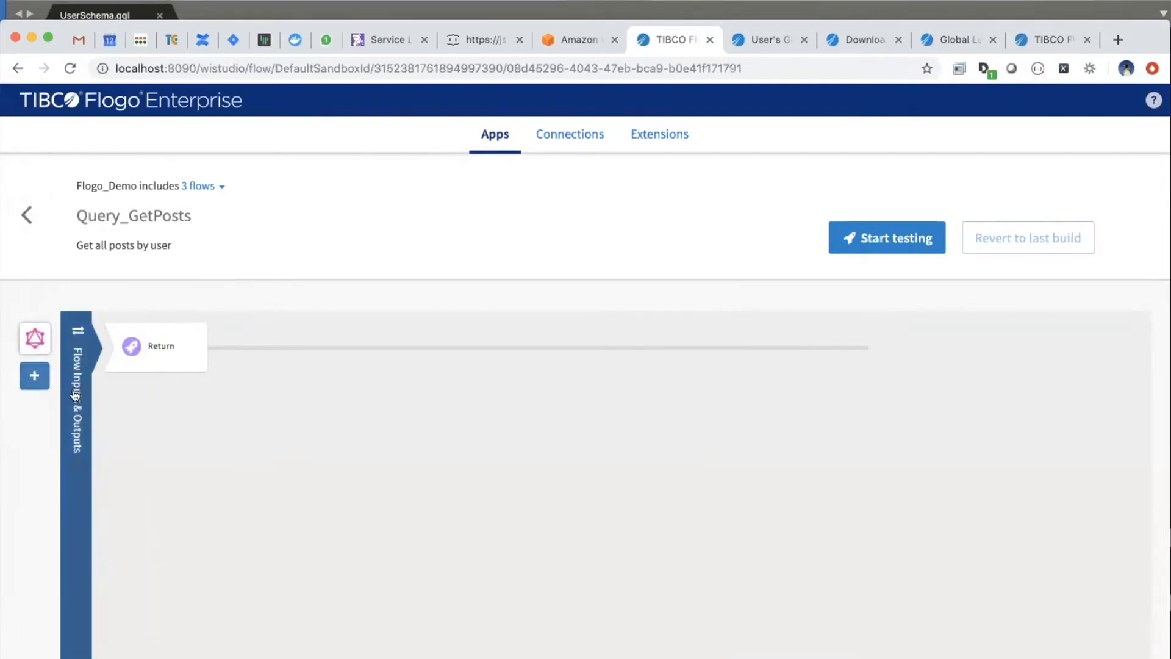
{"action": "left_click", "coordinate": [168, 331]}
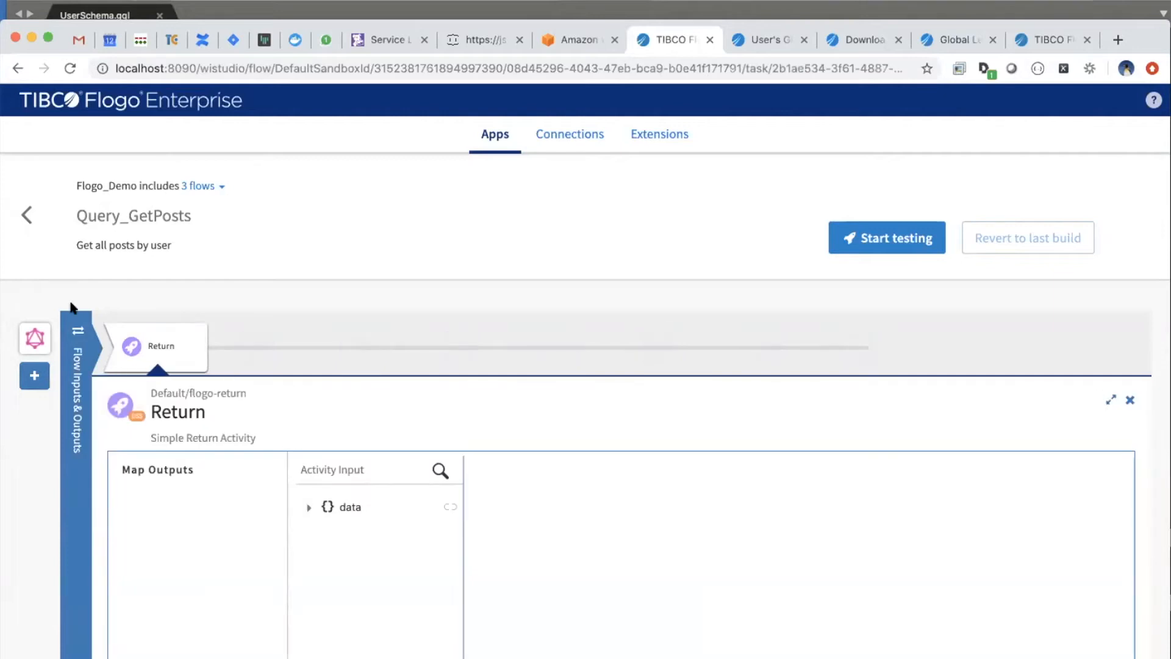
{"action": "left_click", "coordinate": [308, 507]}
Open the Query_GetPosts flow of the Flogo_Graphql_Demo app and inspect the REST settings of its InvokePosts activity.
{"action": "left_click", "coordinate": [26, 214]}
{"action": "left_click", "coordinate": [27, 216]}
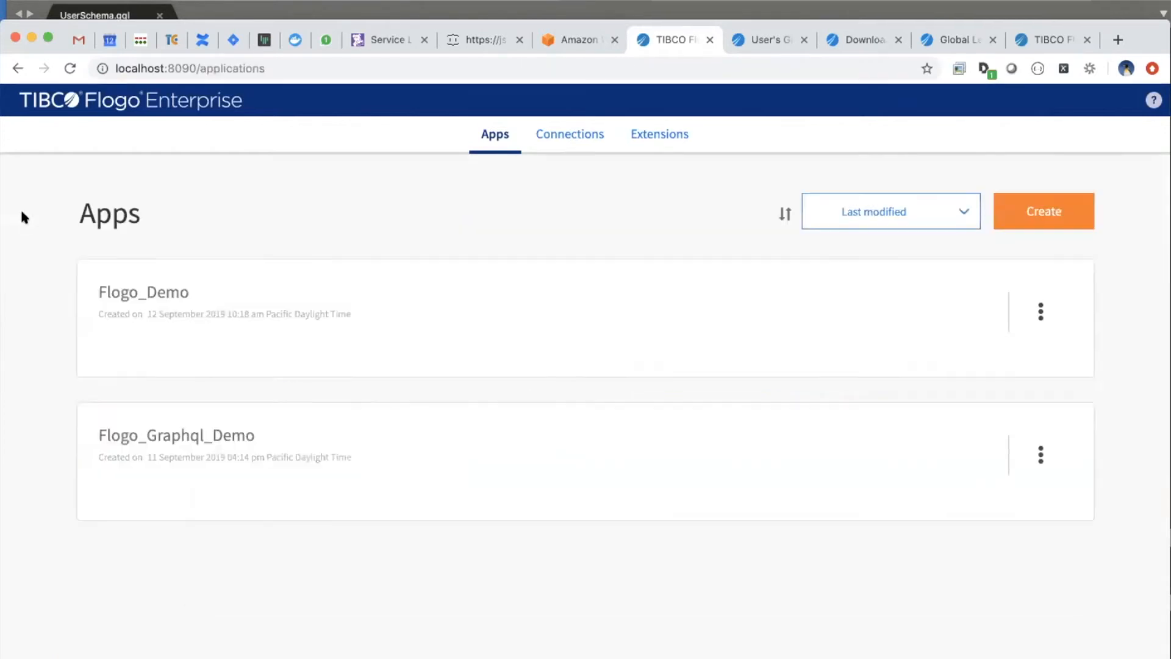
{"action": "left_click", "coordinate": [200, 437]}
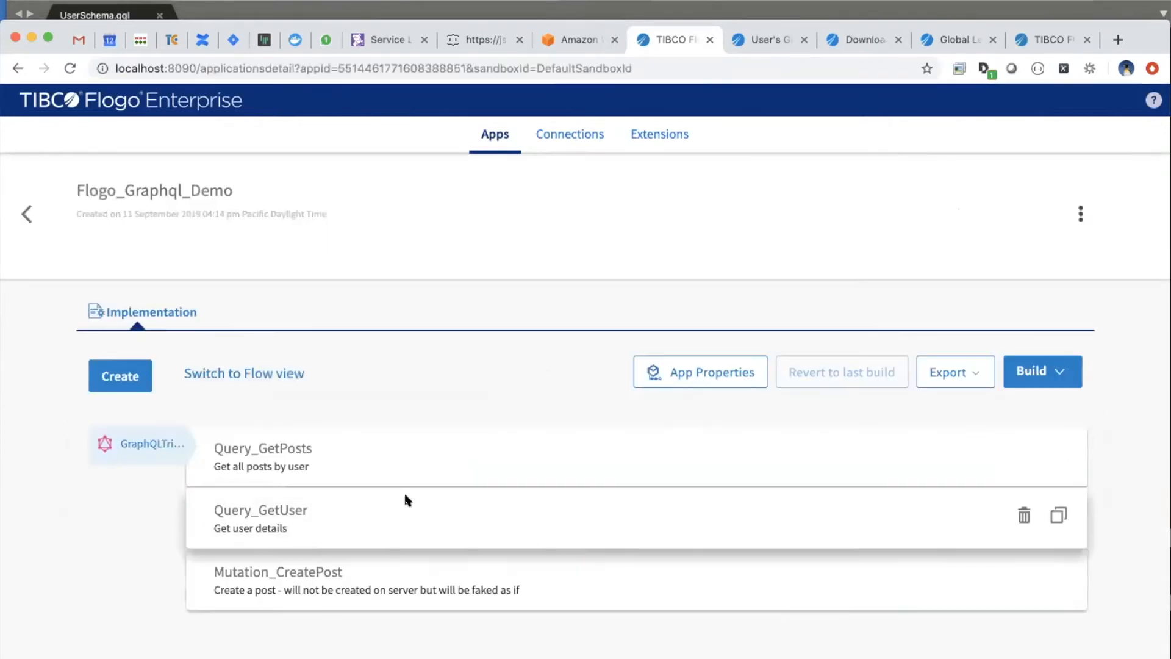
{"action": "left_click", "coordinate": [261, 446]}
{"action": "left_click", "coordinate": [246, 356]}
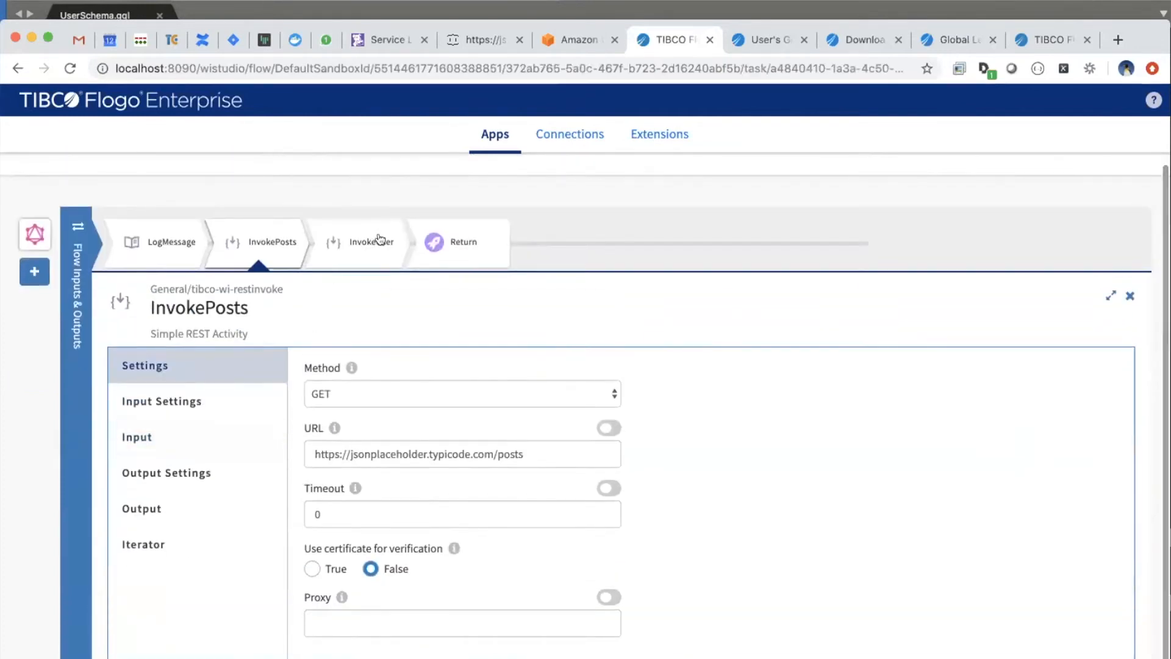
{"action": "left_click_drag", "start_coordinate": [535, 454], "coordinate": [382, 433]}
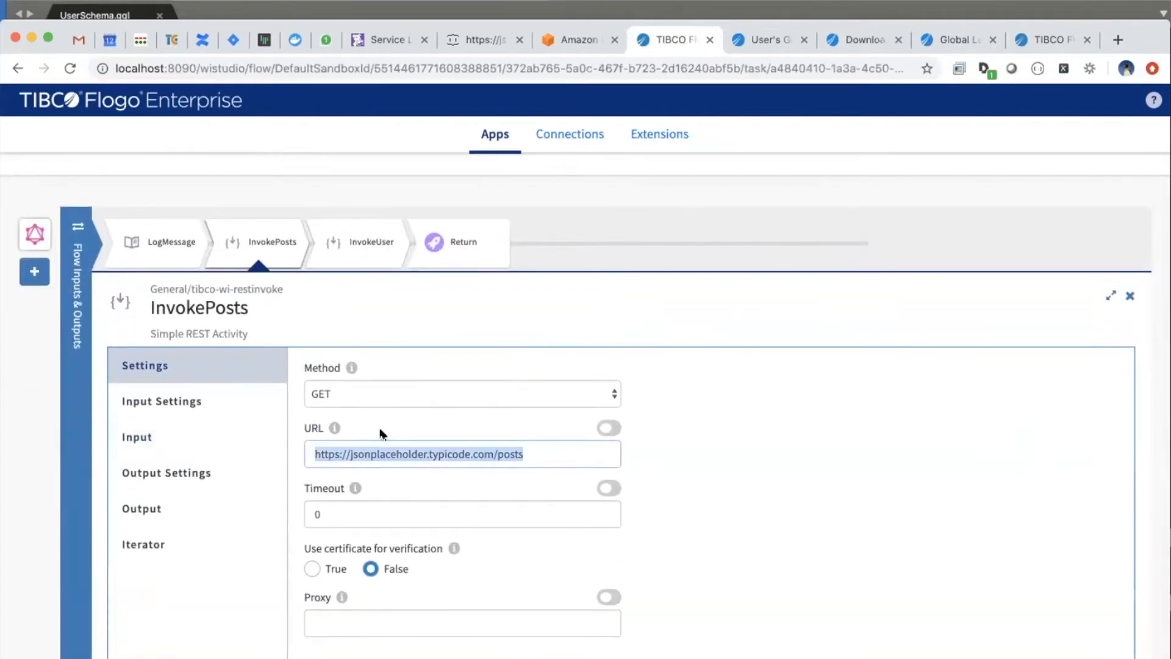
{"action": "left_click", "coordinate": [341, 229]}
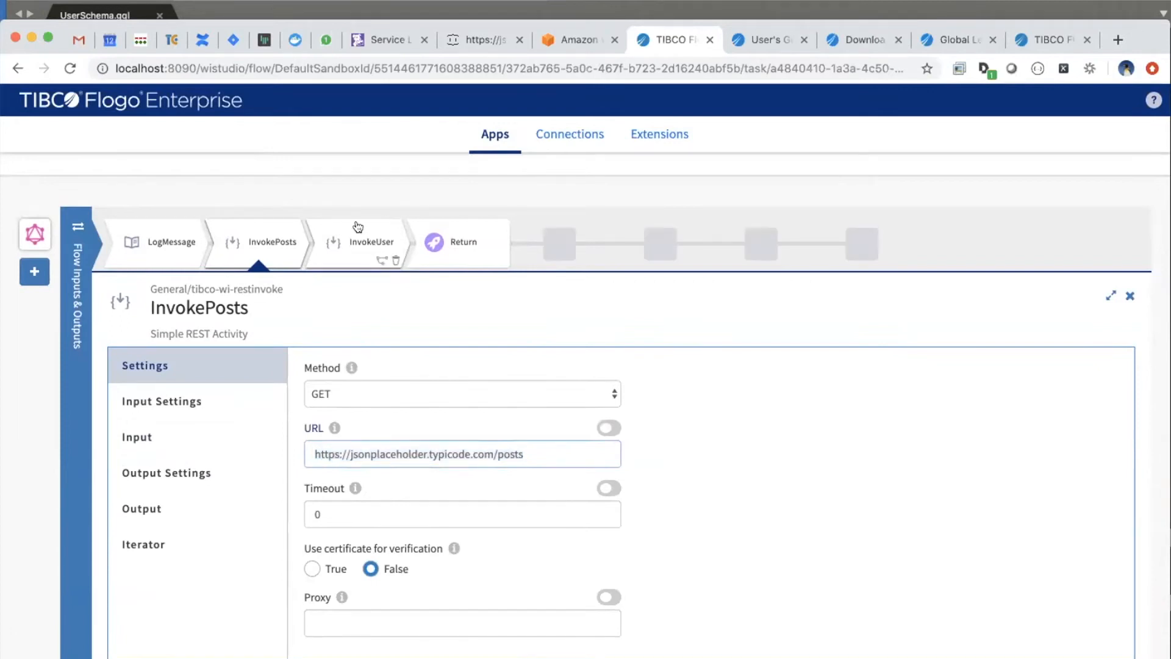
Examine how the Return activity of Query_GetPosts maps the Post array, widening the flow outputs tree.
{"action": "left_click", "coordinate": [467, 238]}
{"action": "left_click", "coordinate": [308, 383]}
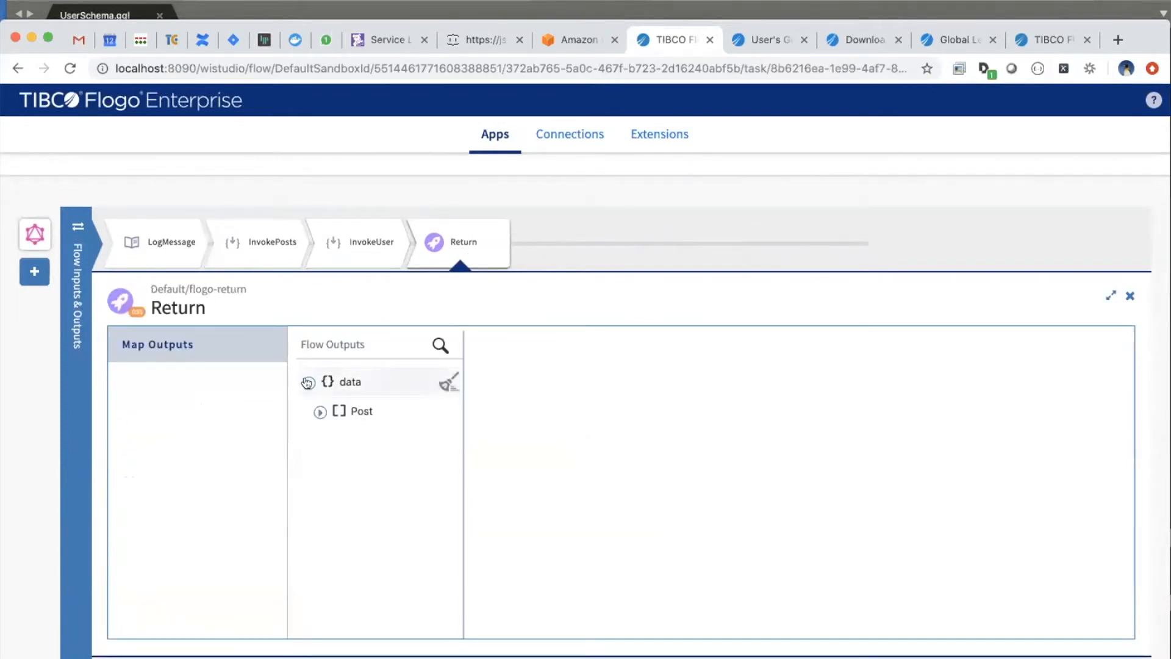
{"action": "left_click", "coordinate": [319, 413]}
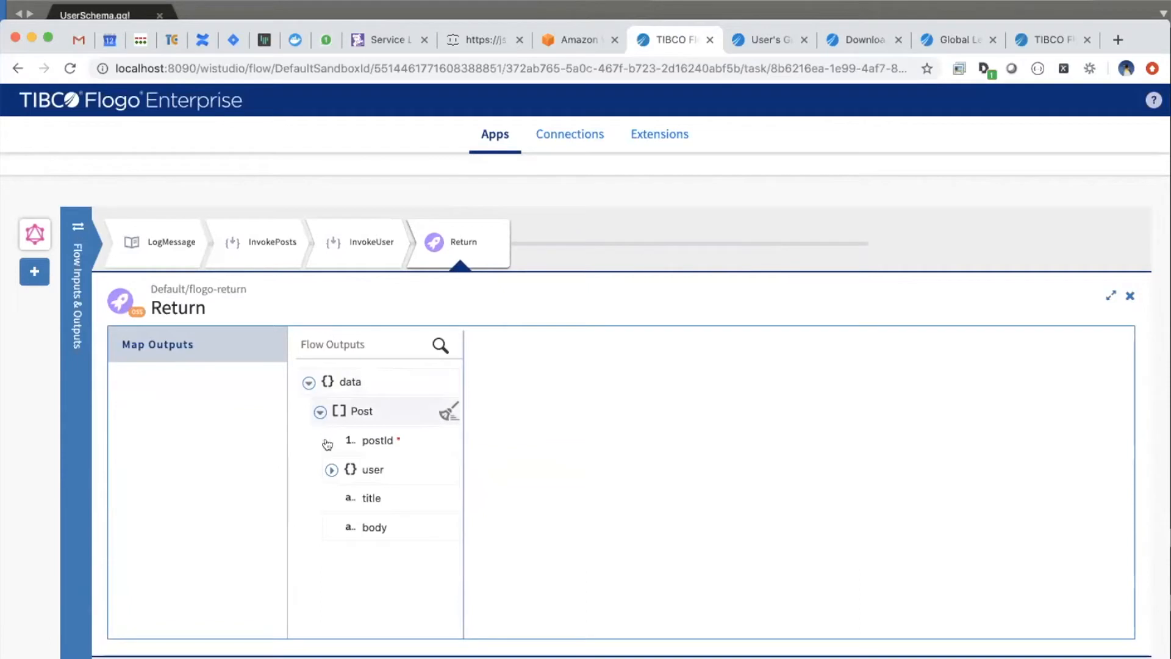
{"action": "left_click_drag", "start_coordinate": [460, 431], "coordinate": [545, 431]}
{"action": "left_click", "coordinate": [365, 412]}
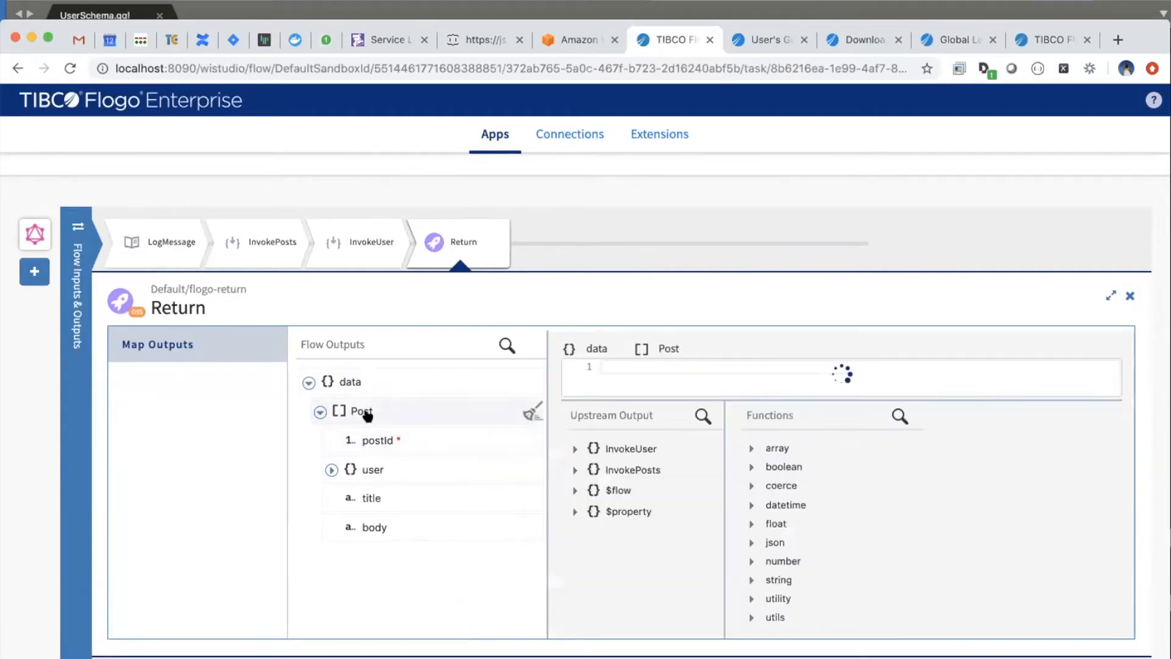
{"action": "scroll", "coordinate": [410, 405], "scroll_direction": "up", "scroll_amount": 3}
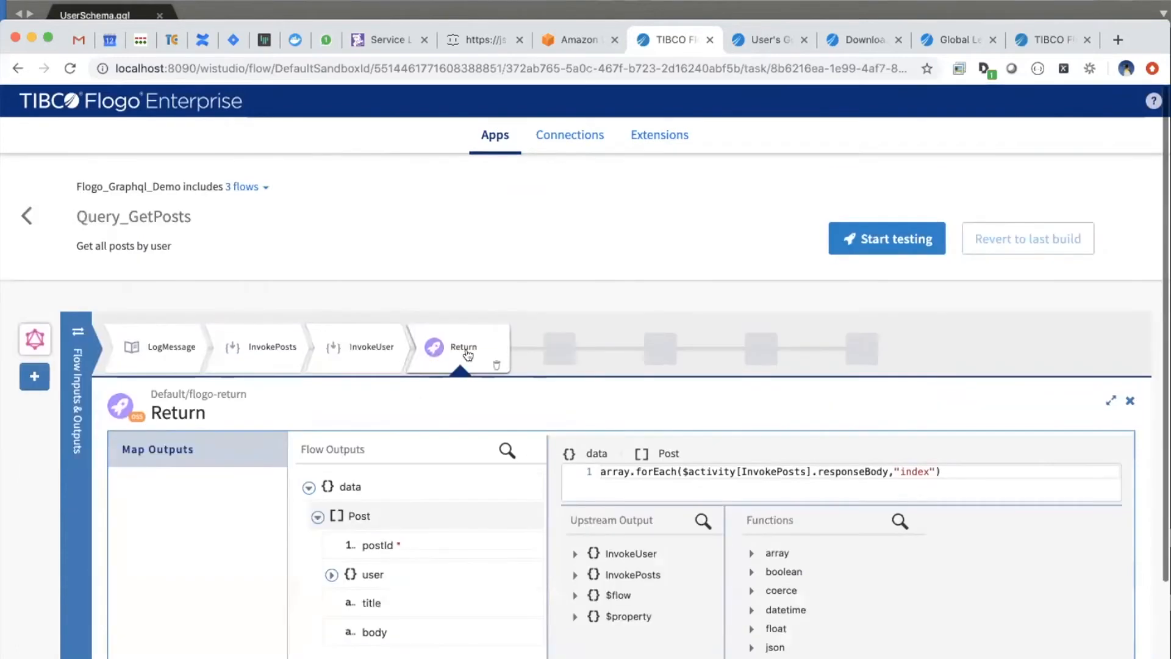
Open the Query_GetUser flow of Flogo_Graphql_Demo and inspect the REST settings of its InvokeUser activity.
{"action": "left_click", "coordinate": [26, 223]}
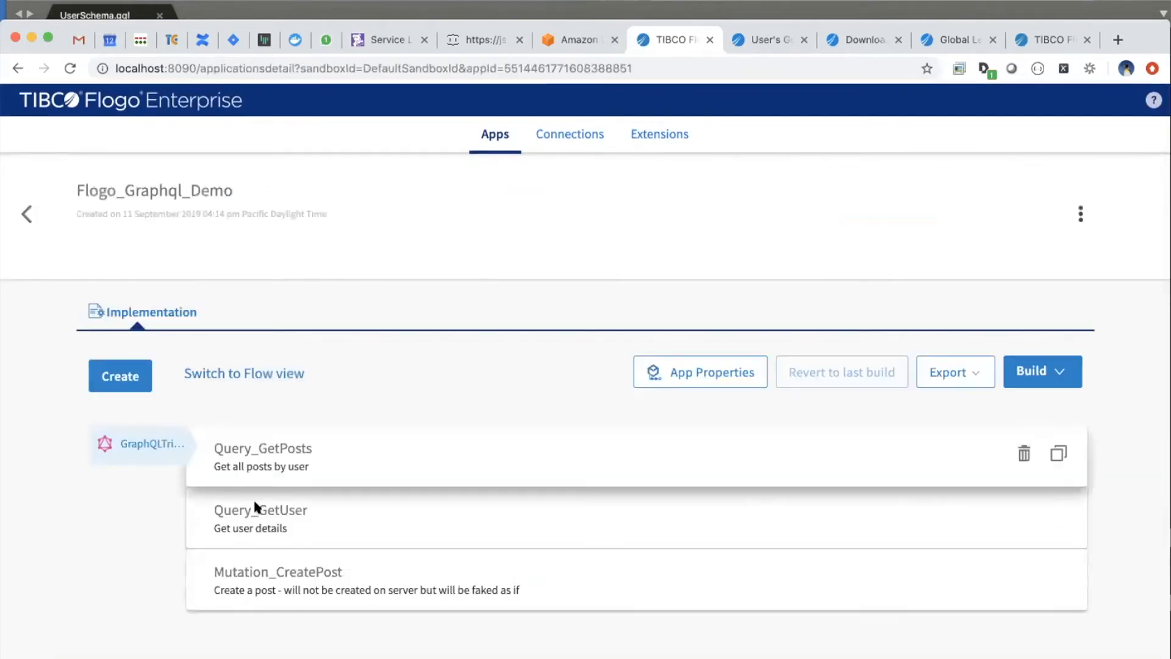
{"action": "left_click", "coordinate": [263, 511]}
{"action": "left_click", "coordinate": [247, 334]}
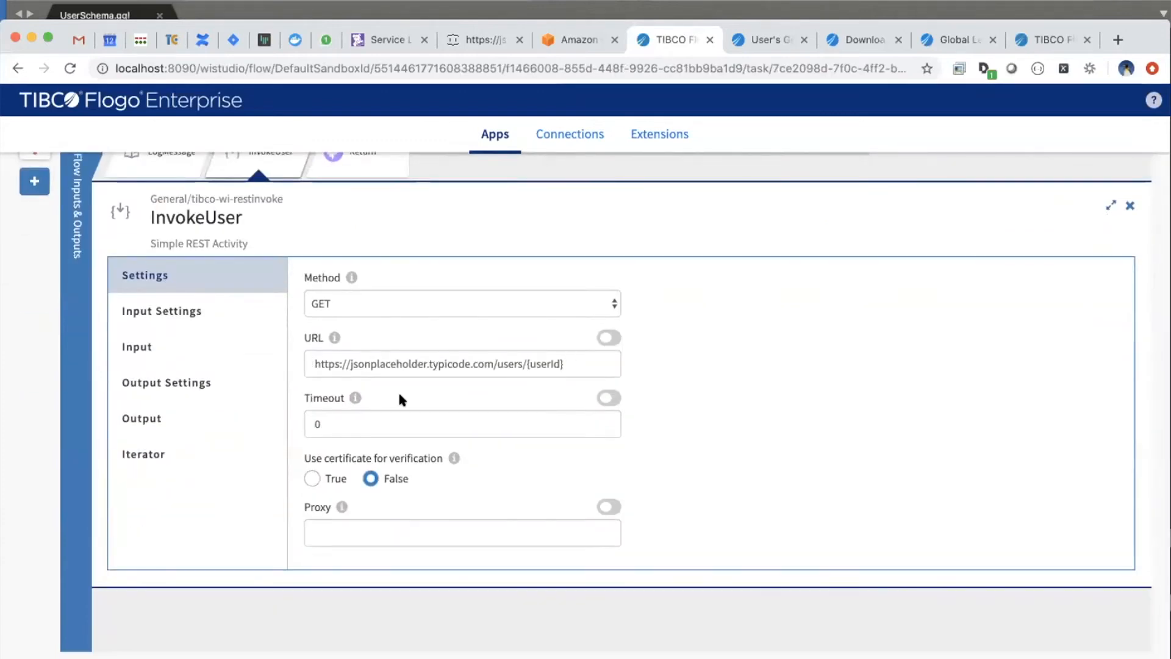
{"action": "scroll", "coordinate": [295, 311], "scroll_direction": "up", "scroll_amount": 2}
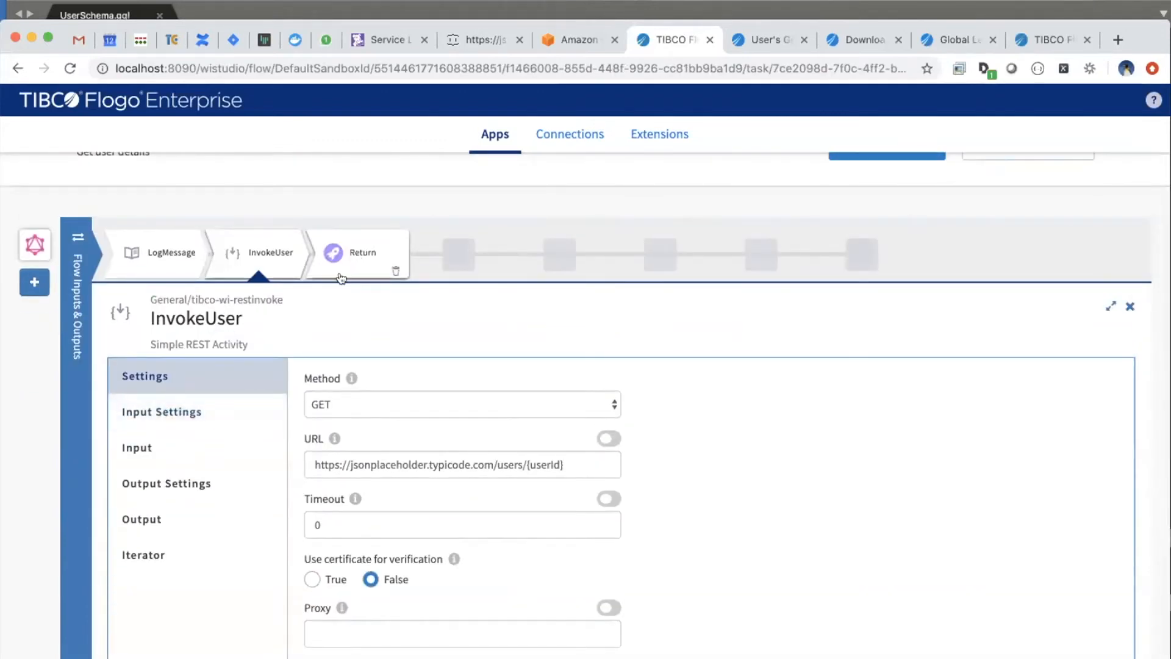
{"action": "scroll", "coordinate": [100, 239], "scroll_direction": "up", "scroll_amount": 1}
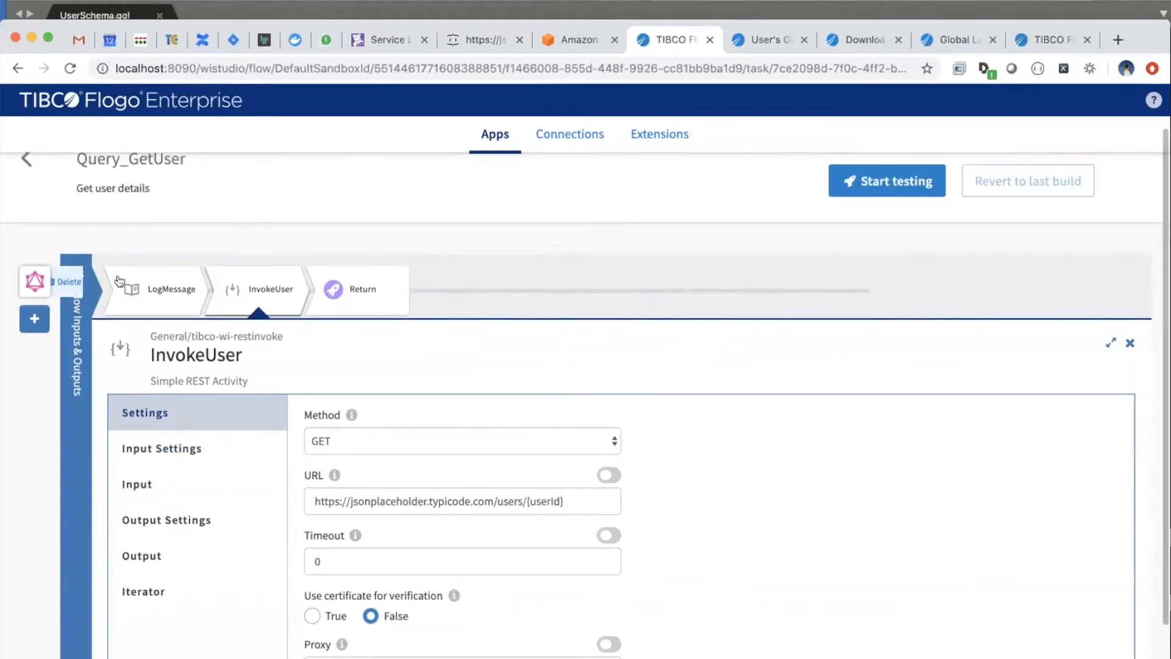
View the trigger and handler settings of the GraphQL trigger attached to Query_GetUser, and close them.
{"action": "left_click", "coordinate": [35, 279]}
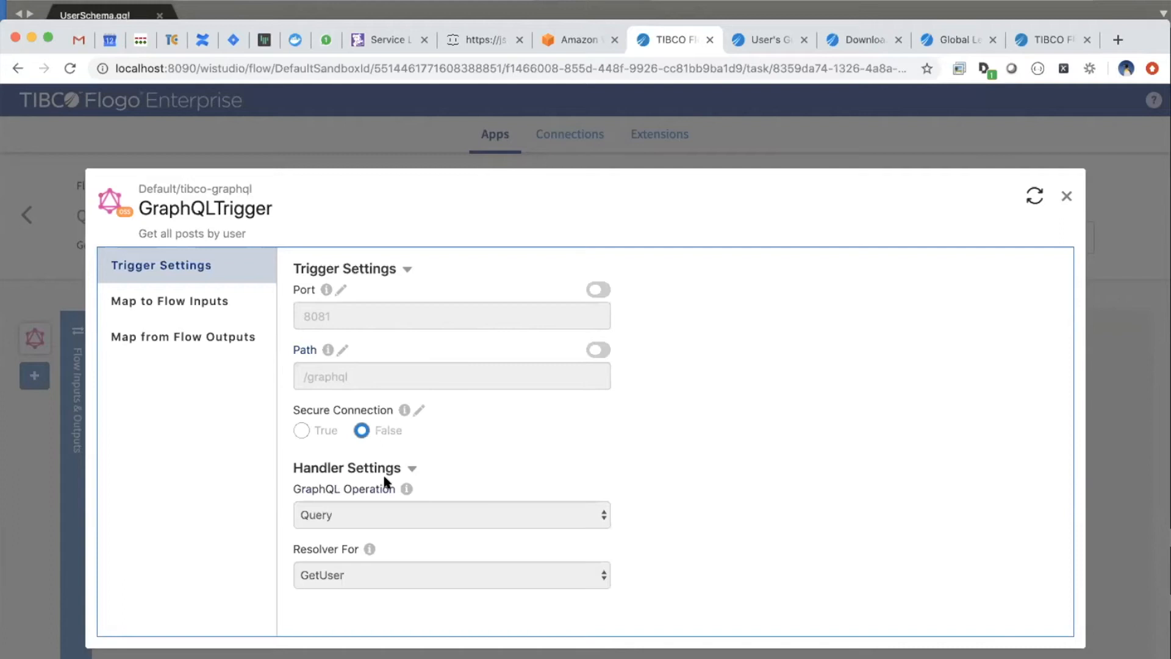
{"action": "scroll", "coordinate": [384, 477], "scroll_direction": "down", "scroll_amount": 1}
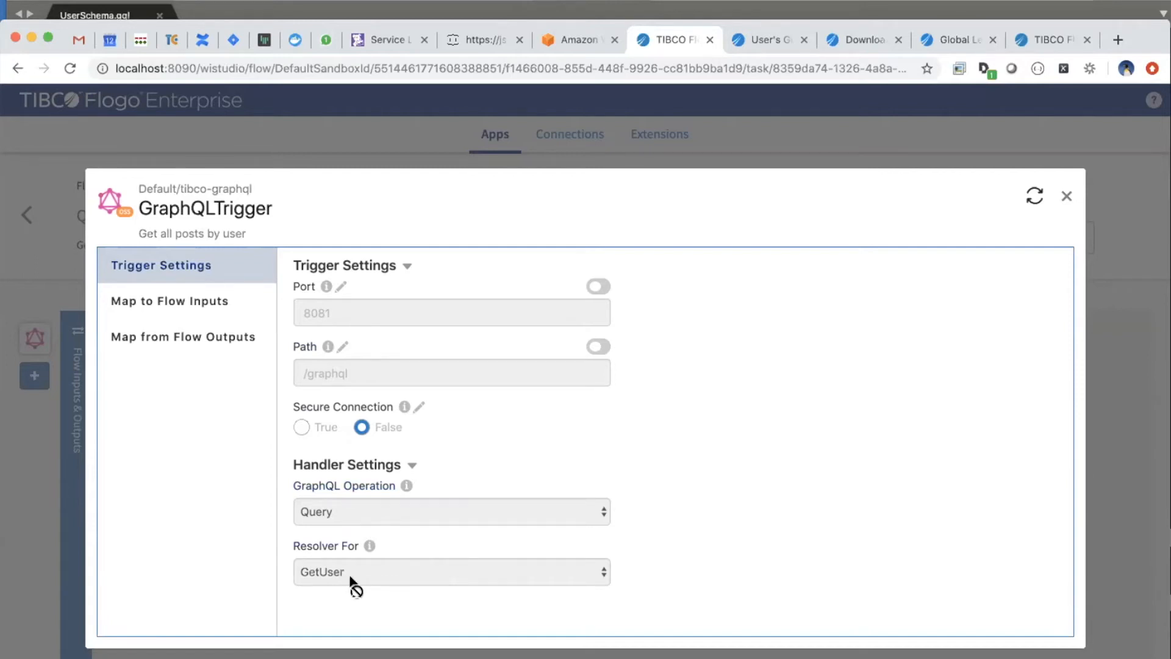
{"action": "left_click", "coordinate": [1067, 195]}
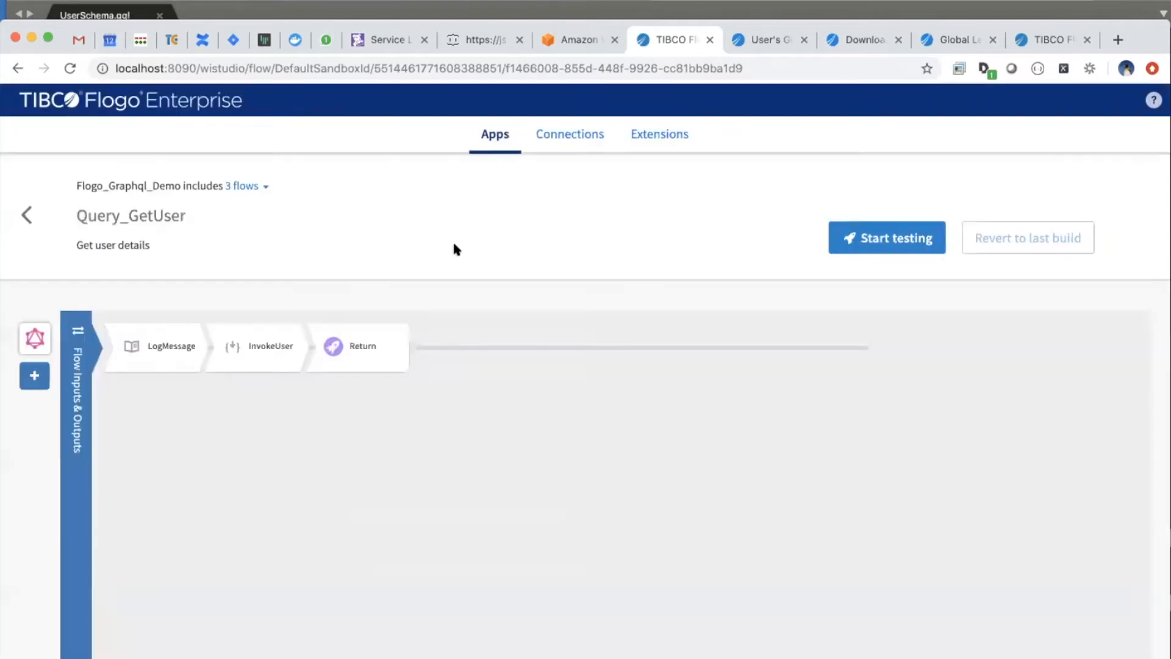
View the GraphQL trigger's handler settings from the Query_GetPosts flow and return to the app's flow list.
{"action": "left_click", "coordinate": [25, 215]}
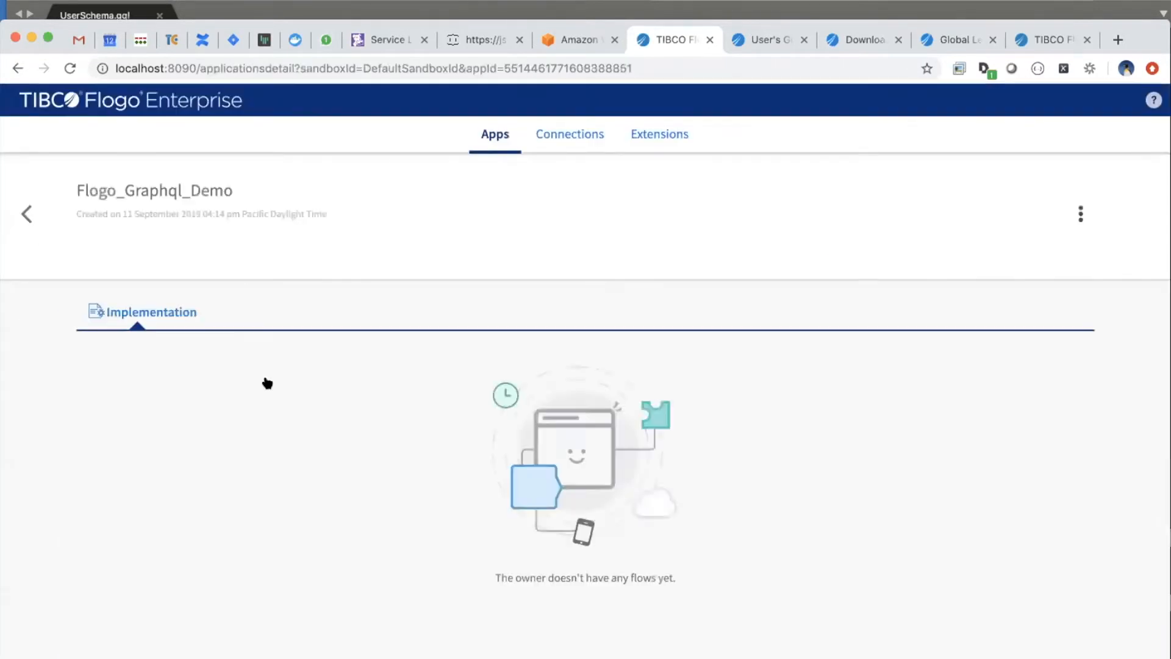
{"action": "left_click", "coordinate": [295, 450]}
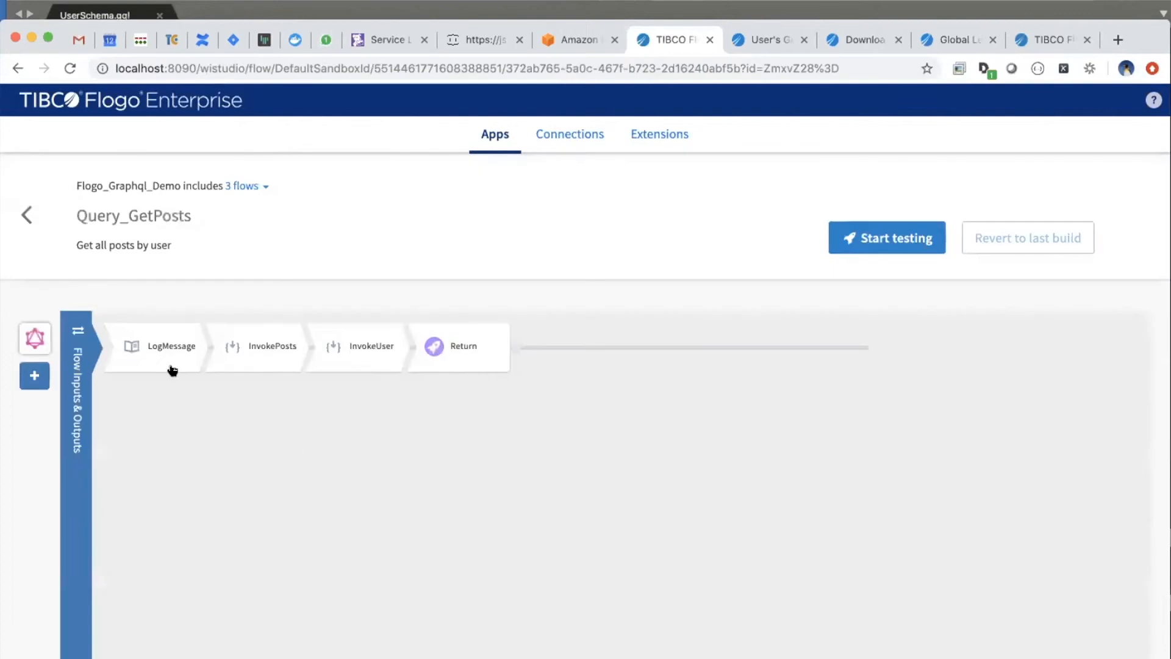
{"action": "left_click", "coordinate": [34, 337]}
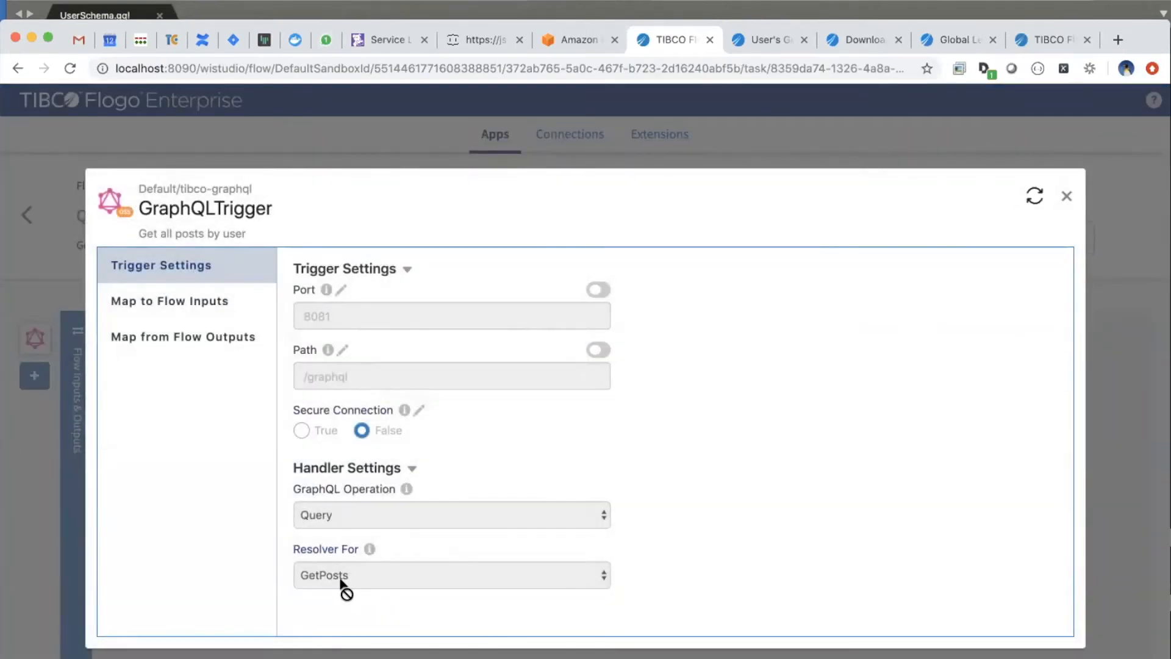
{"action": "left_click", "coordinate": [1066, 196]}
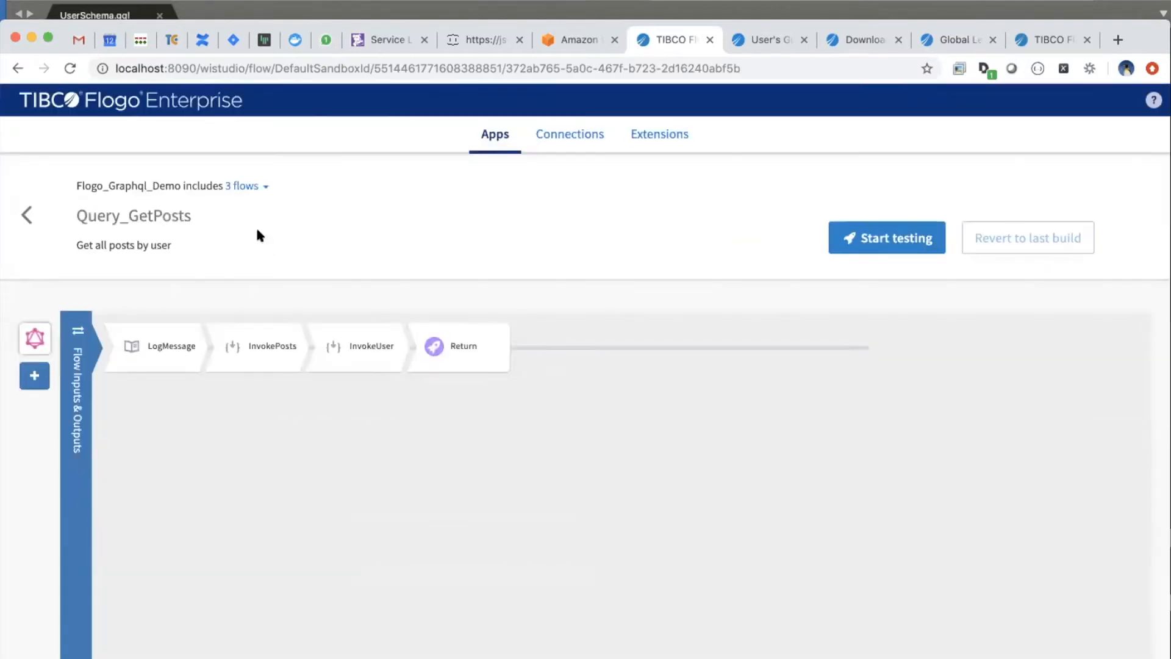
{"action": "left_click", "coordinate": [22, 213]}
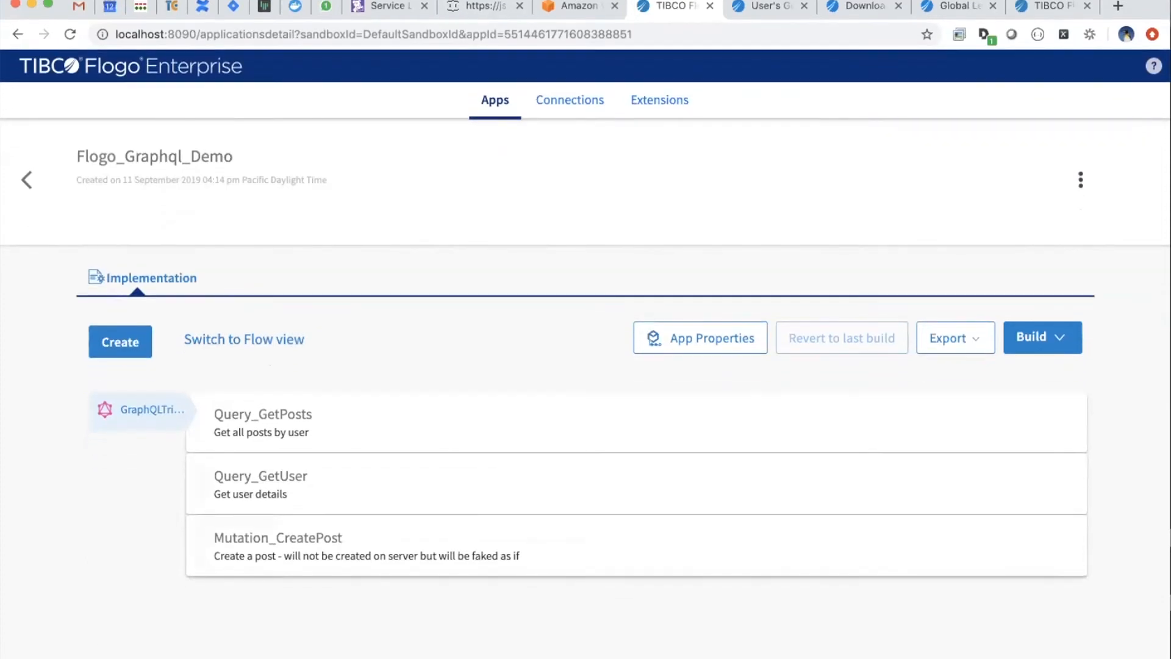
Reopen the Query_GetUser flow, and switch to Sublime Text to review the schema's GetUser, CreatePost and GetPosts definitions.
{"action": "left_click", "coordinate": [250, 480]}
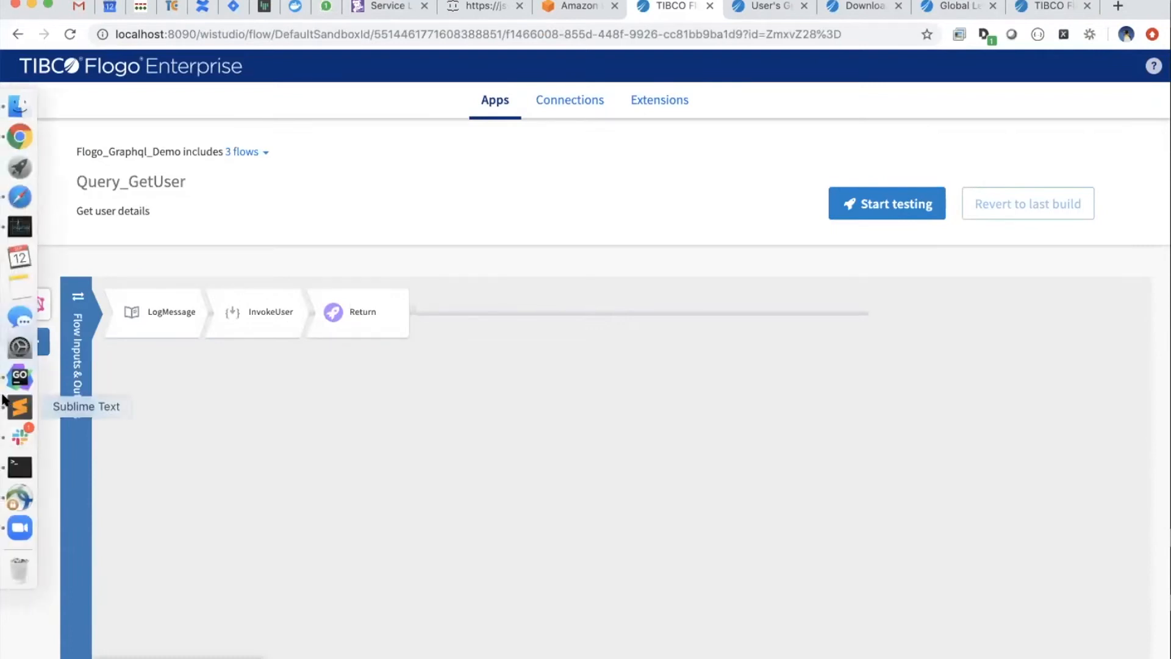
{"action": "left_click", "coordinate": [20, 407]}
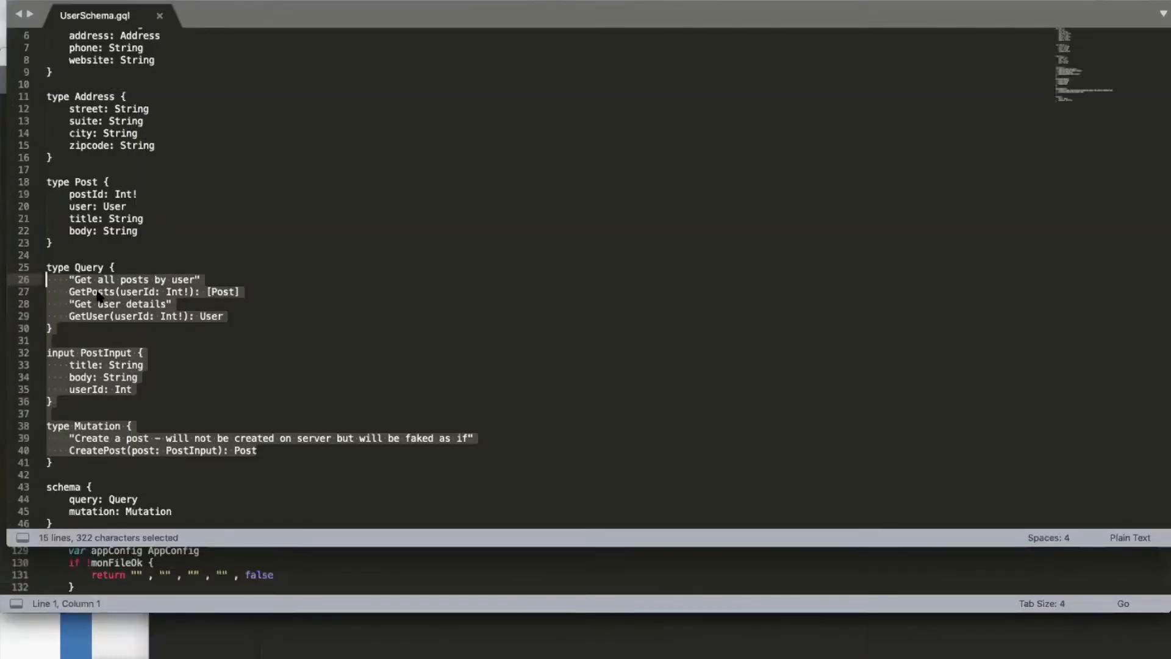
{"action": "left_click", "coordinate": [92, 315]}
{"action": "scroll", "coordinate": [116, 446], "scroll_direction": "down", "scroll_amount": 1}
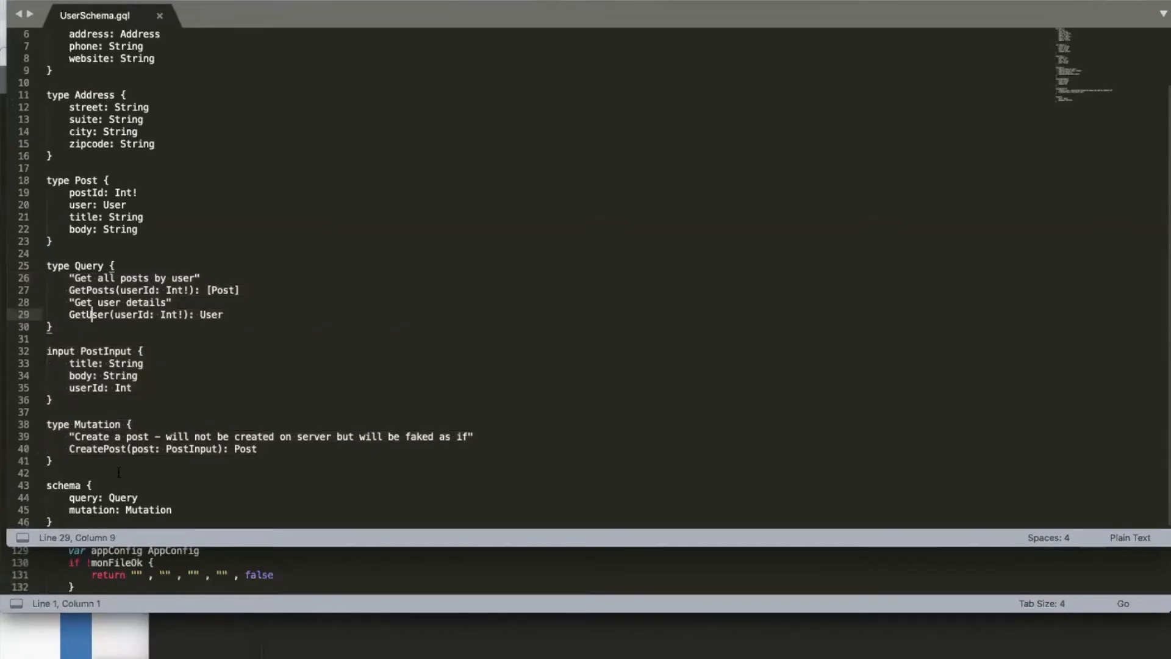
{"action": "double_click", "coordinate": [120, 449]}
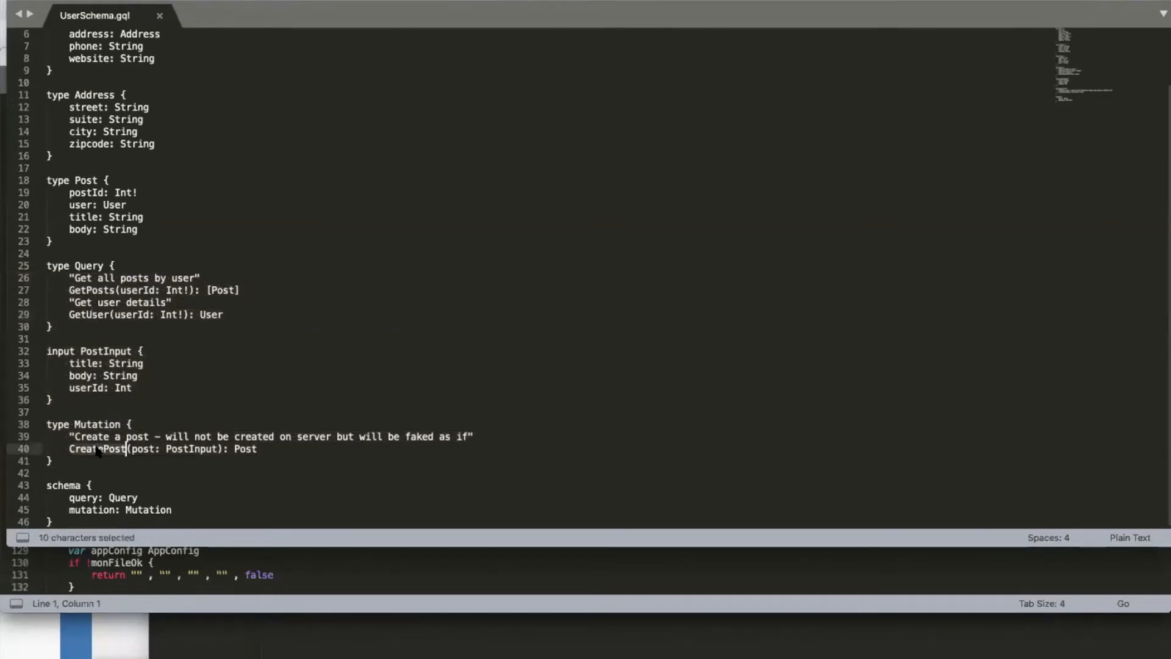
{"action": "double_click", "coordinate": [72, 290]}
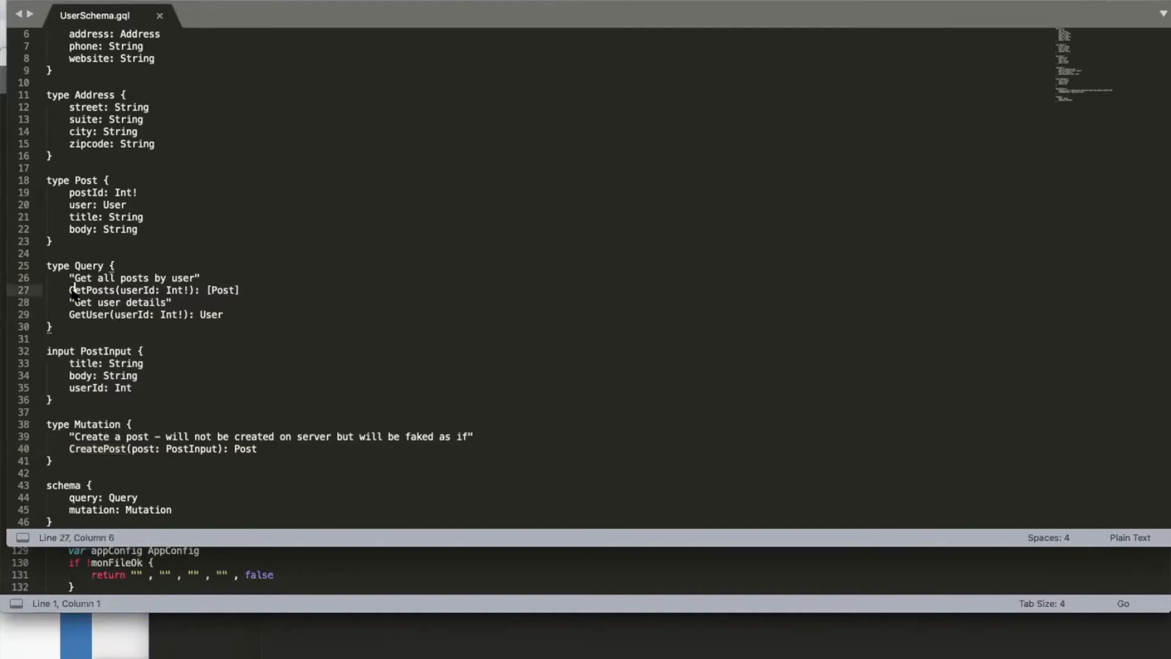
{"action": "left_click", "coordinate": [86, 314]}
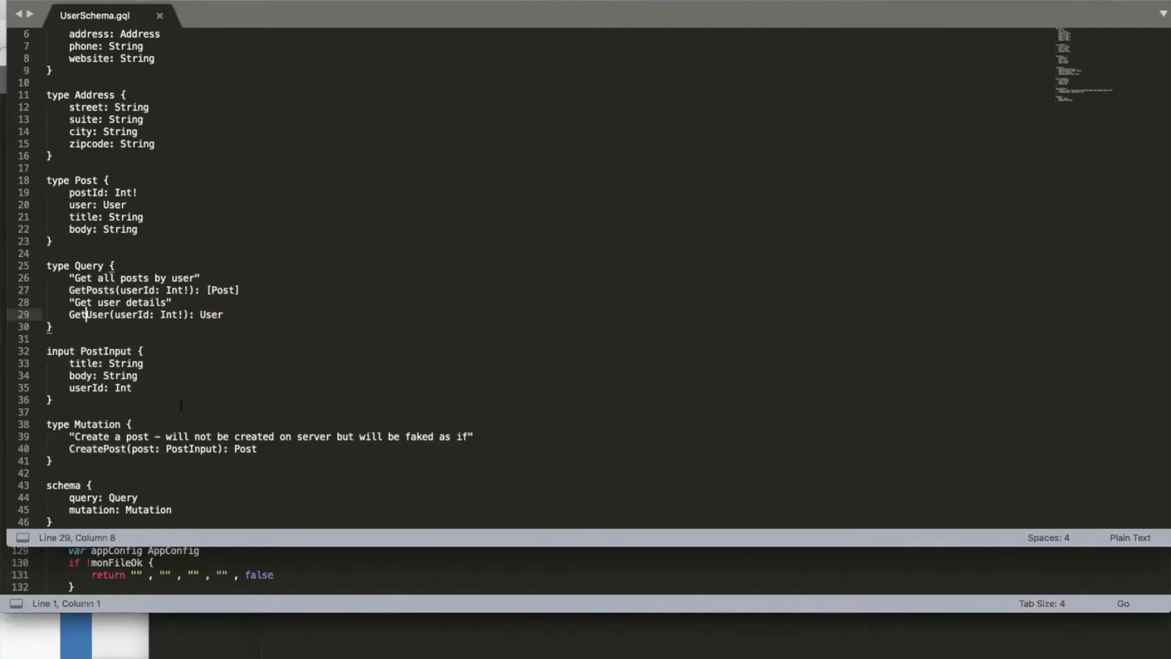
Switch to Chrome and start testing the Query_GetUser flow with the TestUser launch configuration, setting the userId argument to 1.
{"action": "mouse_move", "coordinate": [5, 195]}
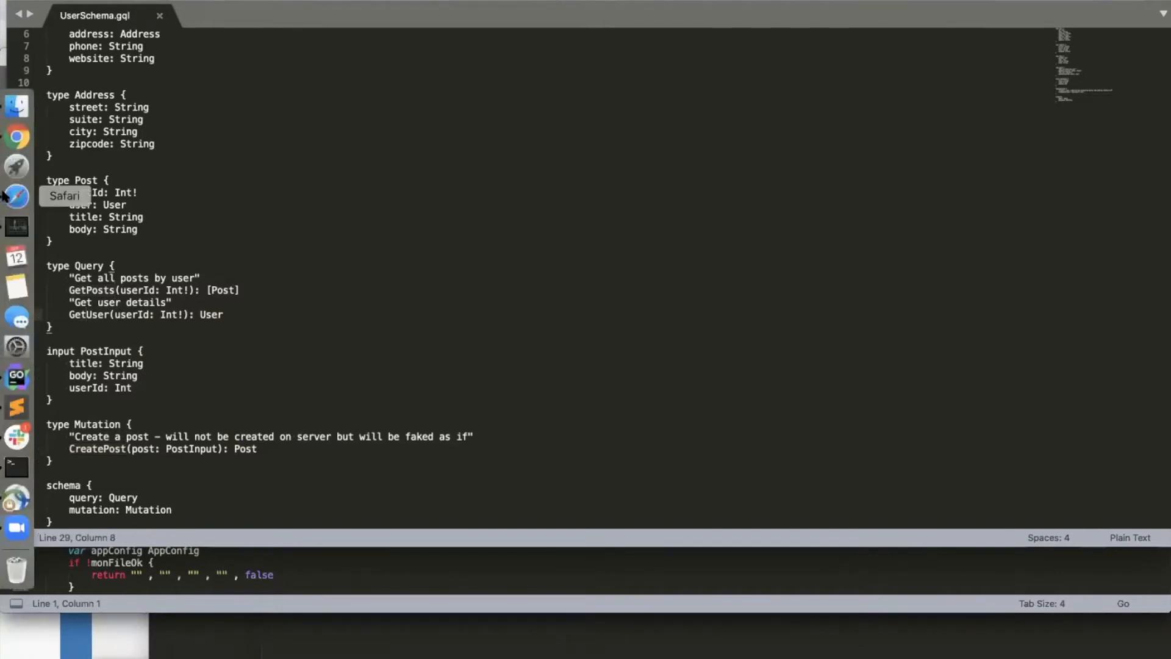
{"action": "left_click", "coordinate": [18, 137]}
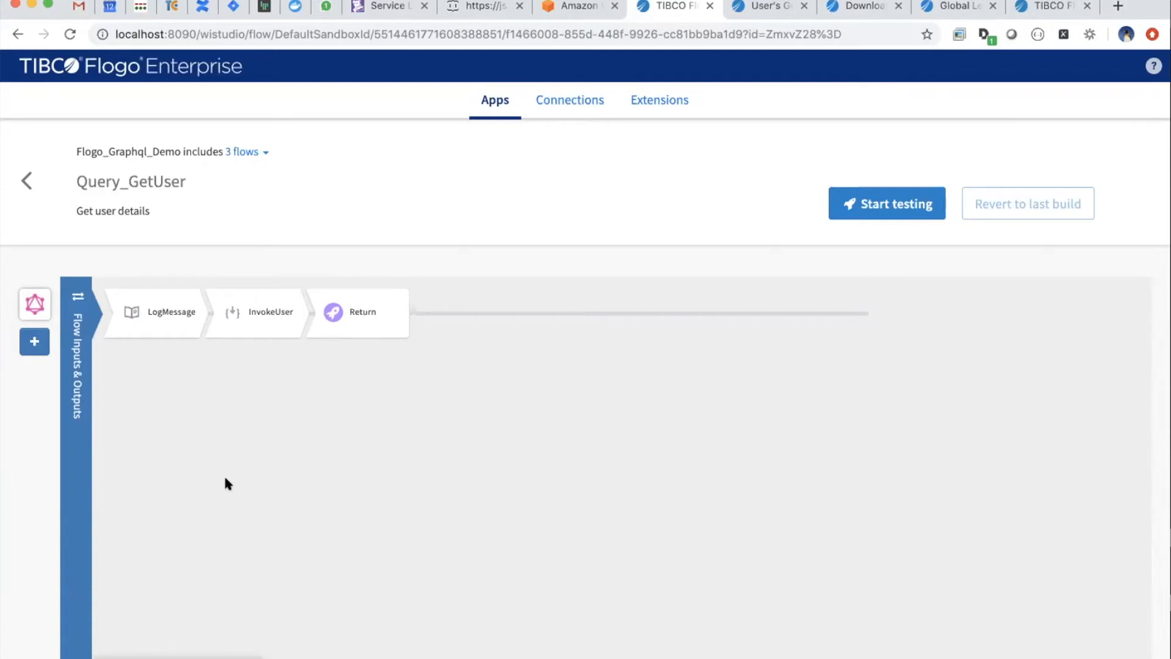
{"action": "left_click", "coordinate": [864, 207]}
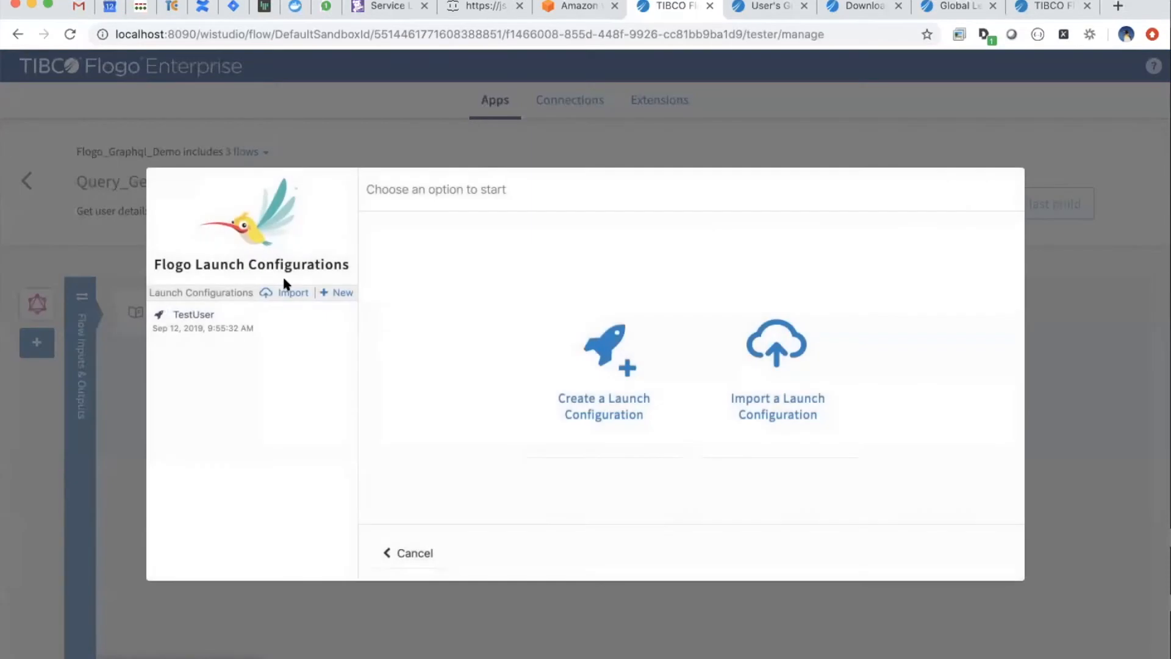
{"action": "left_click", "coordinate": [188, 319]}
{"action": "left_click", "coordinate": [380, 418]}
{"action": "left_click", "coordinate": [391, 448]}
{"action": "left_click", "coordinate": [440, 475]}
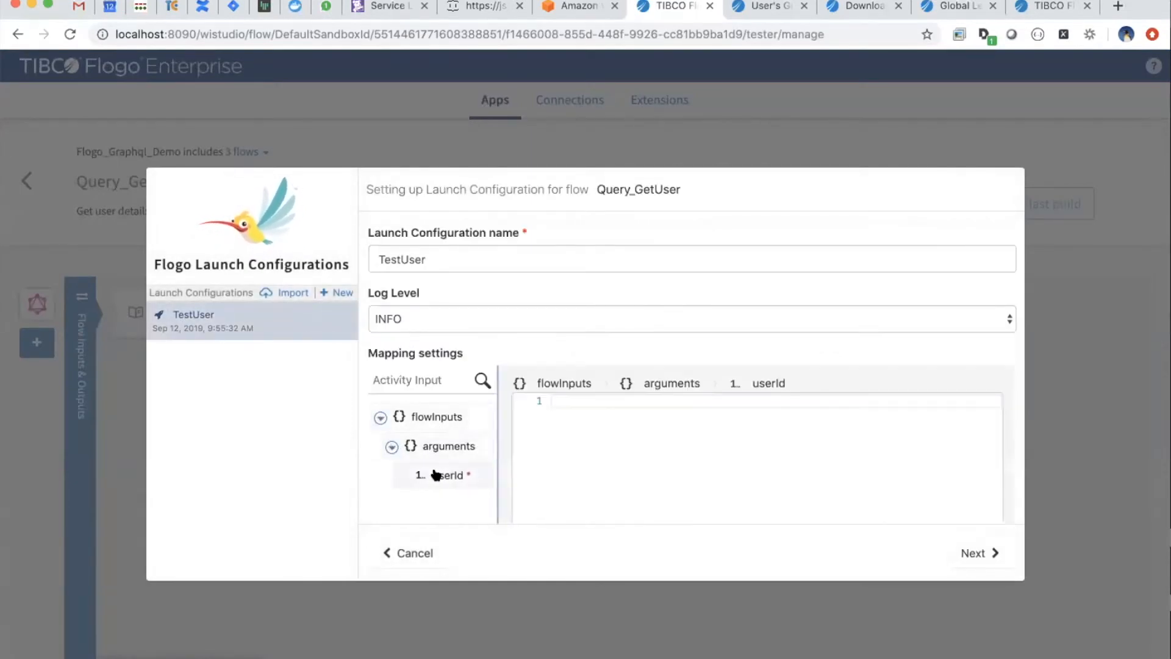
{"action": "left_click_drag", "start_coordinate": [556, 402], "coordinate": [490, 392]}
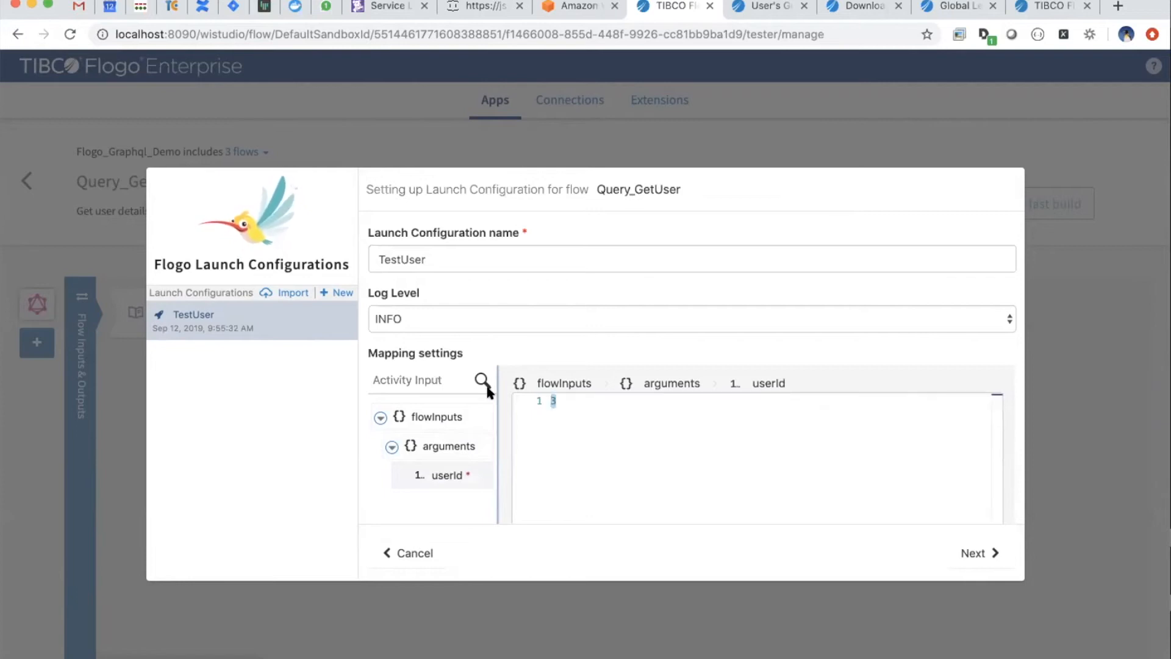
{"action": "type", "text": "1"}
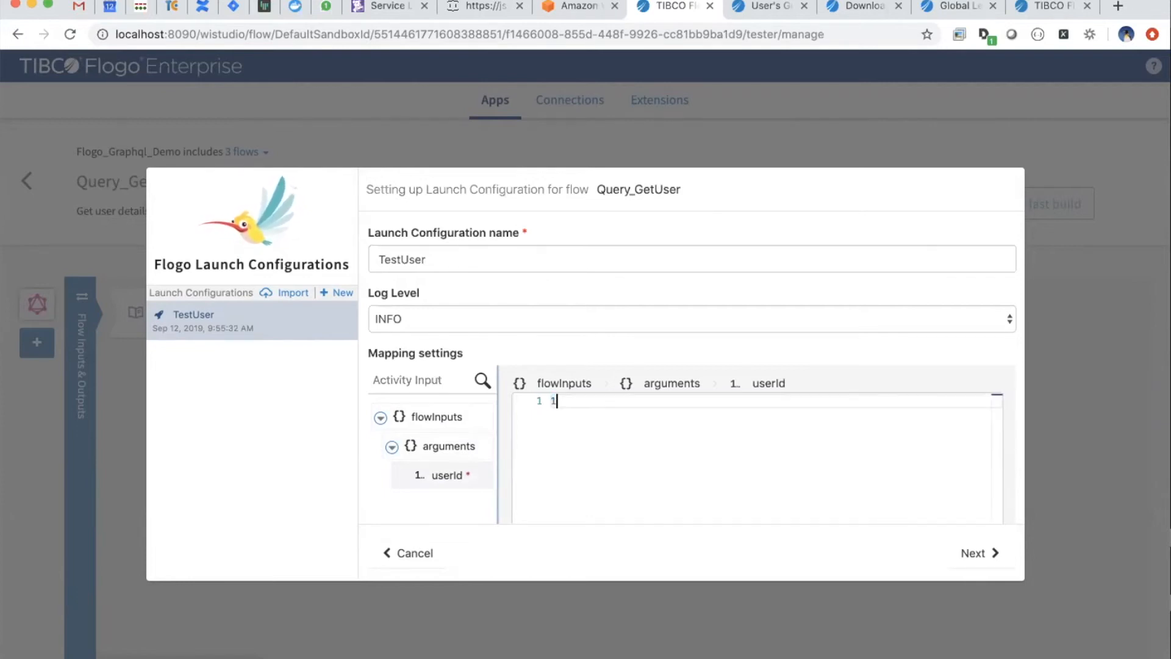
Run the TestUser launch configuration and review the REST call URL and returned user data in the test output.
{"action": "left_click", "coordinate": [962, 547]}
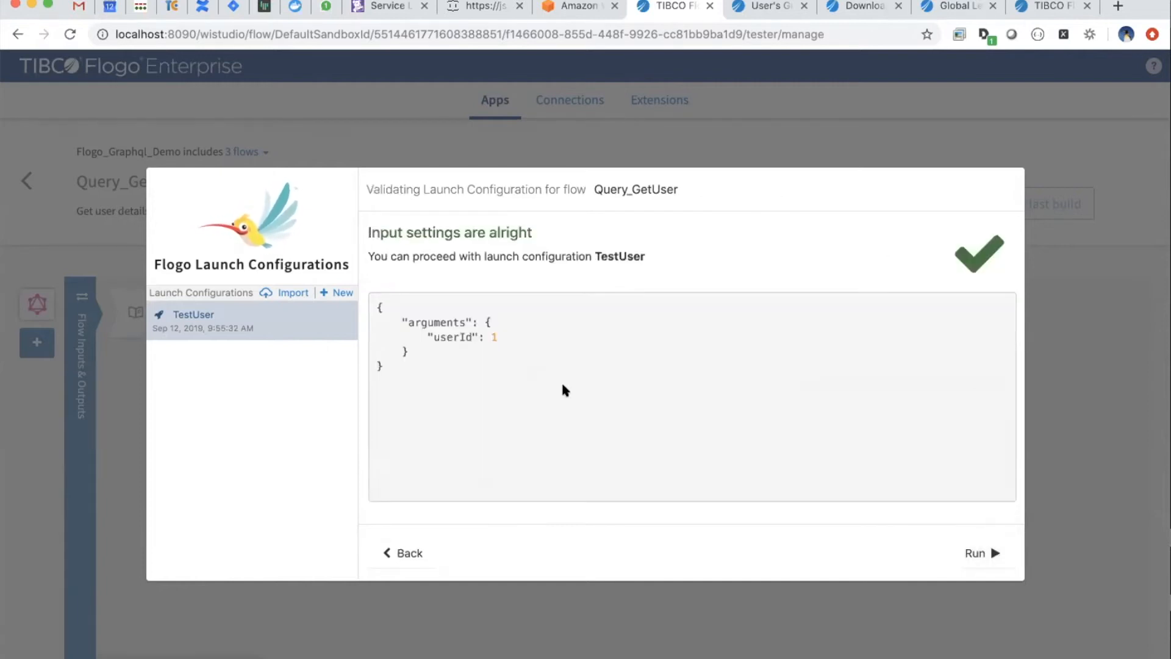
{"action": "left_click", "coordinate": [974, 552]}
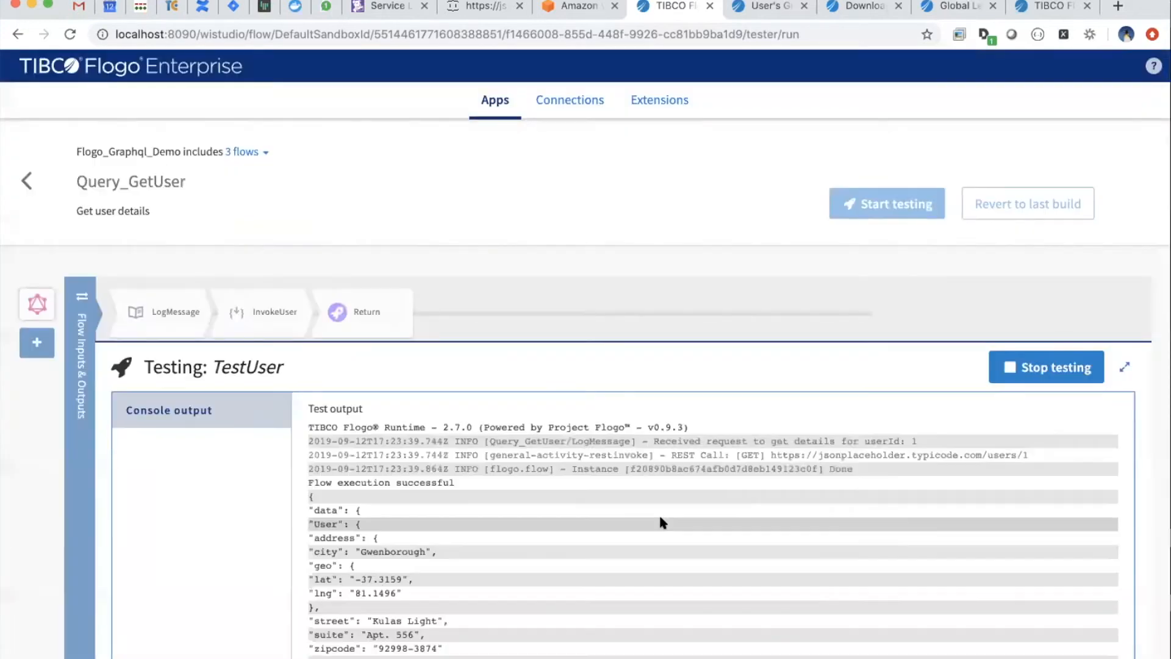
{"action": "scroll", "coordinate": [510, 567], "scroll_direction": "down", "scroll_amount": 2}
{"action": "scroll", "coordinate": [511, 576], "scroll_direction": "up", "scroll_amount": 3}
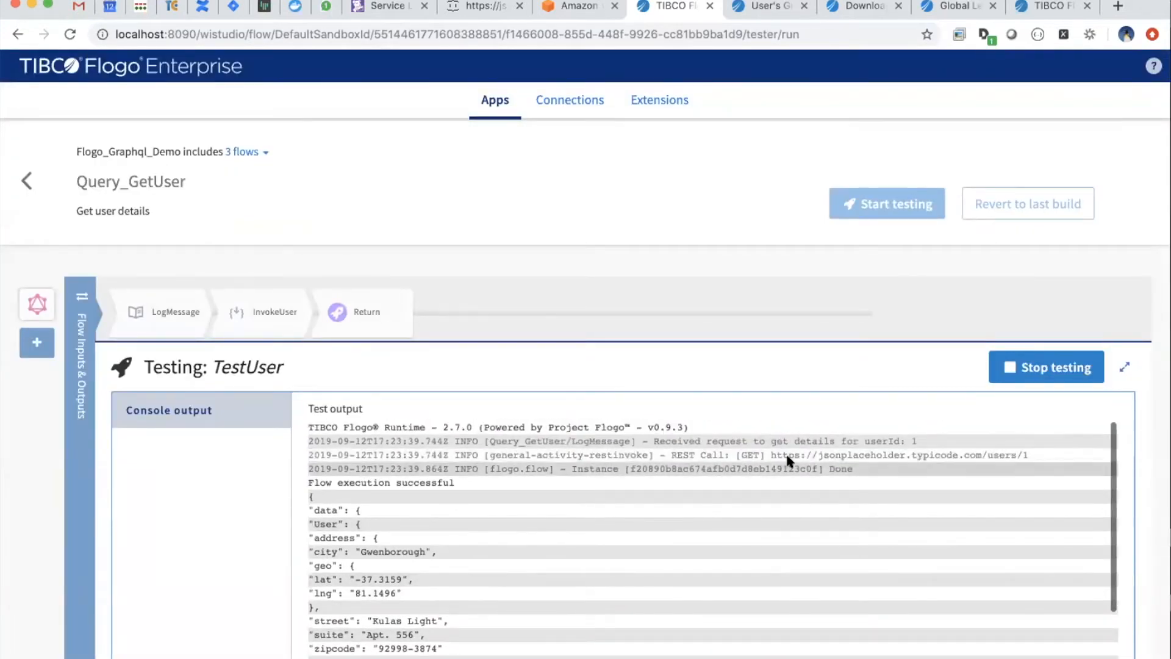
{"action": "left_click_drag", "start_coordinate": [770, 455], "coordinate": [1063, 442]}
{"action": "scroll", "coordinate": [458, 598], "scroll_direction": "down", "scroll_amount": 4}
{"action": "scroll", "coordinate": [459, 604], "scroll_direction": "up", "scroll_amount": 3}
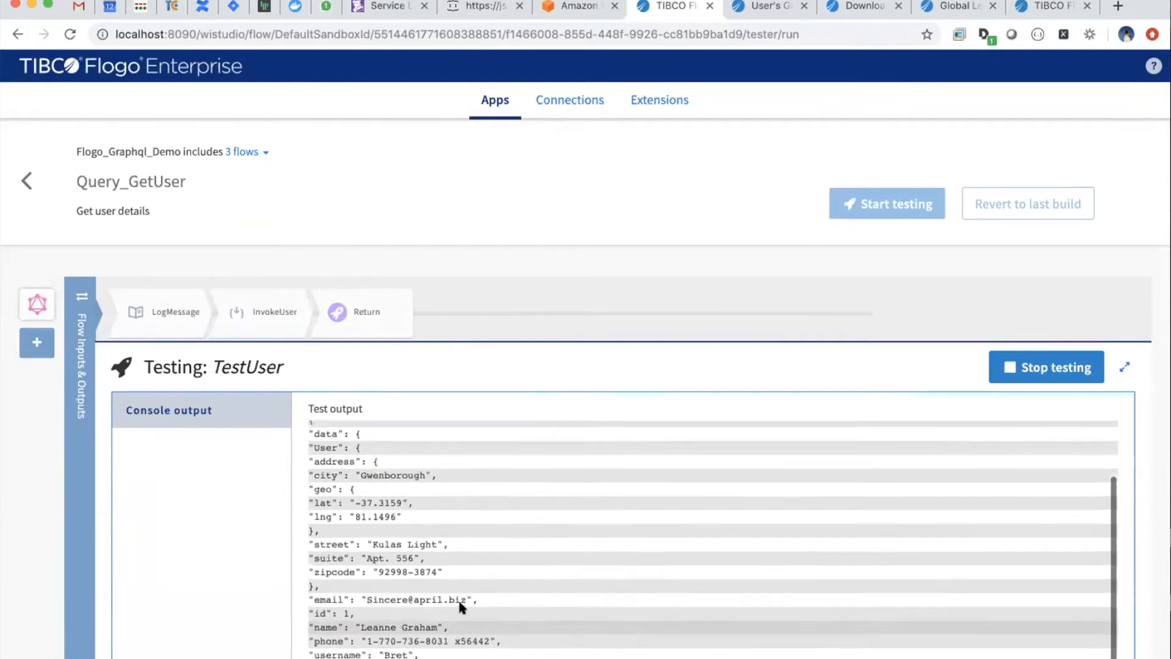
{"action": "scroll", "coordinate": [459, 604], "scroll_direction": "down", "scroll_amount": 1}
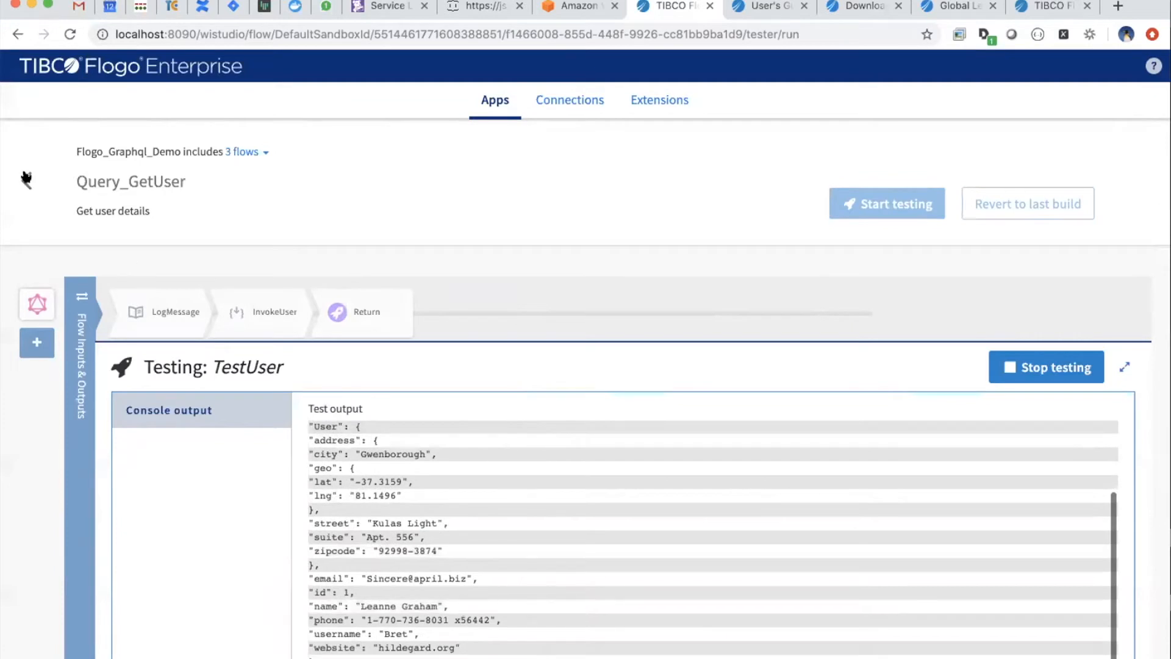
Return to the Flogo_Graphql_Demo flow list and view the available build targets.
{"action": "left_click", "coordinate": [23, 179]}
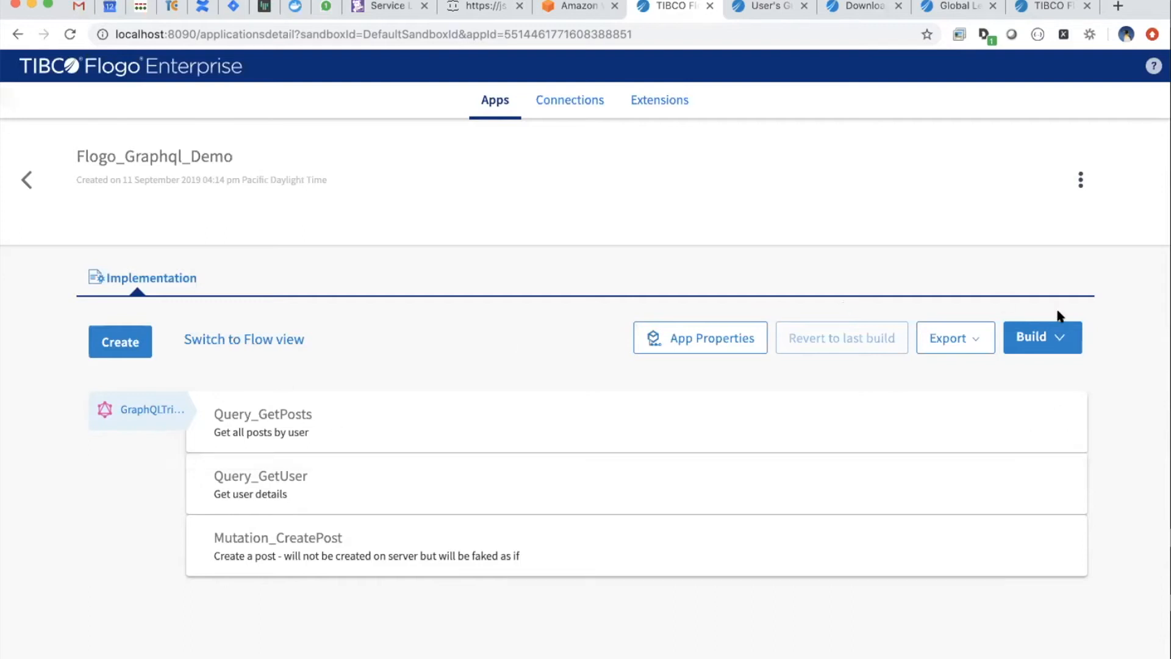
{"action": "left_click", "coordinate": [1041, 337]}
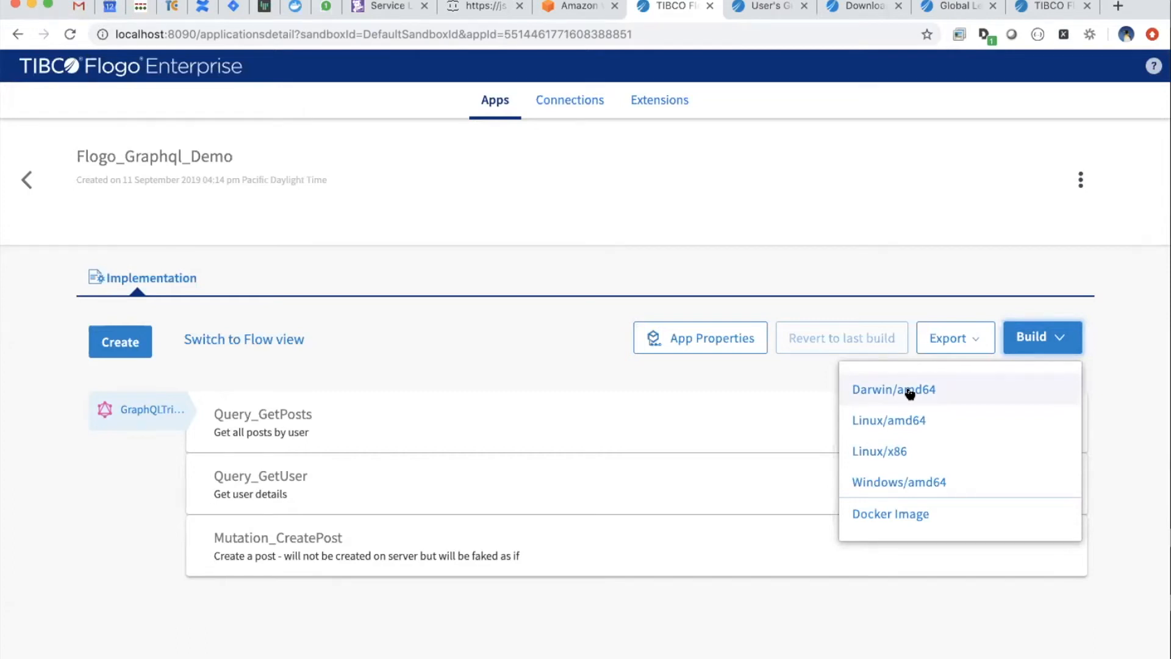
{"action": "left_click", "coordinate": [955, 281]}
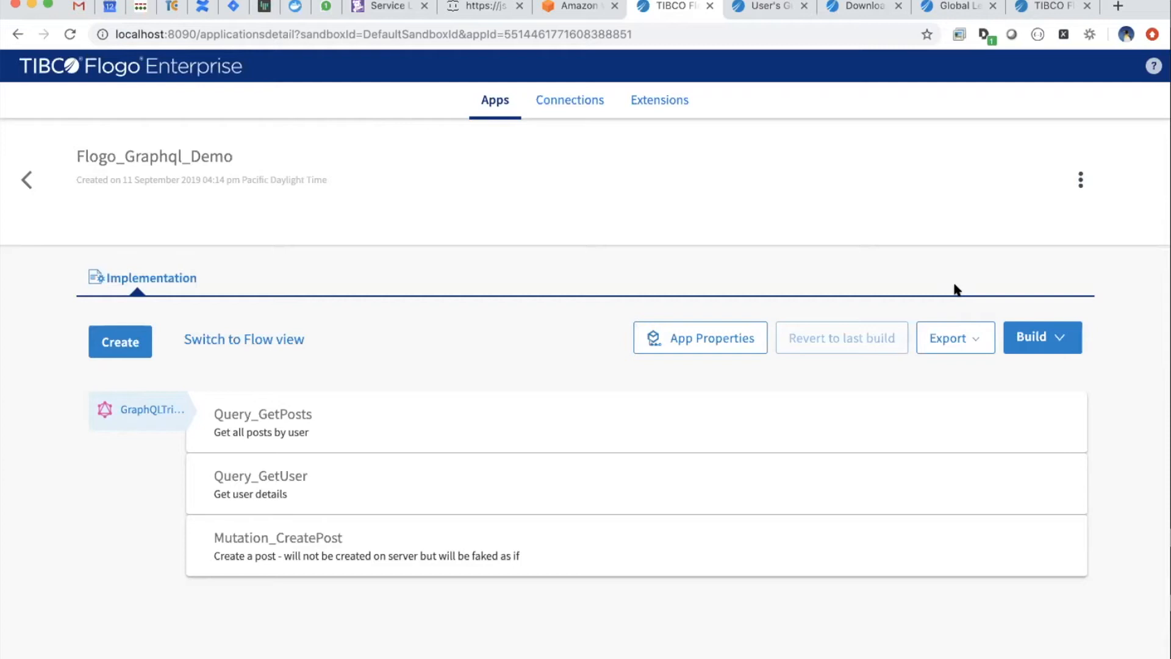
Export Flogo_Graphql_Demo as an app and finish the export.
{"action": "left_click", "coordinate": [971, 340]}
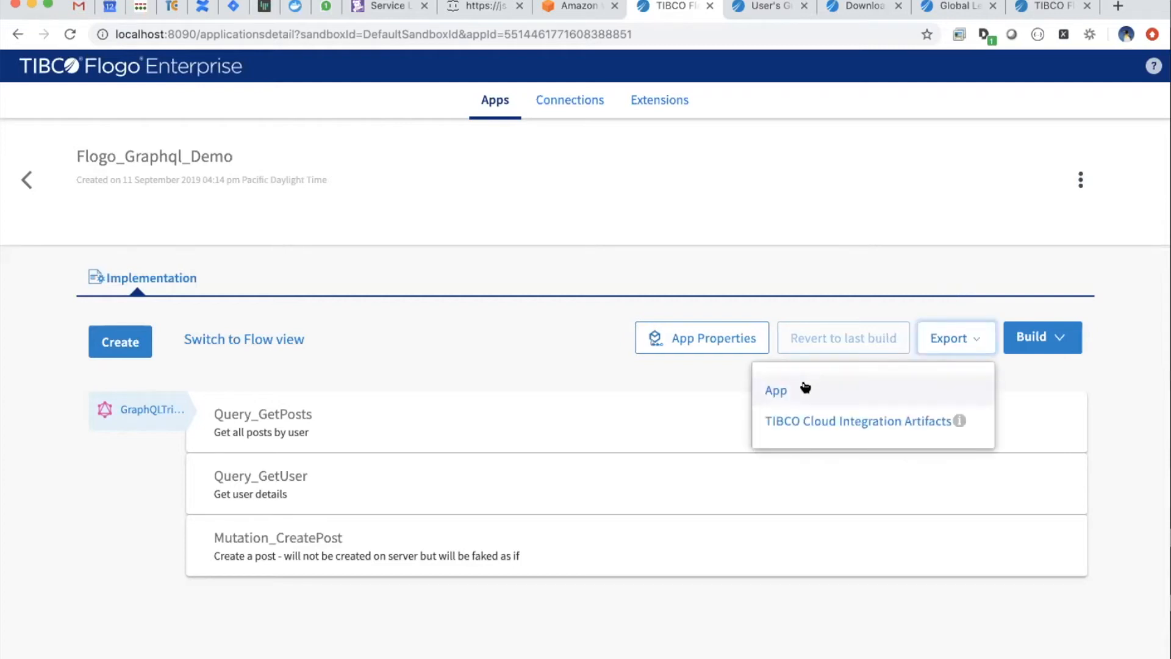
{"action": "left_click", "coordinate": [804, 388]}
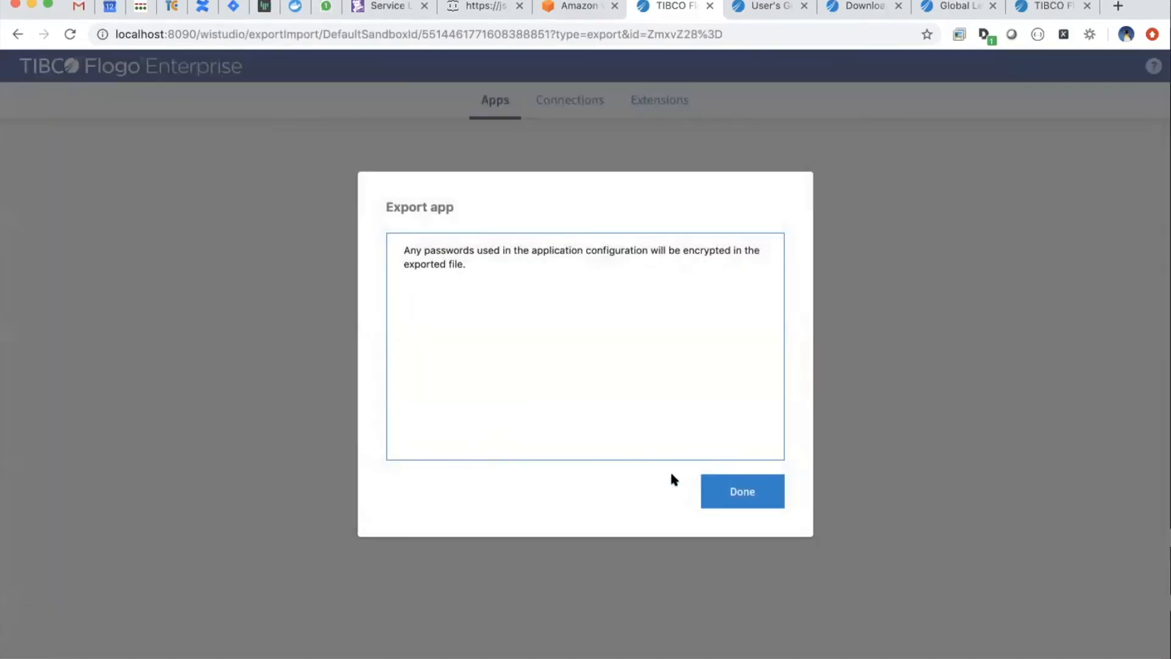
{"action": "left_click", "coordinate": [737, 492]}
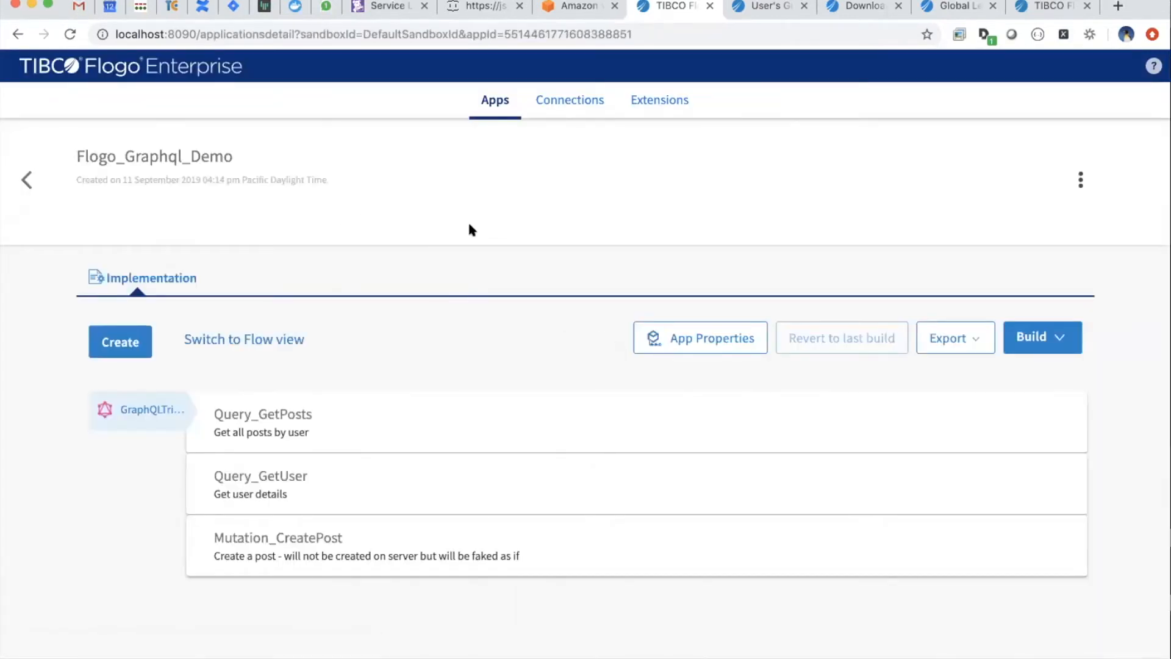
Check the Darwin/amd64 build option, and locate the Flogo_Graphql_Demo darwin_amd64 executable in the officehour folder in Finder.
{"action": "left_click", "coordinate": [1060, 341]}
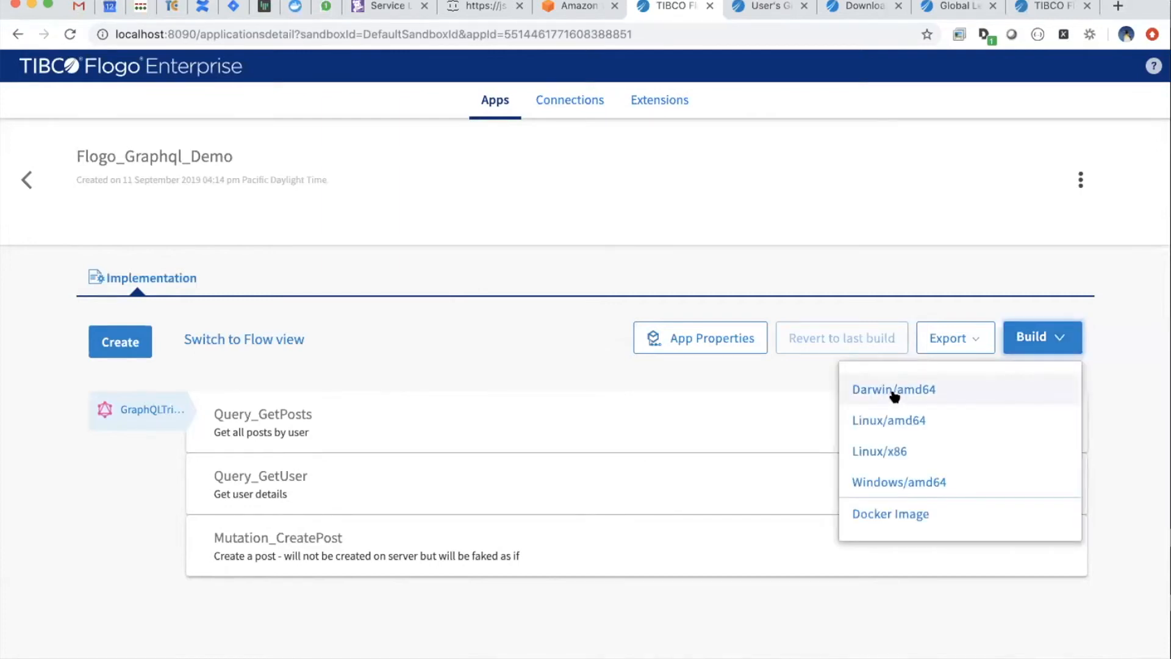
{"action": "left_click", "coordinate": [445, 311]}
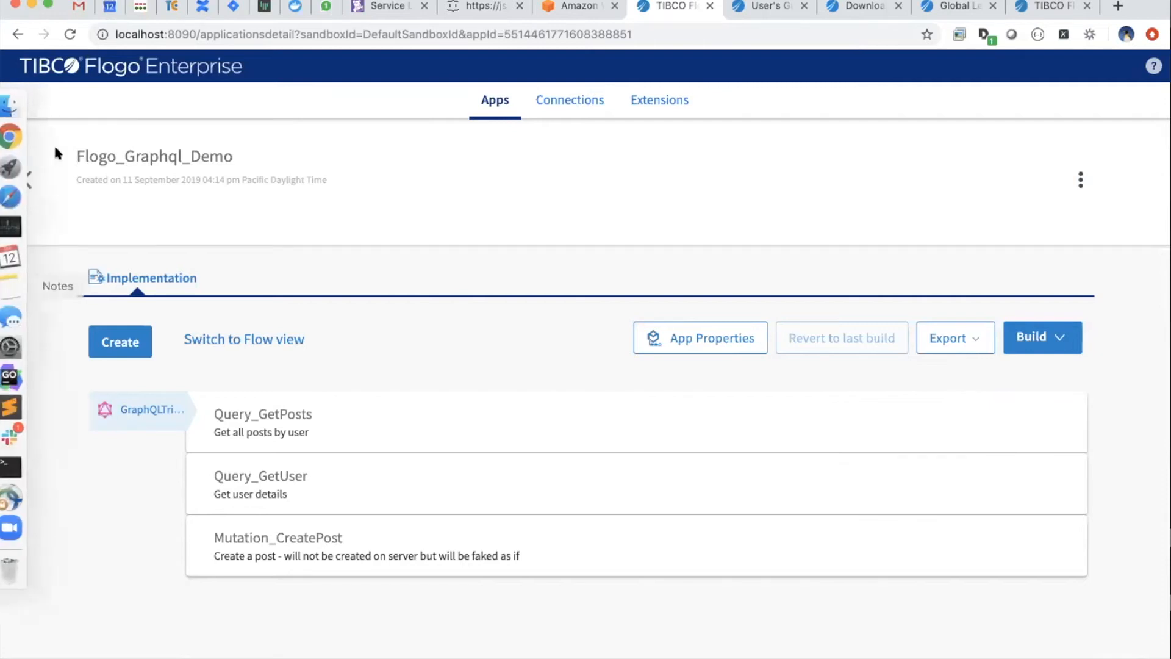
{"action": "left_click", "coordinate": [17, 104]}
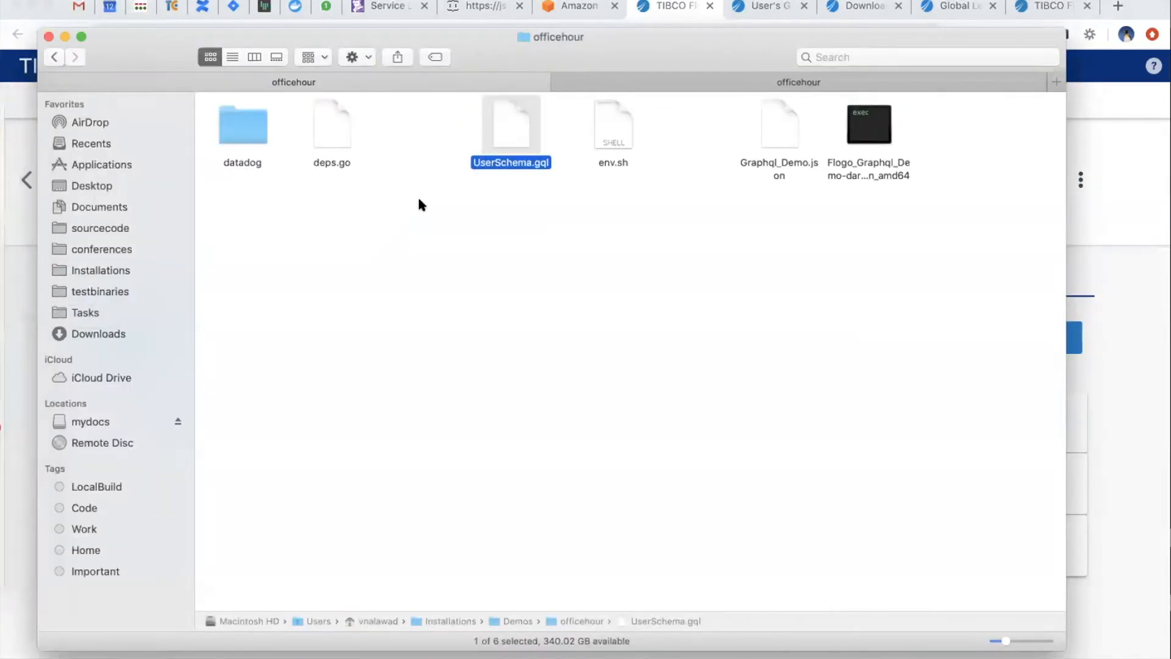
{"action": "left_click_drag", "start_coordinate": [600, 38], "coordinate": [602, 74]}
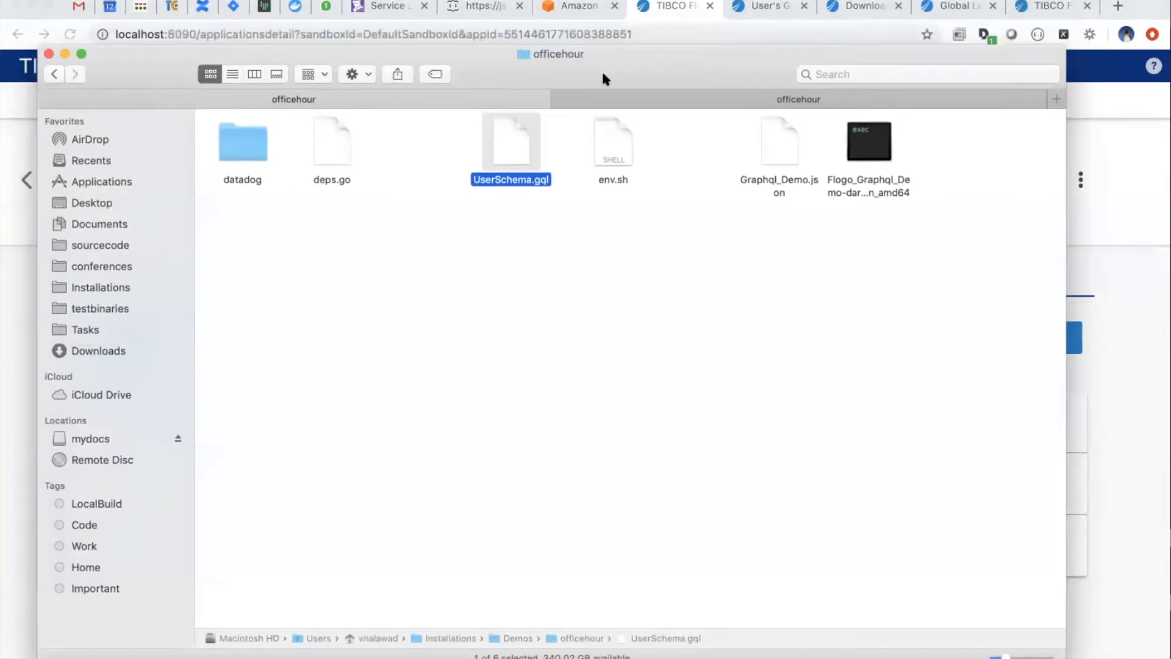
{"action": "left_click", "coordinate": [871, 211]}
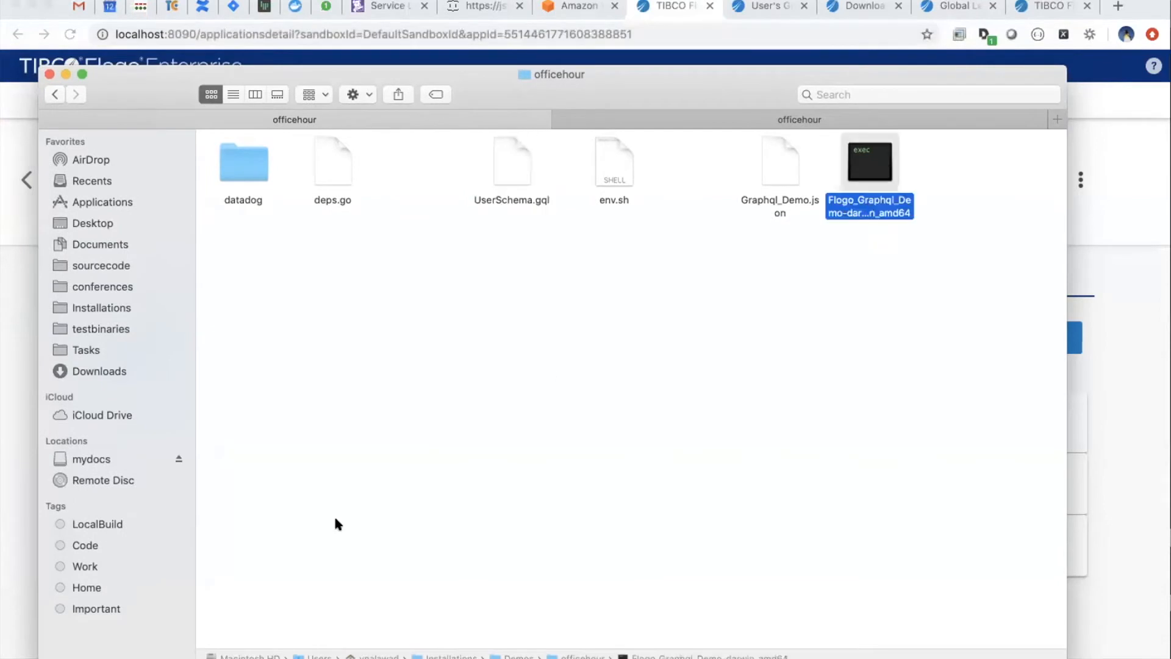
Switch to Terminal and run ./Flogo_Graphql_Demo-darwin_amd64 in the officehour session.
{"action": "left_click", "coordinate": [9, 479]}
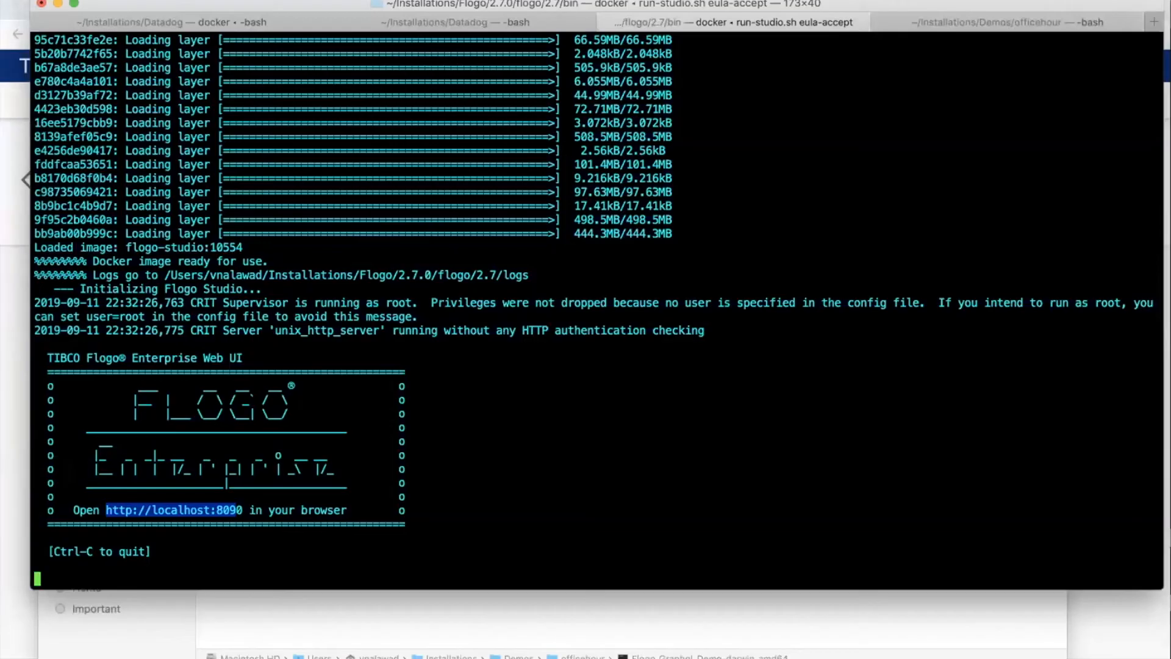
{"action": "left_click", "coordinate": [940, 14]}
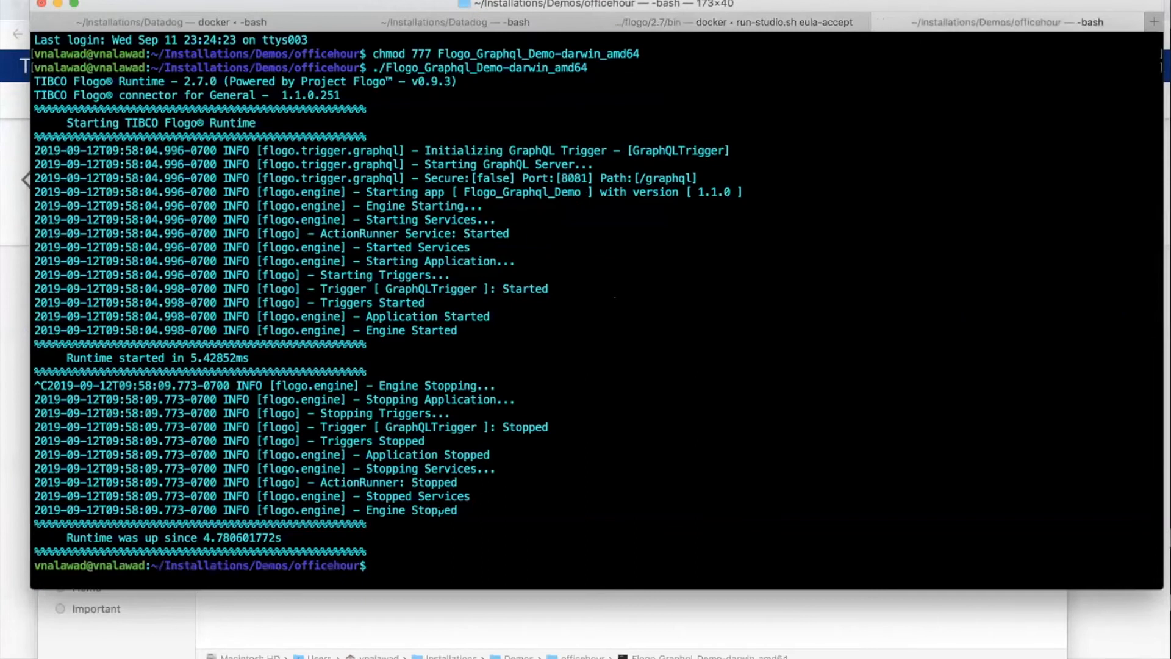
{"action": "key", "text": "Up"}
{"action": "key", "text": "Return"}
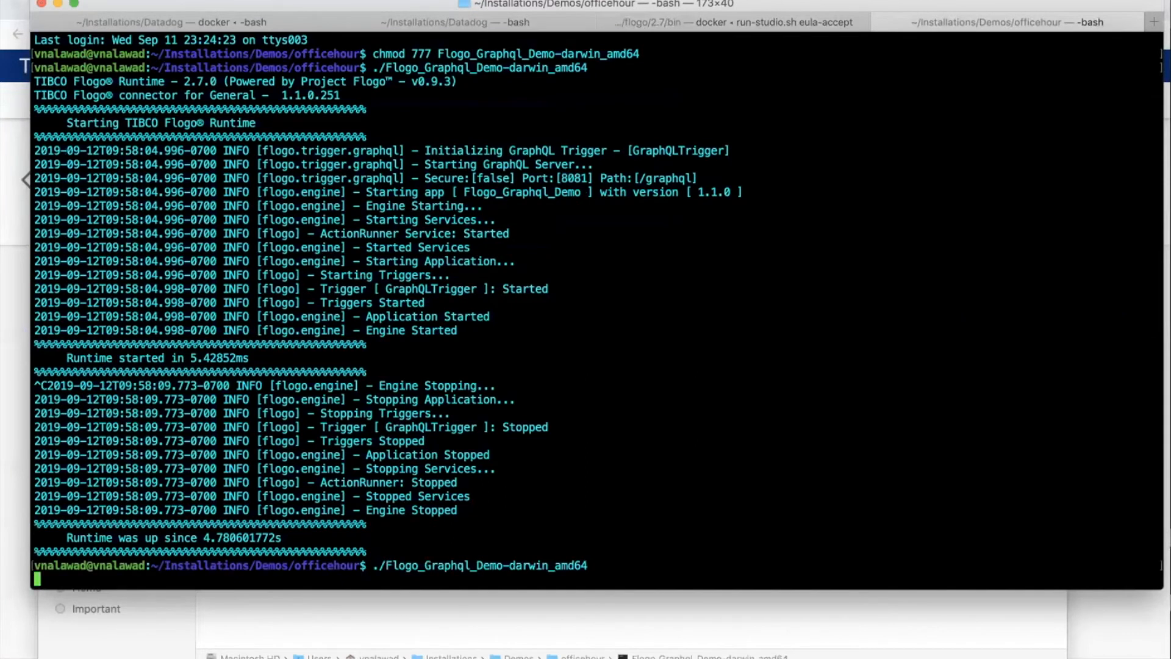
{"action": "left_click_drag", "start_coordinate": [426, 3], "coordinate": [422, 0]}
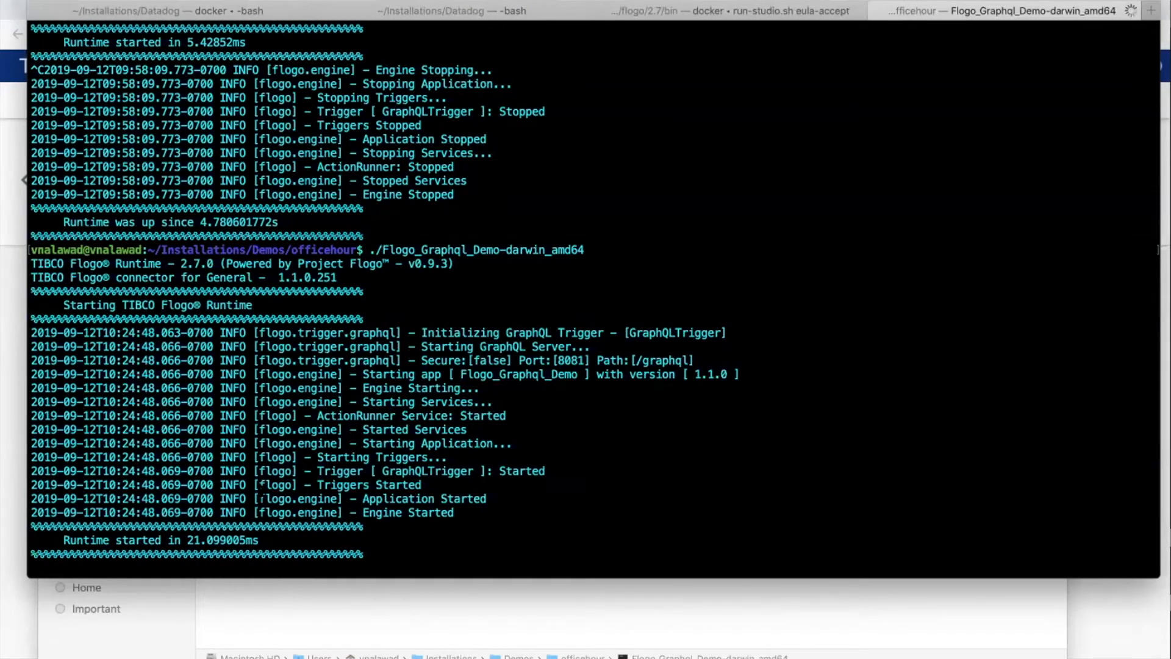
Examine the runtime startup time and the GraphQL trigger's port in the startup log.
{"action": "key", "text": "super+a"}
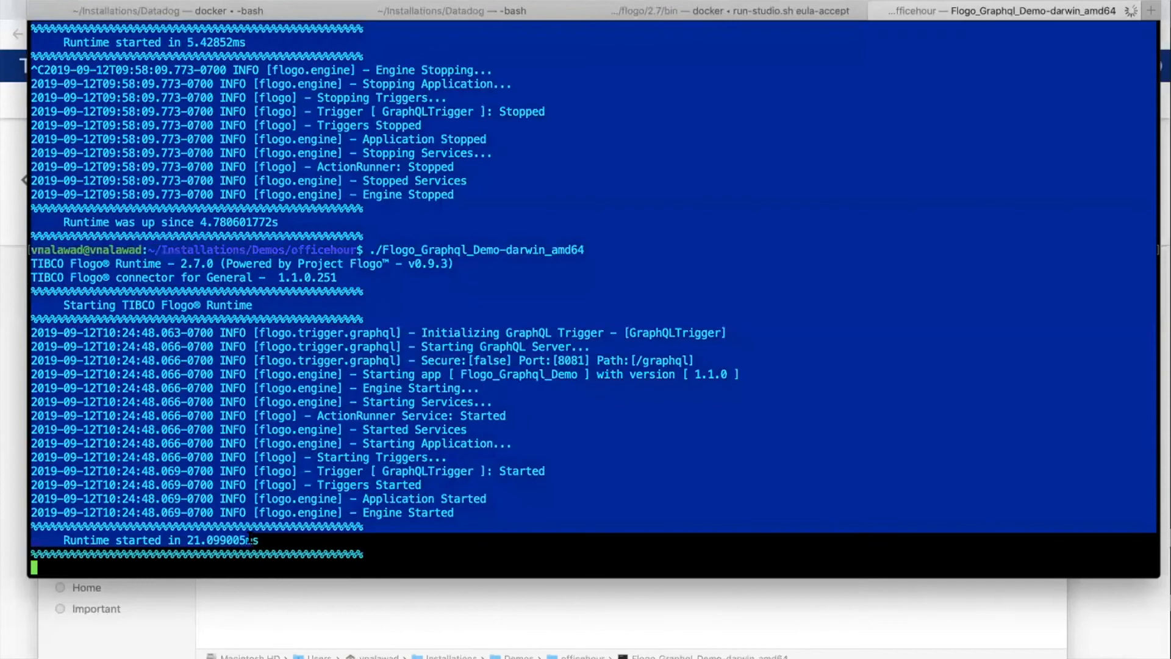
{"action": "left_click", "coordinate": [249, 541]}
{"action": "left_click_drag", "start_coordinate": [259, 540], "coordinate": [186, 540]}
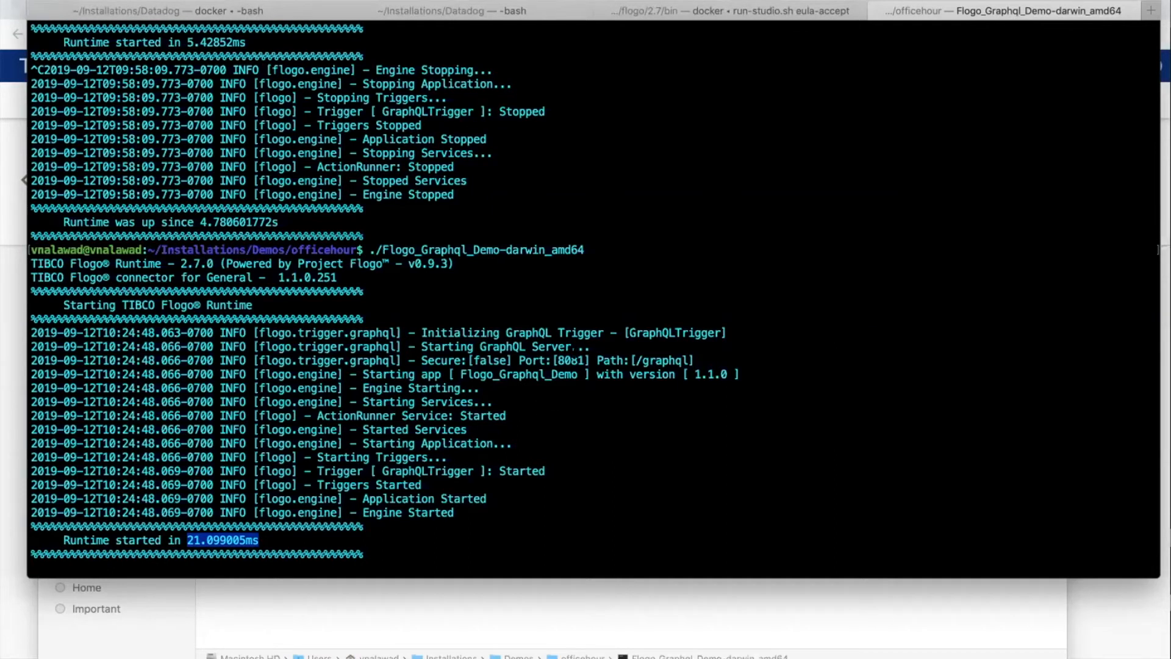
{"action": "double_click", "coordinate": [572, 361]}
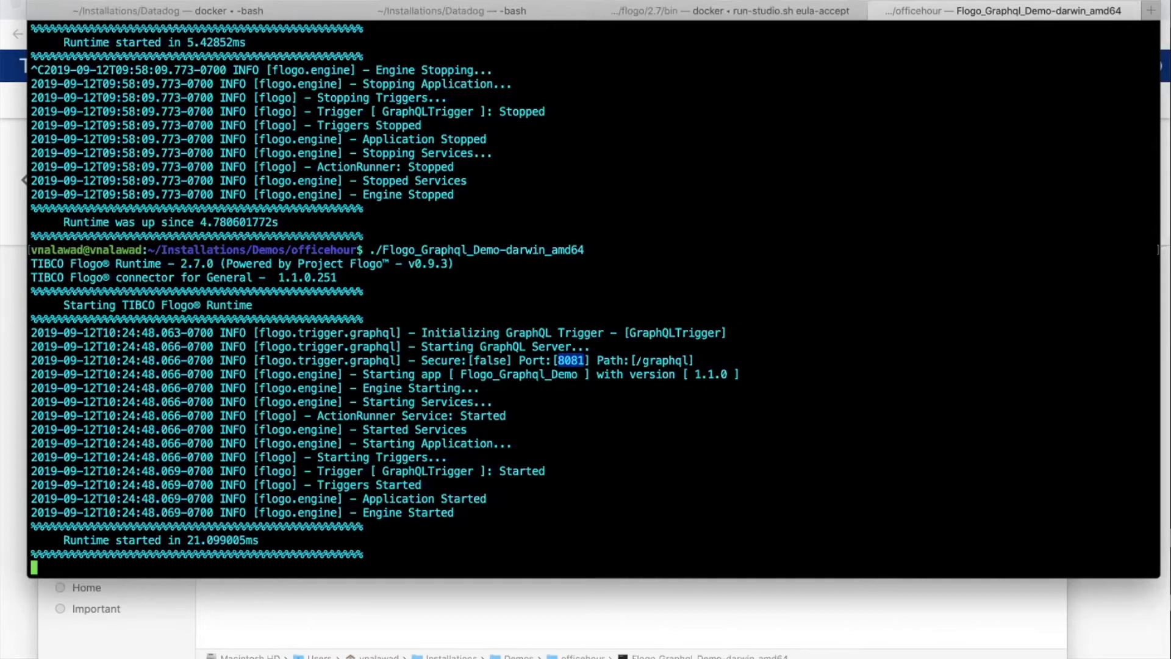
Switch to Chrome and open GraphQL Playground at graphqlbin.com/v2/new in a new tab.
{"action": "mouse_move", "coordinate": [5, 311]}
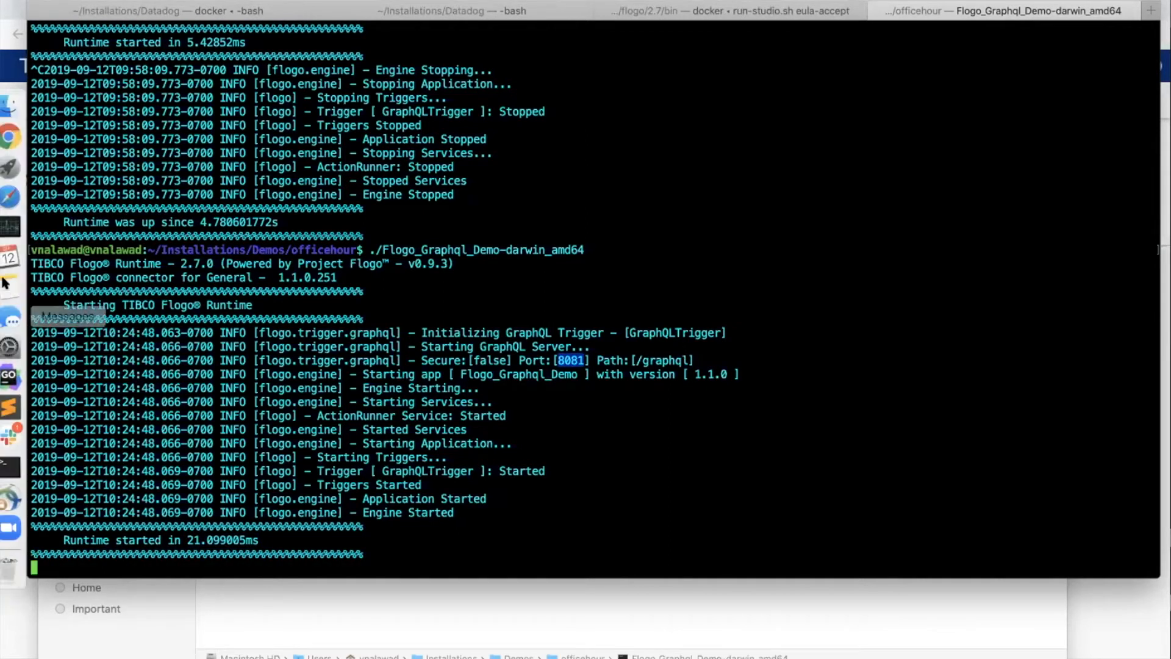
{"action": "left_click", "coordinate": [20, 135]}
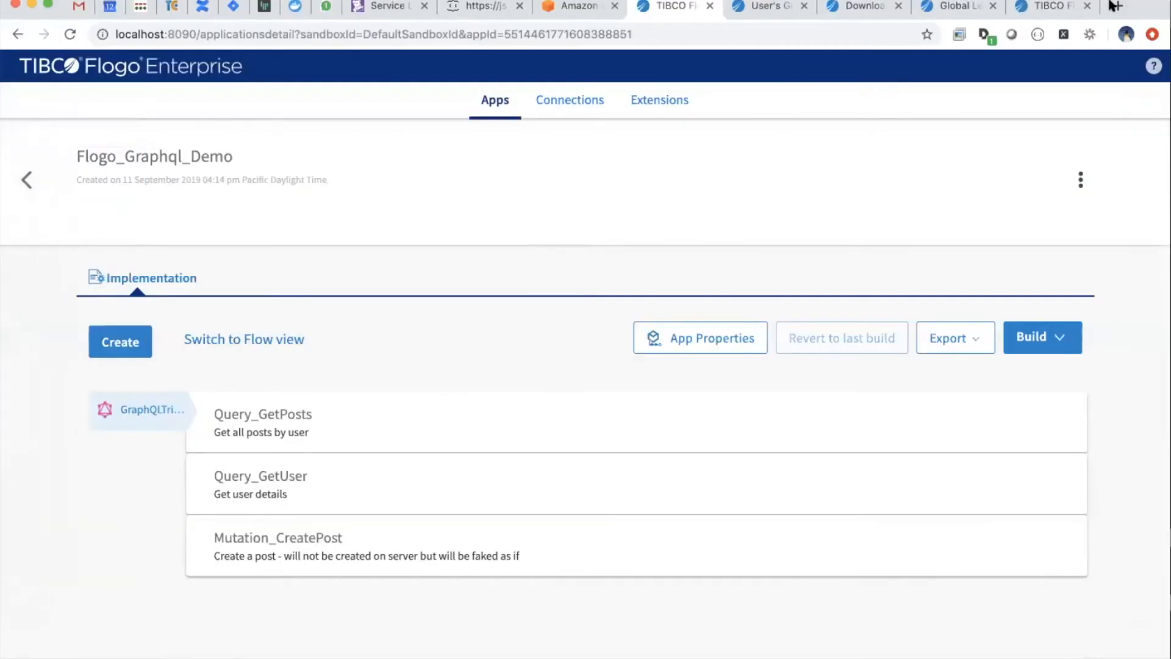
{"action": "key", "text": "super+t"}
{"action": "type", "text": "g"}
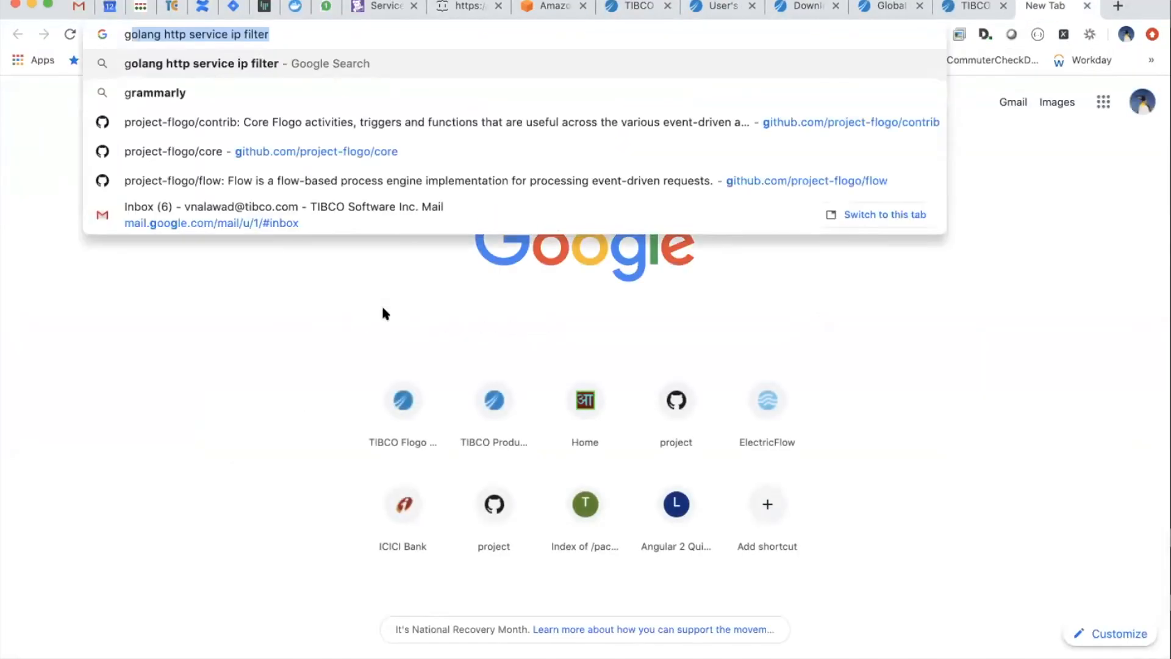
{"action": "type", "text": "raph"}
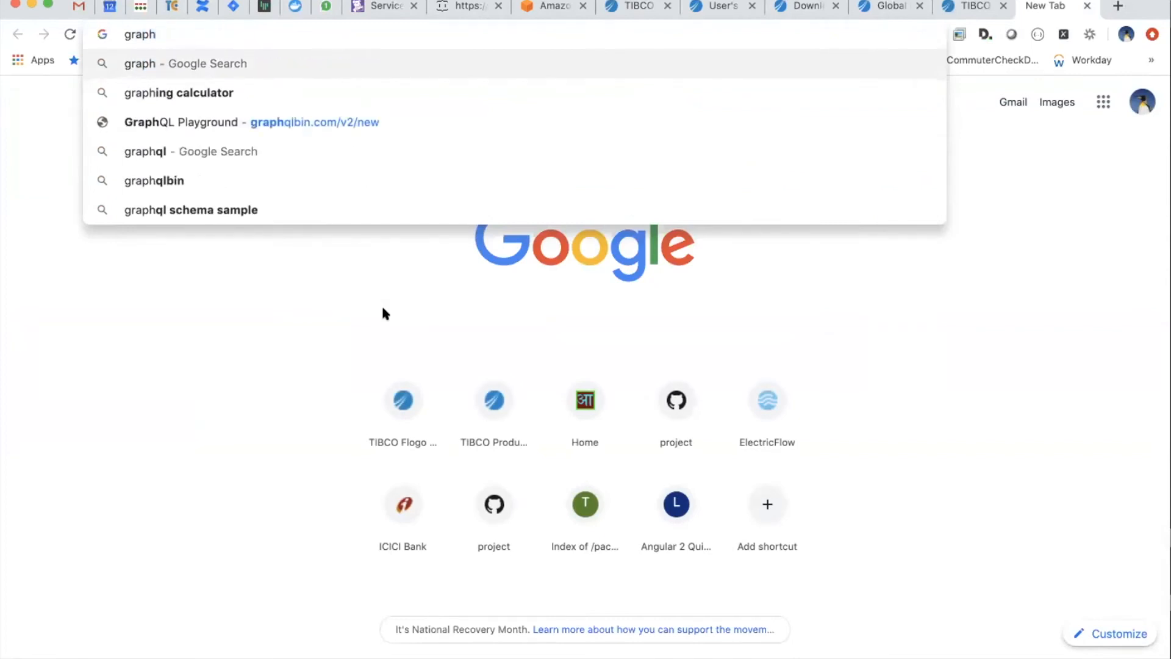
{"action": "type", "text": "qlb"}
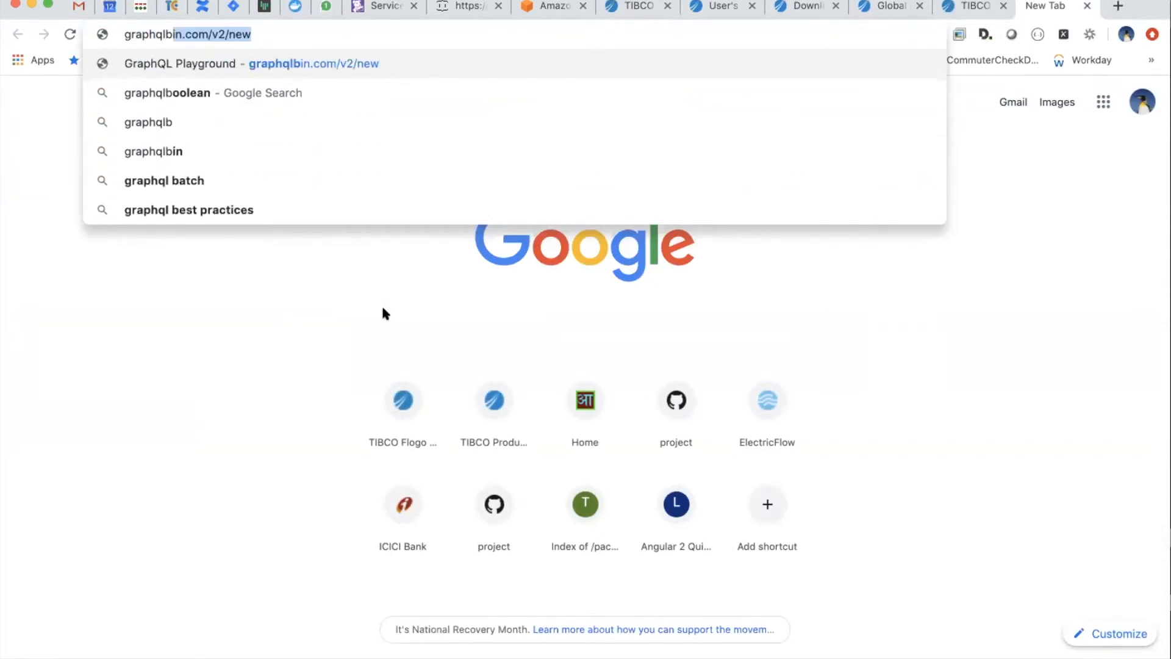
{"action": "left_click", "coordinate": [306, 67]}
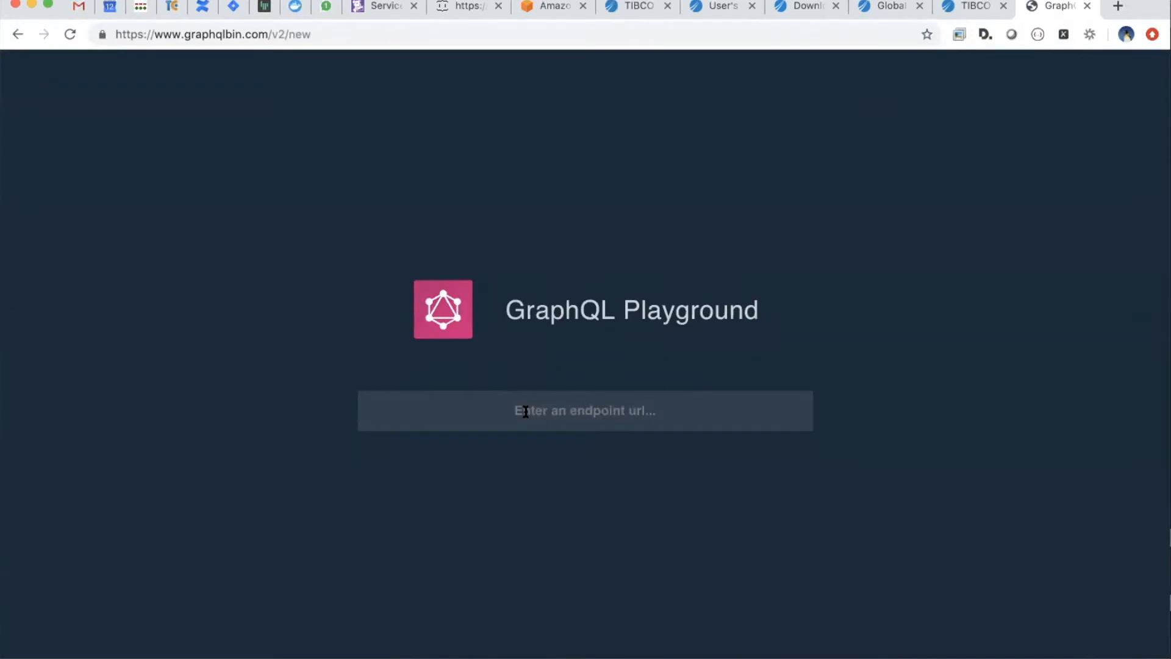
{"action": "type", "text": "http://l"}
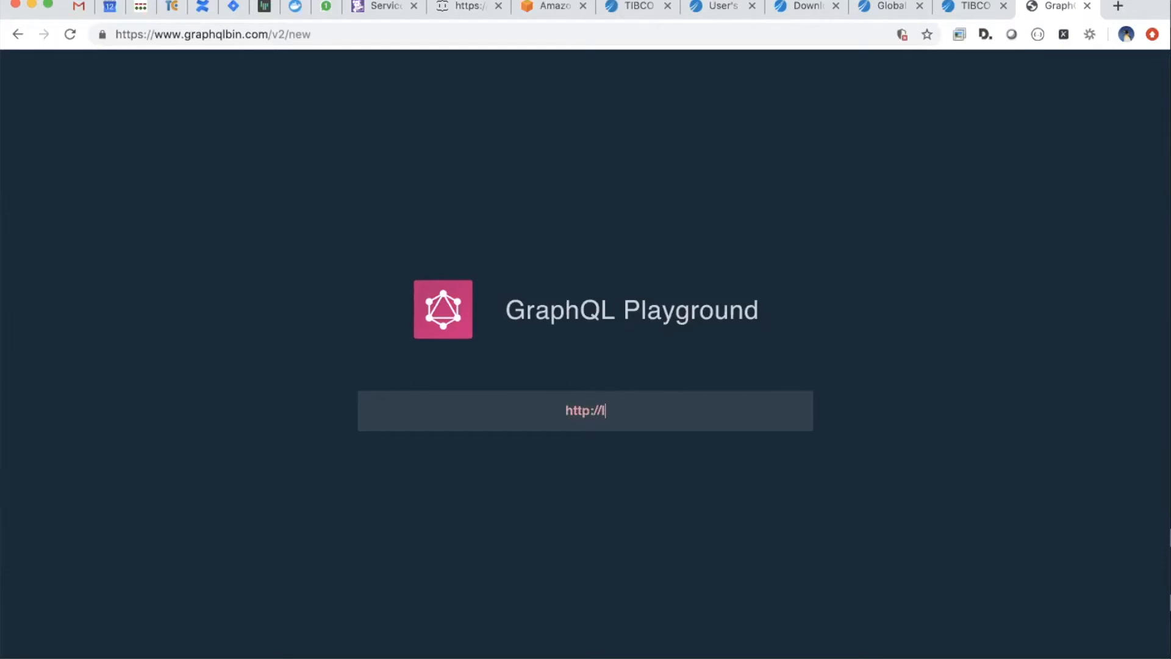
{"action": "type", "text": "ocalhost"}
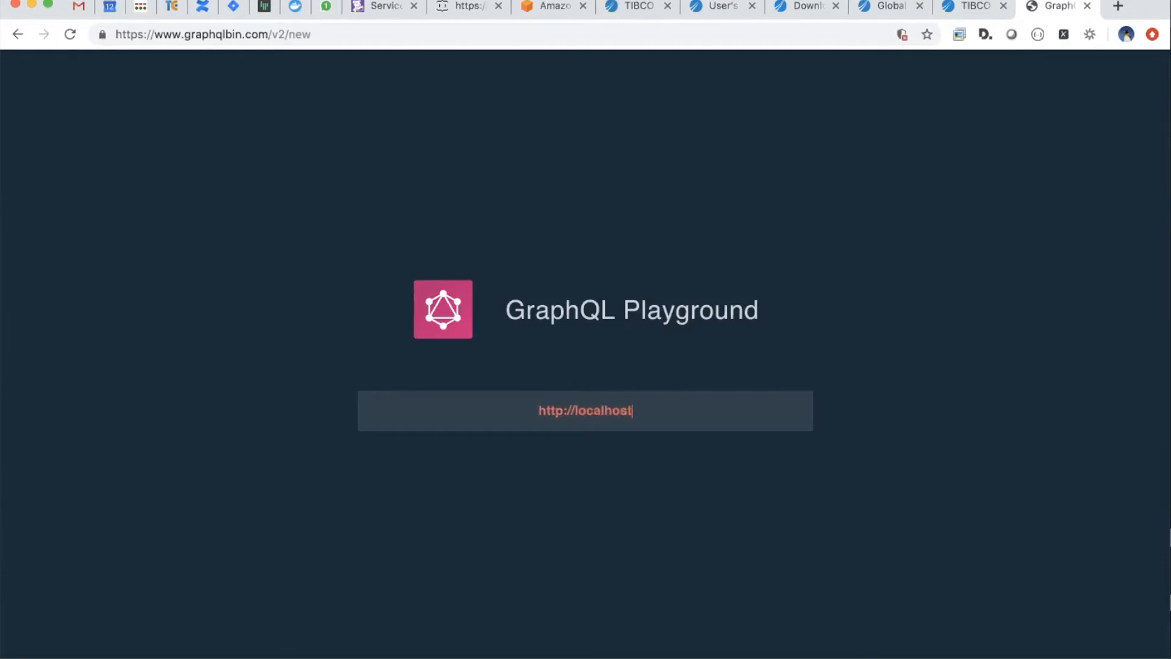
{"action": "type", "text": ":808"}
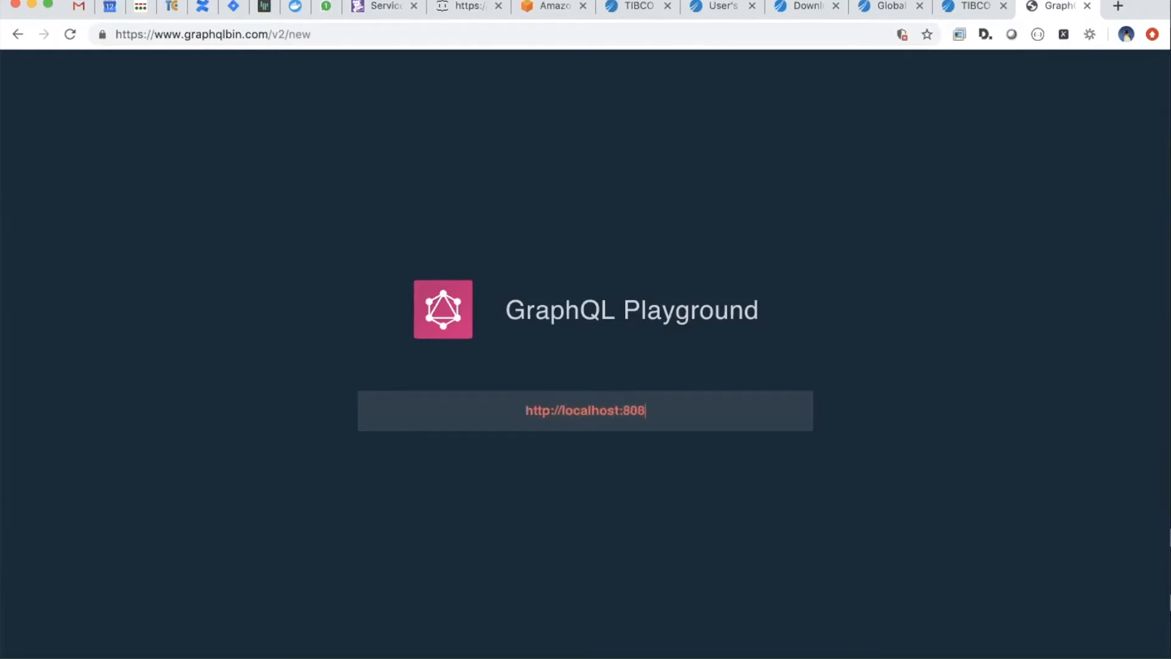
{"action": "type", "text": "1/gra"}
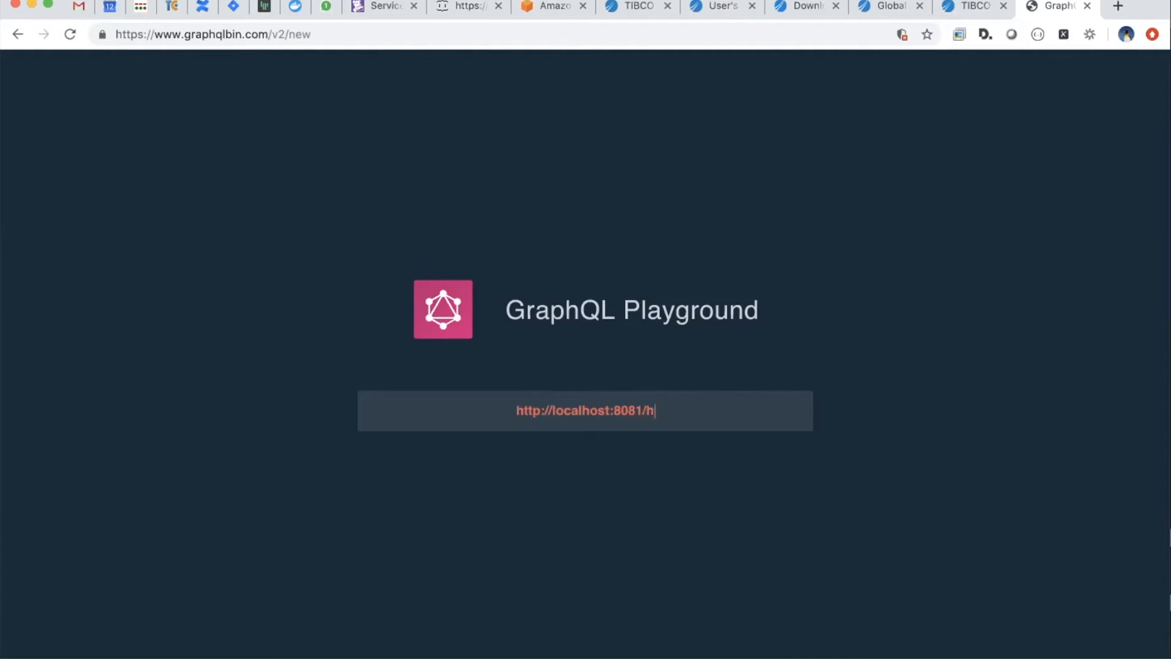
{"action": "type", "text": "ph"}
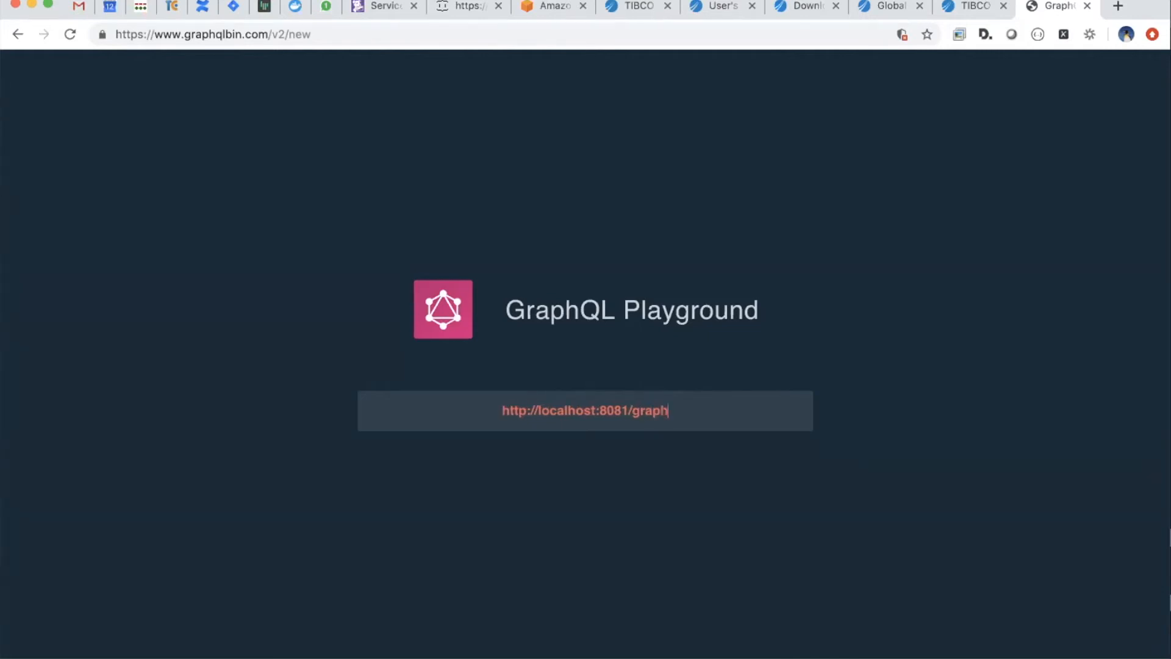
{"action": "type", "text": "ql"}
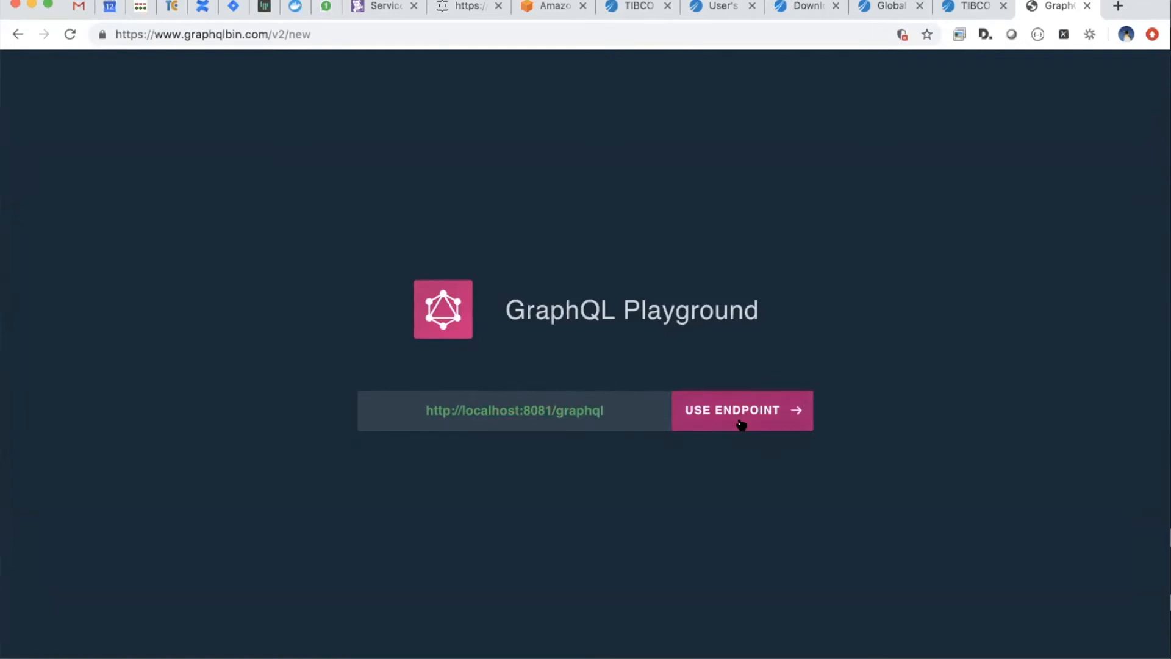
{"action": "left_click", "coordinate": [741, 424]}
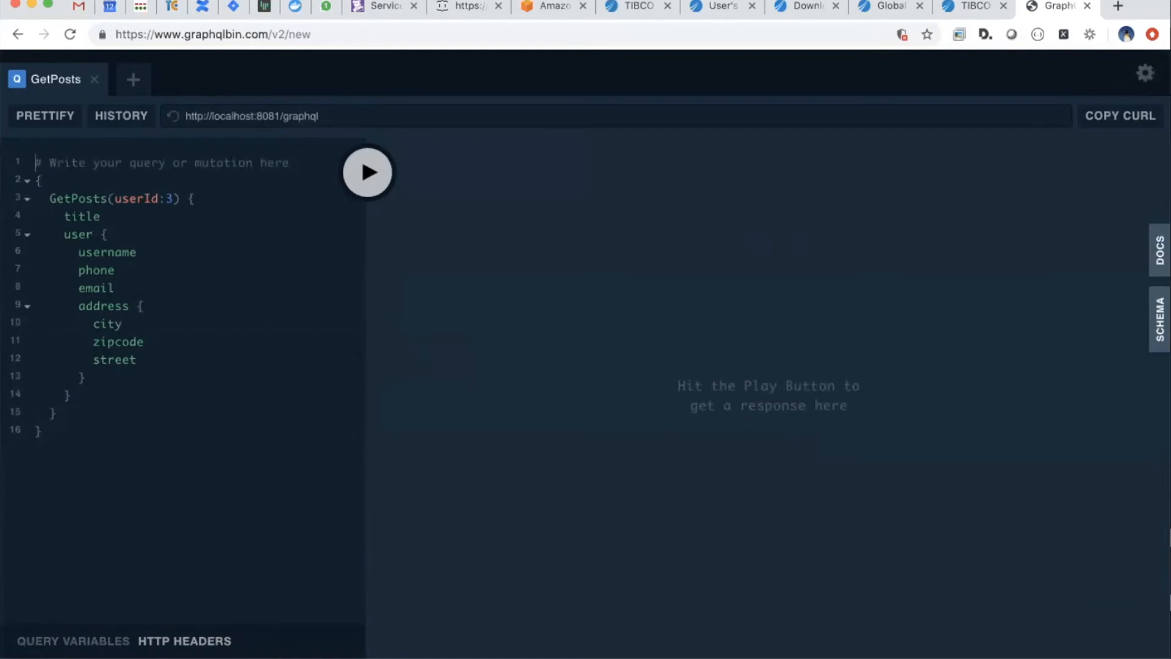
Examine the endpoint's schema, including the Post, PostInput, Query, Mutation and User types.
{"action": "left_click", "coordinate": [1155, 328]}
{"action": "scroll", "coordinate": [1017, 378], "scroll_direction": "down", "scroll_amount": 5}
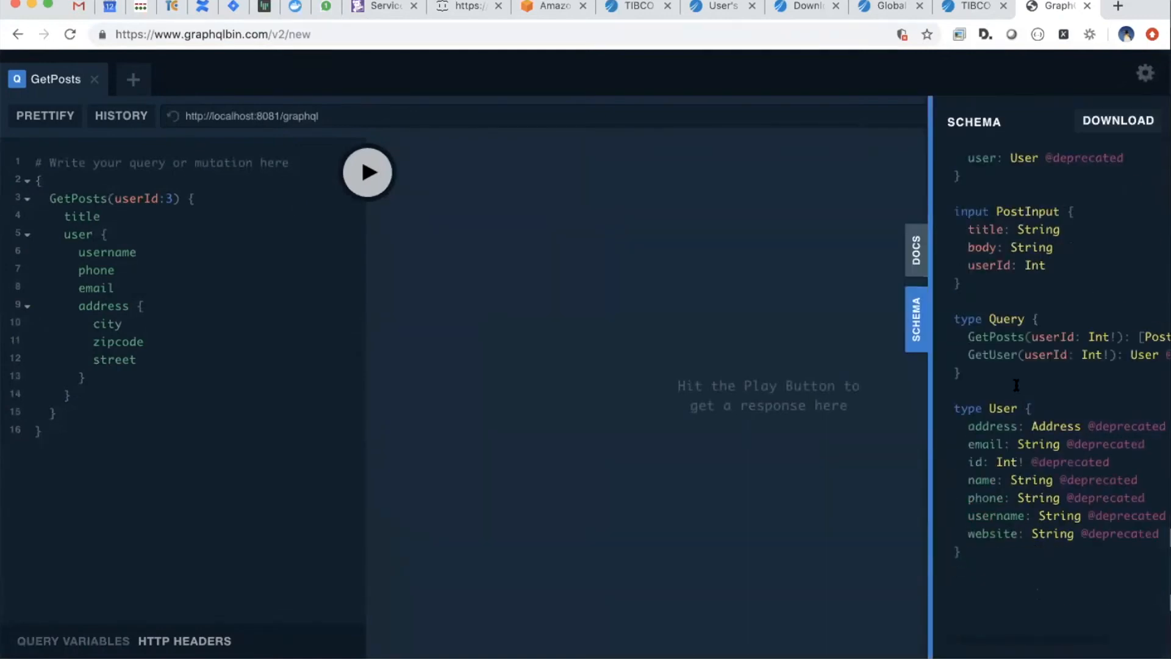
{"action": "scroll", "coordinate": [1016, 384], "scroll_direction": "up", "scroll_amount": 4}
{"action": "scroll", "coordinate": [1016, 384], "scroll_direction": "up", "scroll_amount": 3}
{"action": "scroll", "coordinate": [1016, 383], "scroll_direction": "left", "scroll_amount": 1}
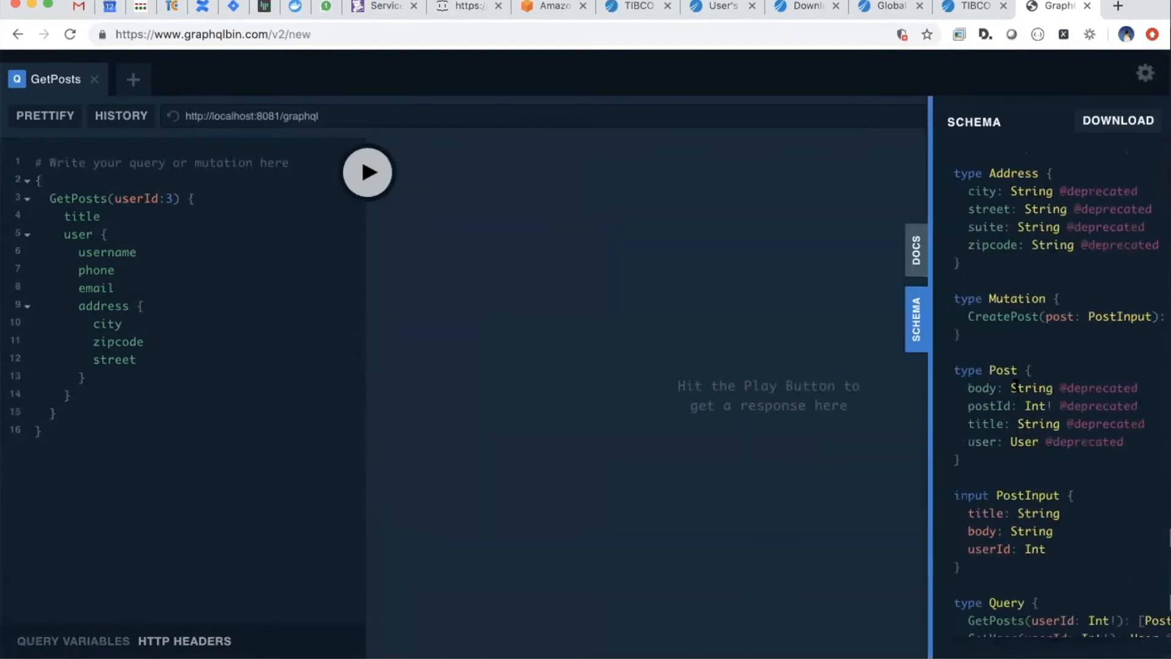
{"action": "scroll", "coordinate": [1015, 383], "scroll_direction": "down", "scroll_amount": 4}
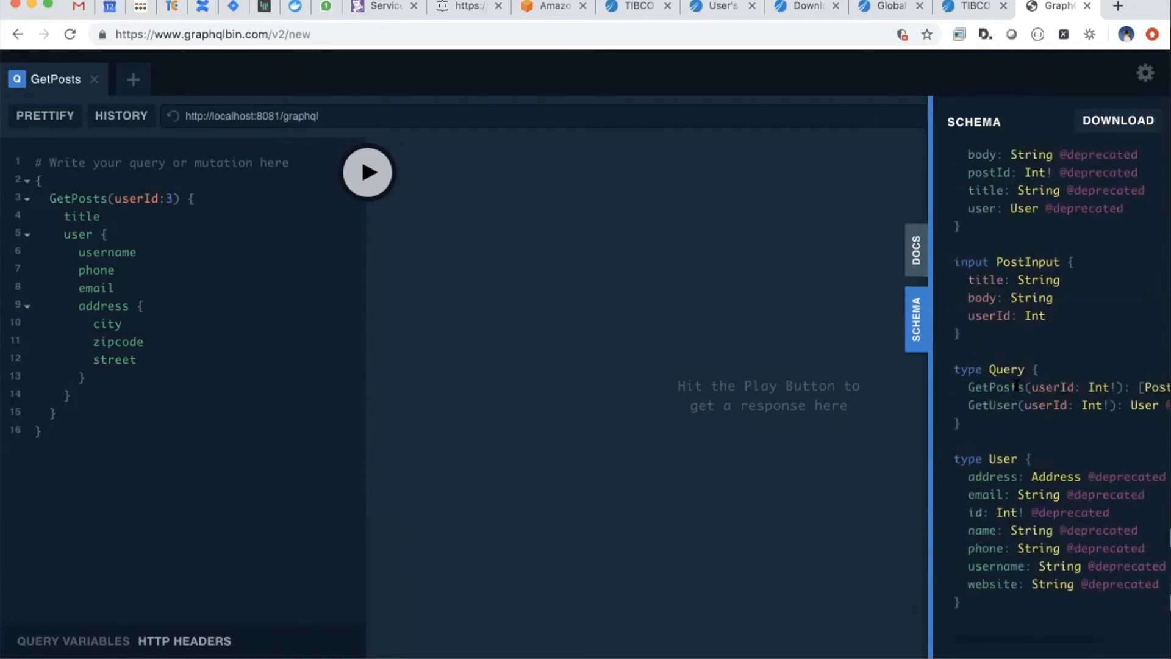
{"action": "scroll", "coordinate": [1015, 384], "scroll_direction": "up", "scroll_amount": 4}
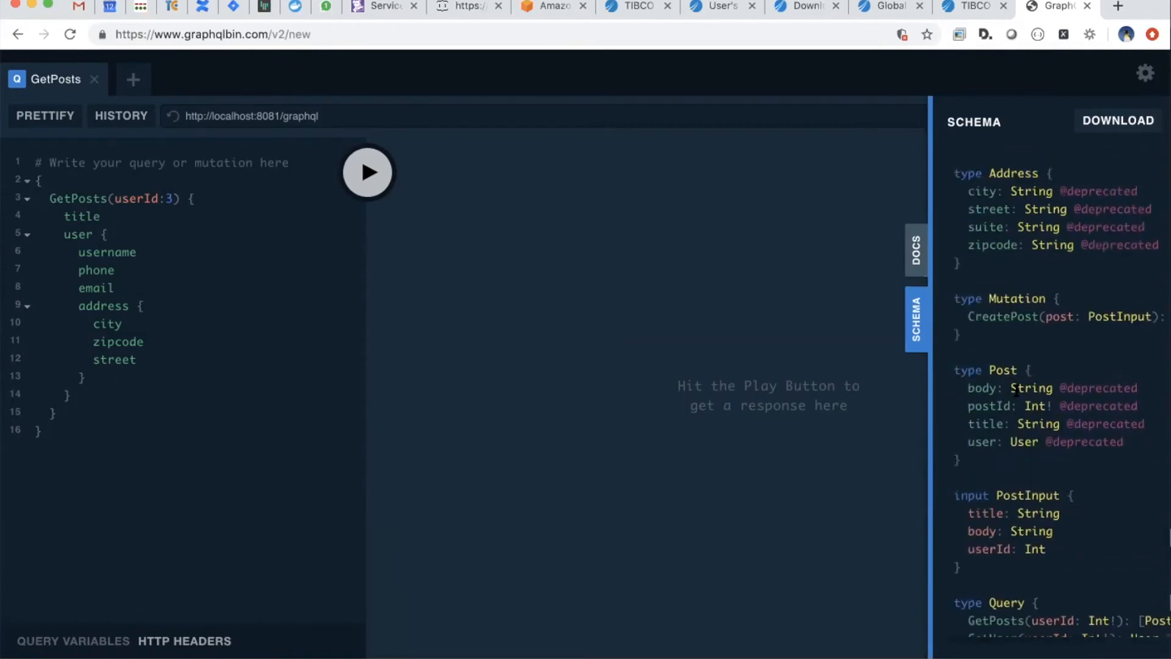
{"action": "scroll", "coordinate": [1016, 390], "scroll_direction": "down", "scroll_amount": 5}
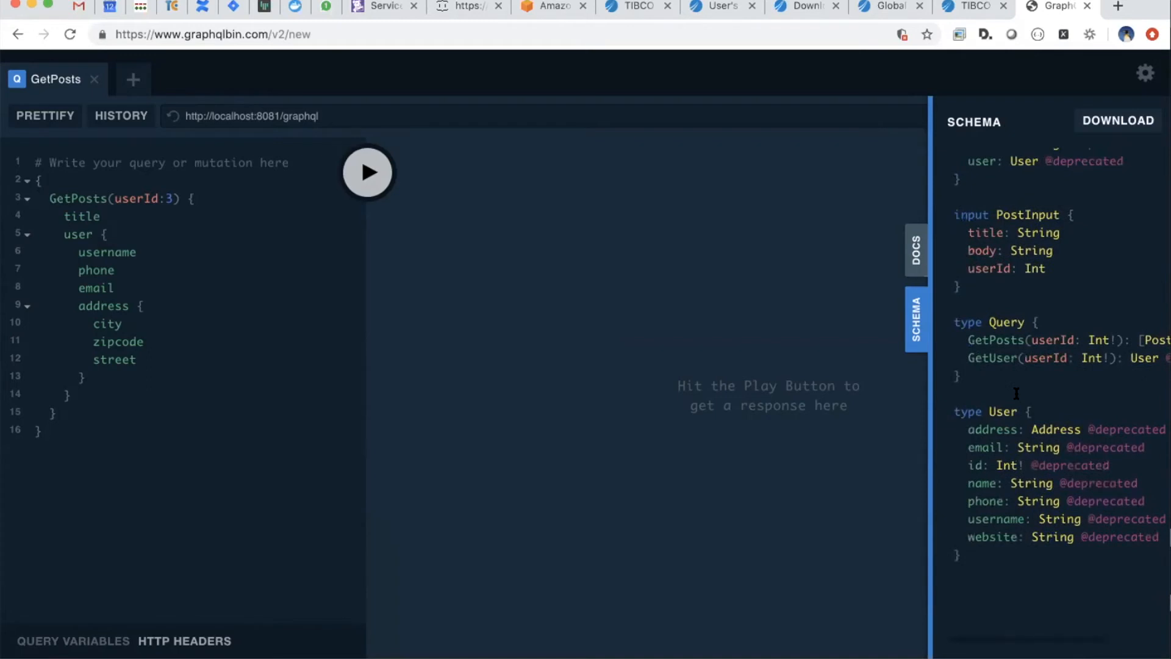
Replace the existing GetPosts query with a new query calling GetUser with userId 3.
{"action": "left_click_drag", "start_coordinate": [42, 427], "coordinate": [29, 187]}
{"action": "key", "text": "BackSpace"}
{"action": "type", "text": "{"}
{"action": "key", "text": "Return"}
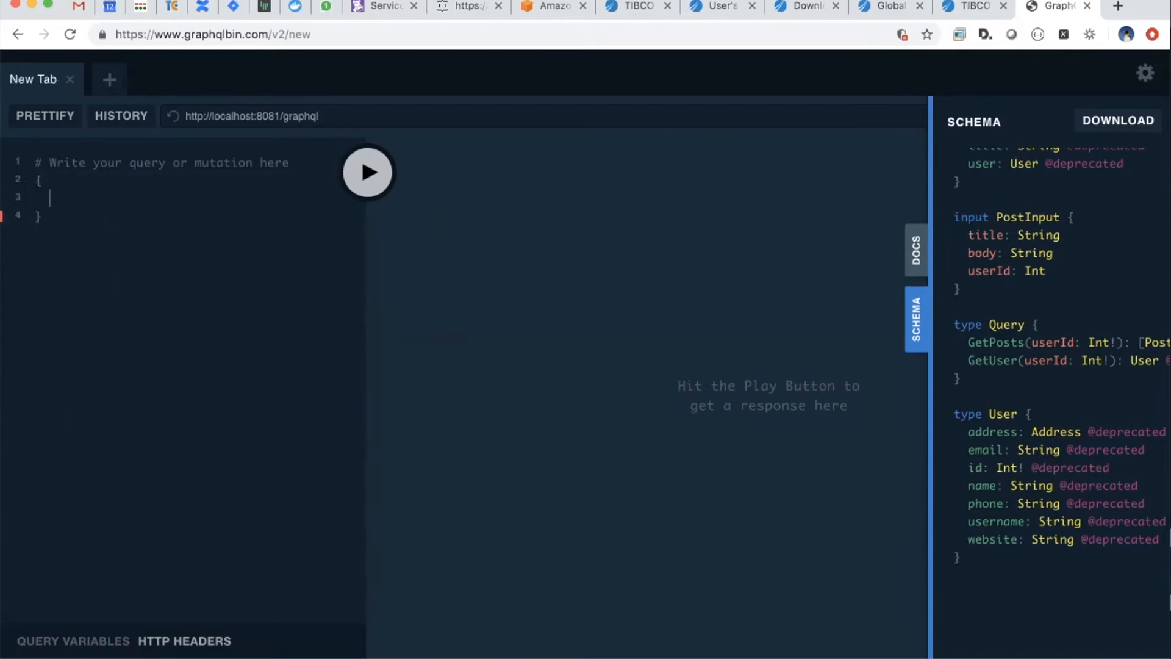
{"action": "type", "text": "G"}
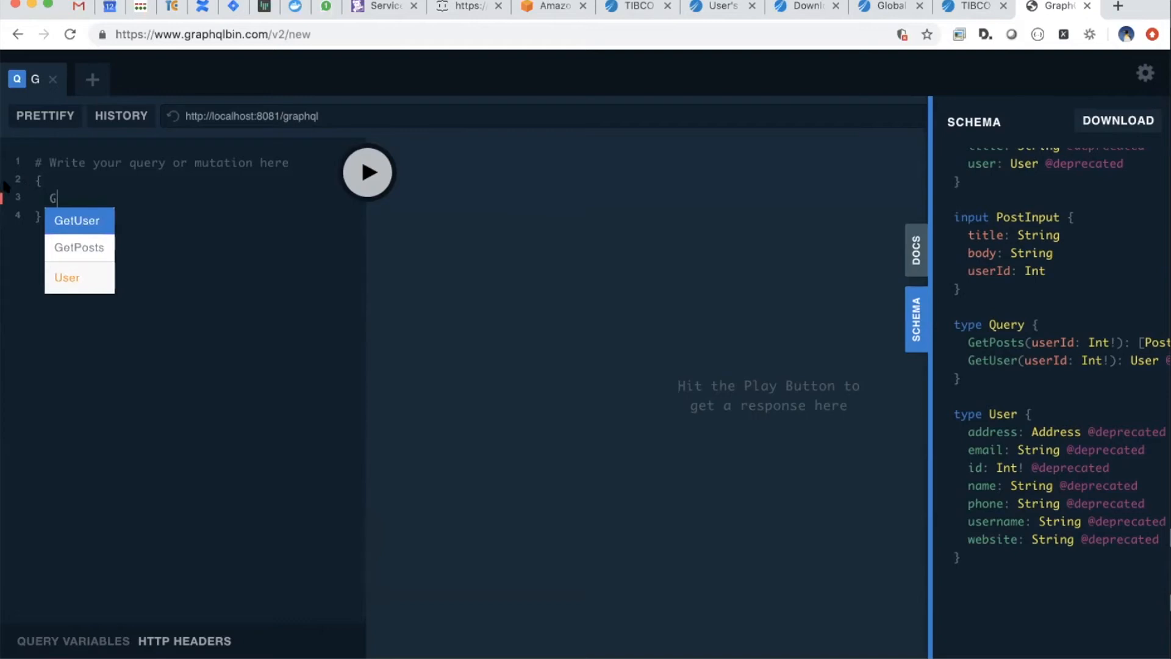
{"action": "left_click", "coordinate": [90, 218]}
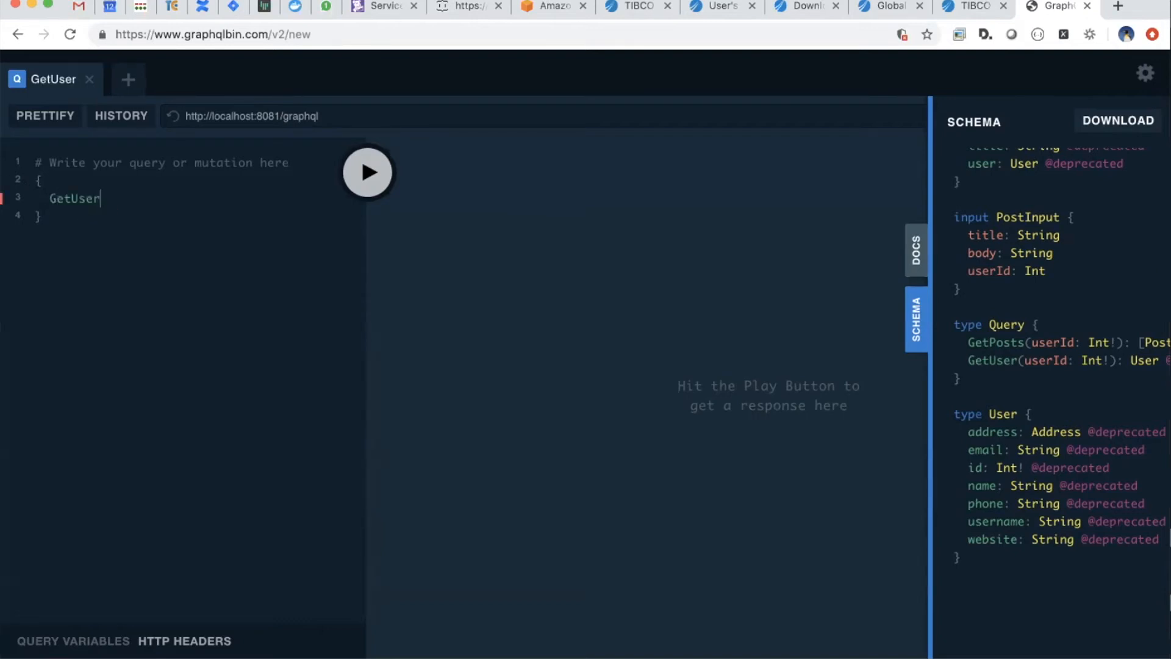
{"action": "type", "text": "("}
{"action": "left_click", "coordinate": [115, 219]}
{"action": "type", "text": ":"}
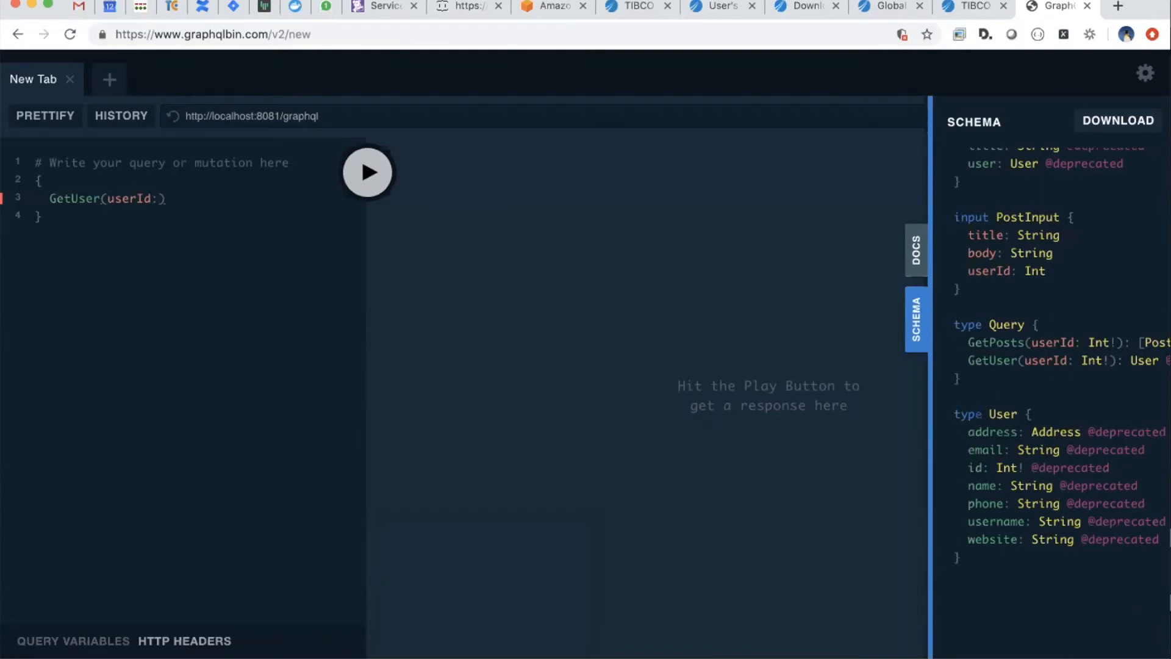
{"action": "type", "text": "3"}
{"action": "left_click", "coordinate": [180, 216]}
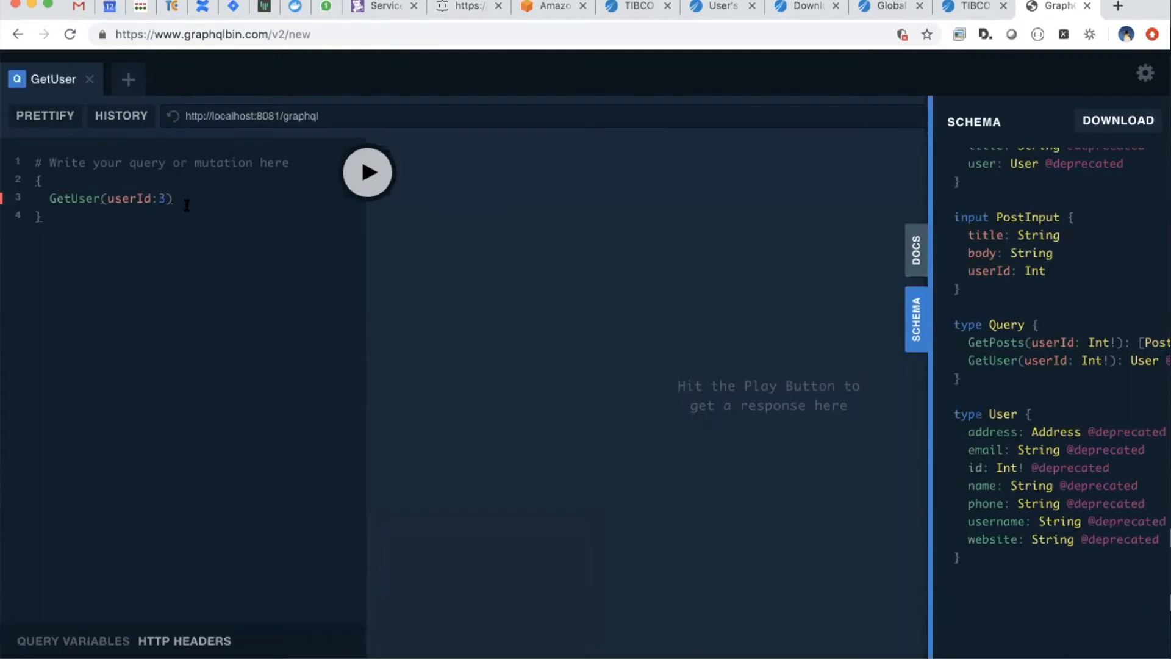
Add a selection block with the name and email fields to GetUser and run the query.
{"action": "left_click", "coordinate": [193, 199]}
{"action": "type", "text": "{"}
{"action": "key", "text": "Return"}
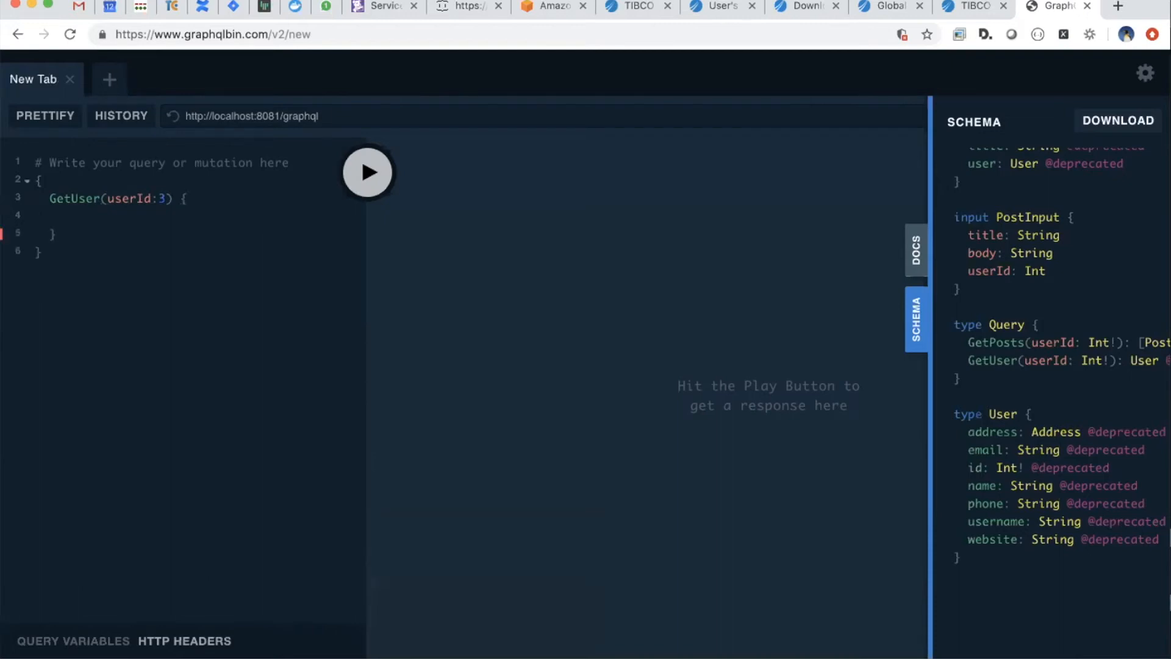
{"action": "key", "text": "ctrl+space"}
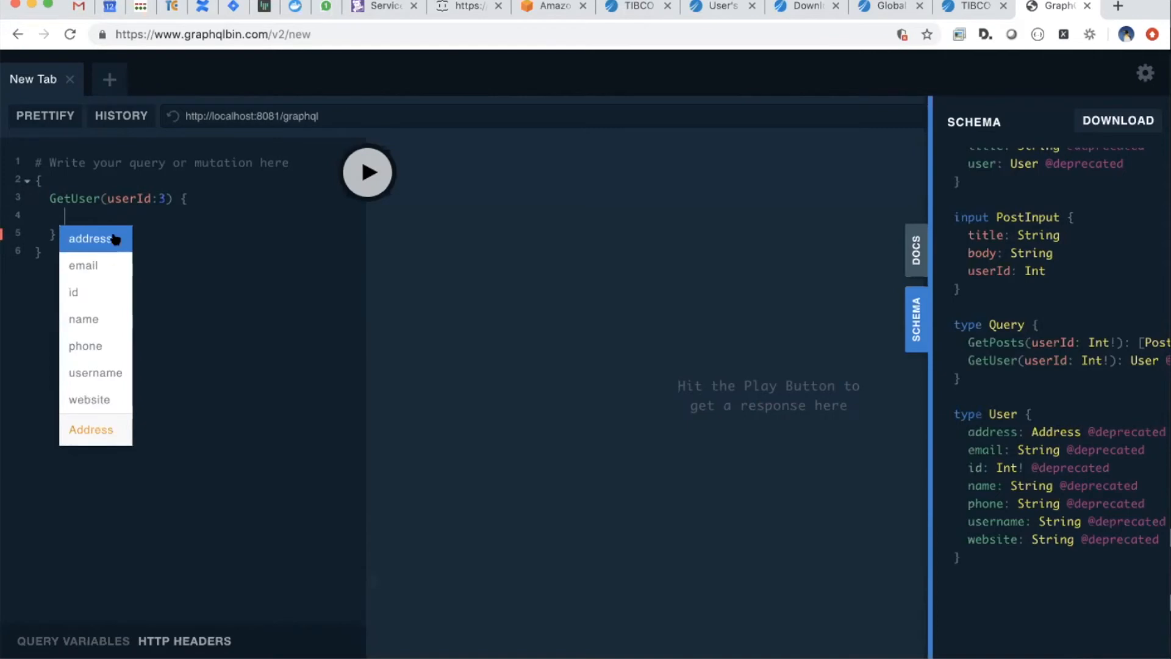
{"action": "left_click", "coordinate": [84, 319]}
{"action": "key", "text": "Return"}
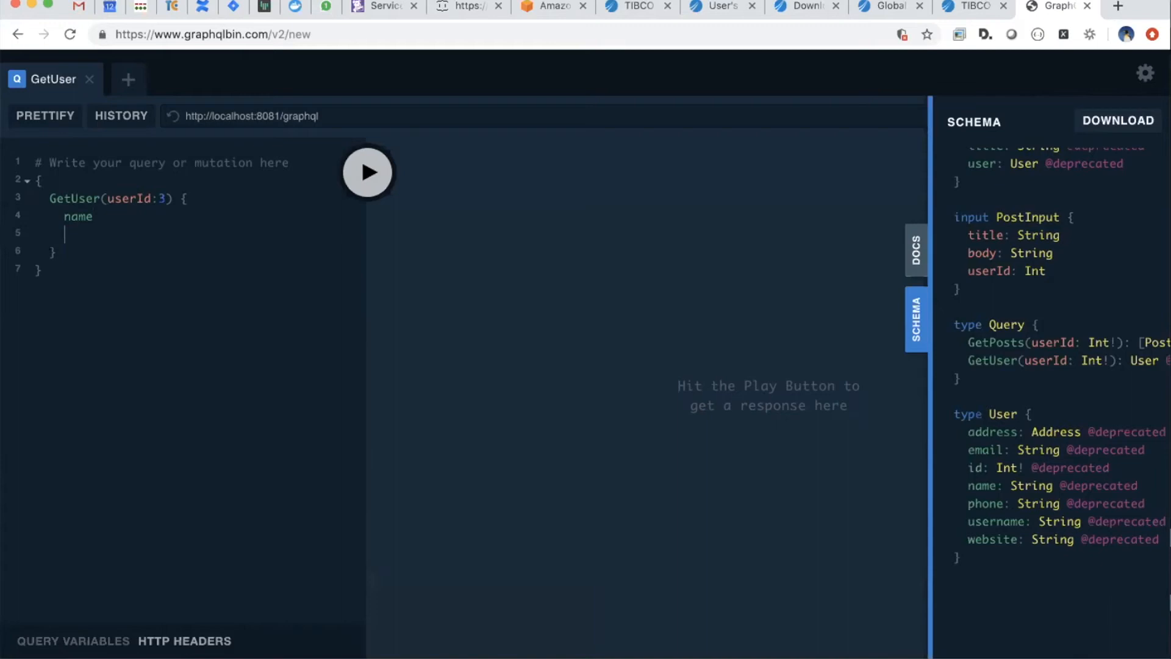
{"action": "key", "text": "ctrl+space"}
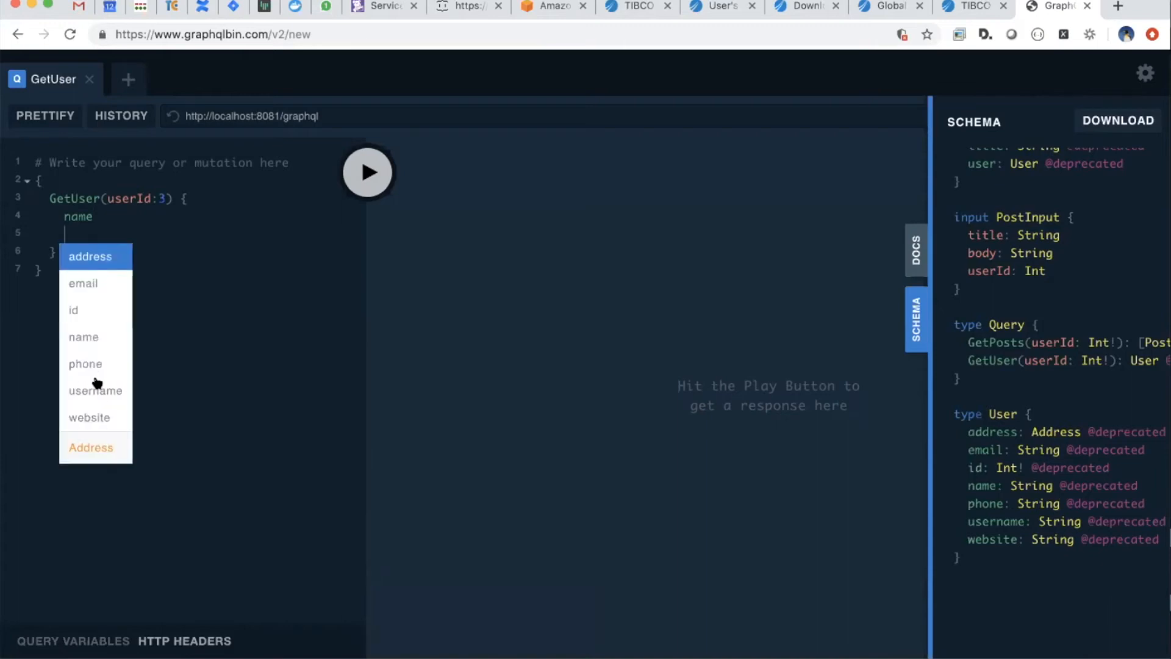
{"action": "left_click", "coordinate": [89, 282]}
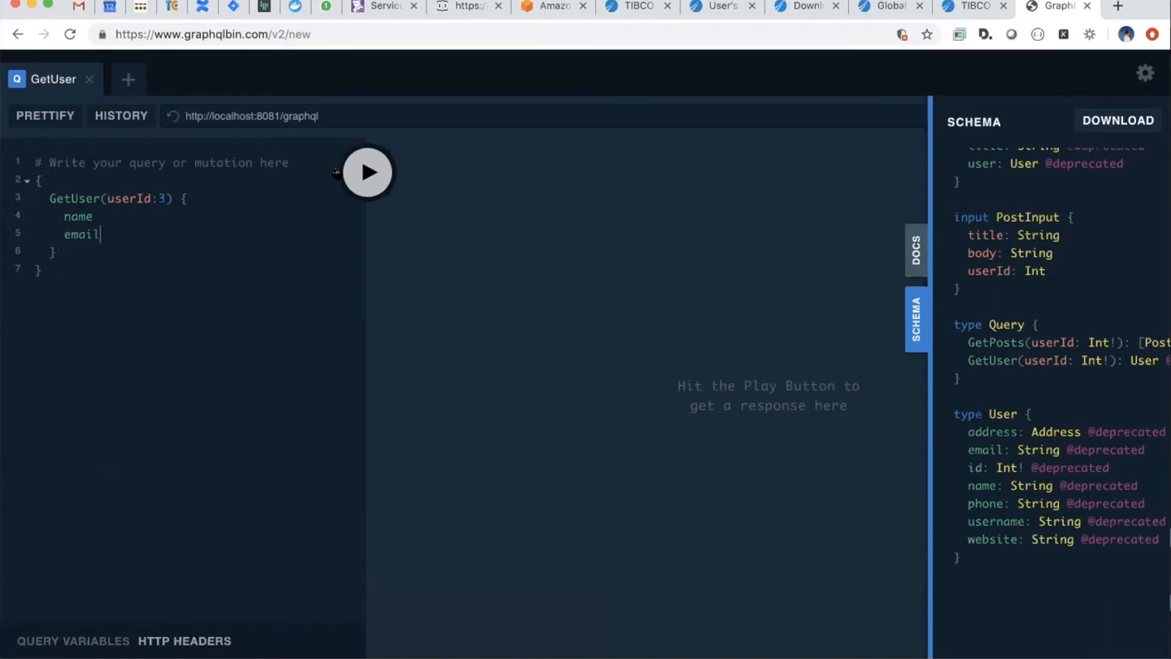
{"action": "left_click", "coordinate": [369, 171]}
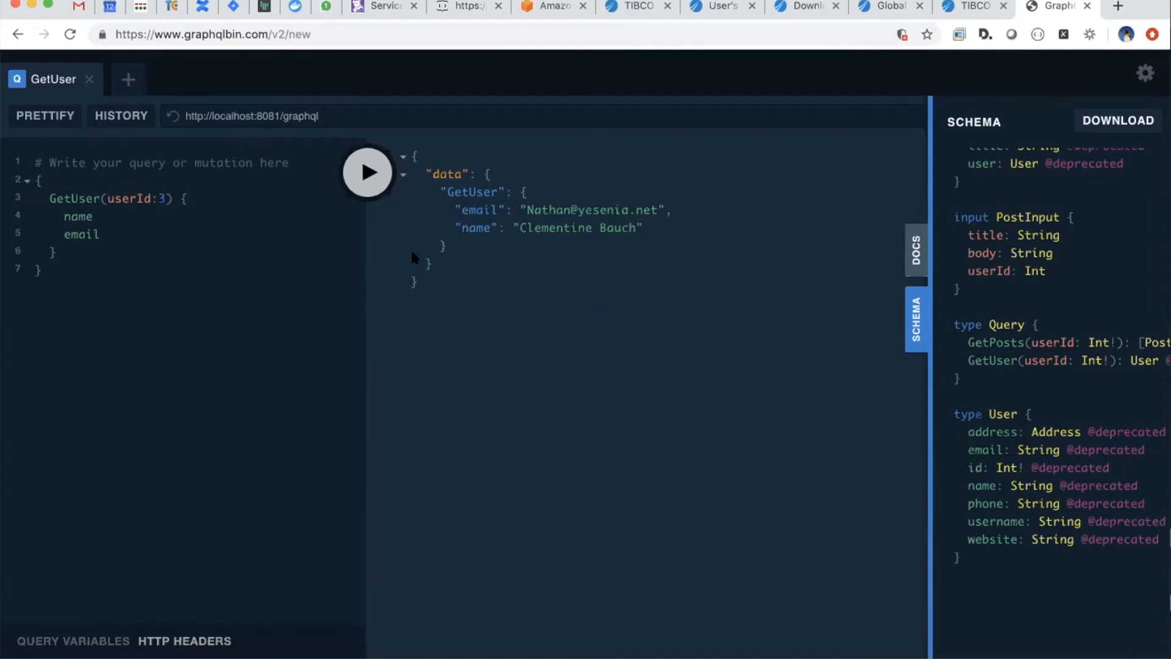
Switch to Terminal and examine the log entries for the GetUser request and its REST call.
{"action": "left_click", "coordinate": [20, 467]}
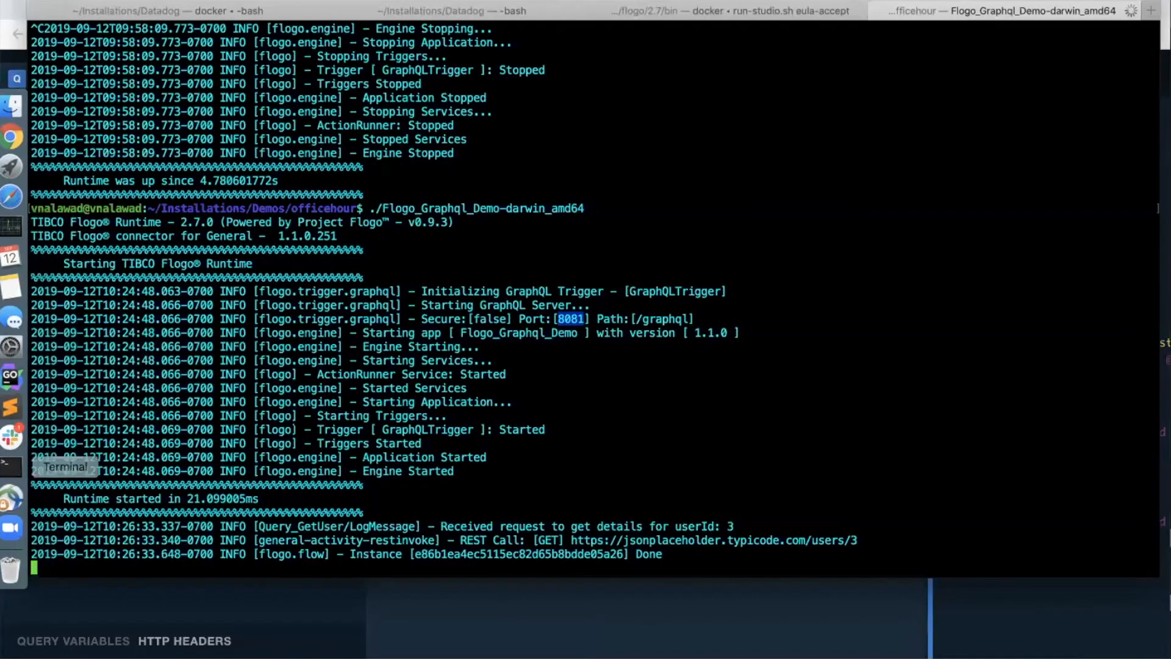
{"action": "left_click_drag", "start_coordinate": [447, 526], "coordinate": [31, 526]}
{"action": "left_click", "coordinate": [544, 539]}
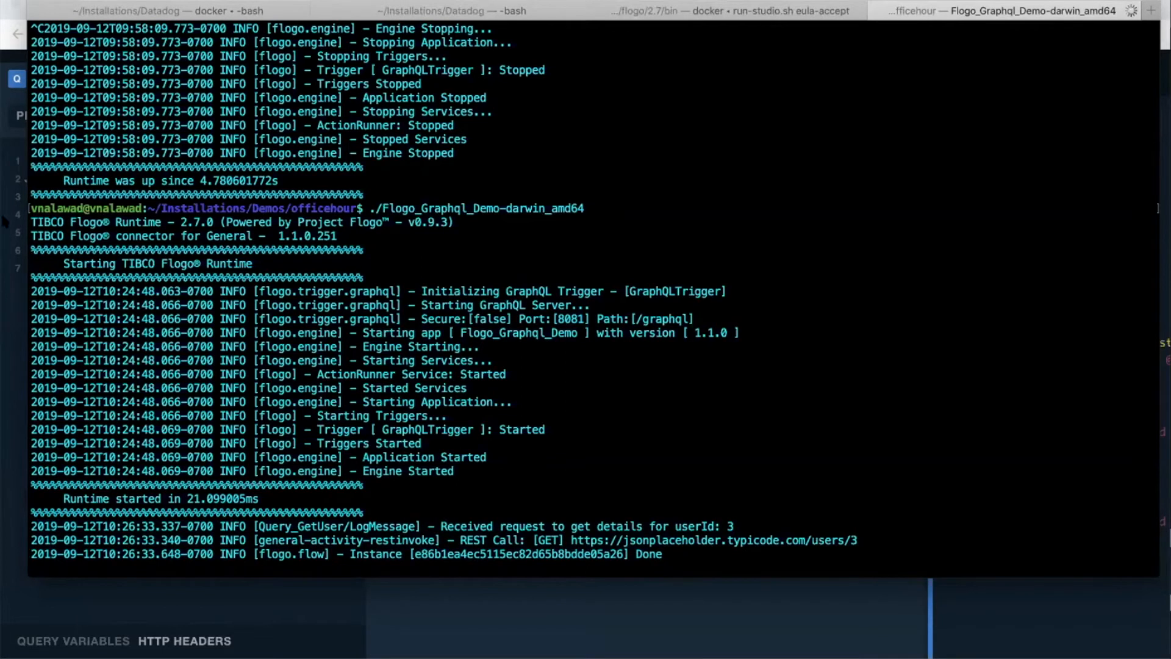
Switch back to Chrome, add the phone field to the GetUser query, and run it again.
{"action": "left_click", "coordinate": [7, 312]}
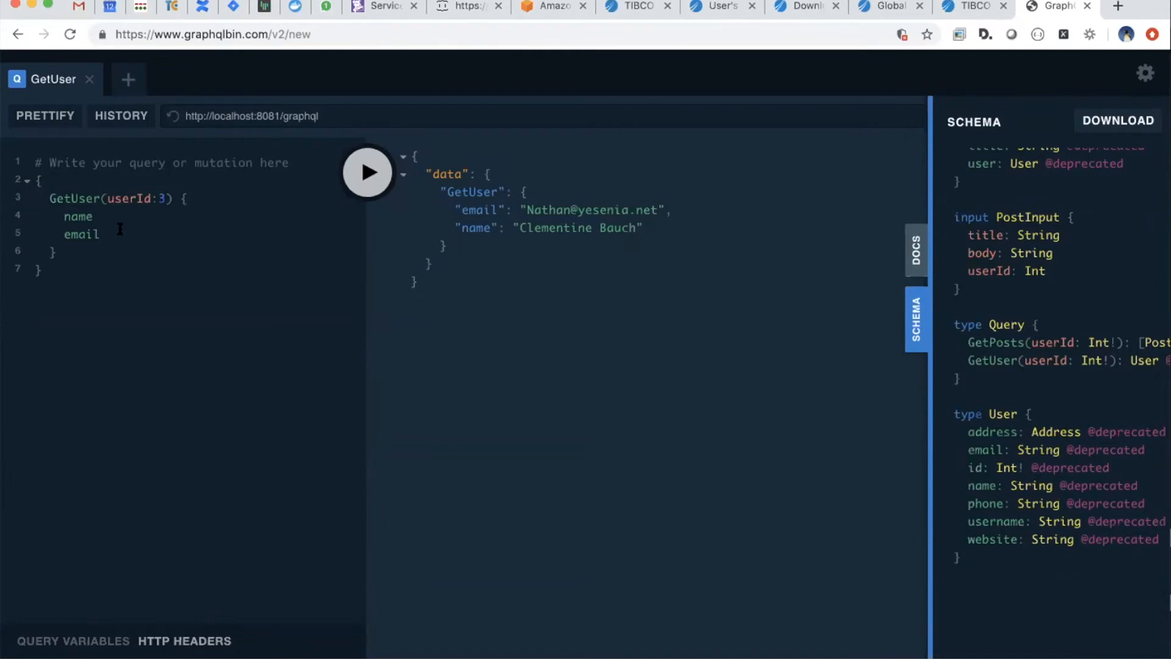
{"action": "key", "text": "Return"}
{"action": "key", "text": "ctrl+space"}
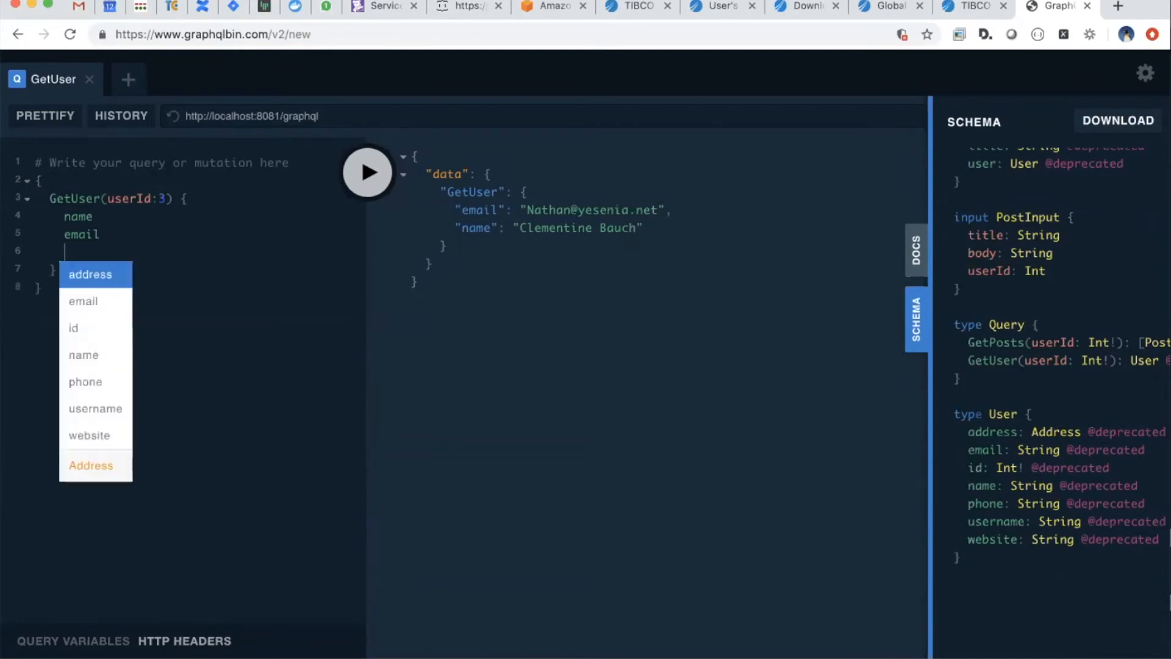
{"action": "left_click", "coordinate": [88, 381]}
{"action": "left_click", "coordinate": [365, 172]}
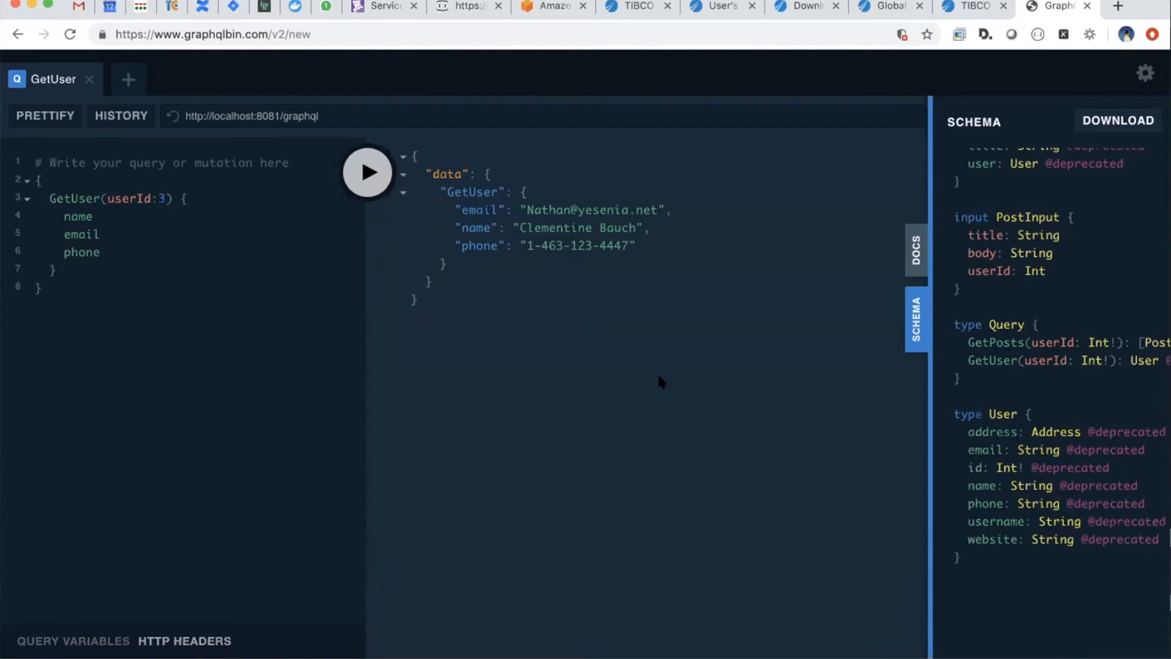
Replace the GetUser block with a GetPosts call for userId 3 and an empty selection block.
{"action": "left_click", "coordinate": [51, 288]}
{"action": "left_click", "coordinate": [49, 198]}
{"action": "left_click", "coordinate": [57, 270], "text": "shift"}
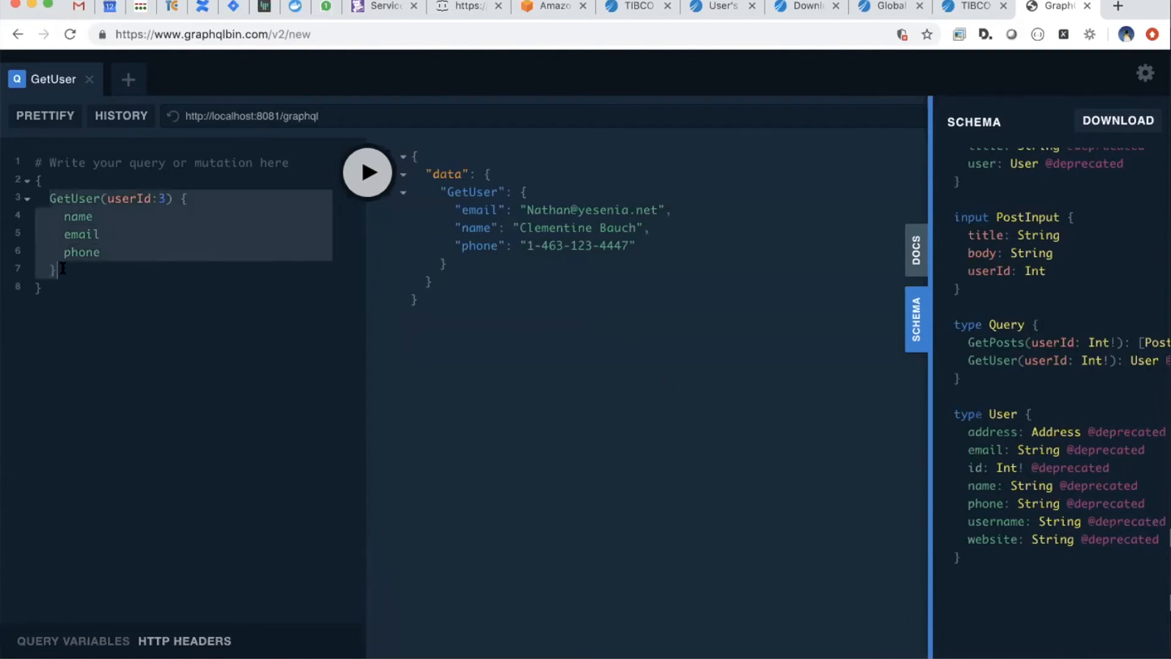
{"action": "type", "text": "GetPosts("}
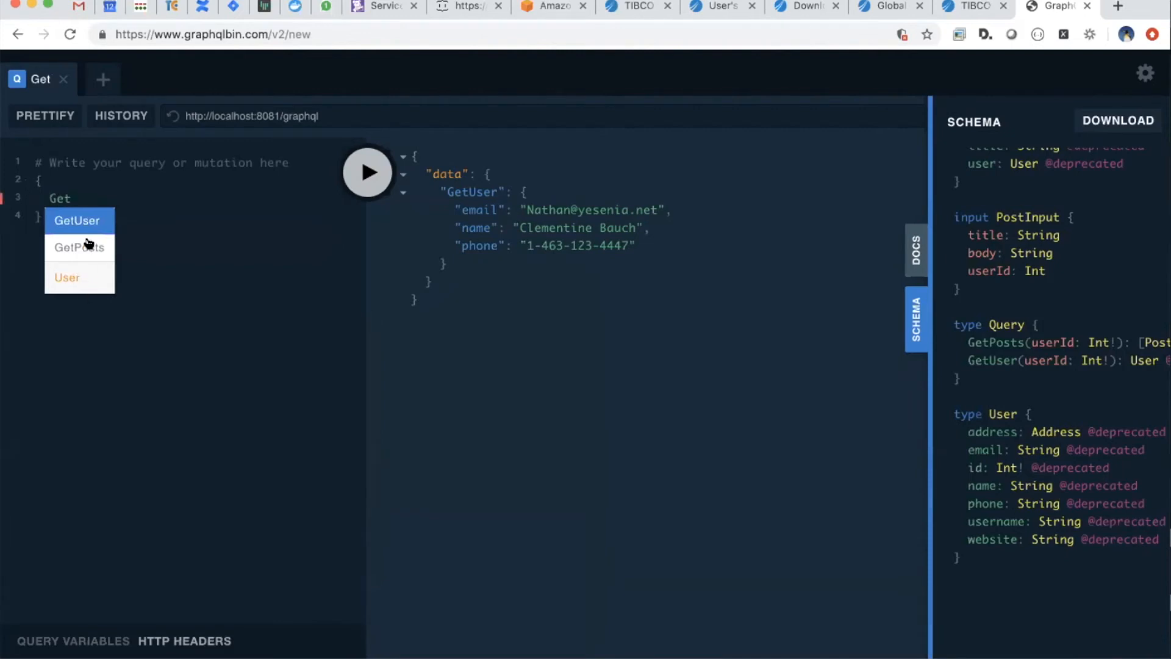
{"action": "left_click", "coordinate": [89, 244]}
{"action": "type", "text": "("}
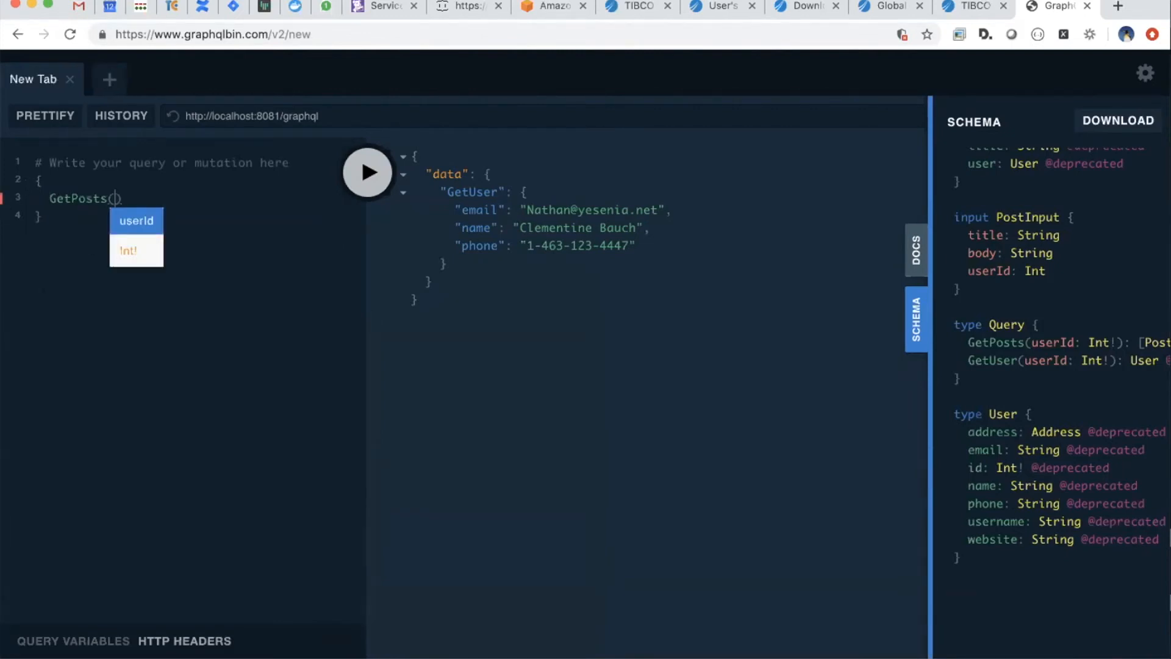
{"action": "left_click", "coordinate": [131, 216]}
{"action": "type", "text": ":"}
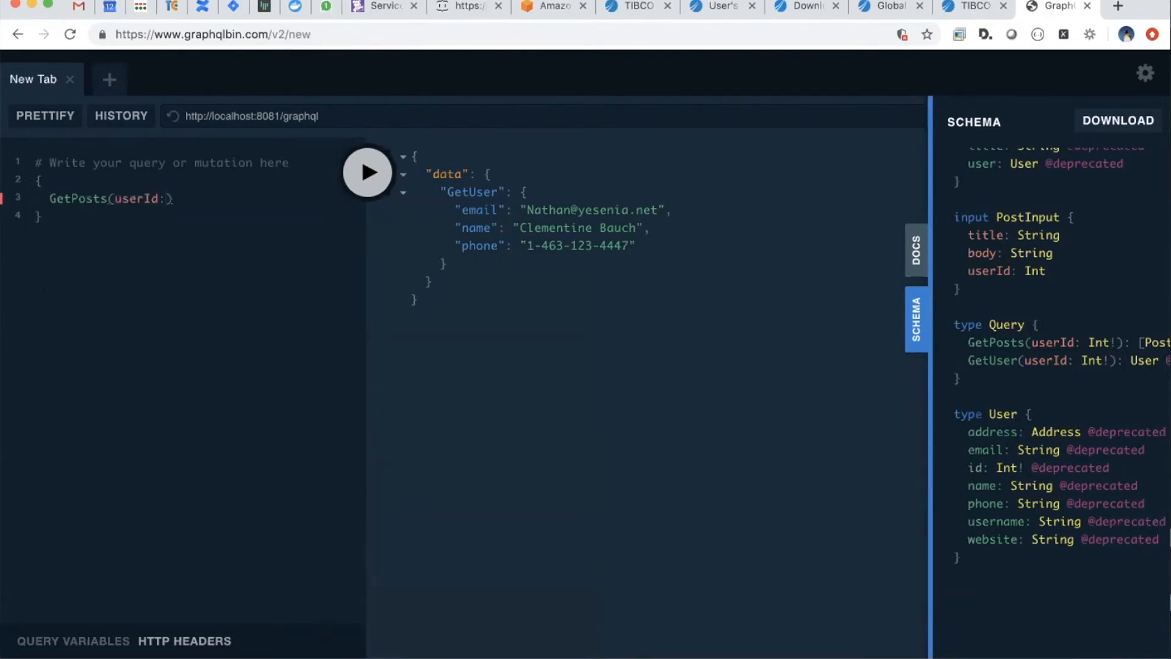
{"action": "type", "text": "3) {postId"}
{"action": "key", "text": "BackSpace"}
{"action": "key", "text": "BackSpace"}
{"action": "key", "text": "BackSpace"}
{"action": "key", "text": "BackSpace"}
{"action": "key", "text": "BackSpace"}
{"action": "key", "text": "BackSpace"}
{"action": "key", "text": "Return"}
Add the title field and a nested user block to the GetPosts selection.
{"action": "type", "text": "G"}
{"action": "key", "text": "BackSpace"}
{"action": "type", "text": "t"}
{"action": "key", "text": "BackSpace"}
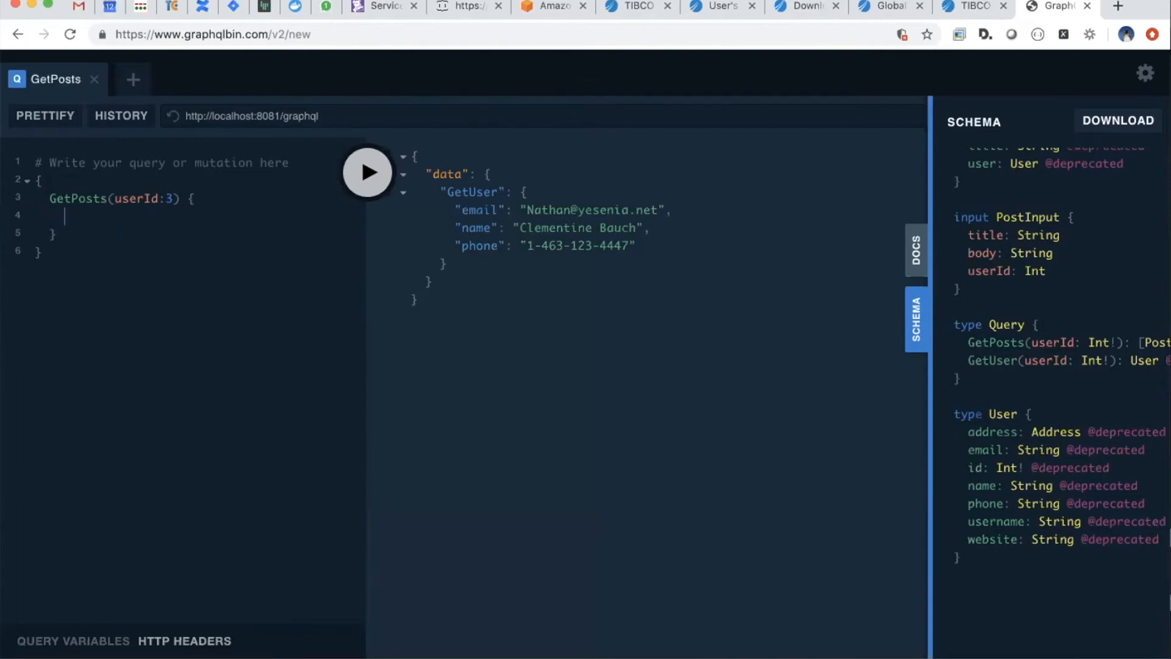
{"action": "type", "text": "title"}
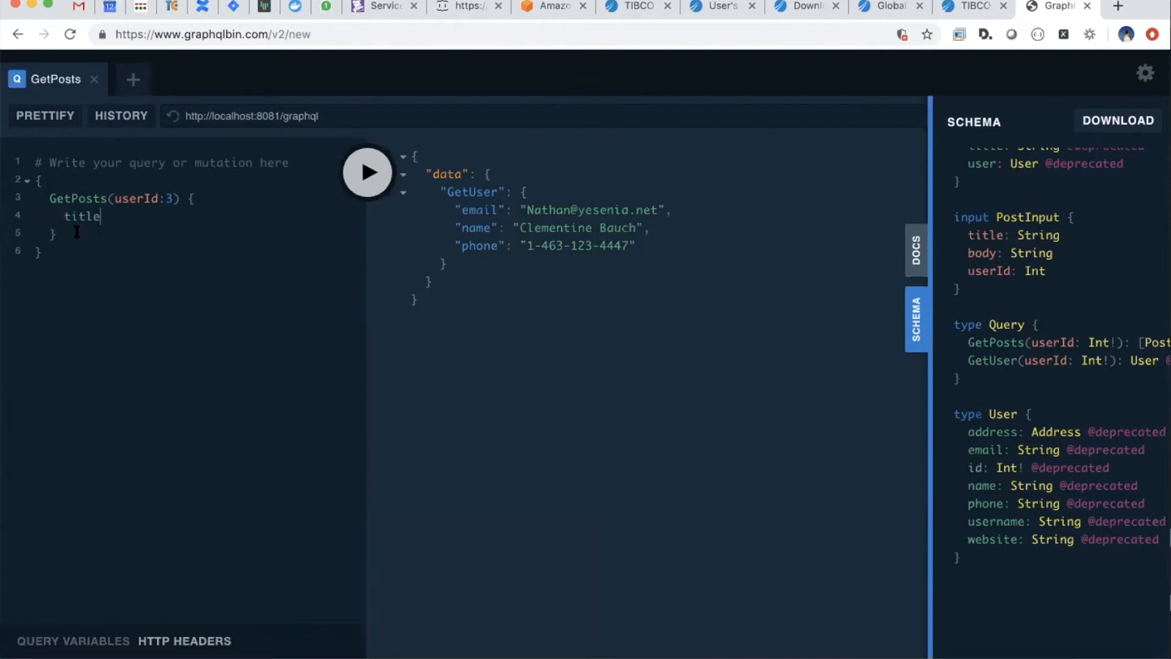
{"action": "key", "text": "Return"}
{"action": "type", "text": "u"}
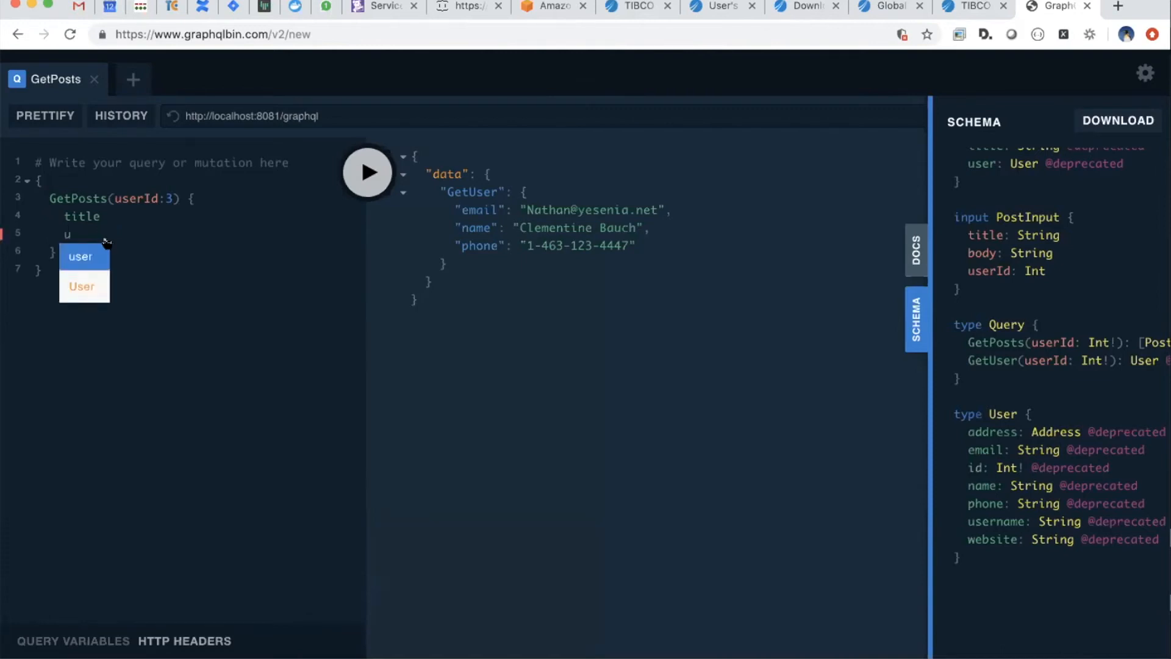
{"action": "type", "text": "ser {"}
{"action": "key", "text": "Return"}
Fill the user block with the name and phone fields.
{"action": "key", "text": "ctrl+space"}
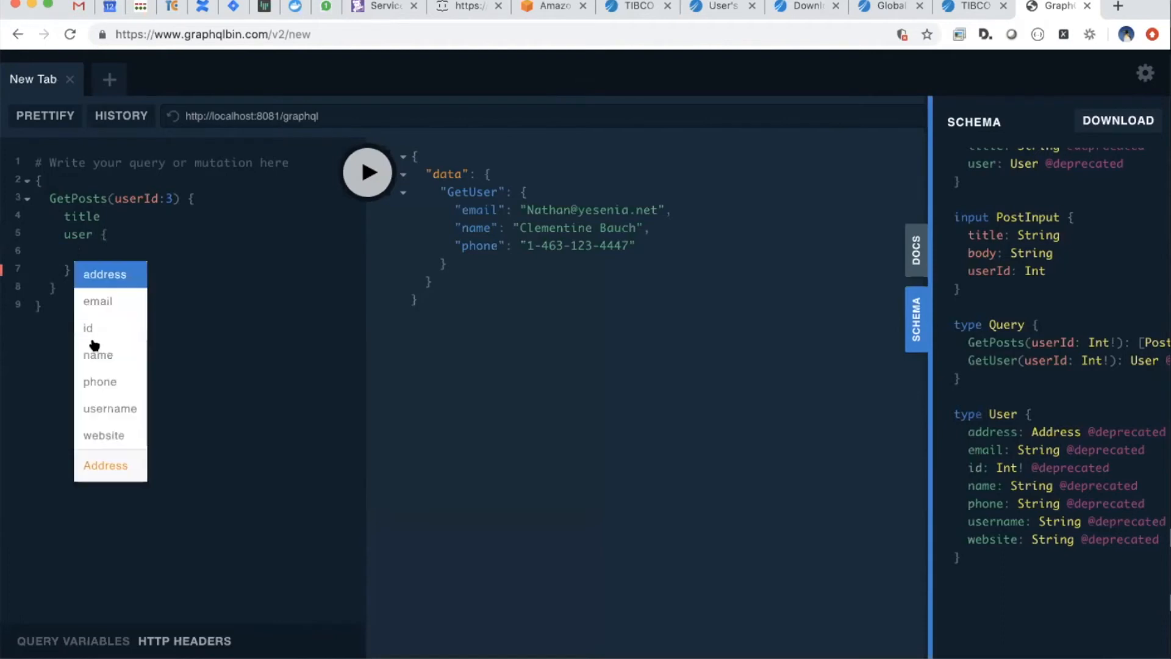
{"action": "left_click", "coordinate": [94, 341]}
{"action": "key", "text": "Return"}
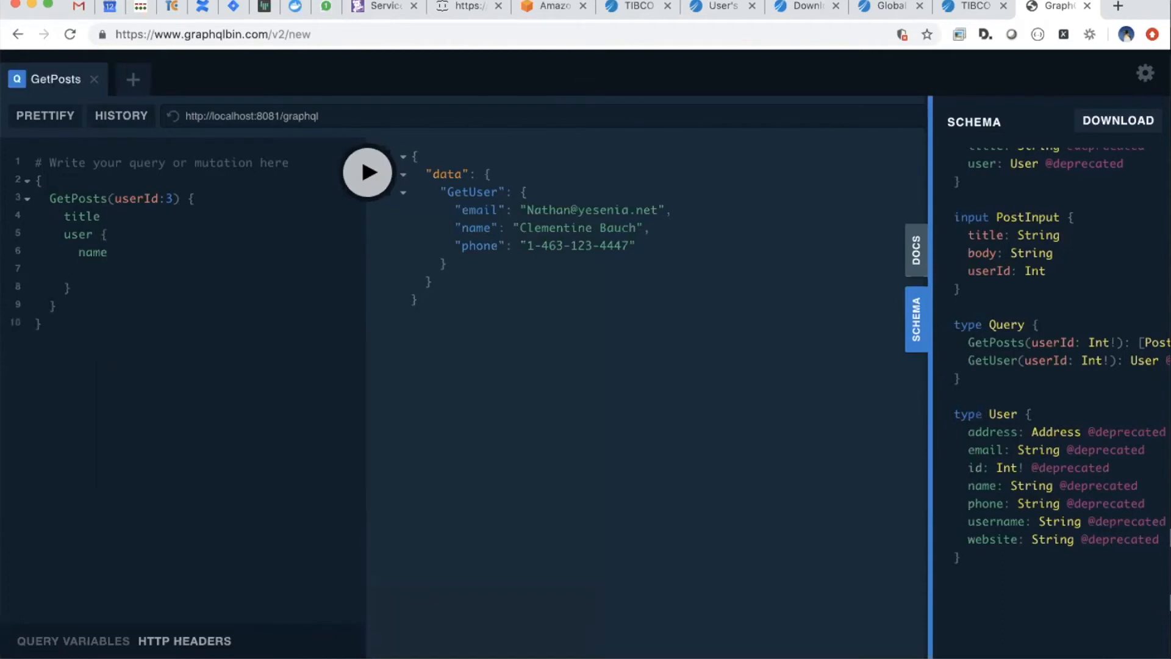
{"action": "key", "text": "ctrl+space"}
{"action": "left_click", "coordinate": [106, 400]}
Add the postId and body fields between title and the user block, and run the GetPosts query.
{"action": "left_click", "coordinate": [119, 218]}
{"action": "key", "text": "Return"}
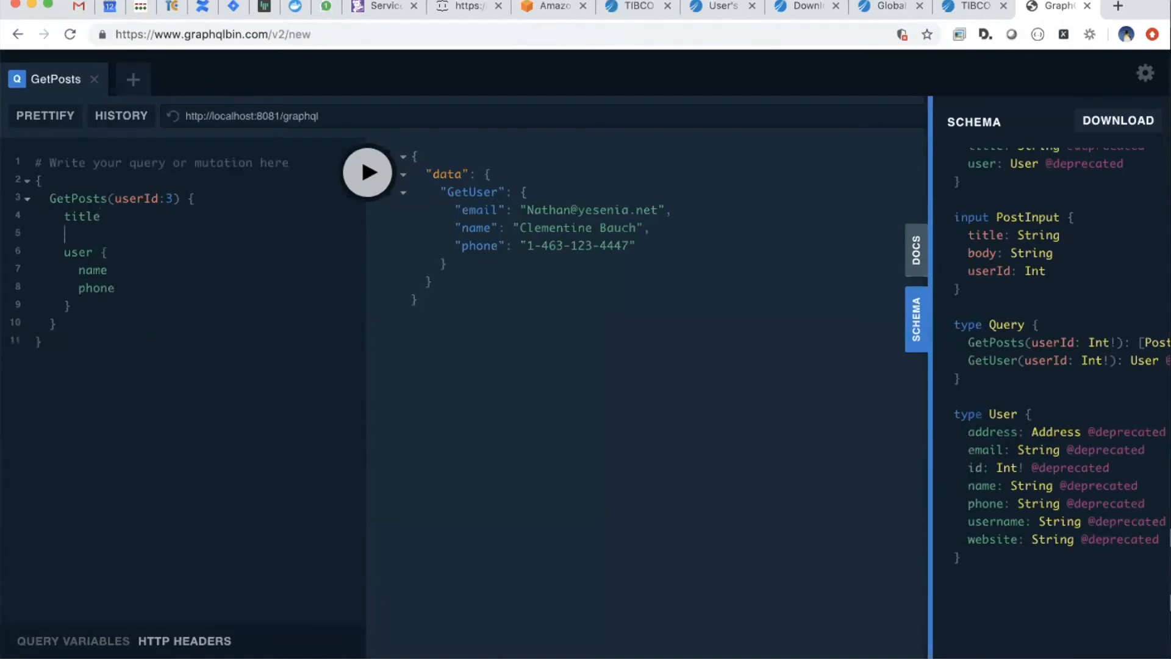
{"action": "key", "text": "ctrl+space"}
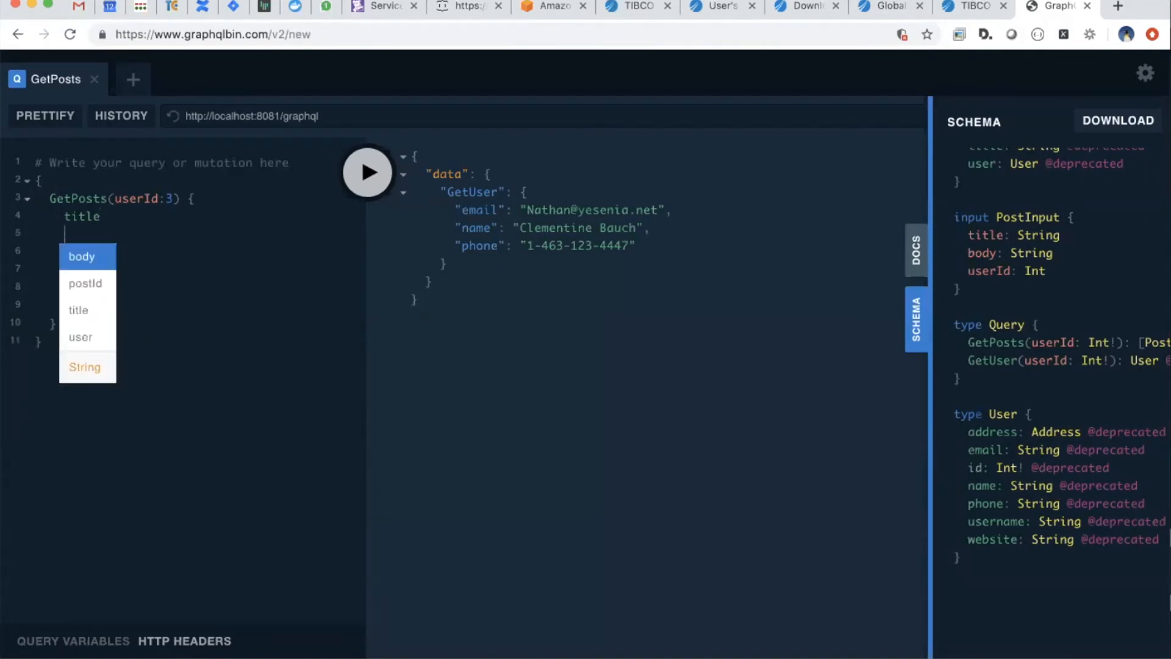
{"action": "left_click", "coordinate": [85, 282]}
{"action": "key", "text": "Return"}
{"action": "key", "text": "ctrl+space"}
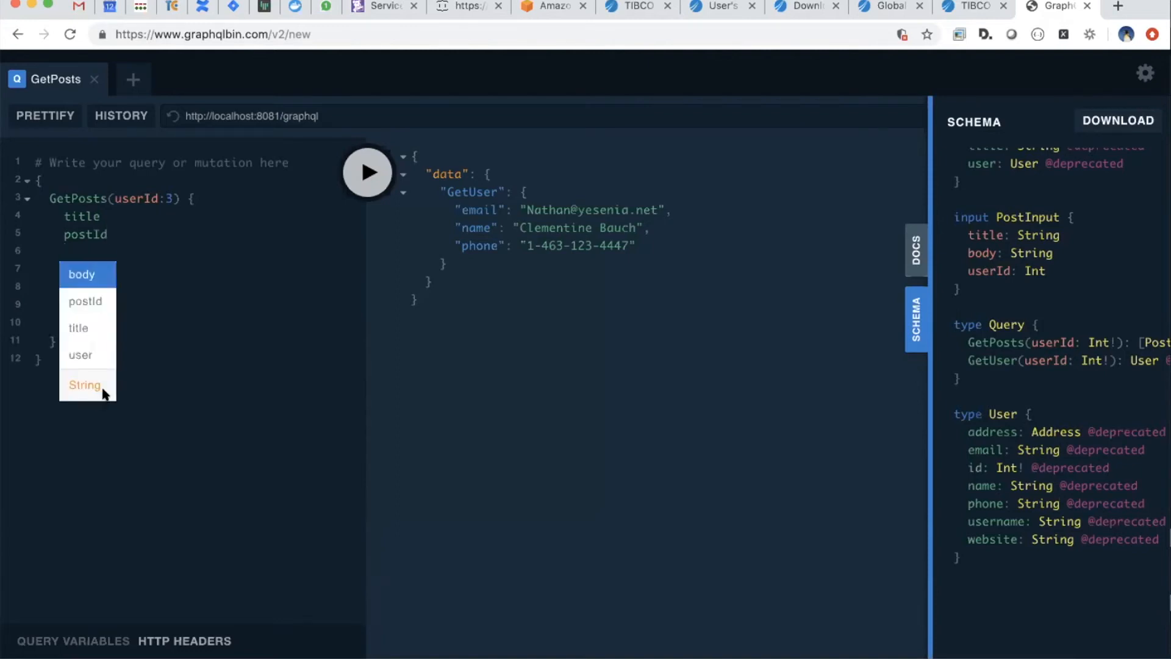
{"action": "left_click", "coordinate": [82, 275]}
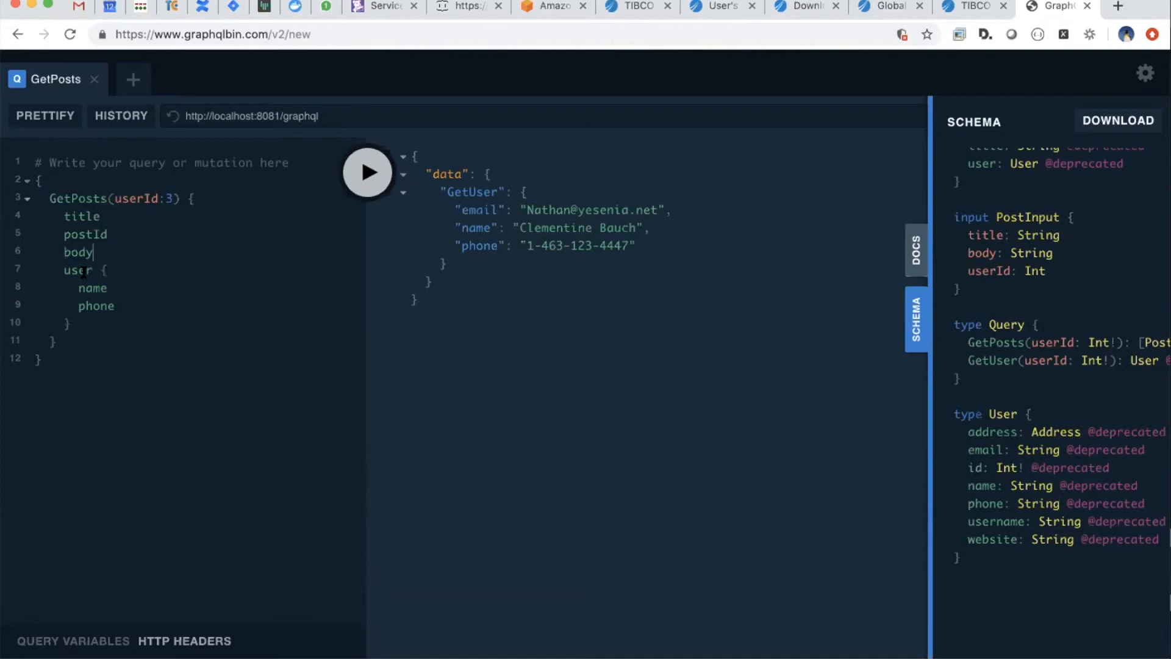
{"action": "left_click", "coordinate": [367, 177]}
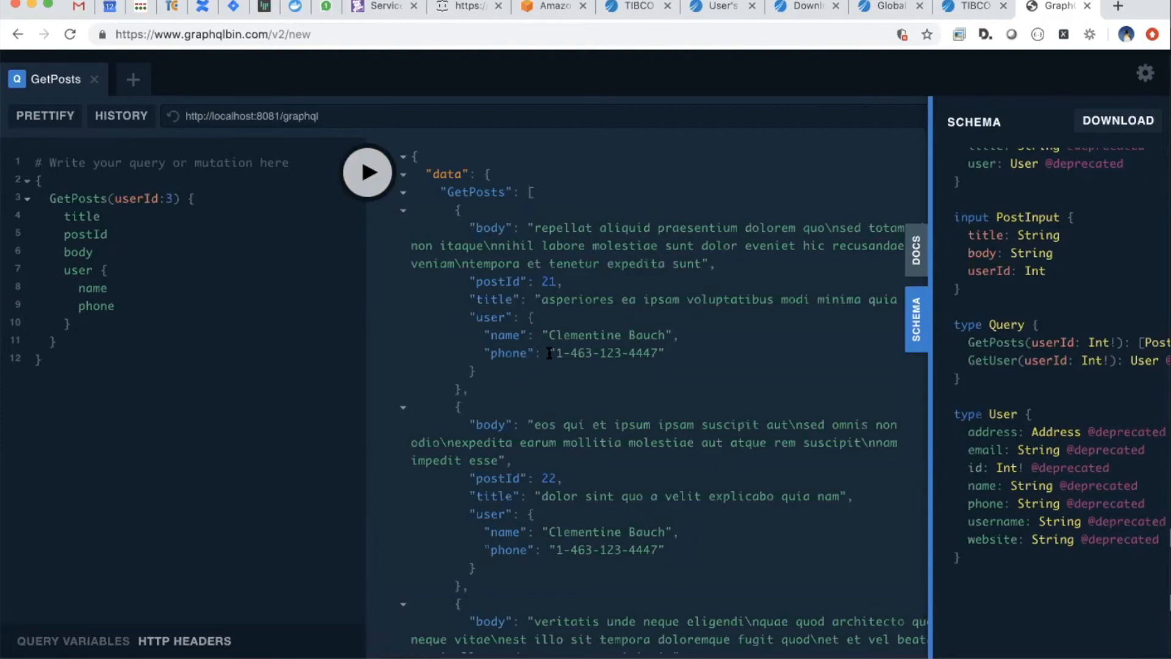
Examine the returned posts with their body, postId, title and nested user details.
{"action": "scroll", "coordinate": [549, 354], "scroll_direction": "down", "scroll_amount": 1}
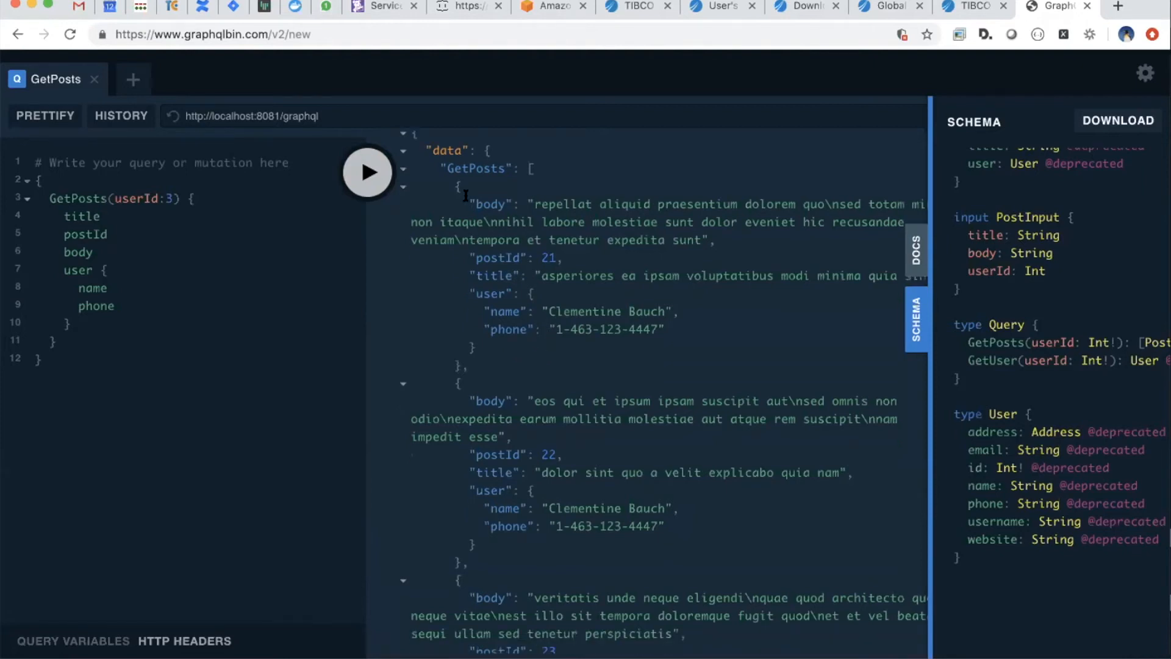
{"action": "left_click_drag", "start_coordinate": [468, 204], "coordinate": [495, 311]}
{"action": "scroll", "coordinate": [499, 457], "scroll_direction": "down", "scroll_amount": 10}
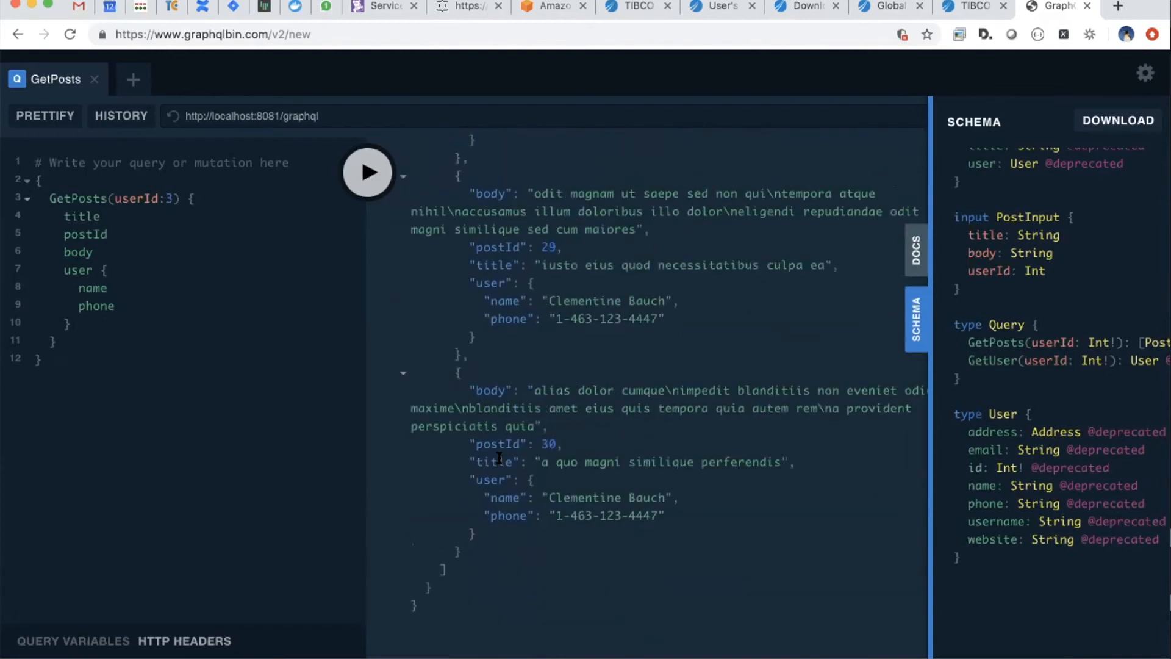
{"action": "scroll", "coordinate": [499, 457], "scroll_direction": "up", "scroll_amount": 10}
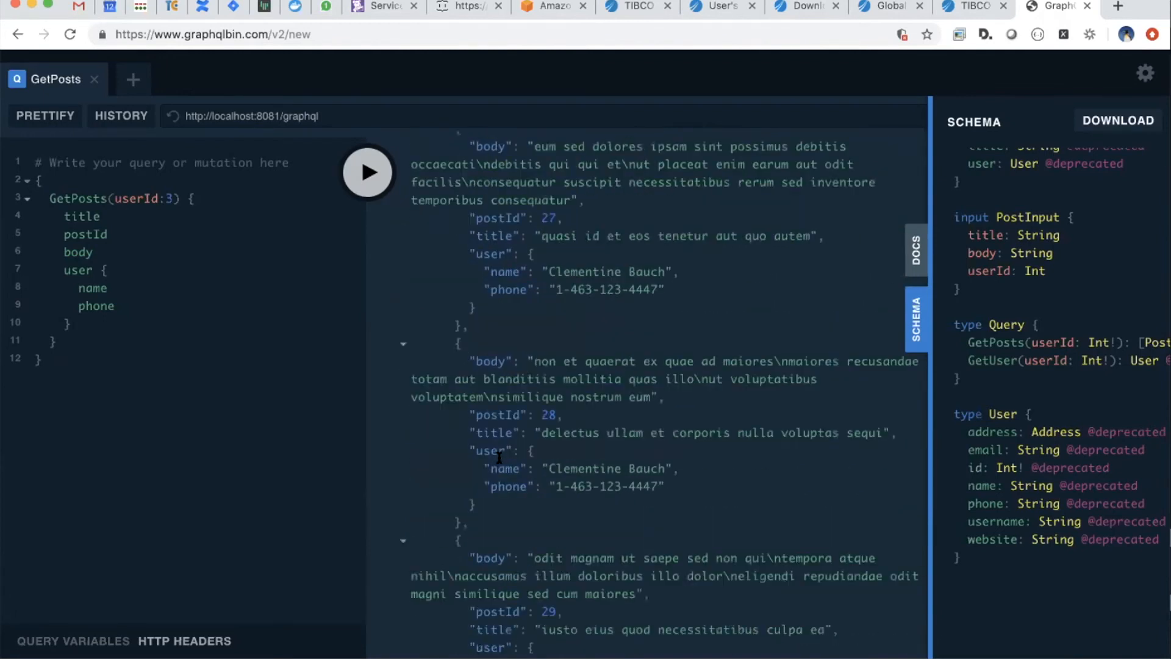
{"action": "scroll", "coordinate": [499, 457], "scroll_direction": "up", "scroll_amount": 8}
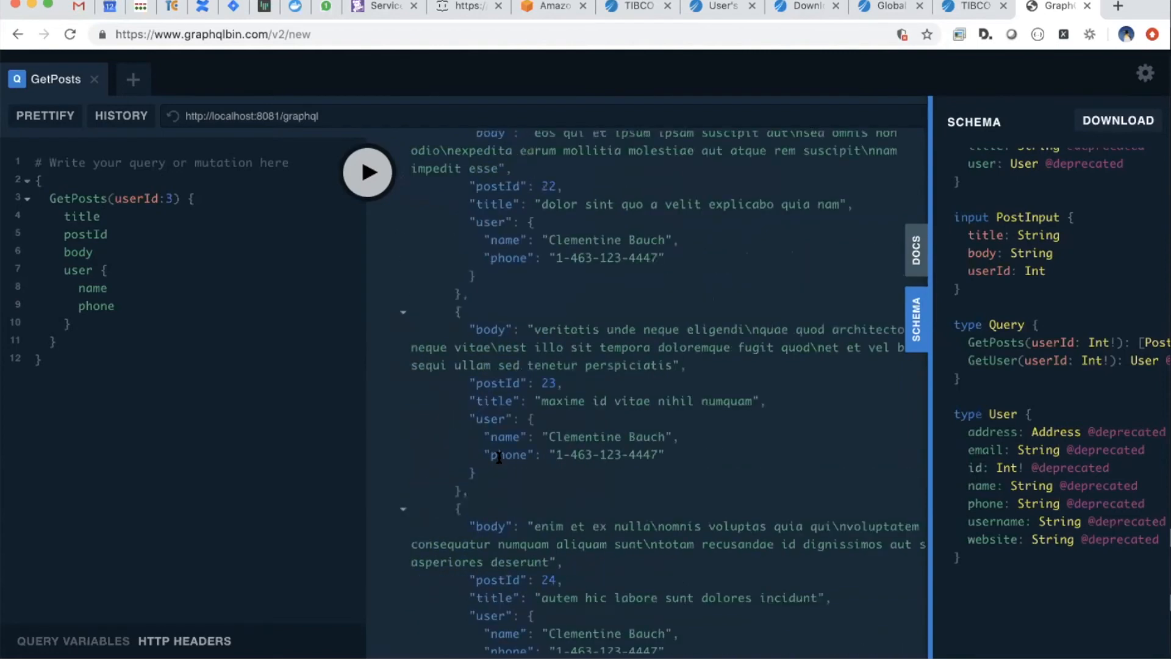
{"action": "scroll", "coordinate": [499, 456], "scroll_direction": "up", "scroll_amount": 2}
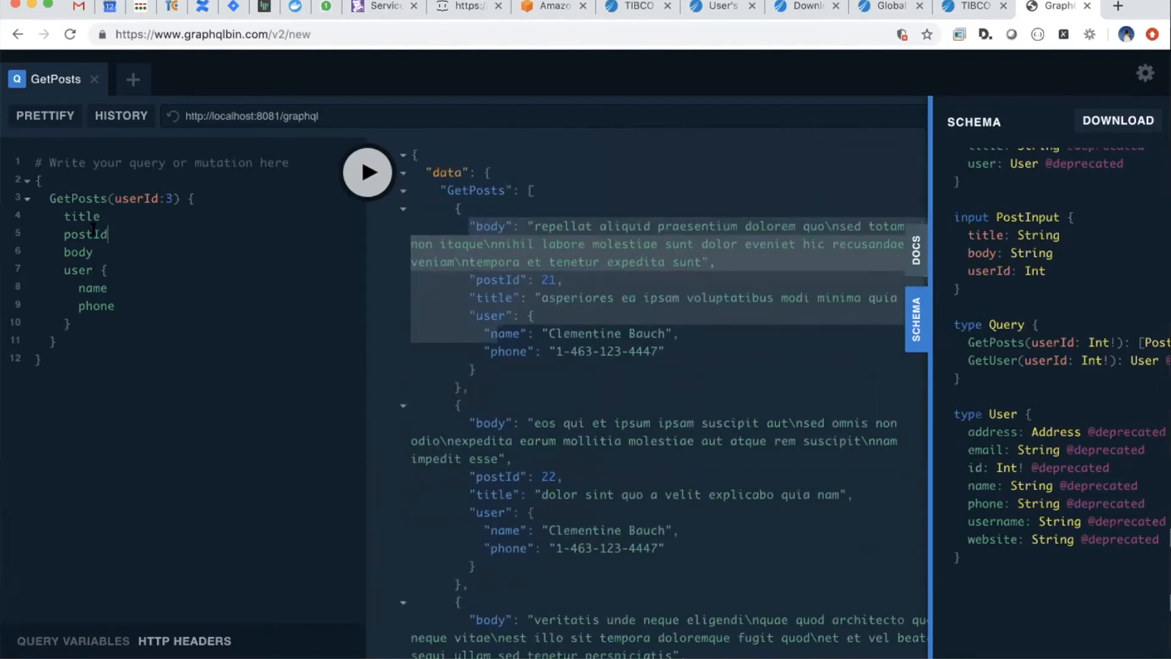
Add the website field below phone in the user block, run the query again, and review the returned posts.
{"action": "left_click_drag", "start_coordinate": [108, 235], "coordinate": [43, 223]}
{"action": "left_click", "coordinate": [138, 290]}
{"action": "left_click", "coordinate": [122, 308]}
{"action": "key", "text": "Return"}
{"action": "key", "text": "ctrl+space"}
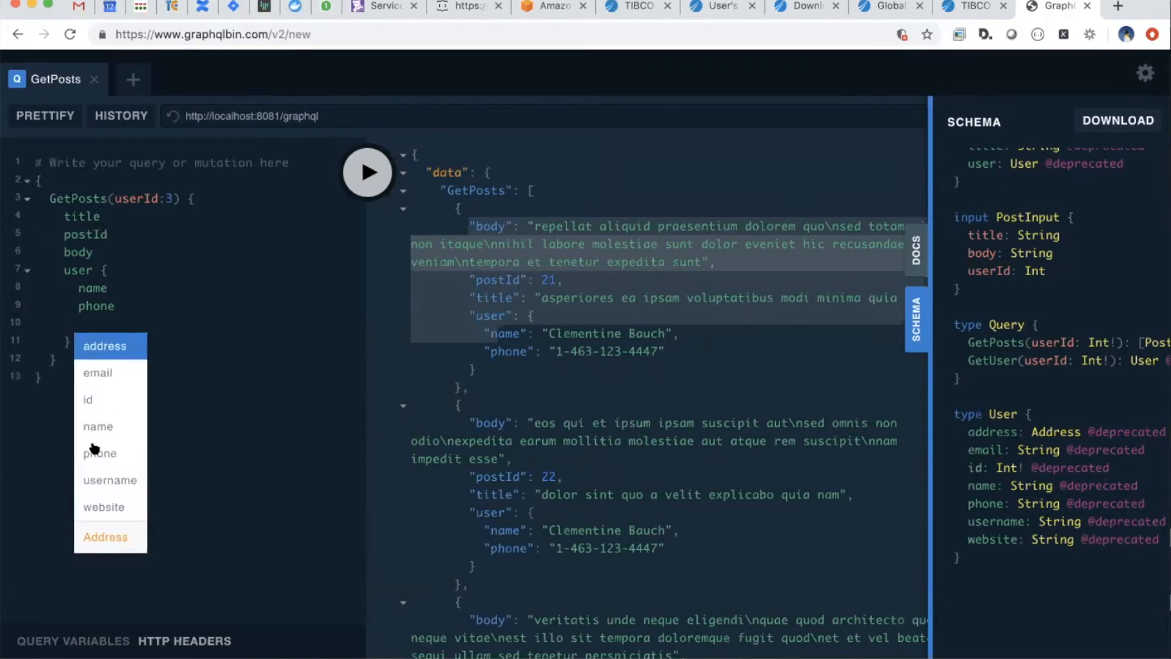
{"action": "left_click", "coordinate": [106, 501]}
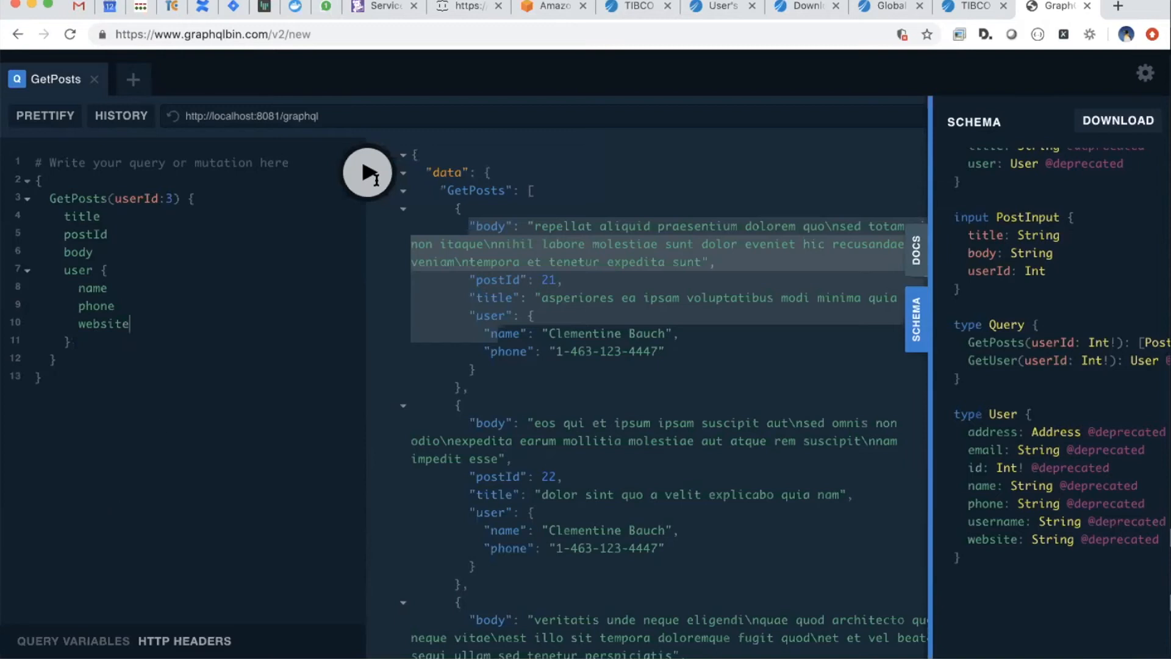
{"action": "left_click", "coordinate": [354, 180]}
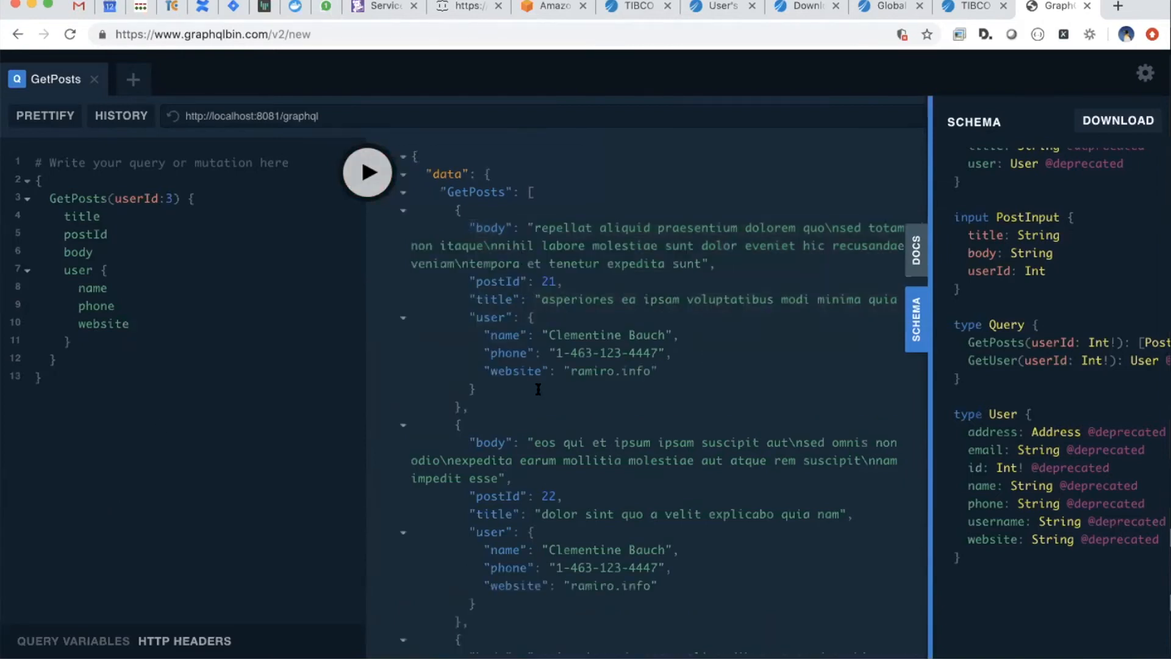
{"action": "scroll", "coordinate": [538, 386], "scroll_direction": "down", "scroll_amount": 5}
{"action": "scroll", "coordinate": [538, 389], "scroll_direction": "down", "scroll_amount": 1}
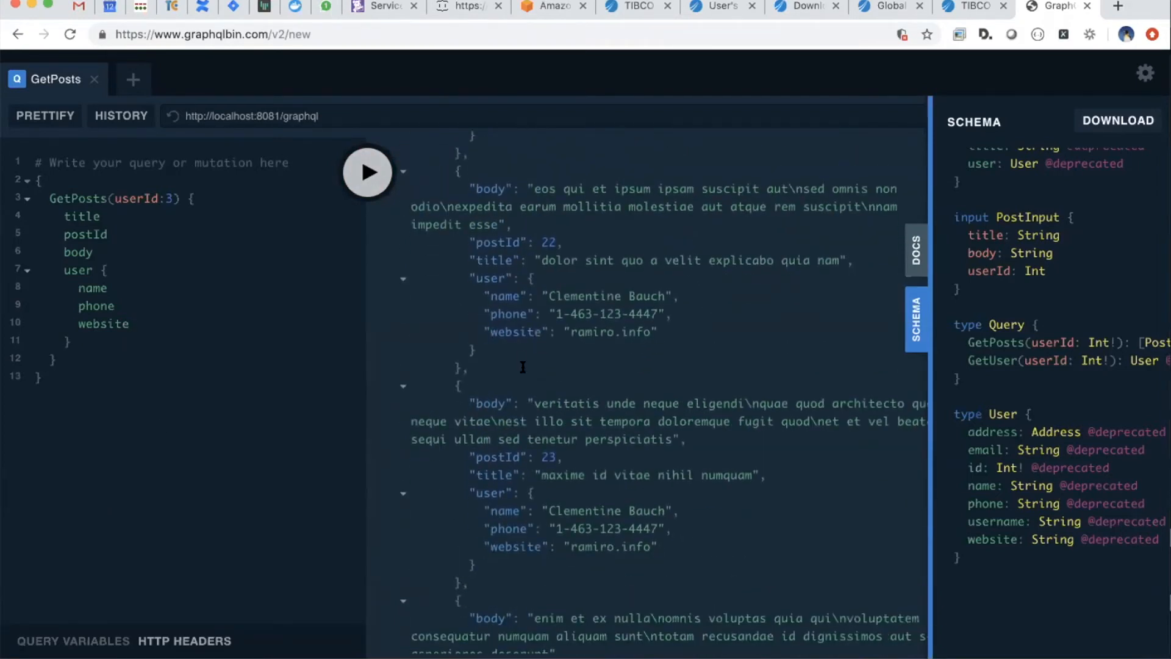
{"action": "scroll", "coordinate": [523, 365], "scroll_direction": "up", "scroll_amount": 5}
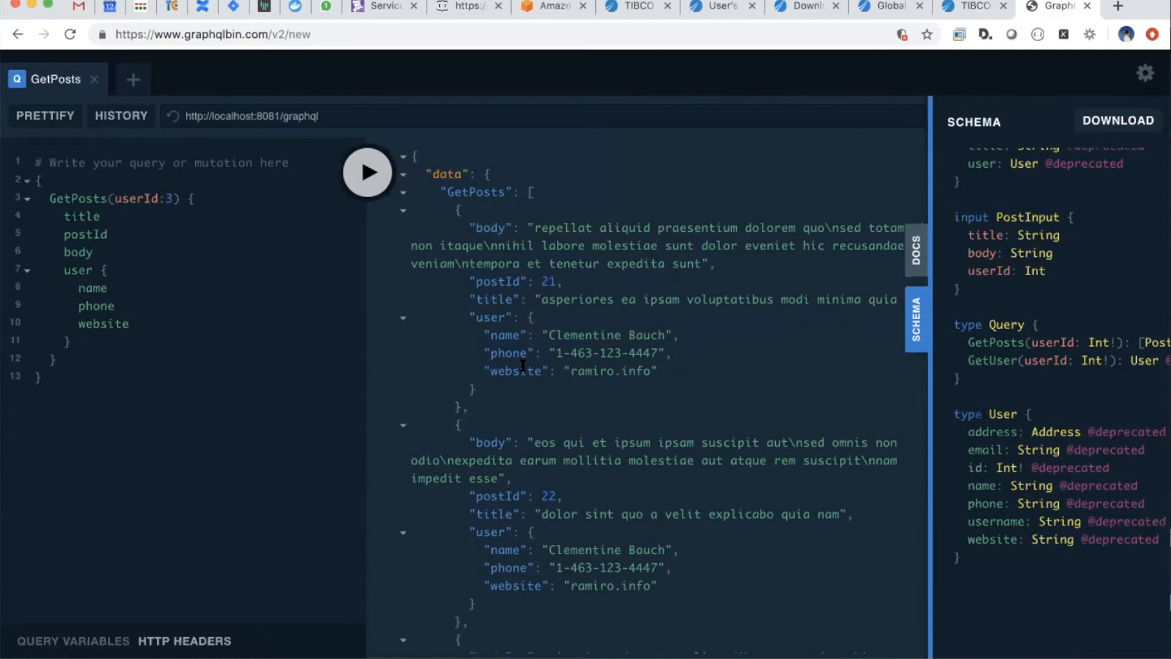
Switch to the TIBCO Flogo Enterprise page, dismiss the new-app dialog, and open the Flogo_Graphql_Demo app.
{"action": "left_click", "coordinate": [974, 6]}
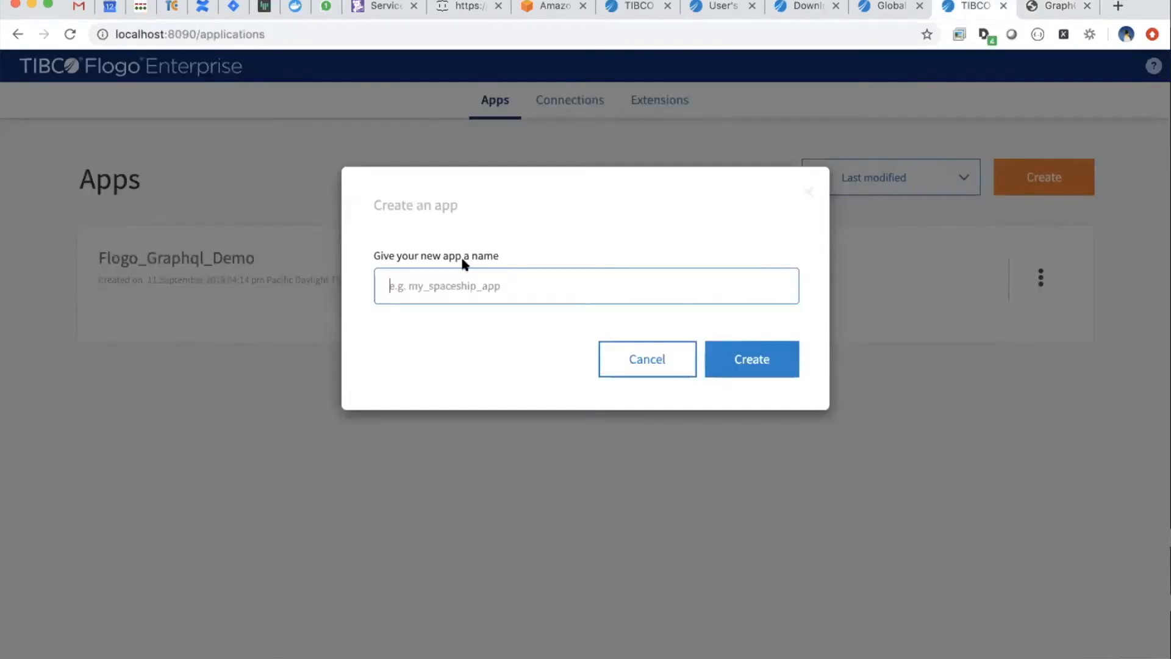
{"action": "left_click", "coordinate": [633, 371]}
{"action": "left_click", "coordinate": [195, 267]}
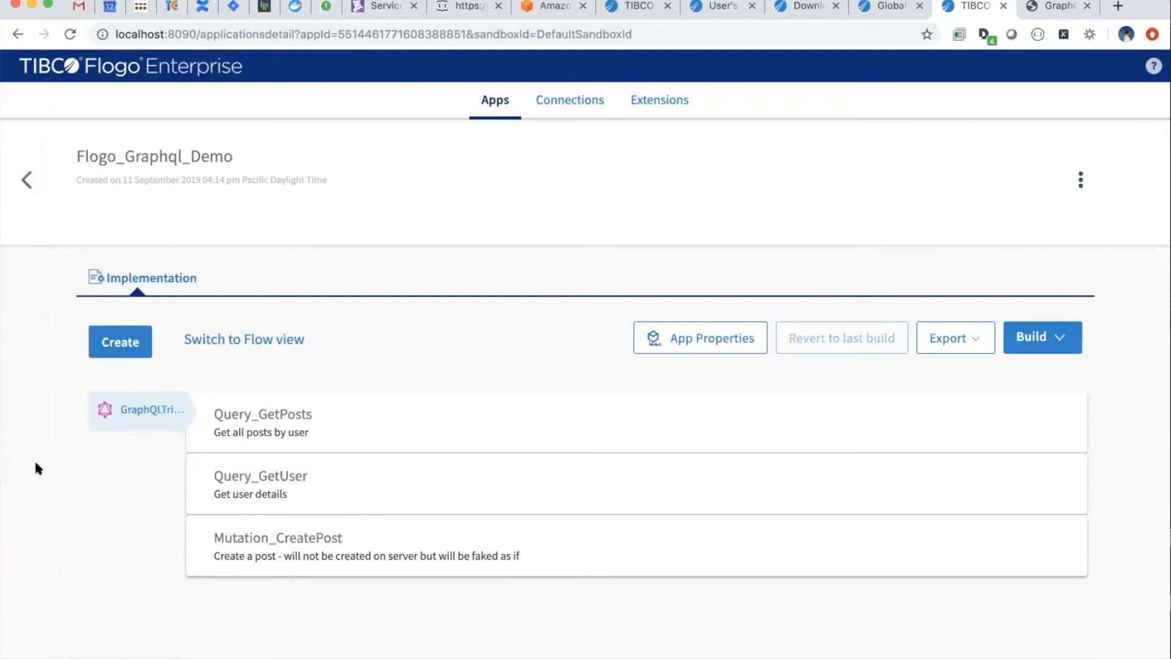
Switch to Terminal, stop the running app, and restart ./Flogo_Graphql_Demo-darwin_amd64 with FLOGO_HTTP_SERVICE_PORT=7777.
{"action": "left_click", "coordinate": [19, 466]}
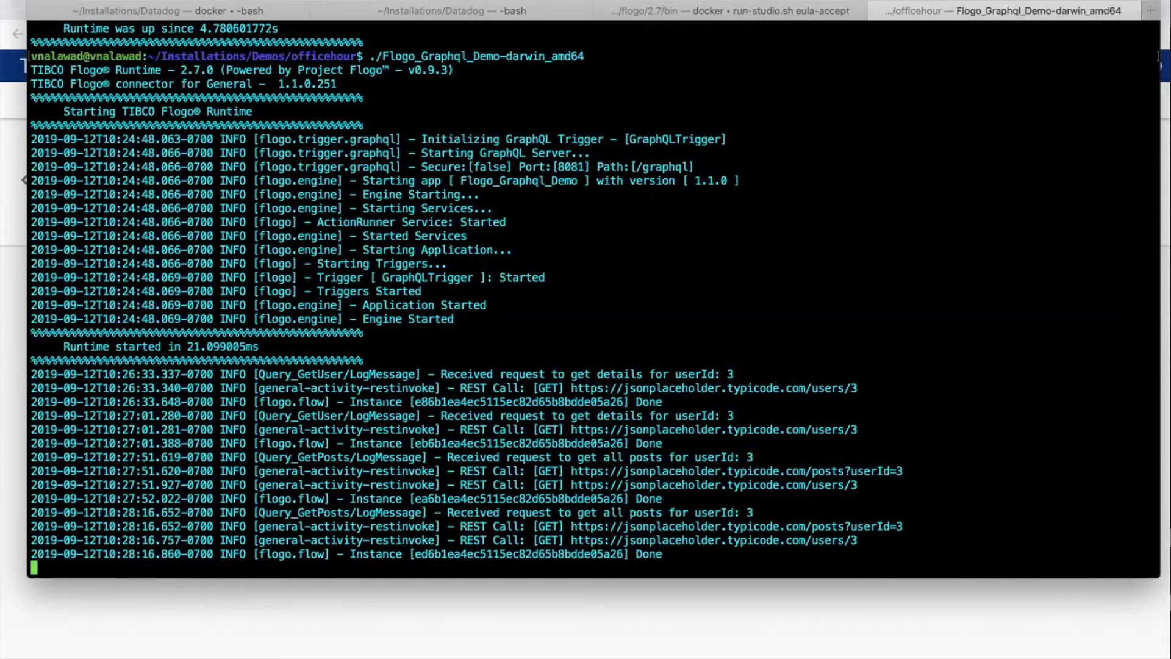
{"action": "key", "text": "ctrl+c"}
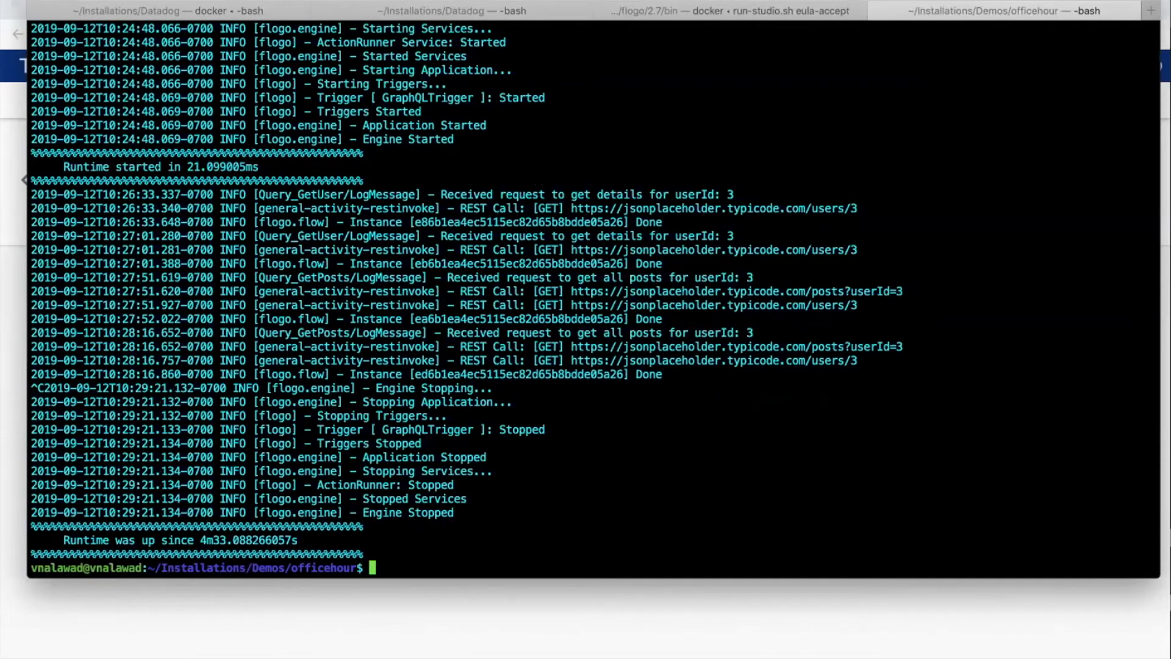
{"action": "type", "text": "FLOGO_HTTP_SERVIC"}
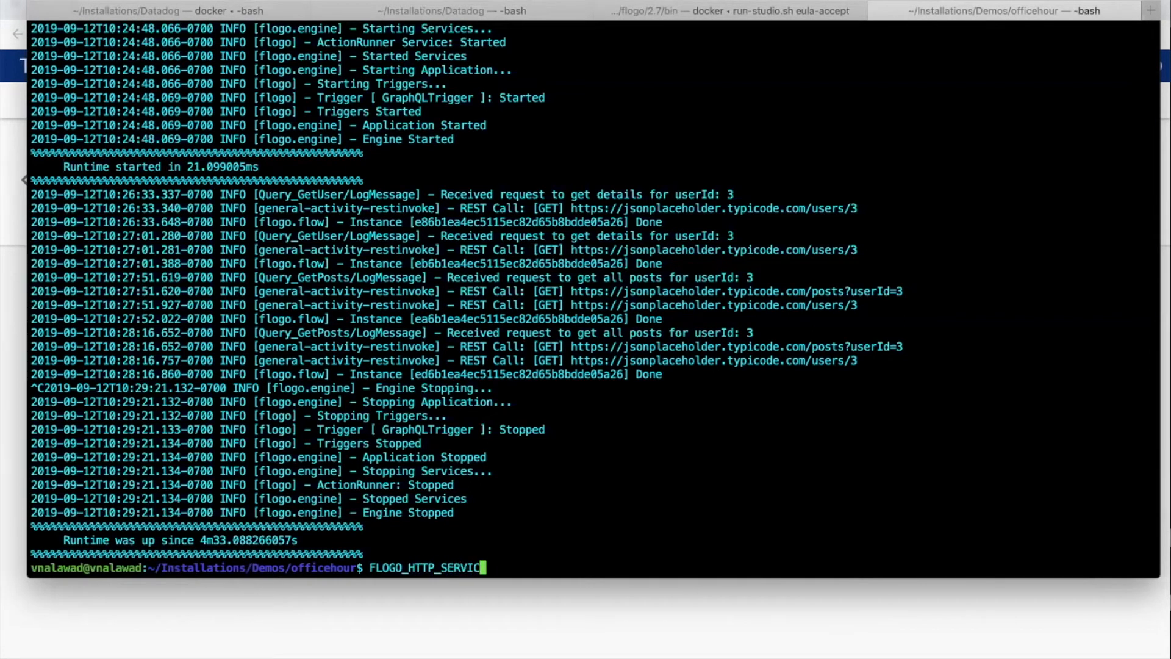
{"action": "type", "text": "E_PORT=7777 "}
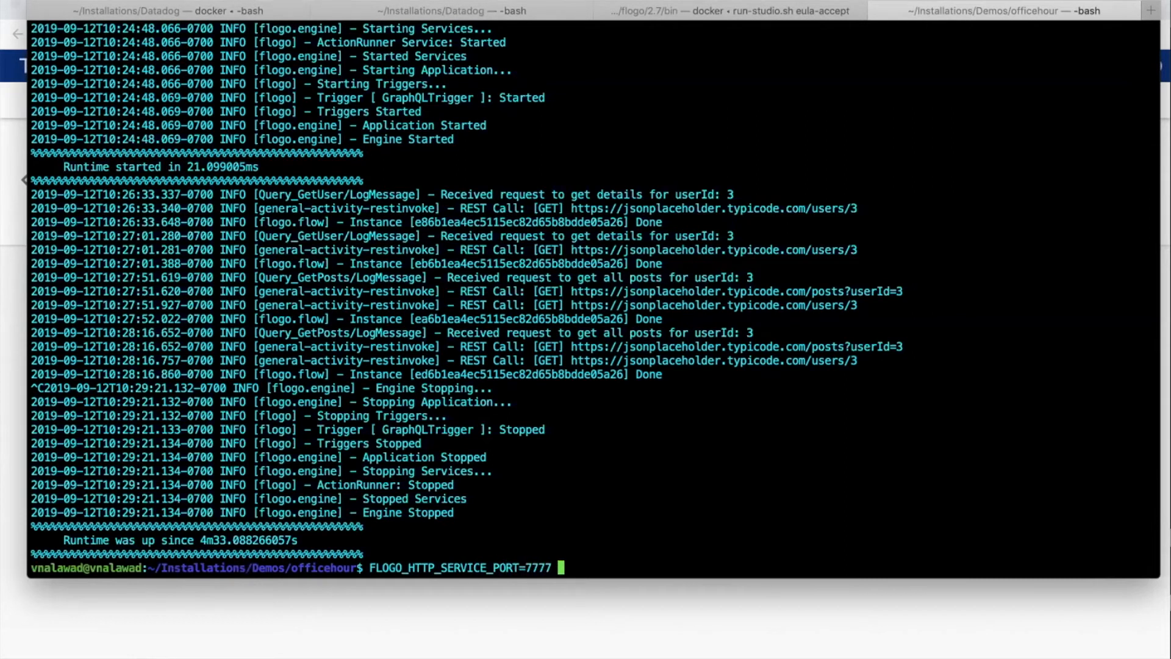
{"action": "type", "text": "./"}
{"action": "scroll", "coordinate": [437, 291], "scroll_direction": "up", "scroll_amount": 15}
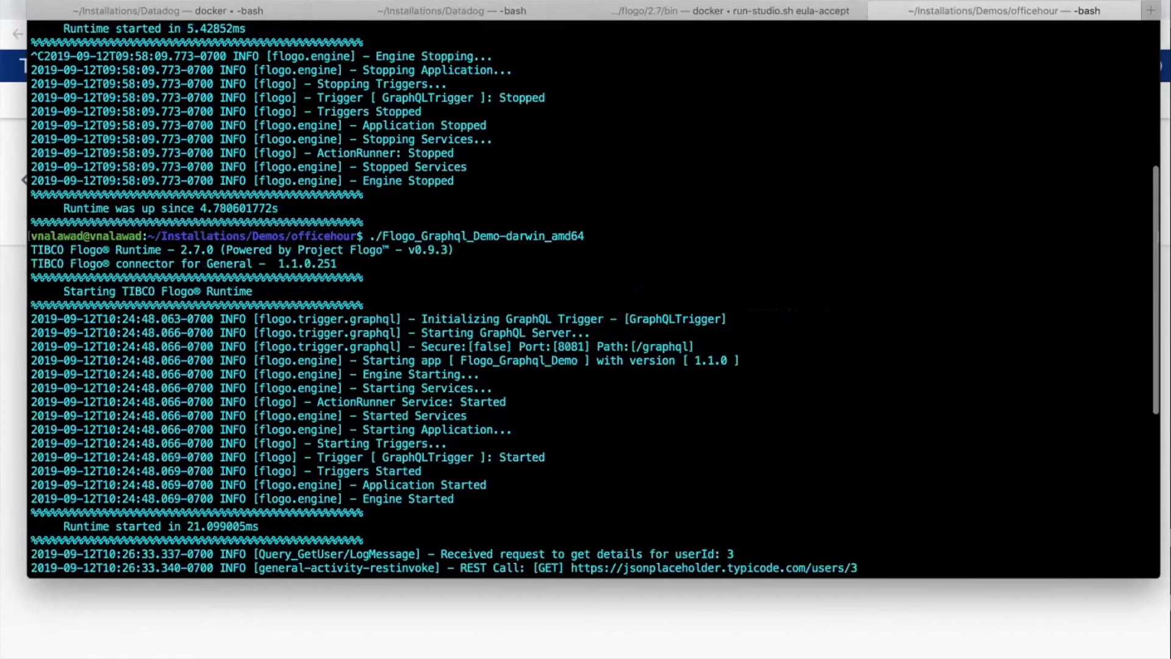
{"action": "scroll", "coordinate": [437, 292], "scroll_direction": "down", "scroll_amount": 15}
{"action": "type", "text": "Flo"}
{"action": "key", "text": "Tab"}
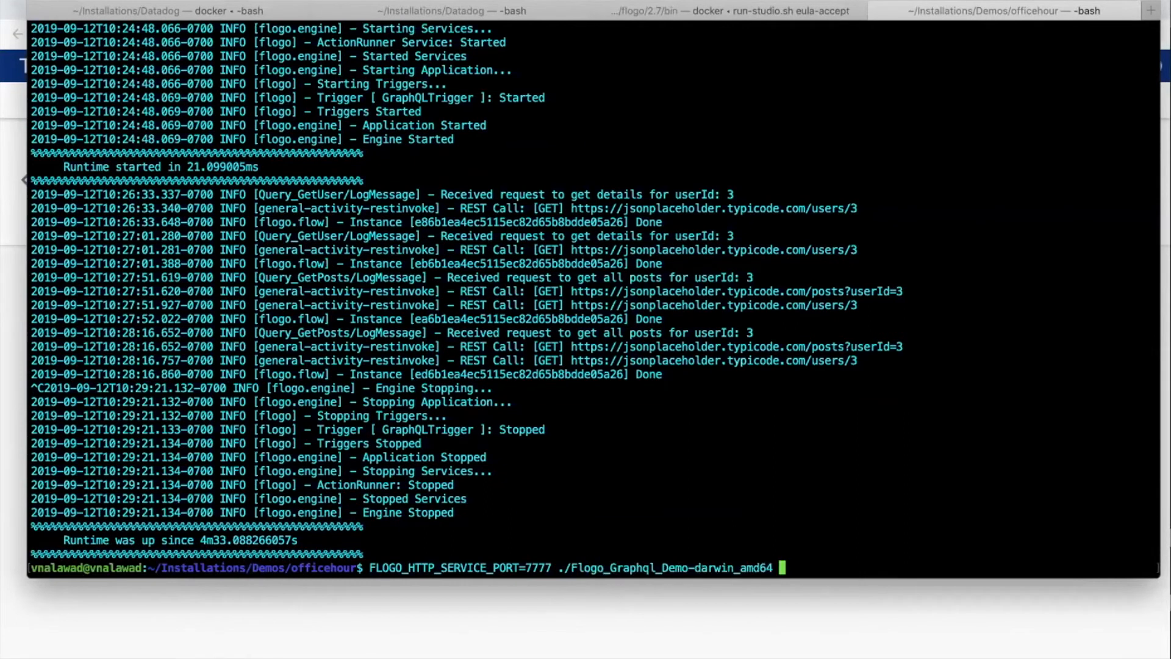
{"action": "key", "text": "Return"}
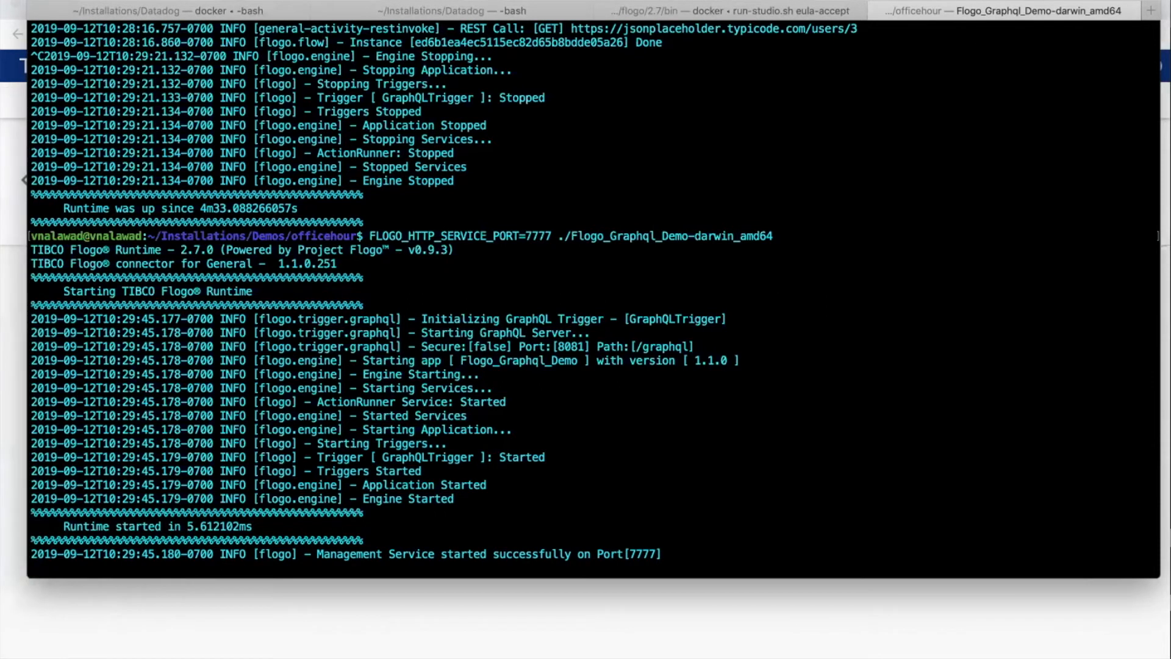
Try to launch Postman.
{"action": "key", "text": "super+space"}
{"action": "type", "text": "postman"}
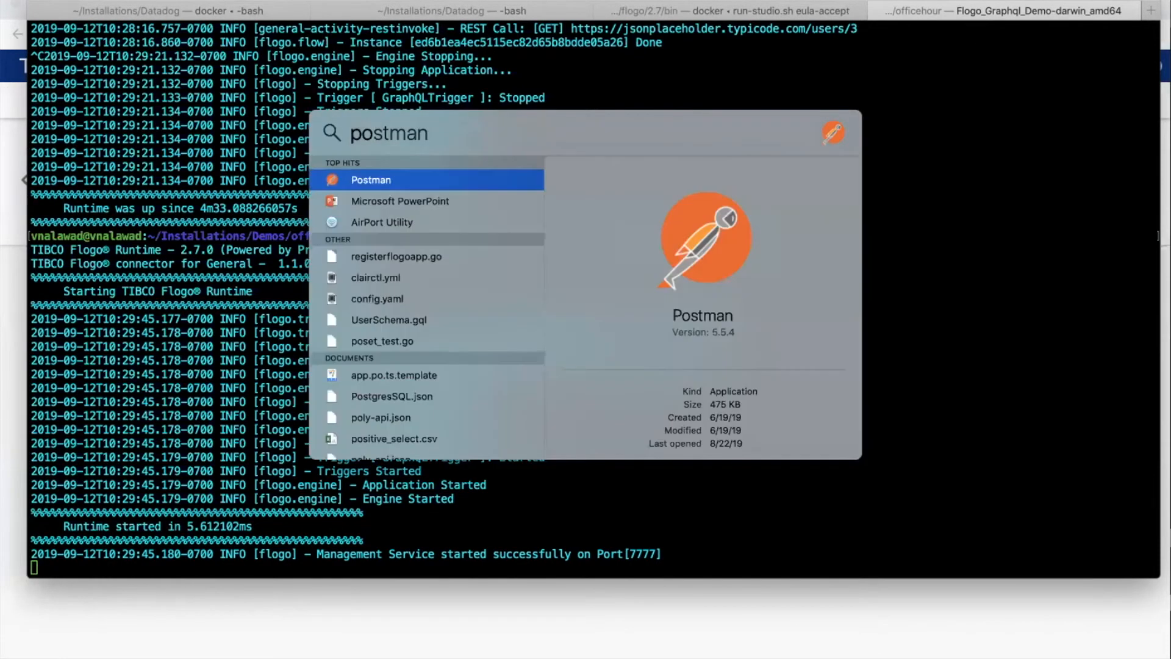
{"action": "left_click", "coordinate": [380, 178]}
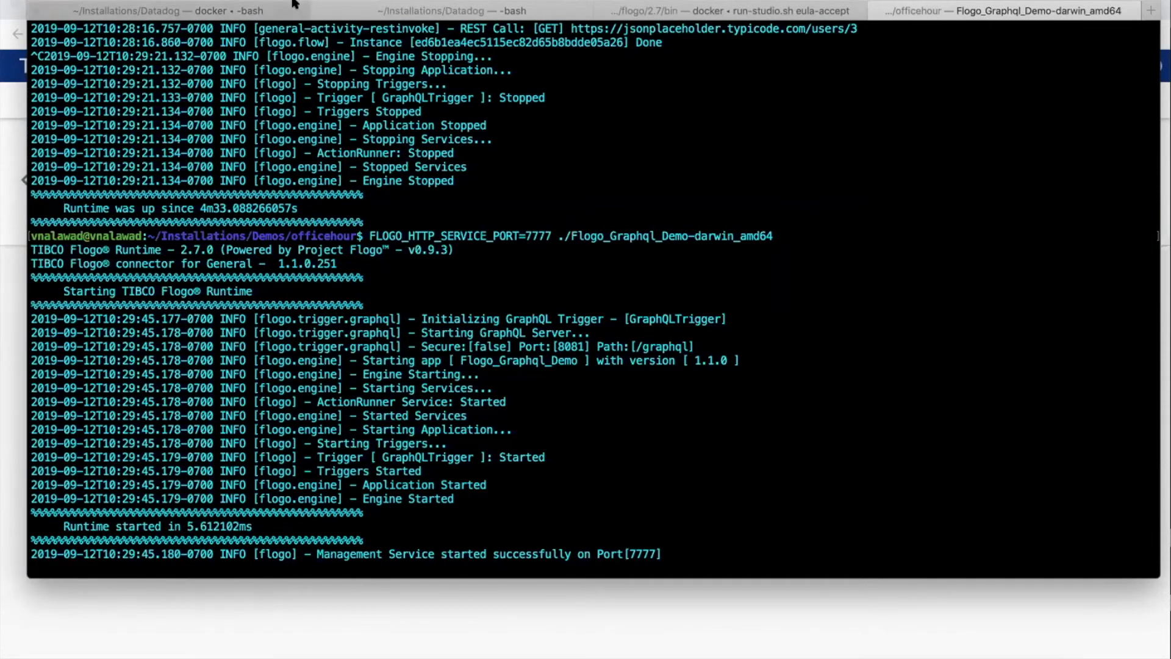
Move the Terminal window aside, switch to Chrome, and launch ARC from the Chrome apps page.
{"action": "left_click_drag", "start_coordinate": [333, 1], "coordinate": [398, 257]}
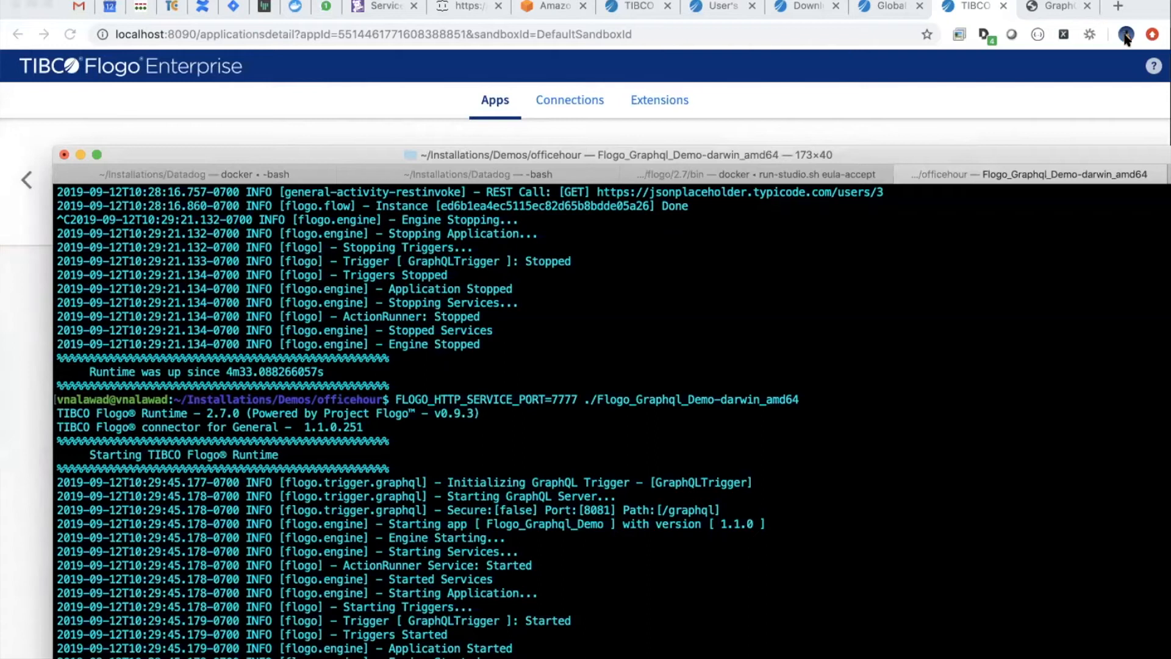
{"action": "left_click", "coordinate": [1128, 4]}
{"action": "left_click", "coordinate": [1117, 6]}
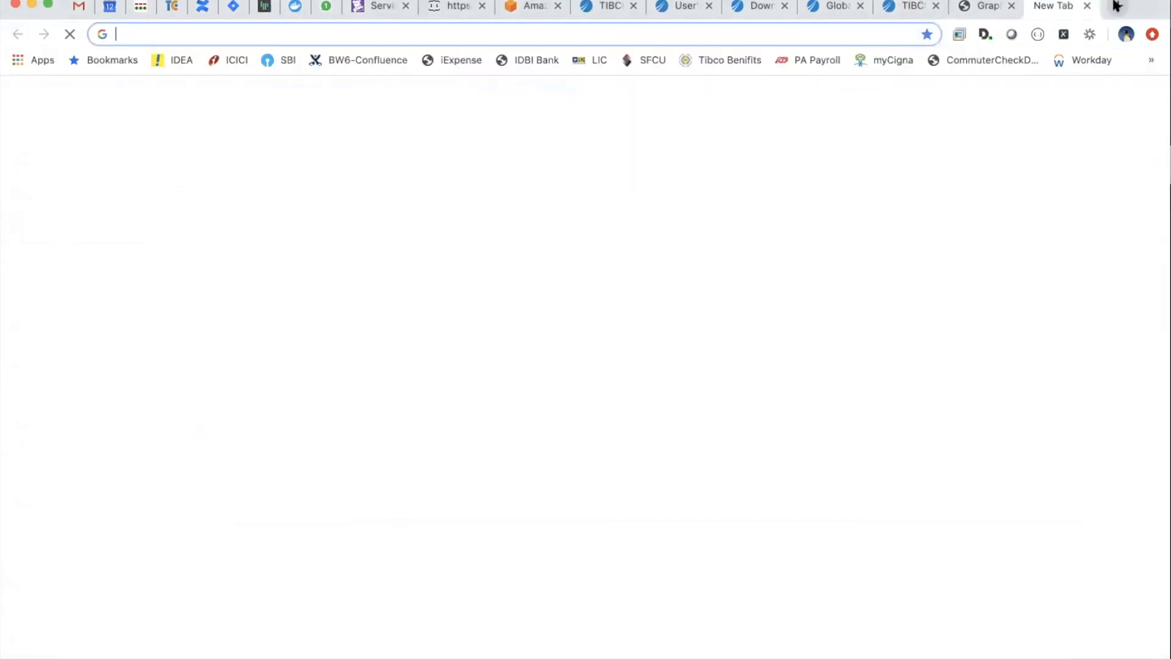
{"action": "left_click", "coordinate": [15, 61]}
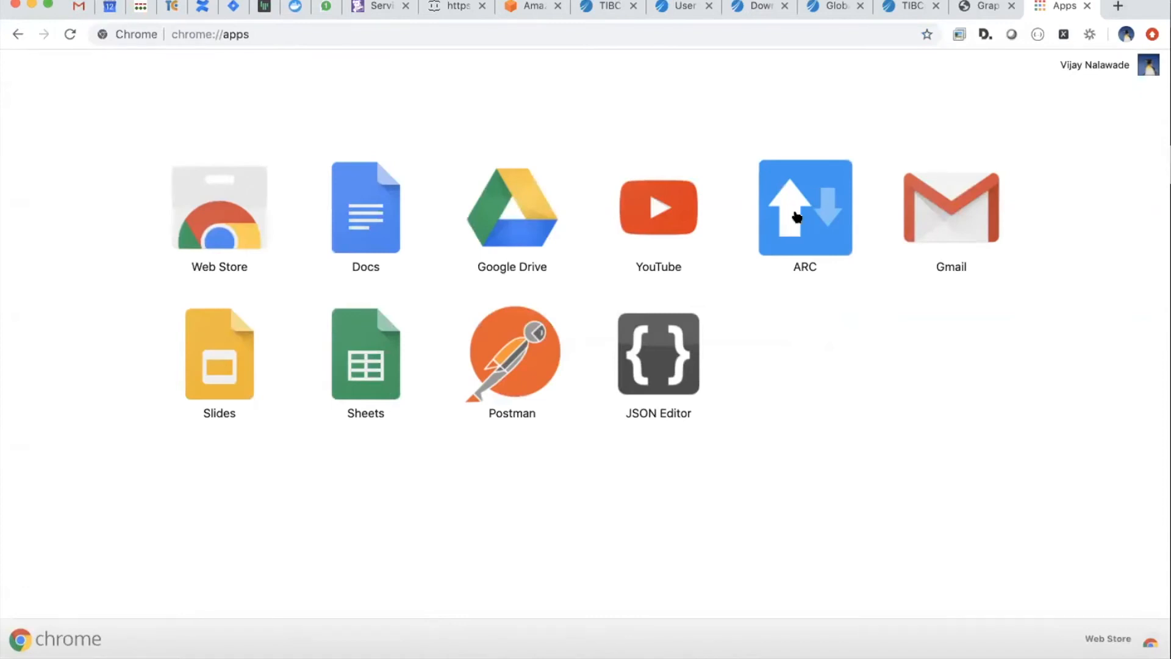
{"action": "left_click", "coordinate": [797, 214]}
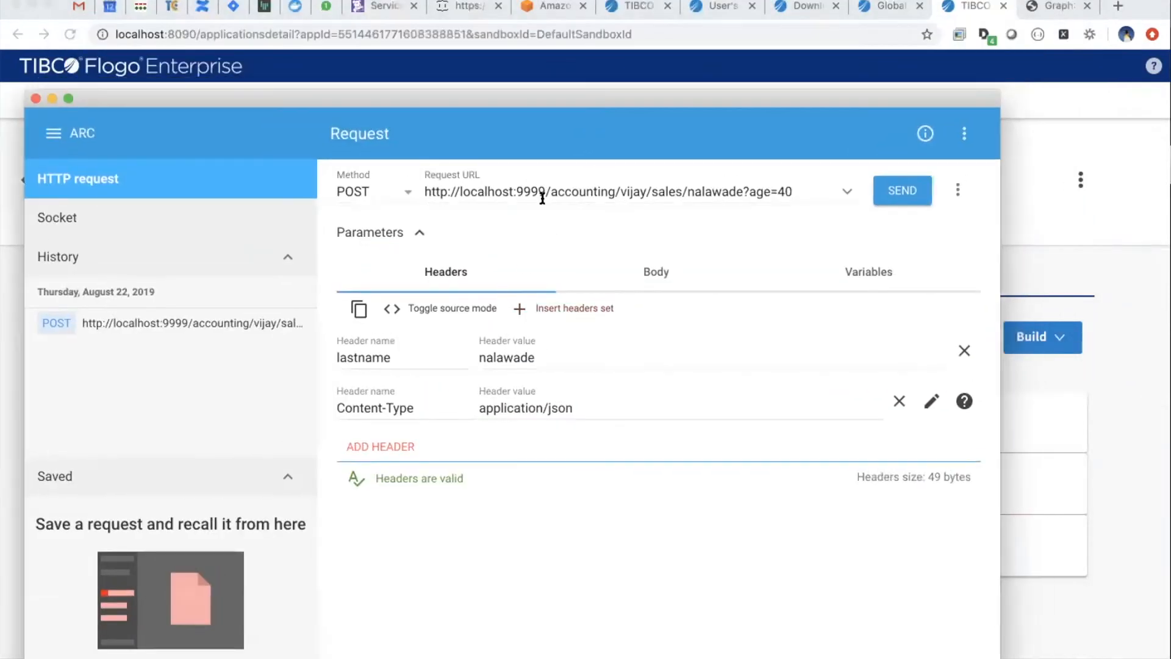
{"action": "left_click", "coordinate": [531, 191]}
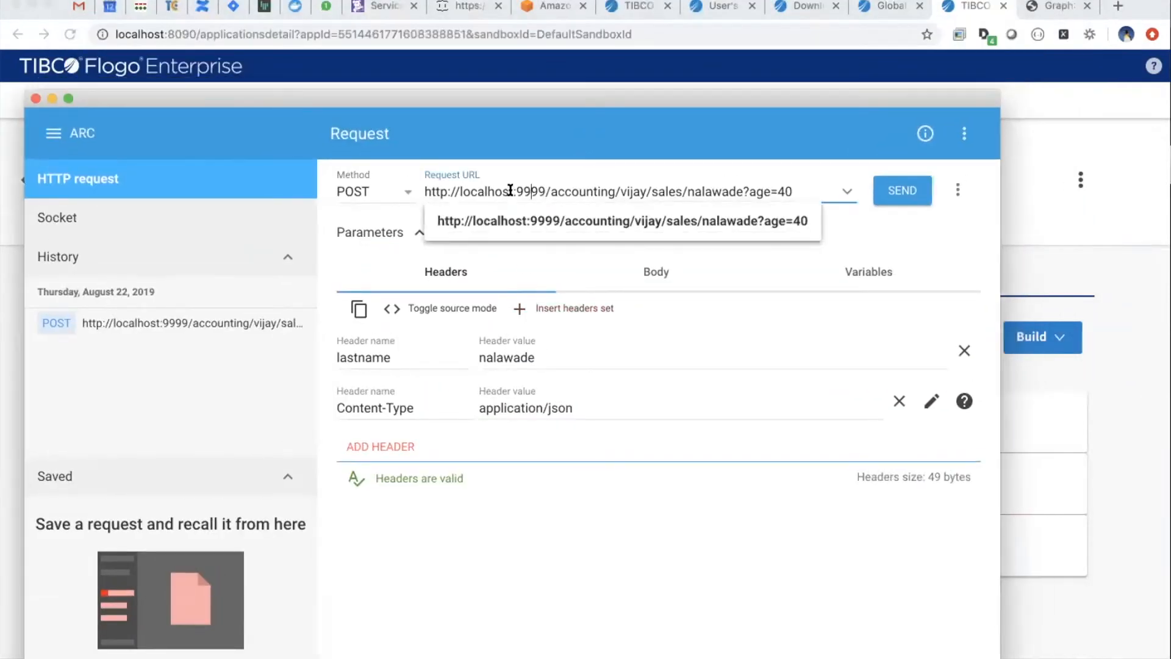
{"action": "left_click_drag", "start_coordinate": [516, 191], "coordinate": [541, 191]}
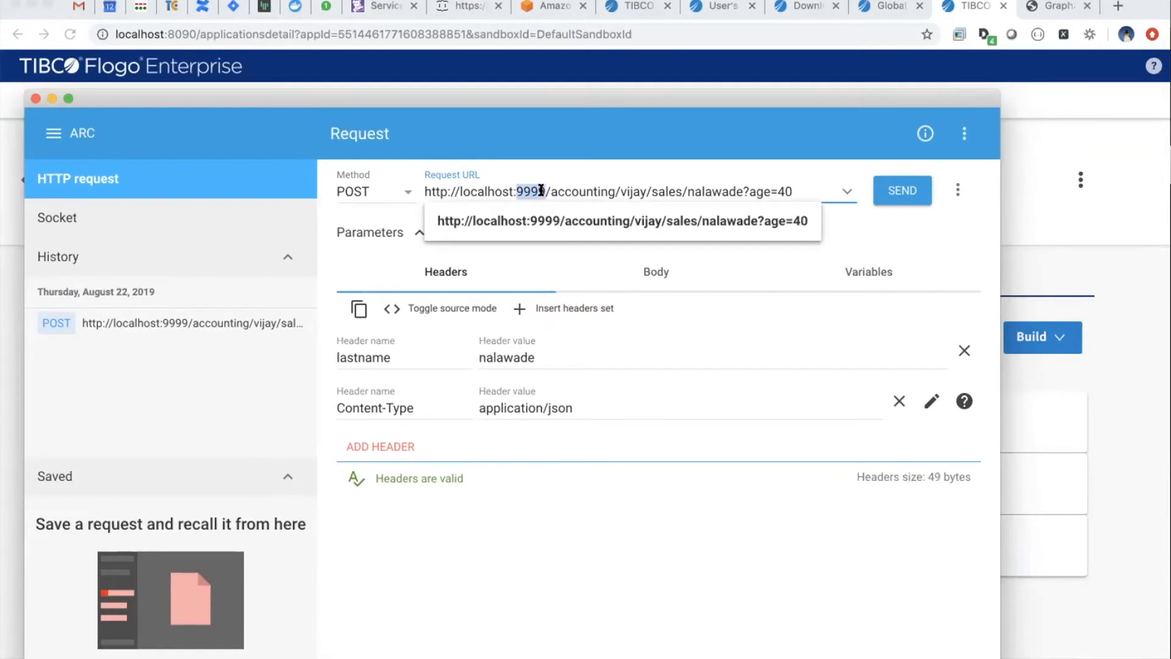
{"action": "key", "text": "BackSpace"}
{"action": "type", "text": "7777"}
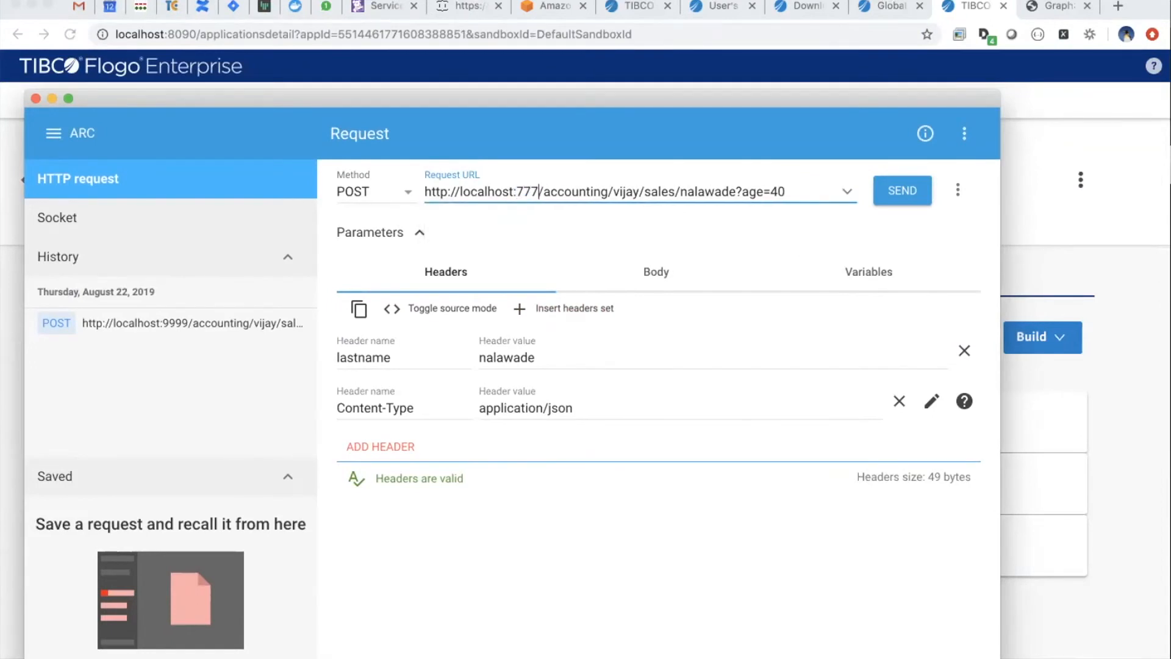
{"action": "left_click_drag", "start_coordinate": [550, 191], "coordinate": [789, 185]}
{"action": "type", "text": "app"}
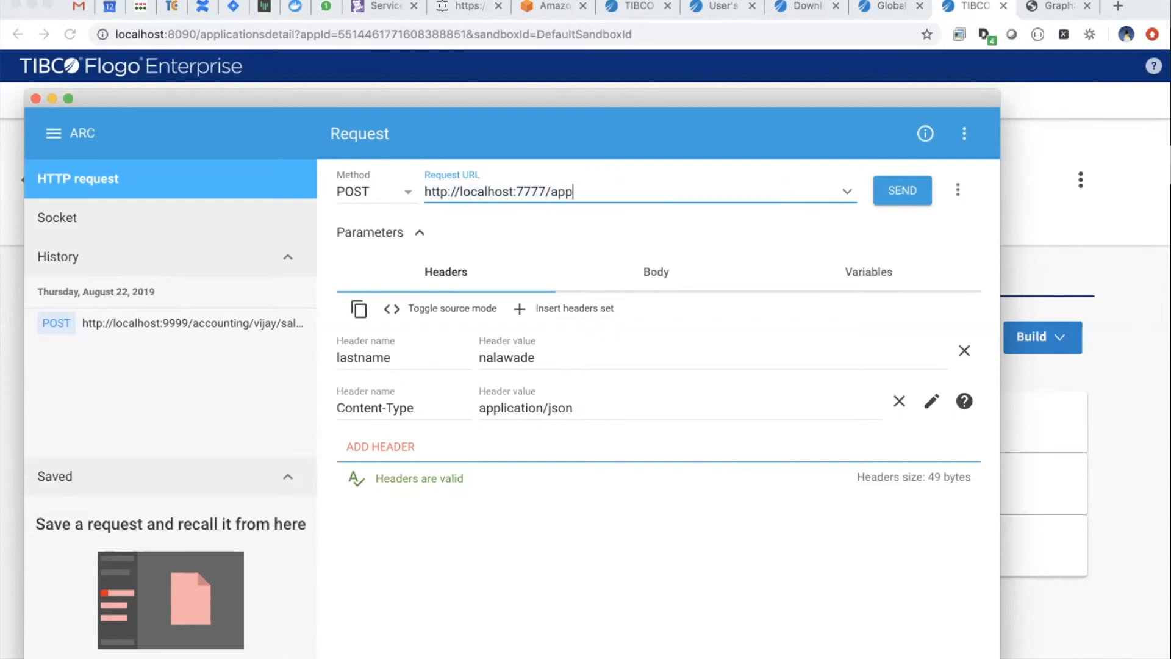
{"action": "type", "text": "/metrics"}
{"action": "left_click", "coordinate": [903, 190]}
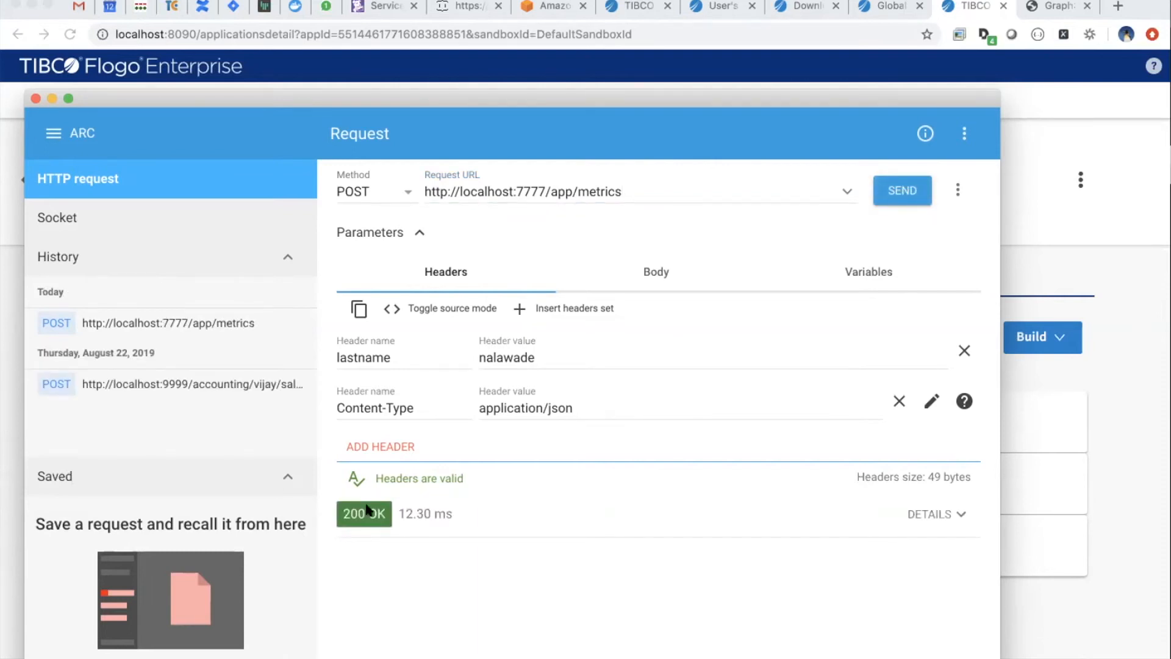
{"action": "left_click", "coordinate": [18, 466]}
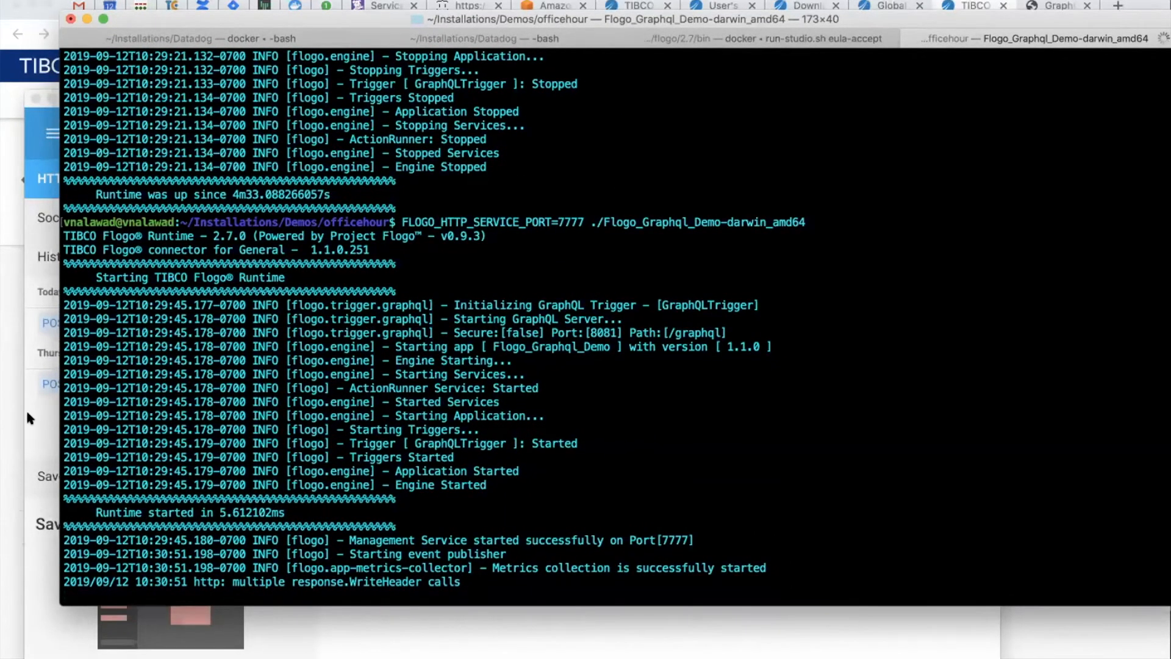
{"action": "mouse_move", "coordinate": [2, 355]}
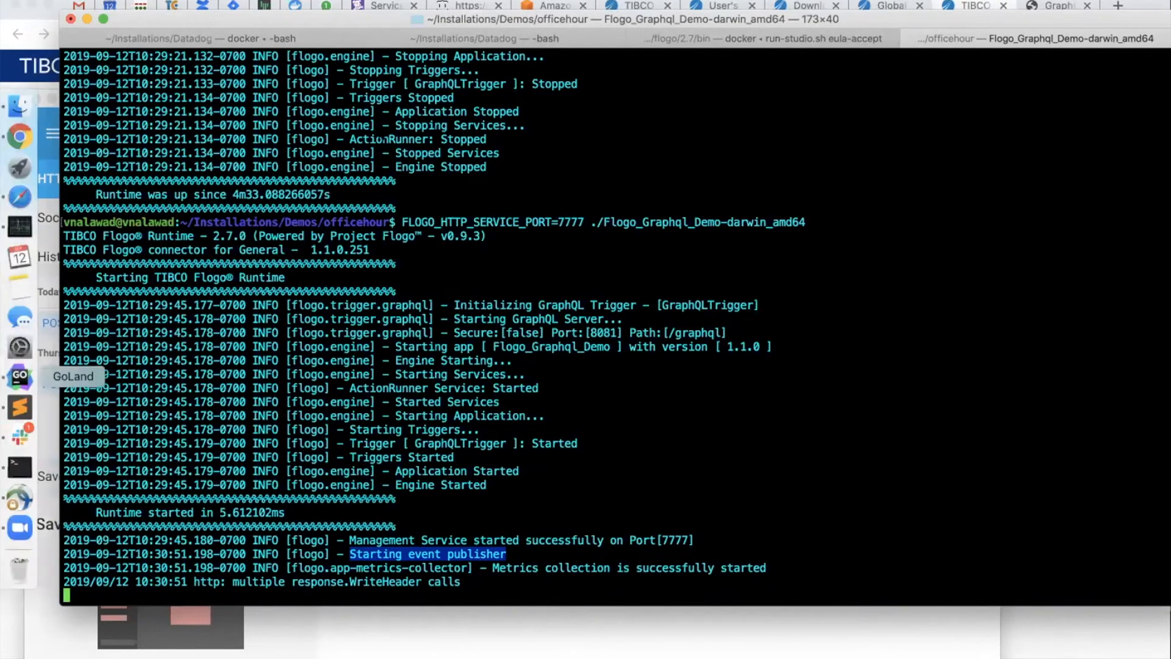
Switch to the GraphQL Playground page in Chrome and add the id field to the user selection of the GetPosts query.
{"action": "left_click", "coordinate": [1047, 3]}
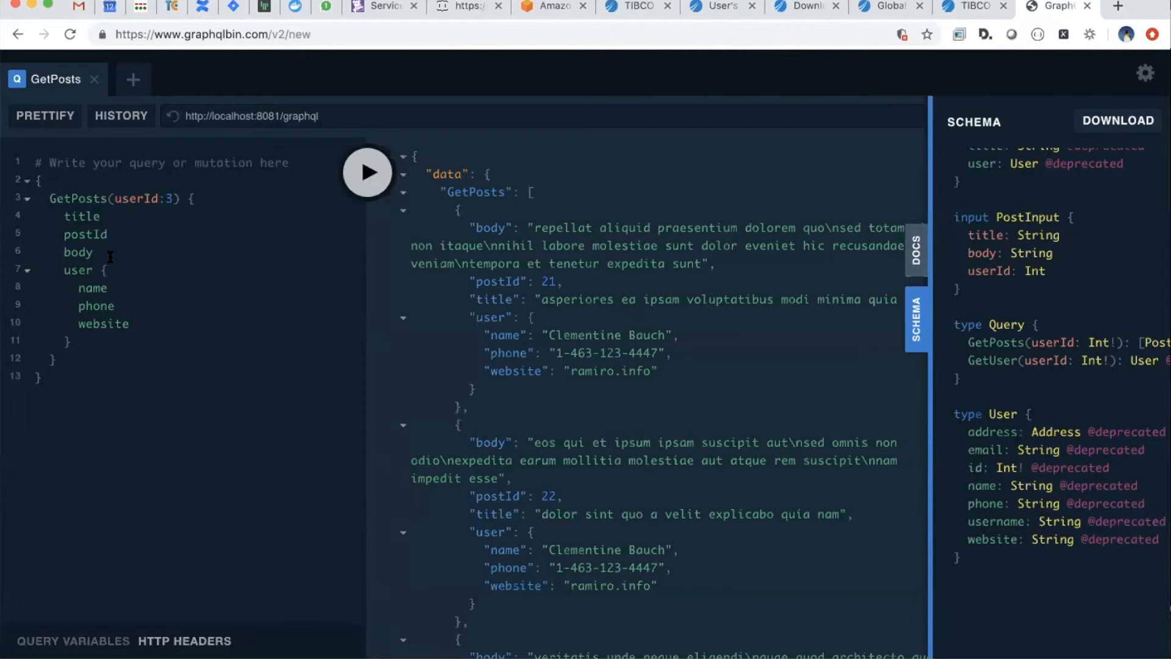
{"action": "left_click", "coordinate": [111, 256]}
{"action": "key", "text": "Return"}
{"action": "key", "text": "ctrl+space"}
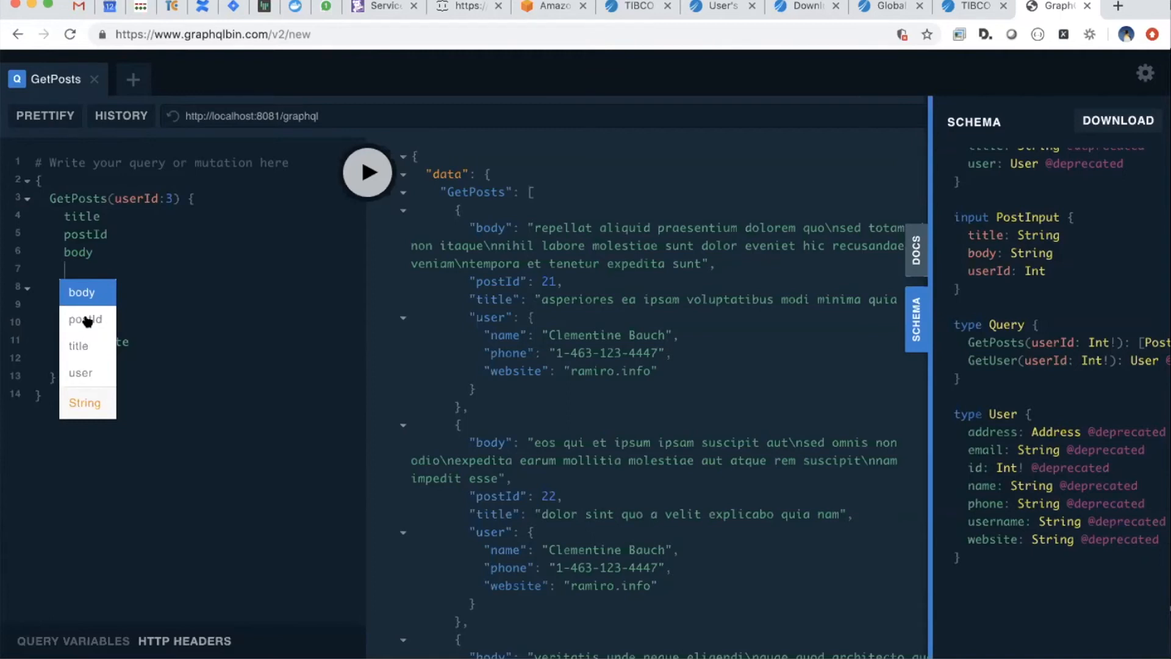
{"action": "left_click", "coordinate": [159, 282]}
{"action": "key", "text": "Return"}
{"action": "key", "text": "ctrl+space"}
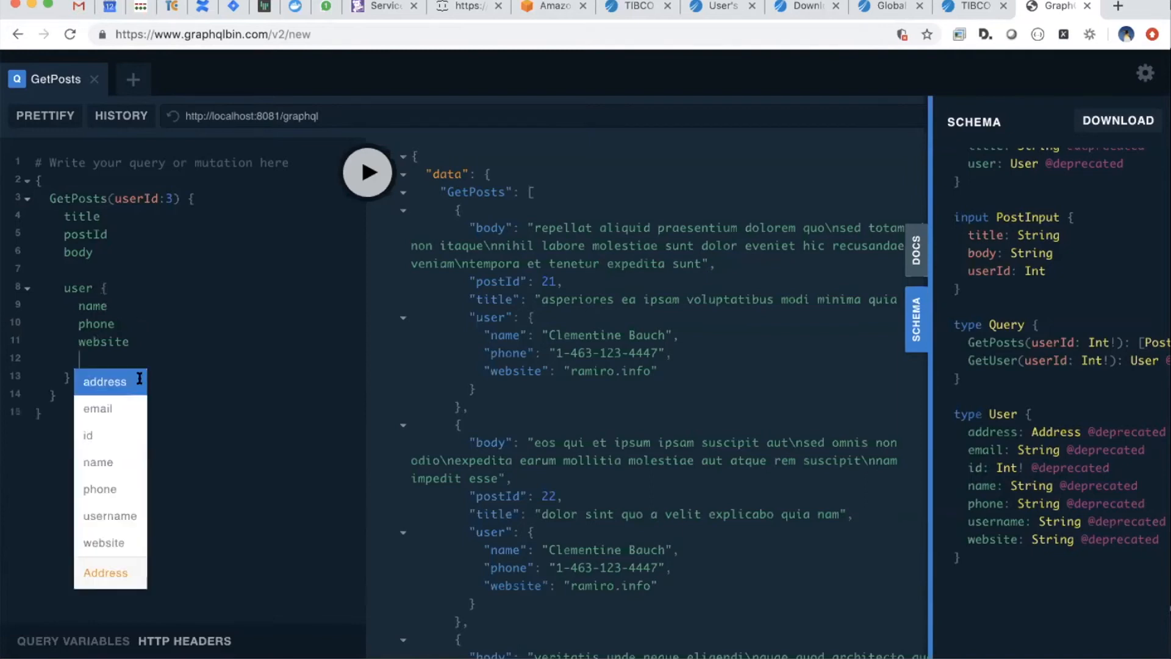
{"action": "left_click", "coordinate": [91, 434]}
Run the GetPosts query several times in succession.
{"action": "left_click", "coordinate": [357, 186]}
{"action": "left_click", "coordinate": [356, 186]}
{"action": "left_click", "coordinate": [357, 186]}
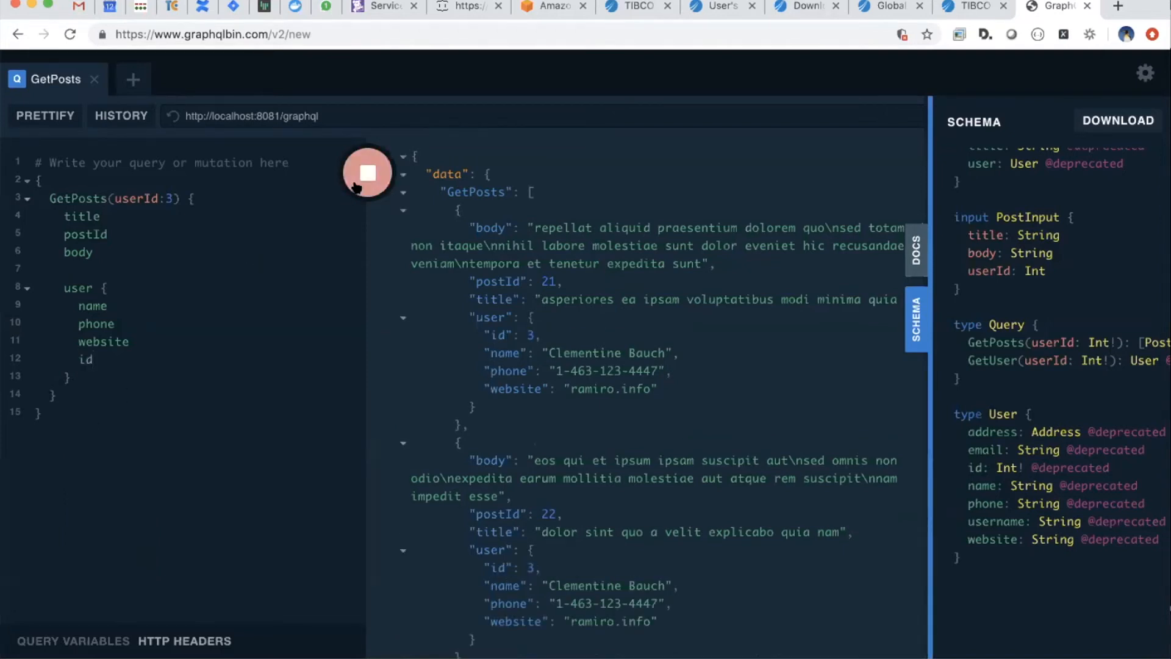
Switch to Terminal, review the log entries for the GetPosts requests, and move the Terminal window aside.
{"action": "mouse_move", "coordinate": [18, 461]}
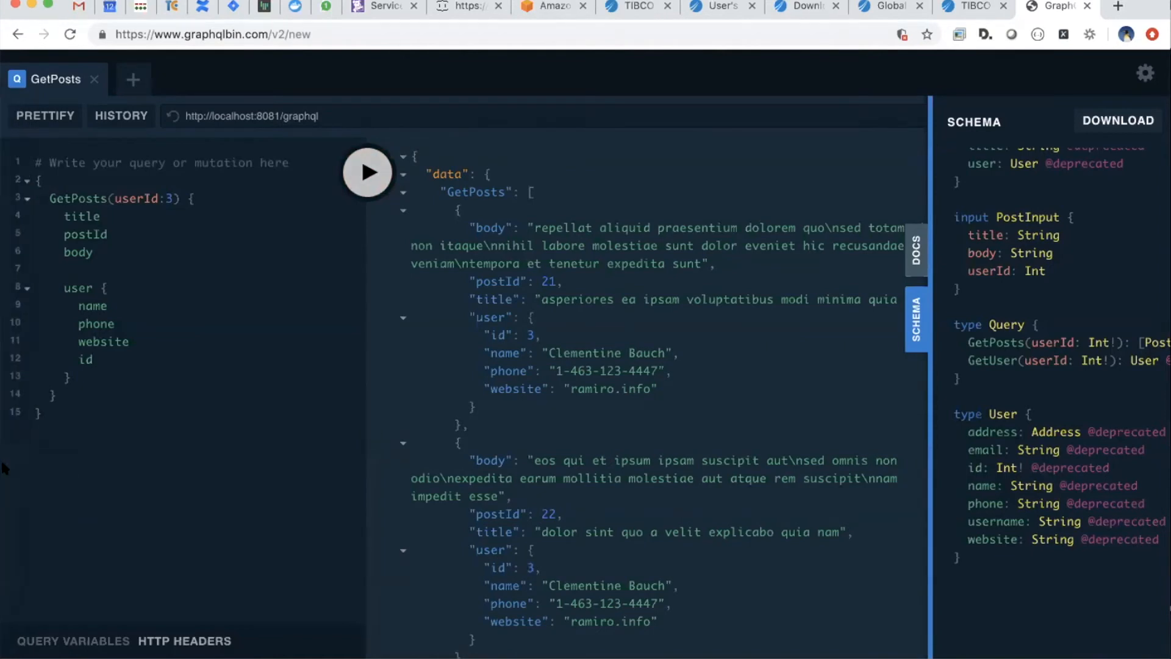
{"action": "mouse_move", "coordinate": [3, 478]}
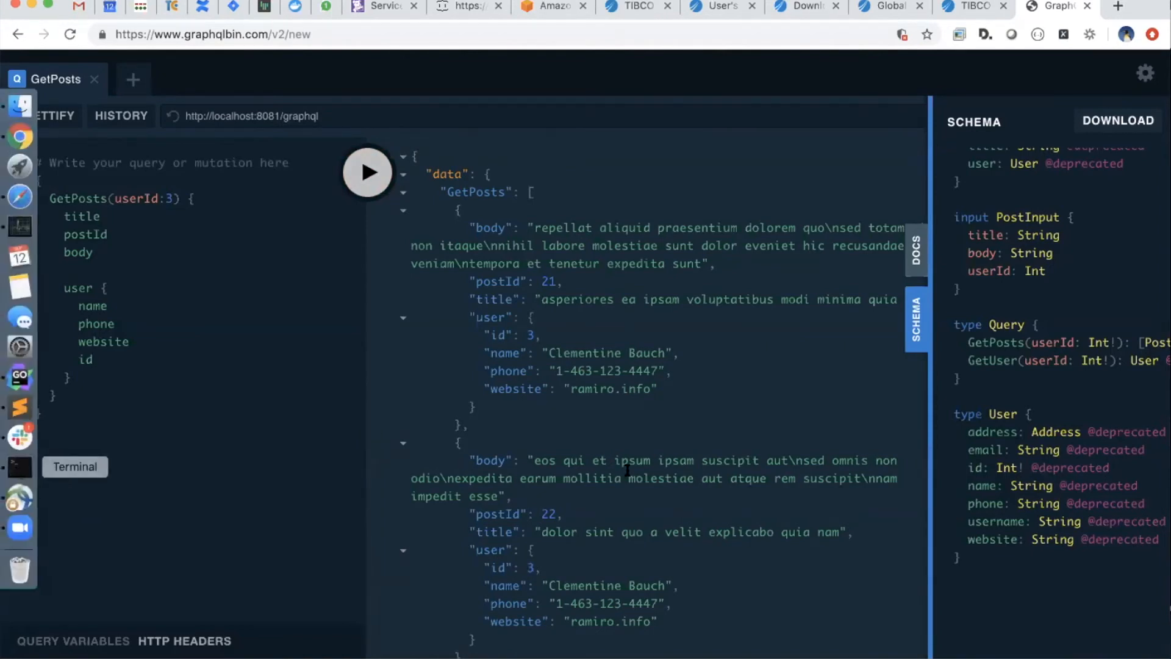
{"action": "left_click", "coordinate": [20, 467]}
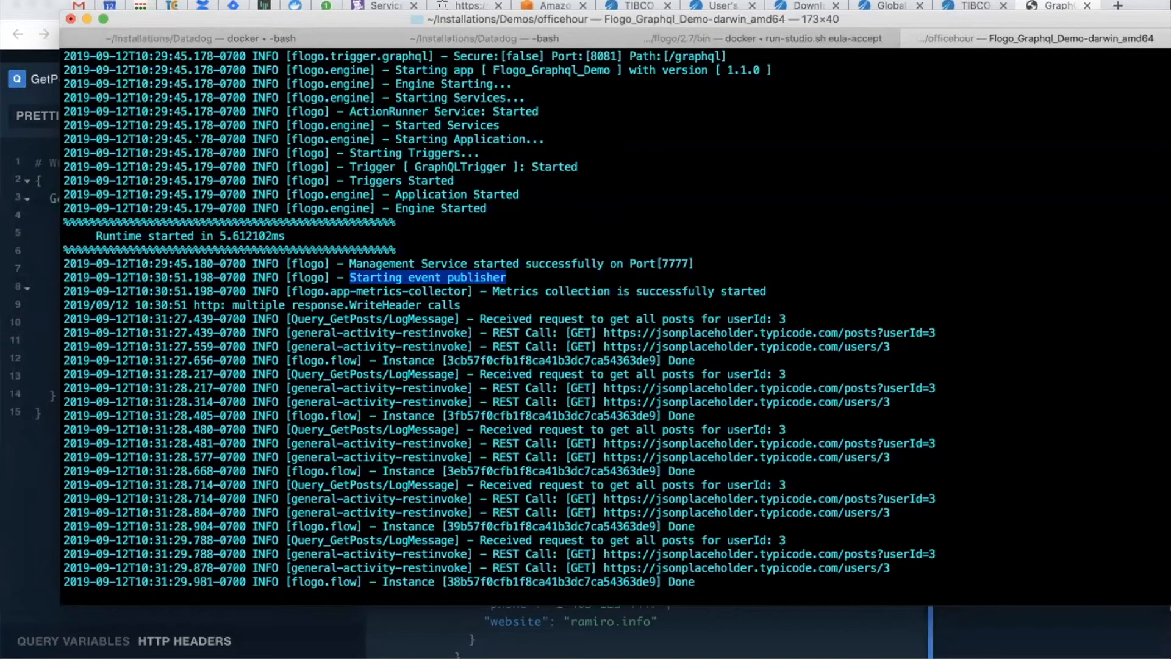
{"action": "left_click_drag", "start_coordinate": [378, 19], "coordinate": [413, 93]}
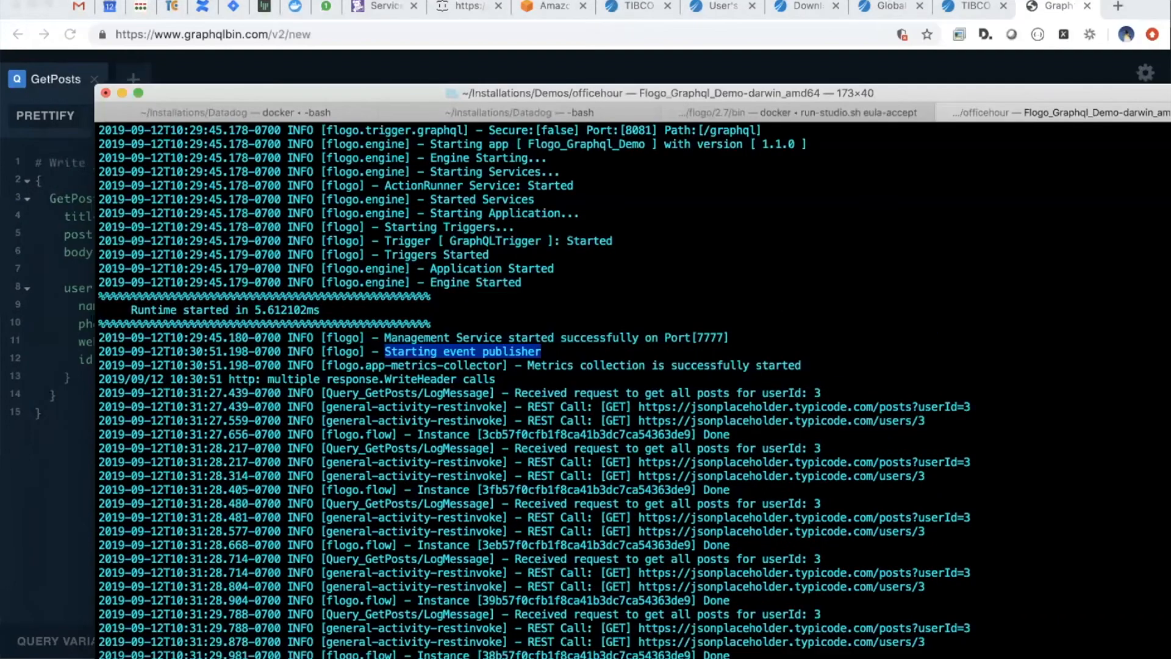
{"action": "left_click_drag", "start_coordinate": [489, 95], "coordinate": [524, 209]}
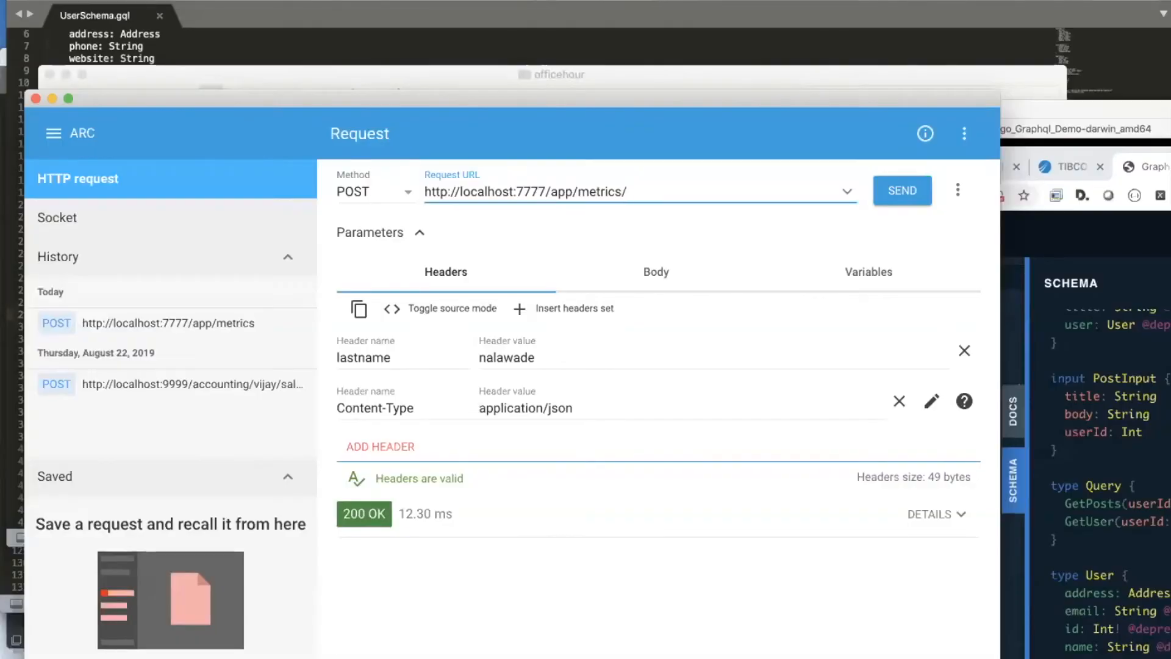
{"action": "type", "text": "flows"}
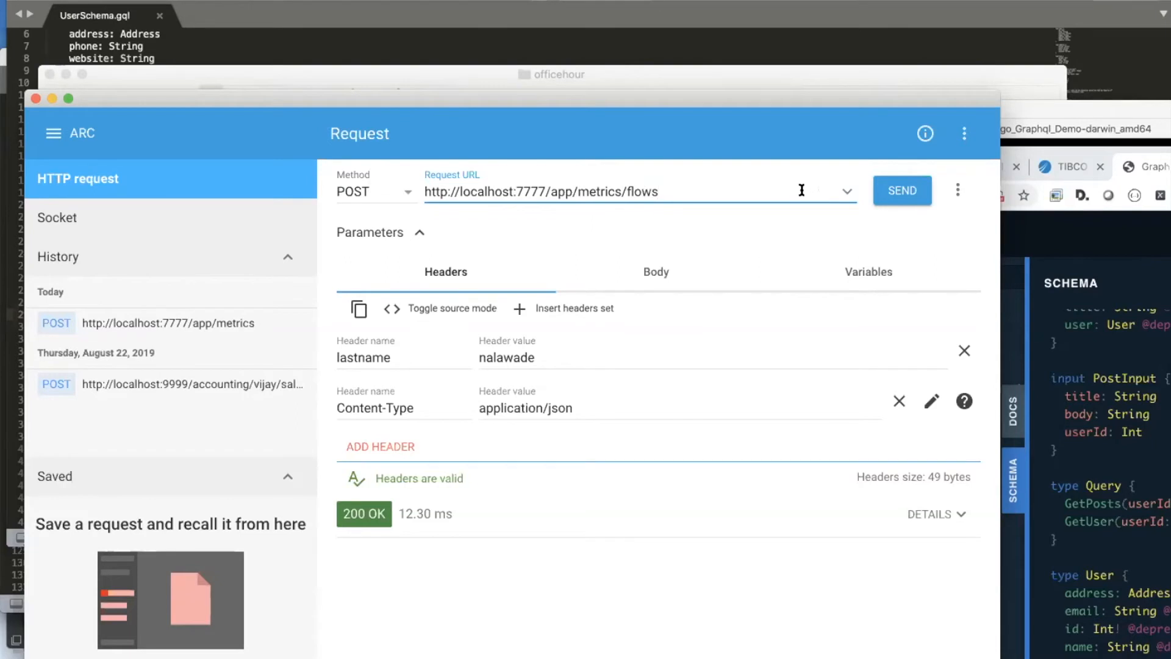
{"action": "left_click", "coordinate": [400, 192]}
{"action": "left_click", "coordinate": [361, 191]}
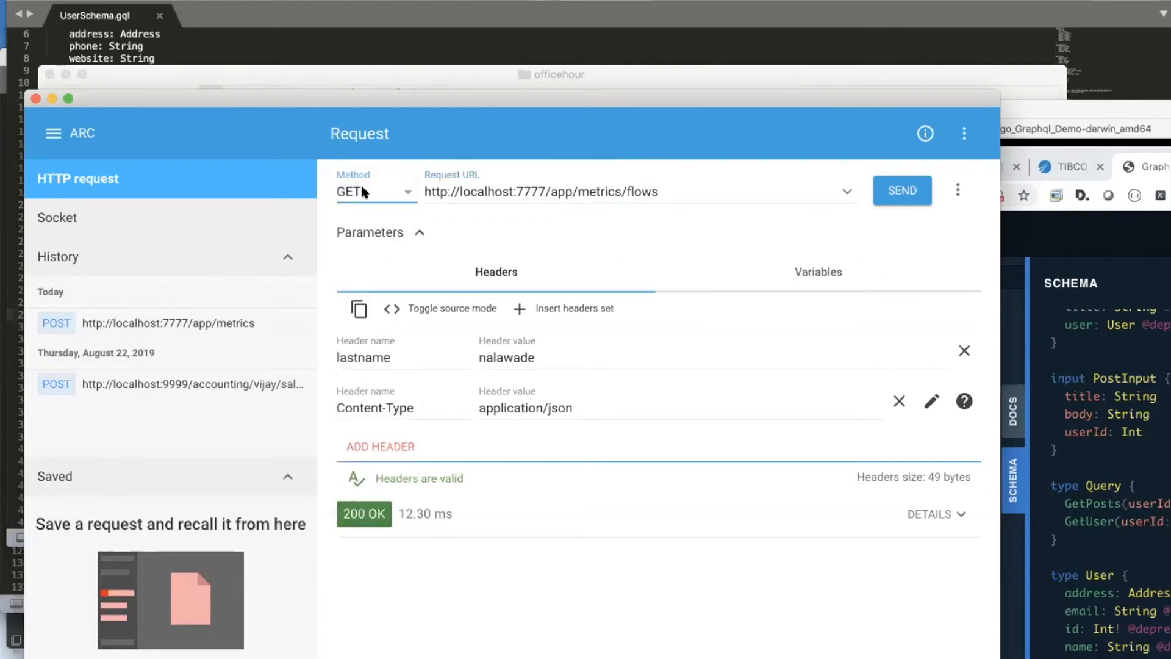
{"action": "left_click", "coordinate": [897, 187]}
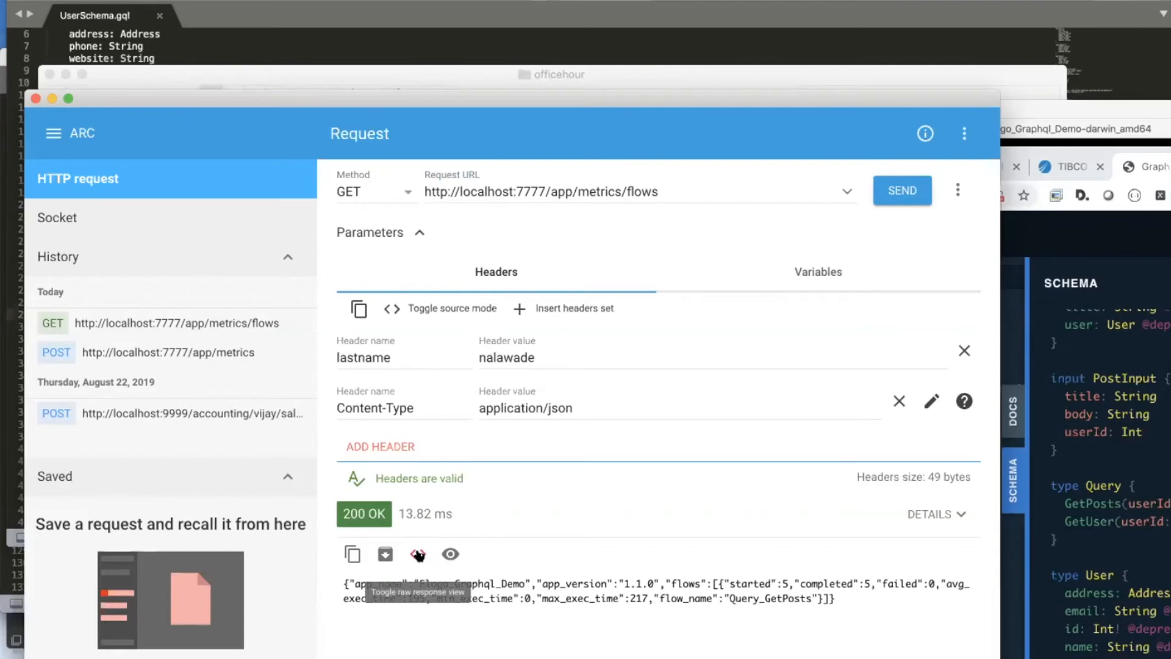
Show the raw flow metrics response, copy it, and allow ARC's clipboard permission.
{"action": "left_click", "coordinate": [418, 555]}
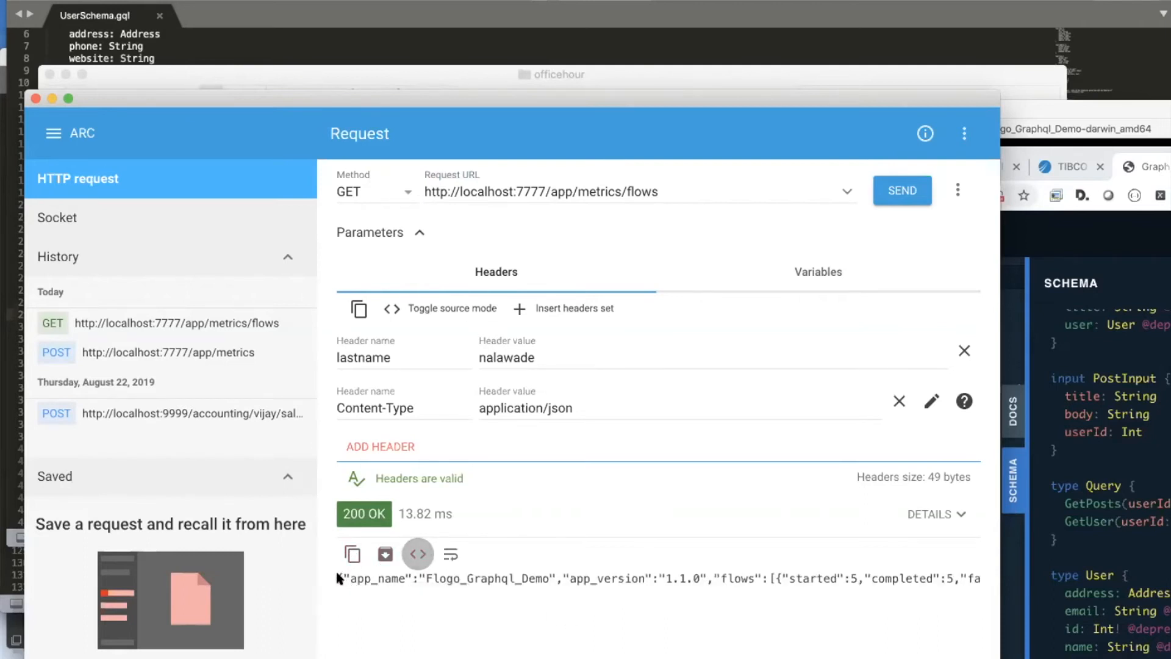
{"action": "left_click", "coordinate": [351, 555]}
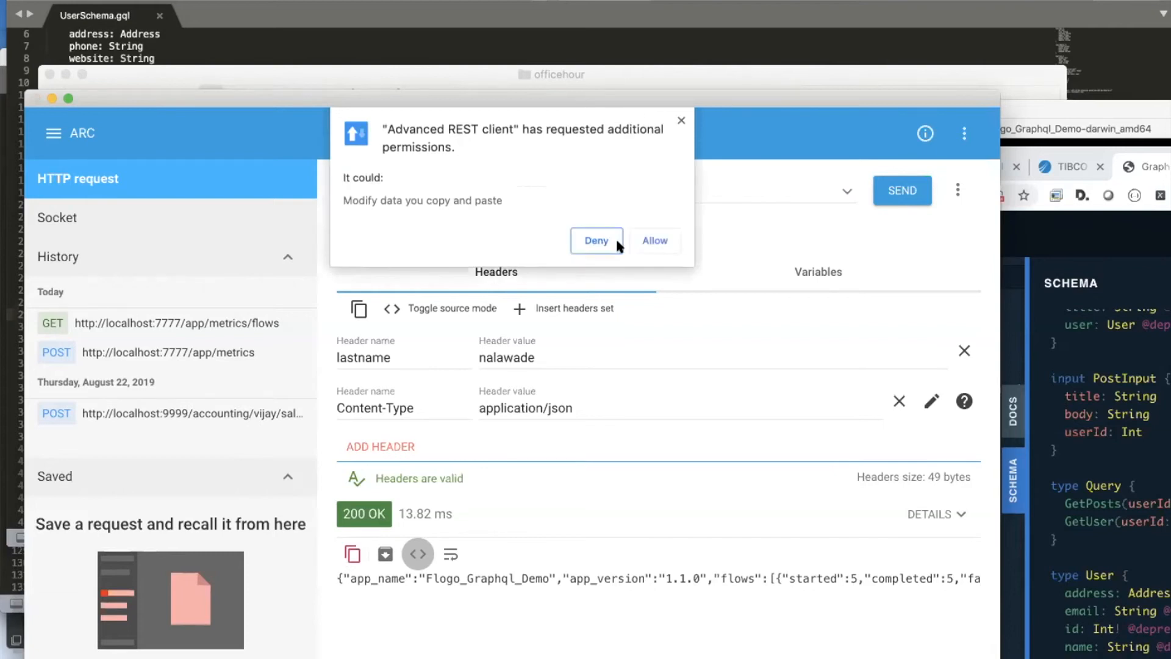
{"action": "left_click", "coordinate": [640, 242]}
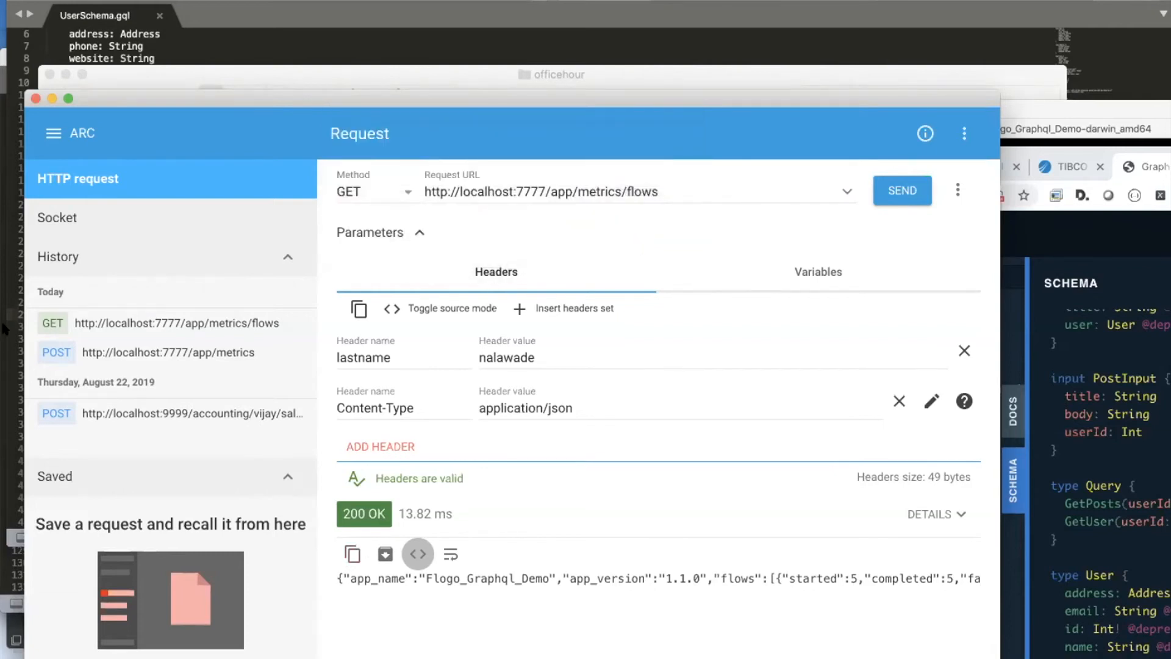
Switch to Sublime Text, create a new file beside UserSchema.gql, and paste the copied metrics JSON into it.
{"action": "mouse_move", "coordinate": [18, 467]}
{"action": "left_click", "coordinate": [22, 408]}
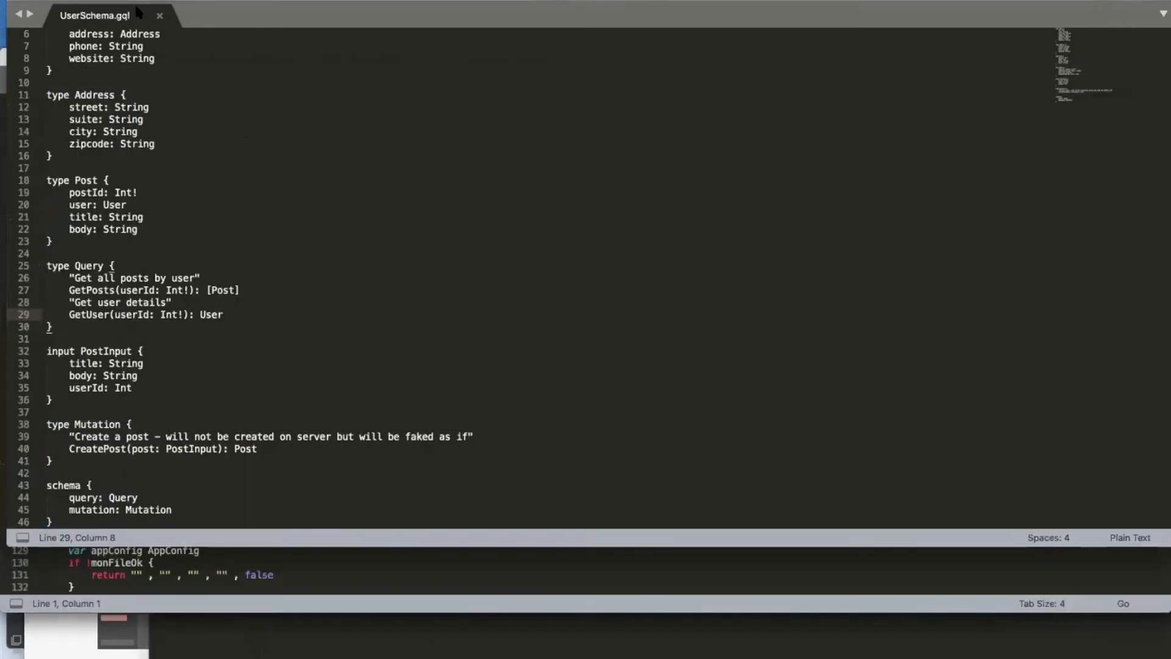
{"action": "right_click", "coordinate": [126, 14]}
{"action": "left_click", "coordinate": [183, 77]}
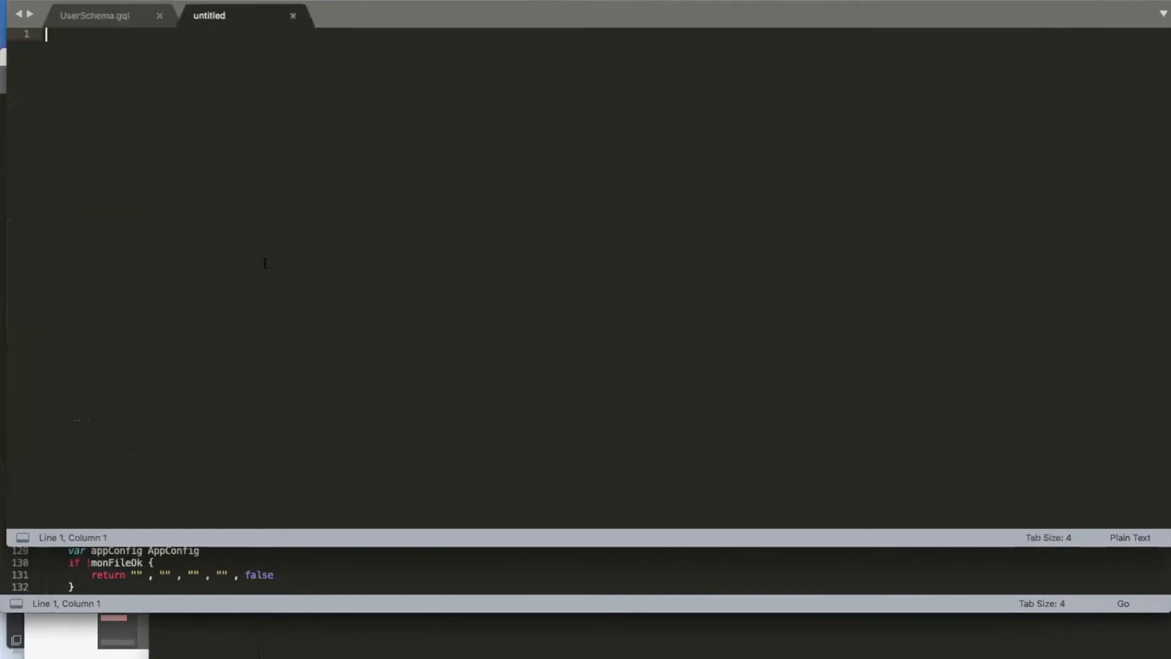
{"action": "key", "text": "super+v"}
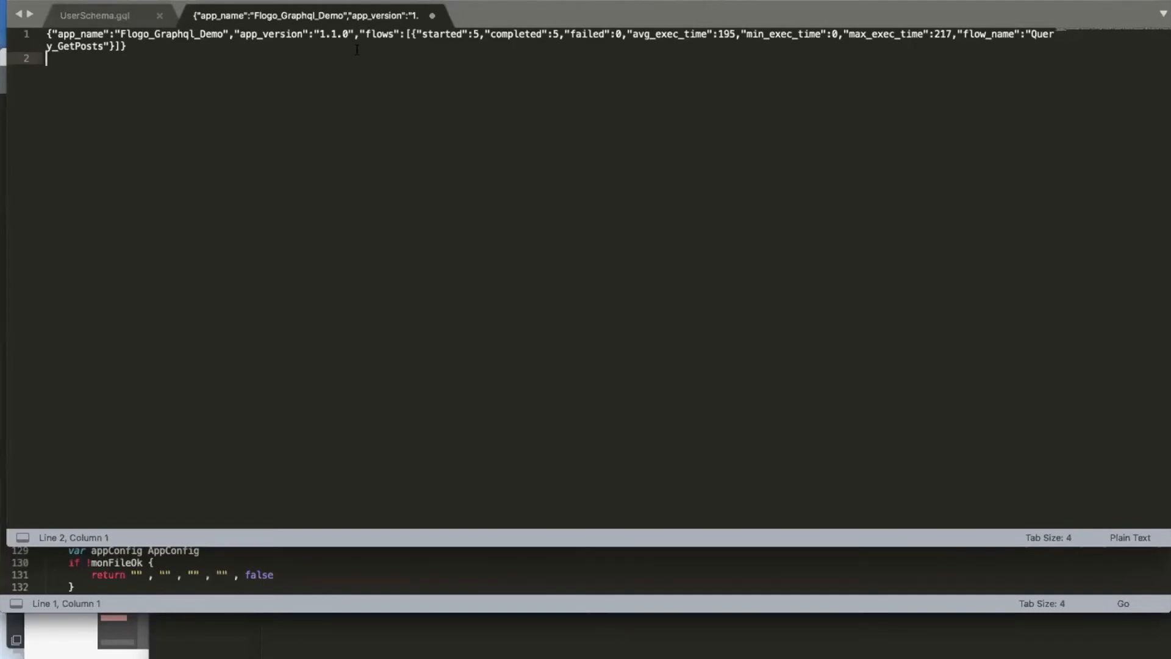
Move the editor window down and select the flow name Query_GetPosts in the pasted JSON to examine its metrics.
{"action": "left_click", "coordinate": [104, 47]}
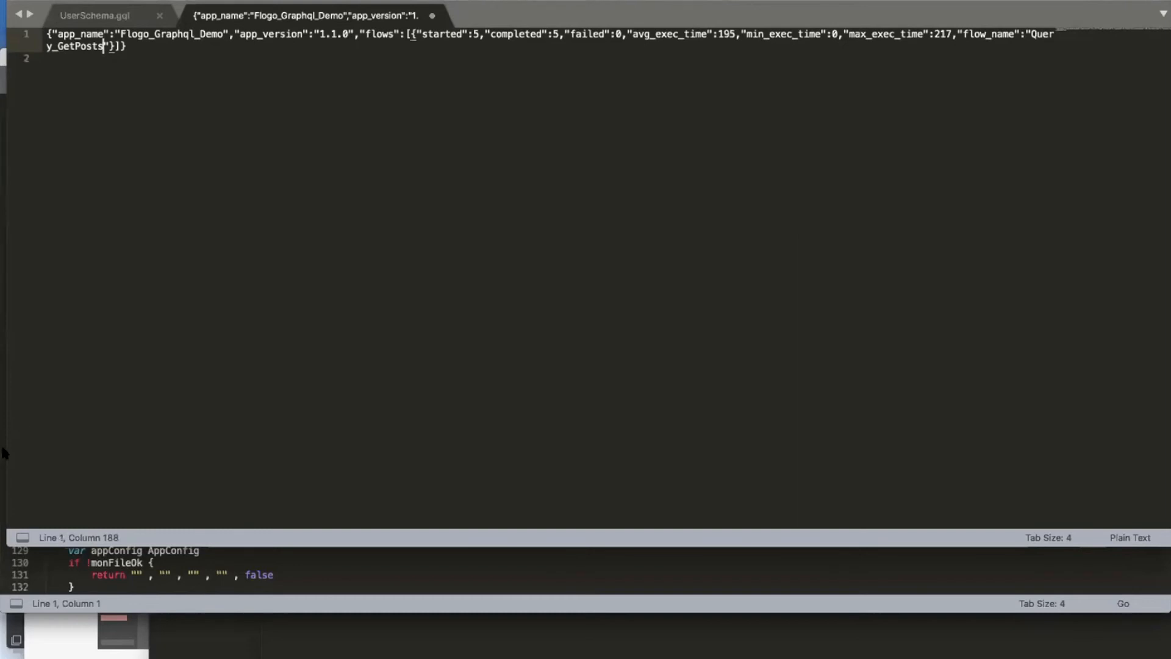
{"action": "mouse_move", "coordinate": [12, 467]}
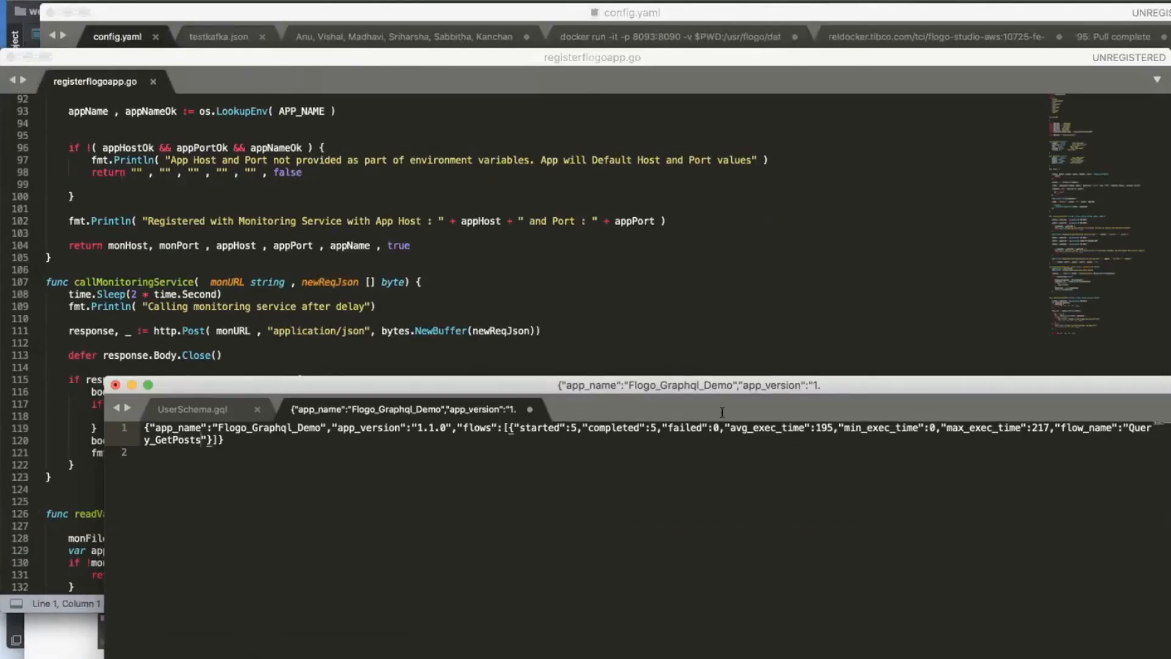
{"action": "left_click_drag", "start_coordinate": [1129, 428], "coordinate": [201, 440]}
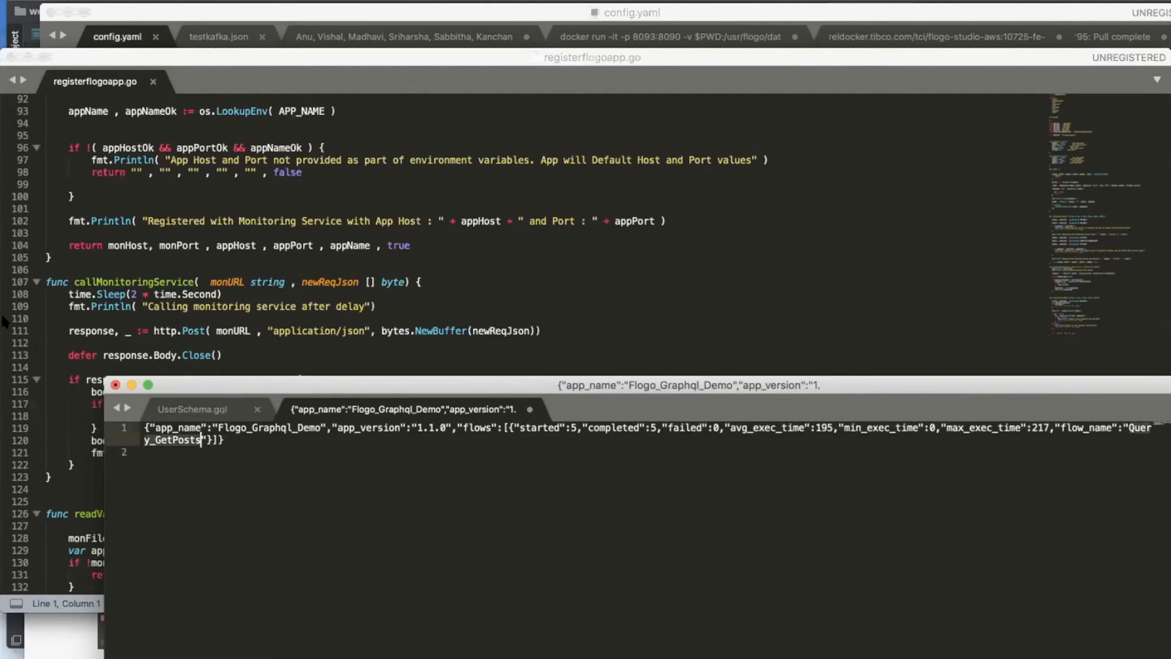
{"action": "left_click_drag", "start_coordinate": [152, 1], "coordinate": [223, 100]}
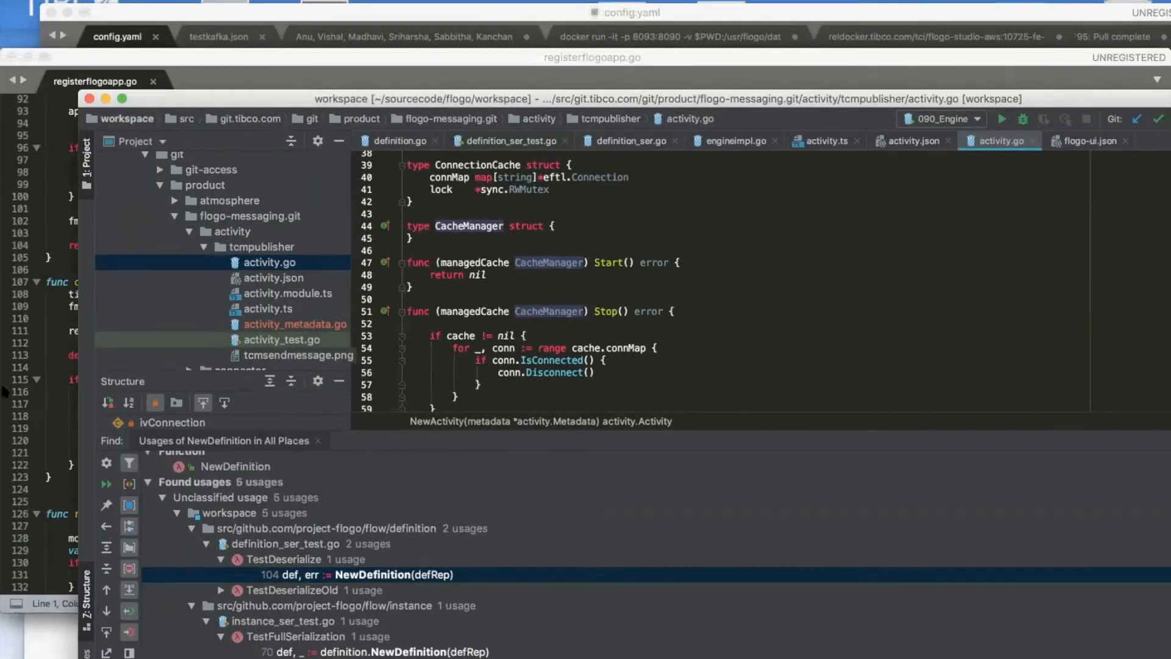
{"action": "mouse_move", "coordinate": [5, 393]}
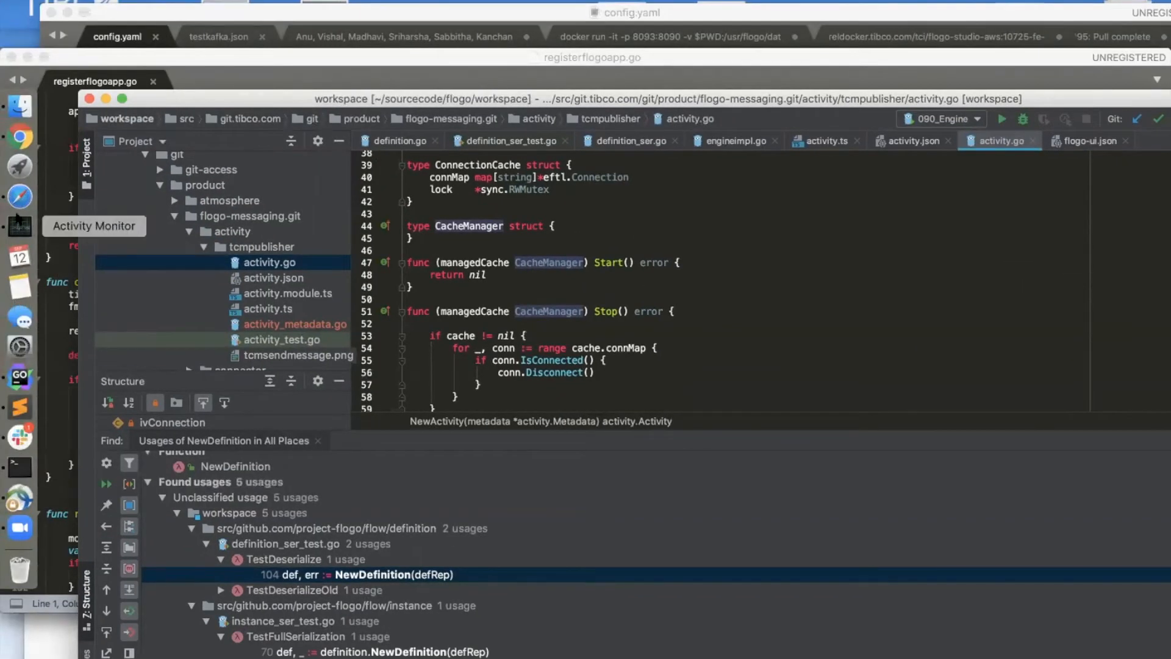
{"action": "left_click", "coordinate": [20, 138]}
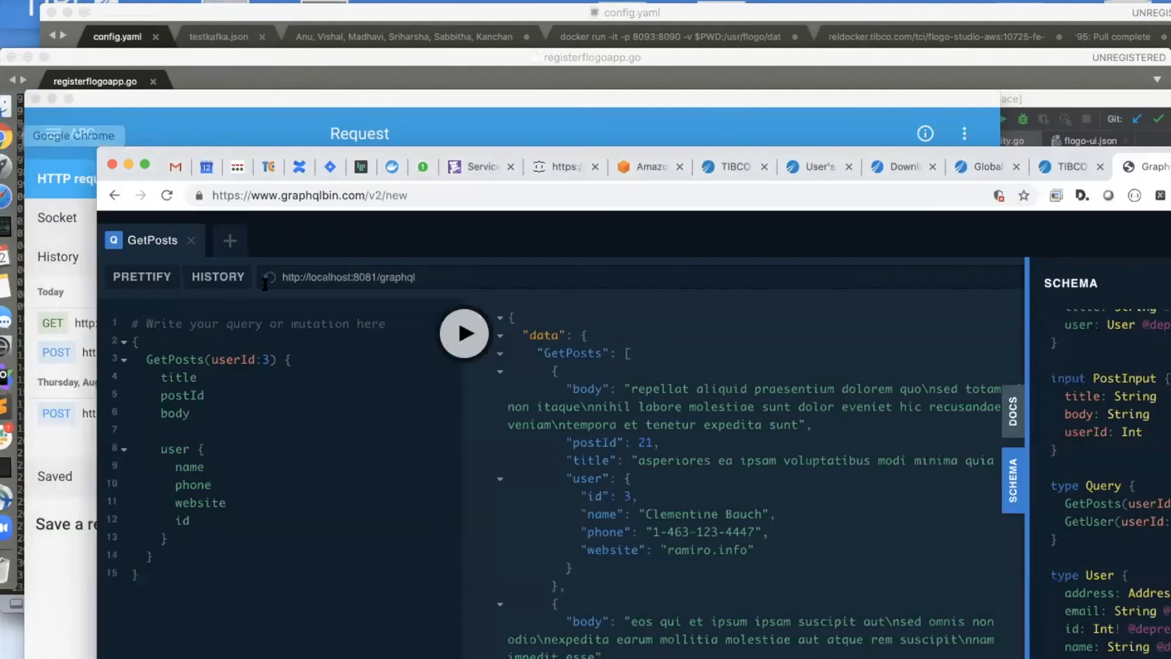
{"action": "left_click", "coordinate": [328, 126]}
{"action": "left_click", "coordinate": [640, 184]}
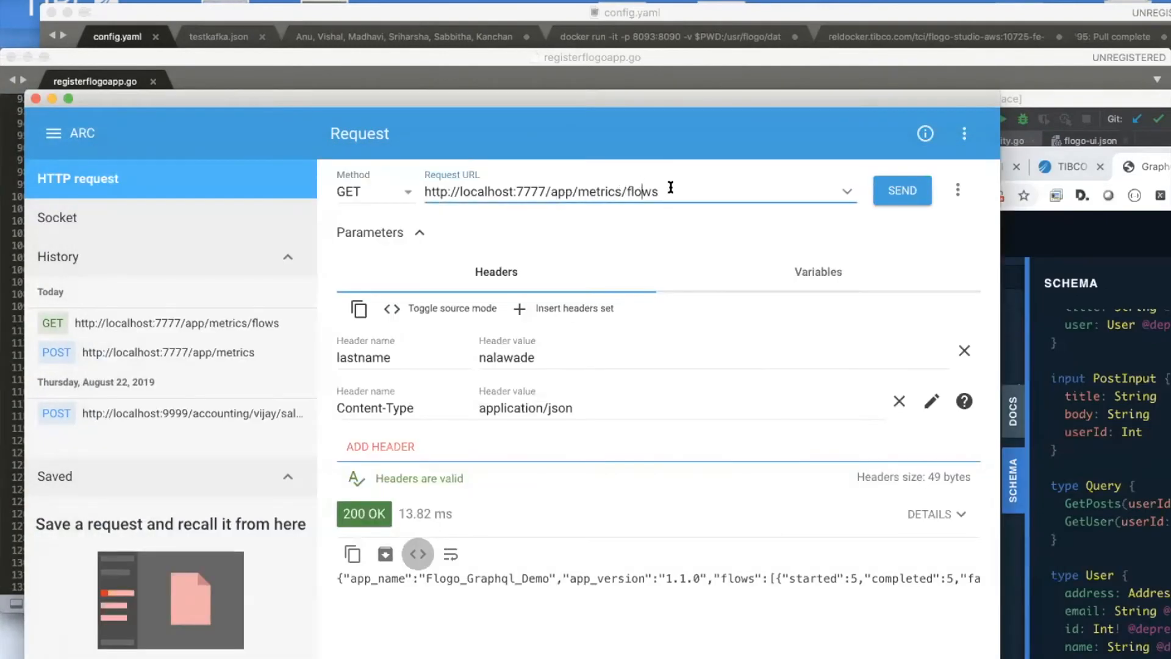
{"action": "type", "text": "/Query_GetPosts/activities"}
{"action": "left_click", "coordinate": [895, 188]}
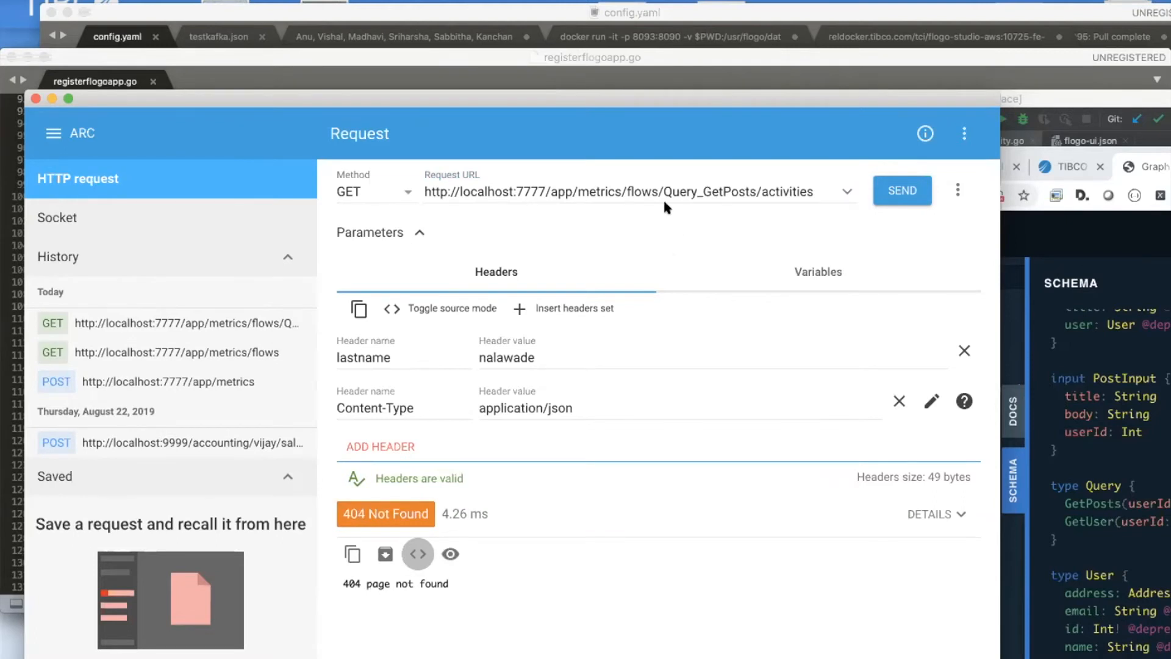
Correct "flows" to "flow" in the request URL's path and send the GET request again.
{"action": "left_click", "coordinate": [654, 191]}
{"action": "key", "text": "BackSpace"}
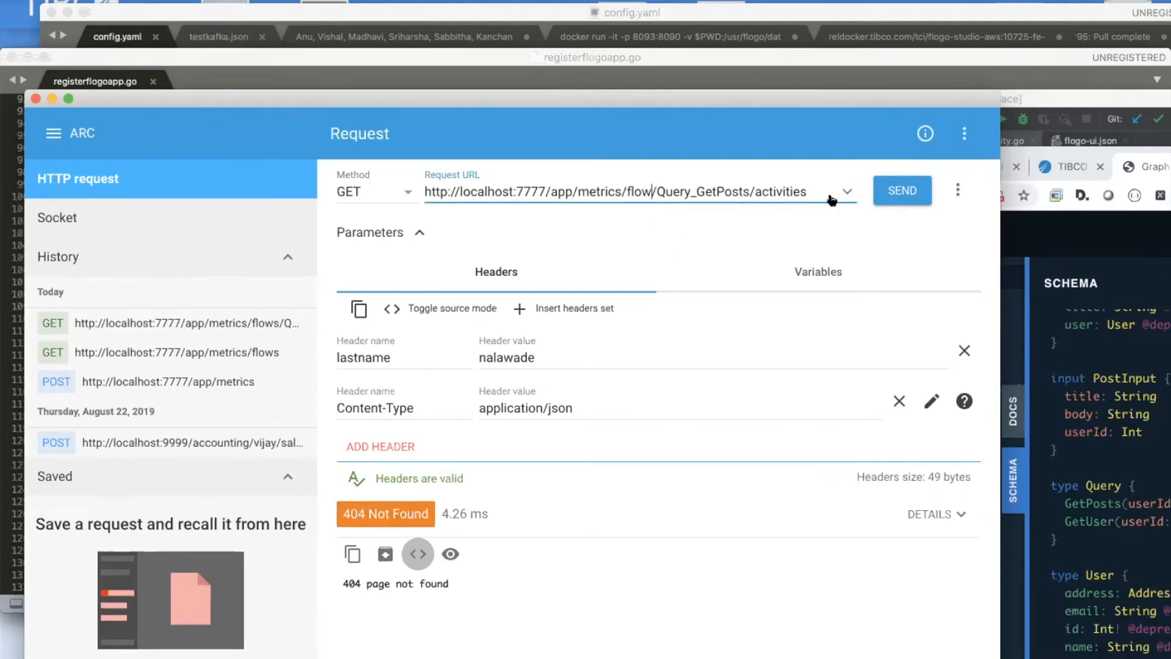
{"action": "left_click", "coordinate": [887, 190]}
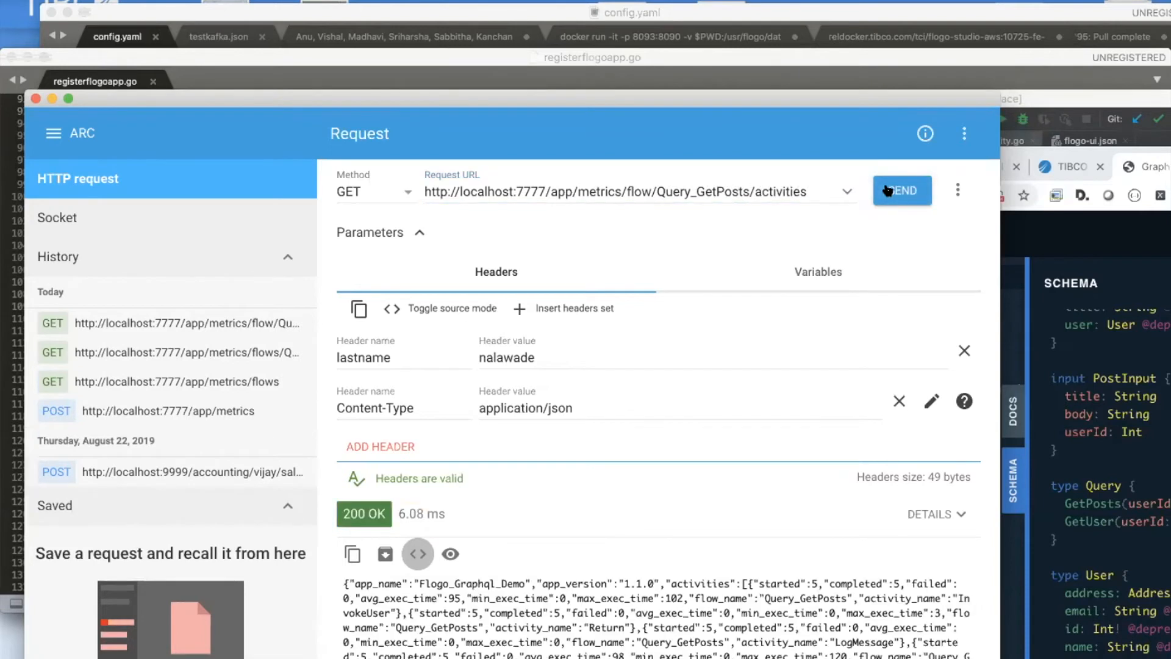
Copy the entire JSON response body of the activities metrics request.
{"action": "left_click_drag", "start_coordinate": [375, 97], "coordinate": [388, 0]}
{"action": "left_click_drag", "start_coordinate": [597, 564], "coordinate": [353, 466]}
{"action": "key", "text": "super+c"}
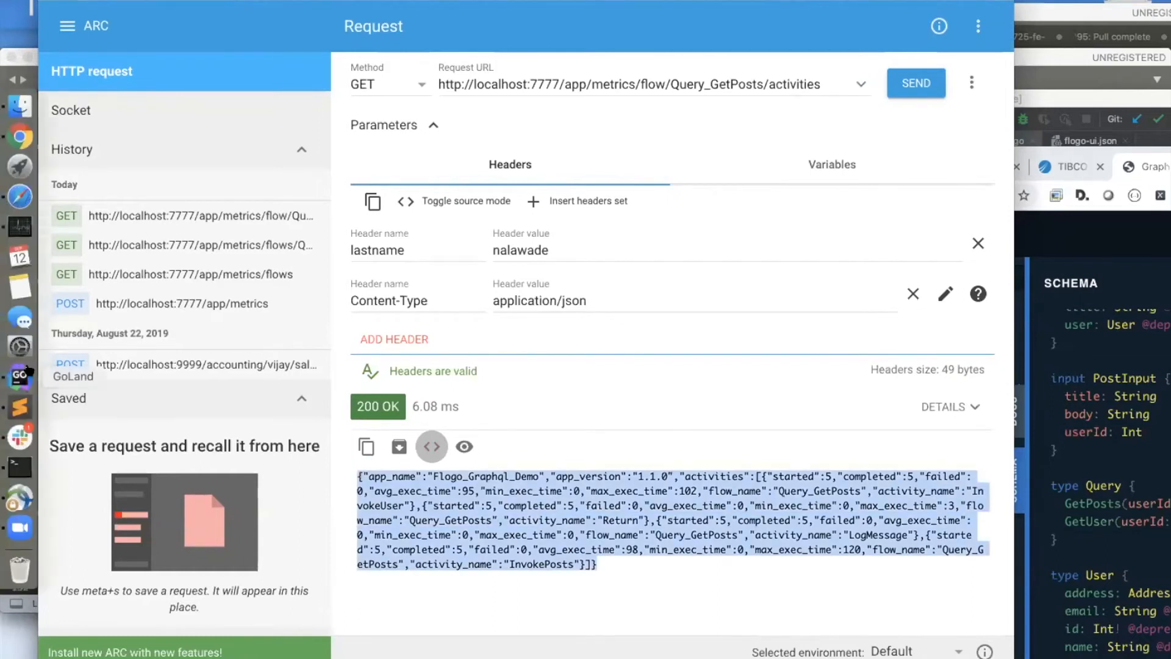
Switch to Sublime Text, close registerflogoapp.go, and paste the activities metrics on a new line below the flow metrics JSON.
{"action": "left_click", "coordinate": [35, 377]}
{"action": "left_click_drag", "start_coordinate": [159, 53], "coordinate": [158, 53]}
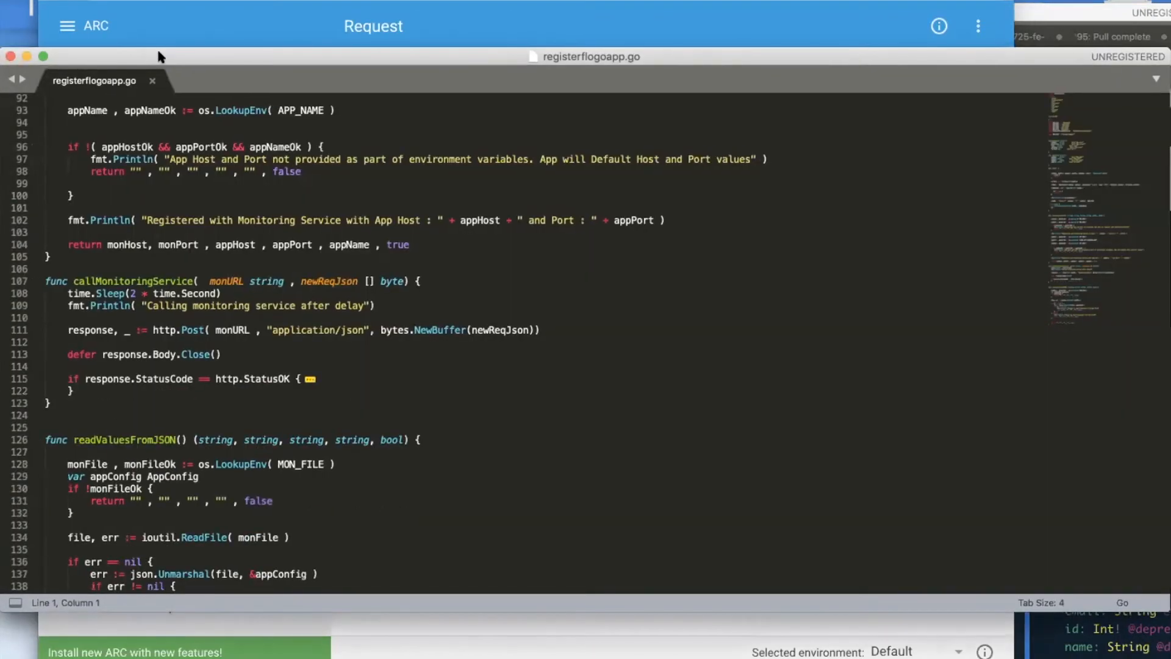
{"action": "left_click", "coordinate": [9, 56]}
{"action": "left_click_drag", "start_coordinate": [347, 390], "coordinate": [336, 275]}
{"action": "left_click", "coordinate": [294, 342]}
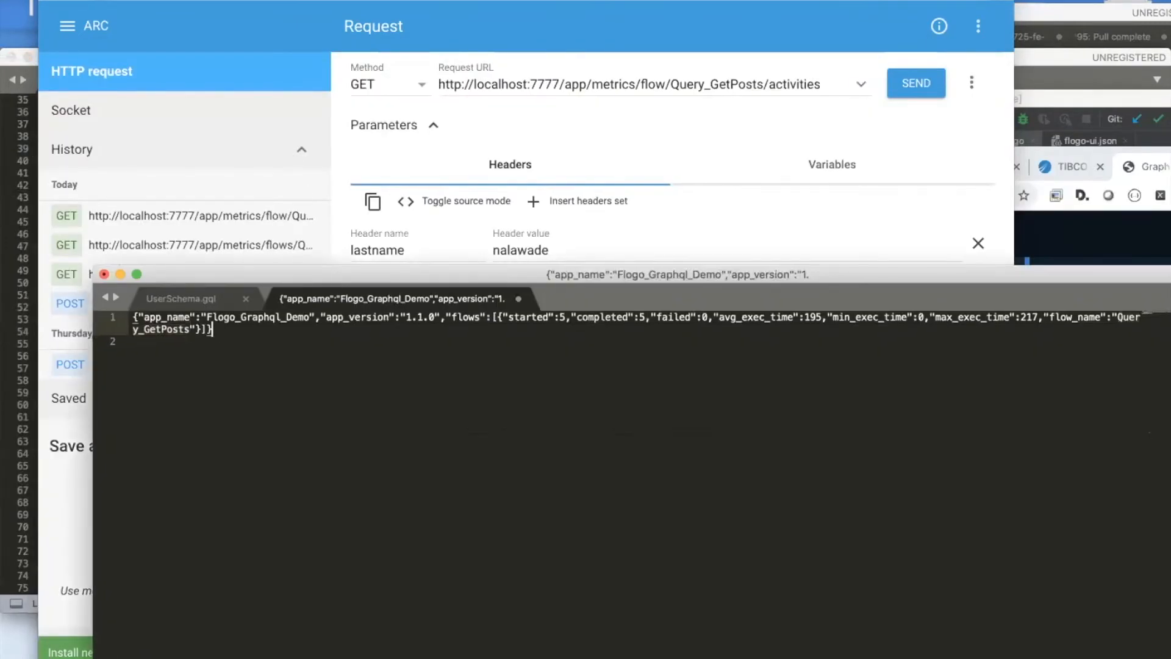
{"action": "key", "text": "Return"}
{"action": "key", "text": "super+v"}
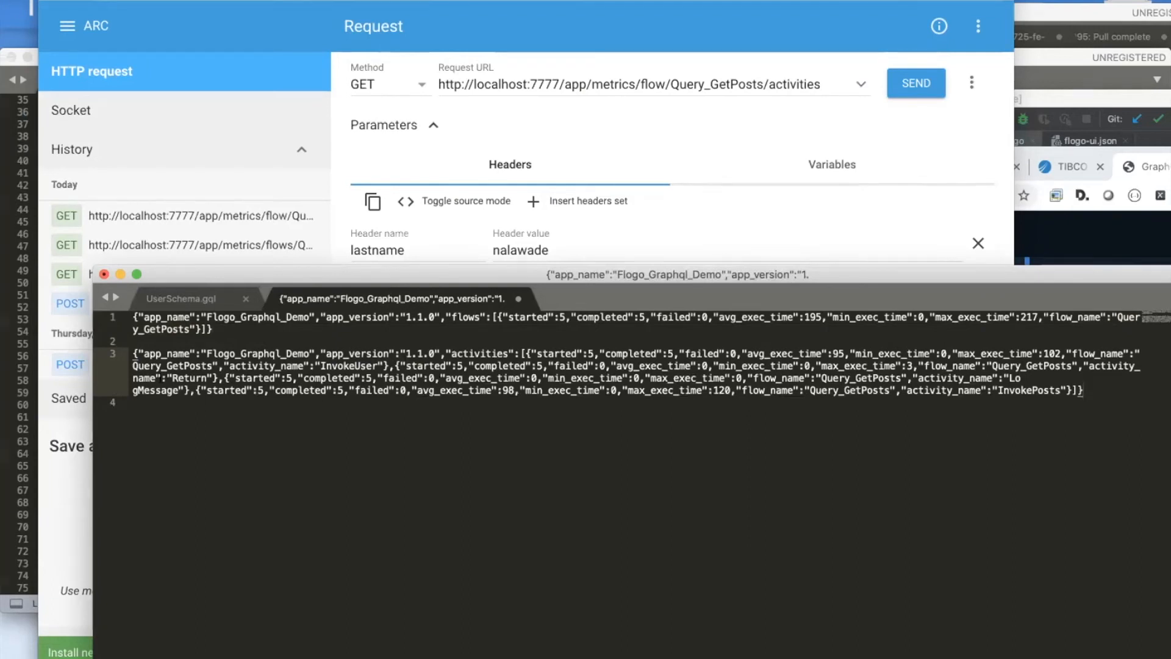
{"action": "left_click", "coordinate": [439, 379]}
{"action": "left_click_drag", "start_coordinate": [628, 390], "coordinate": [712, 398]}
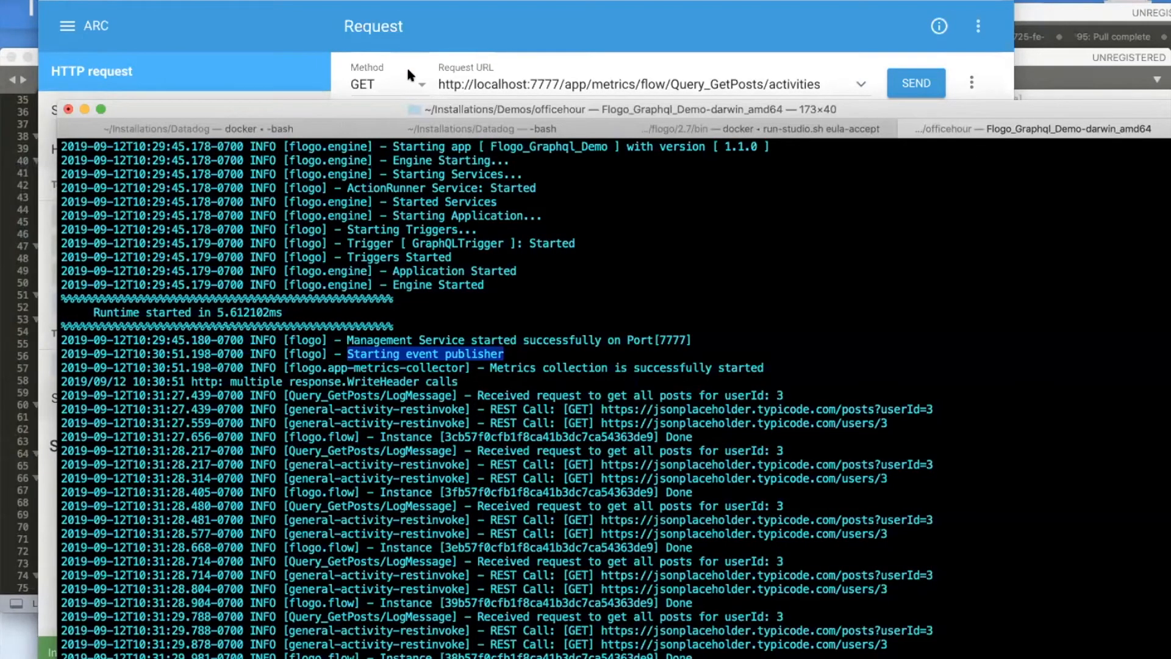
{"action": "left_click", "coordinate": [408, 70]}
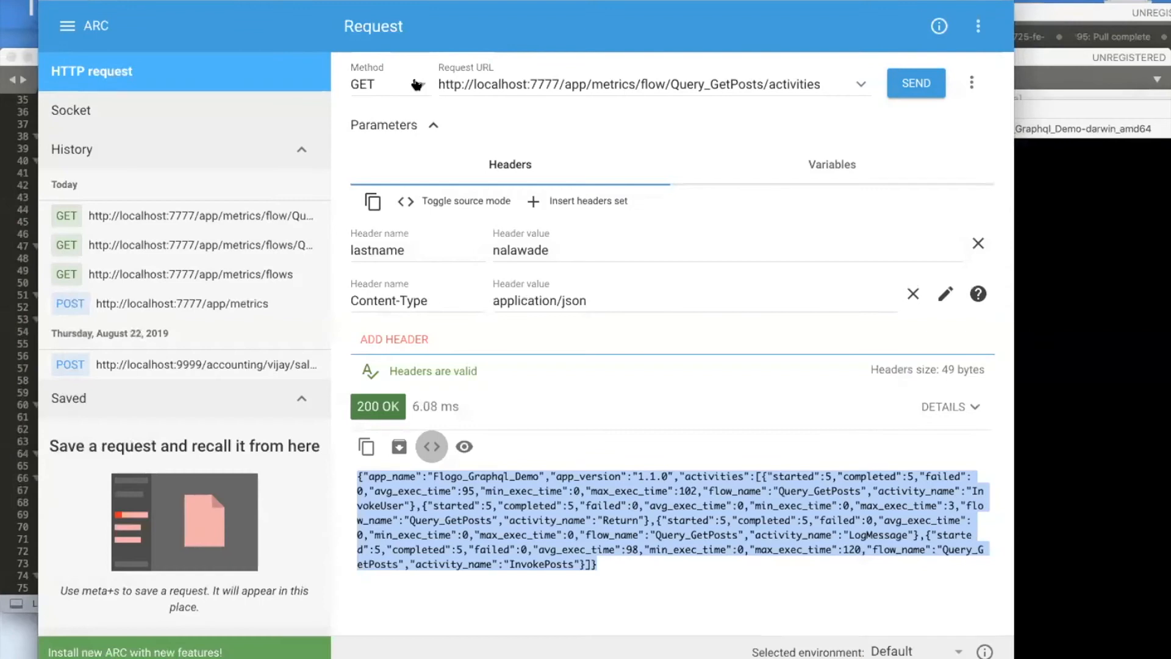
{"action": "left_click", "coordinate": [390, 83]}
{"action": "left_click", "coordinate": [373, 203]}
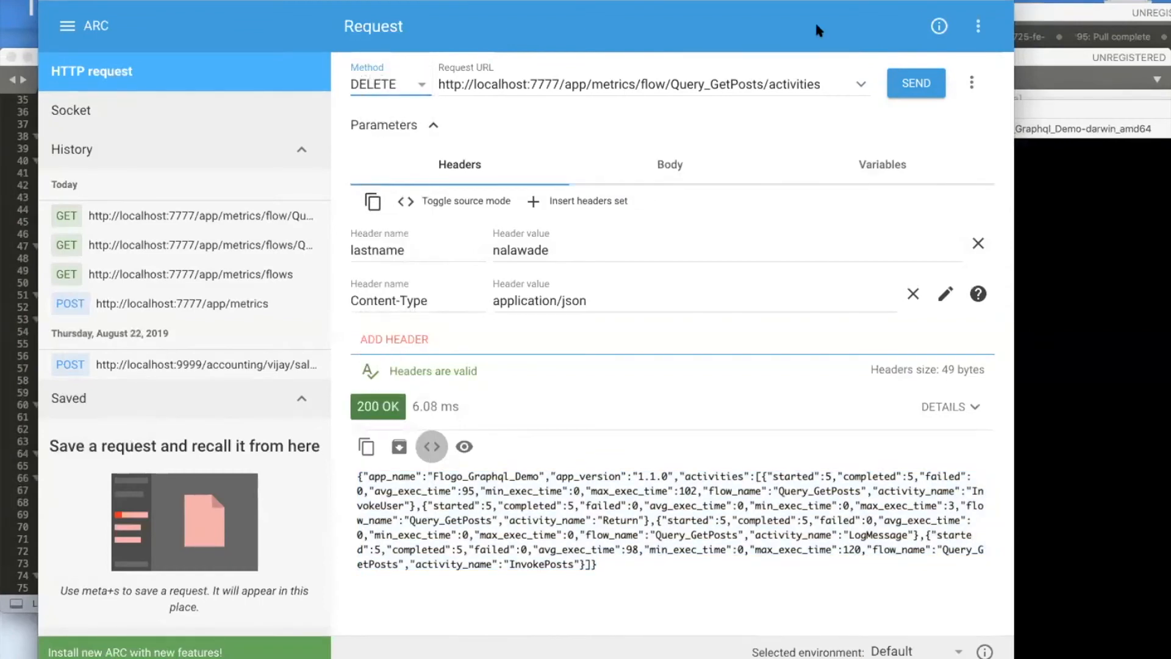
{"action": "left_click_drag", "start_coordinate": [803, 0], "coordinate": [803, 120]}
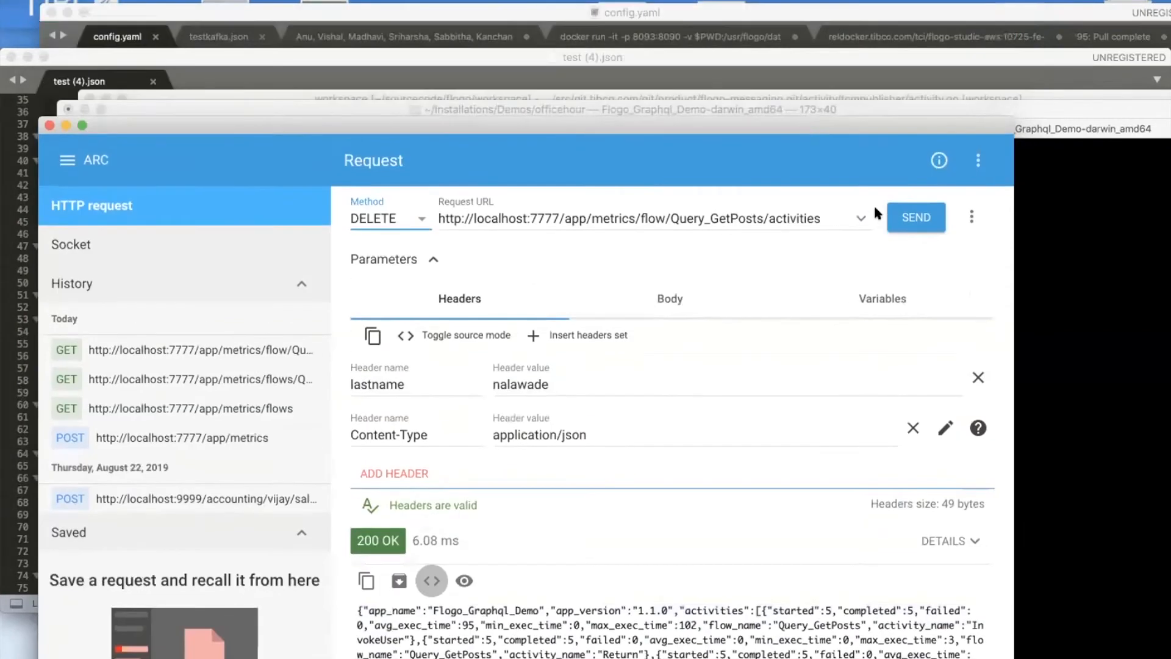
{"action": "left_click", "coordinate": [859, 218]}
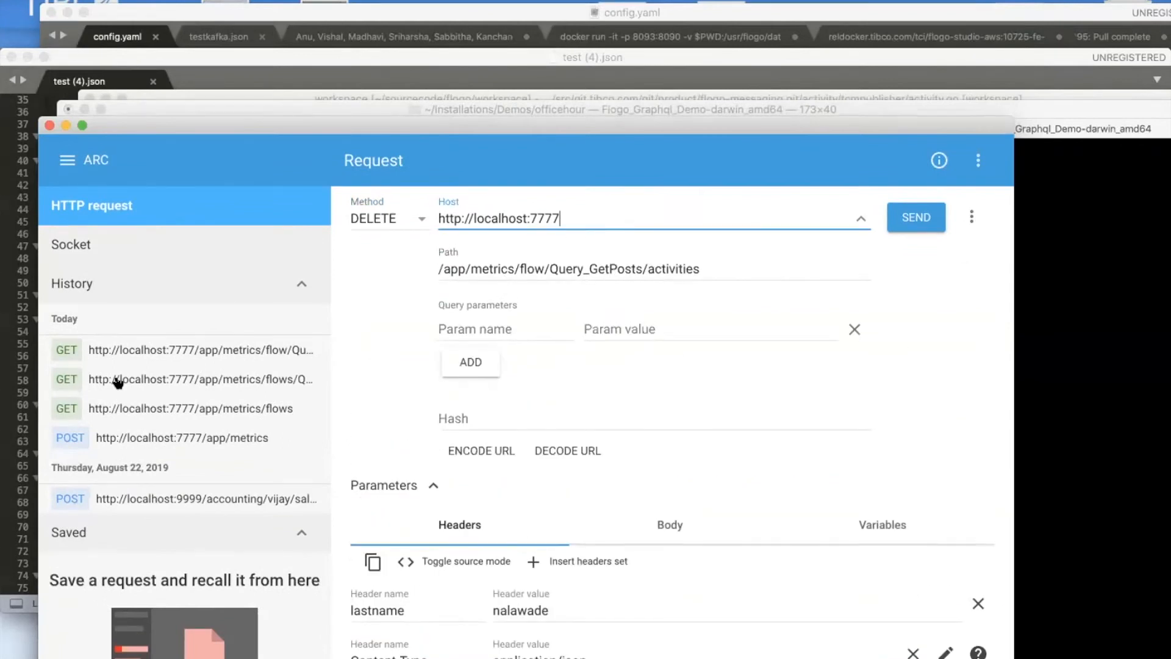
{"action": "left_click", "coordinate": [102, 437]}
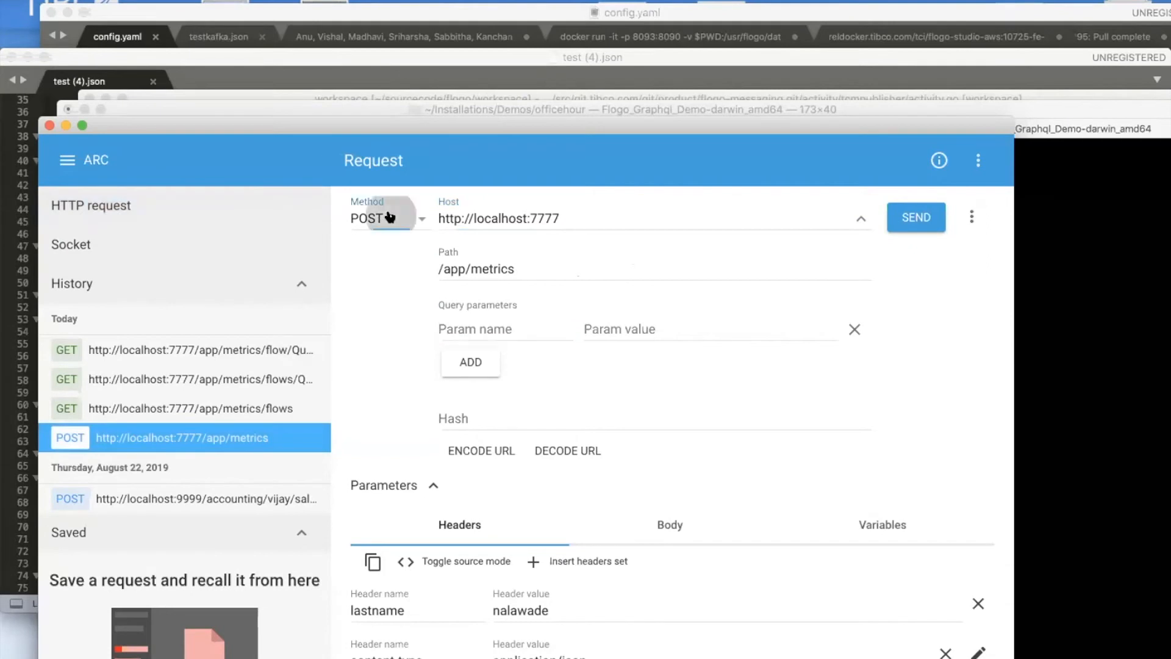
{"action": "left_click", "coordinate": [387, 218]}
{"action": "left_click", "coordinate": [375, 345]}
{"action": "left_click", "coordinate": [597, 218]}
{"action": "left_click", "coordinate": [910, 221]}
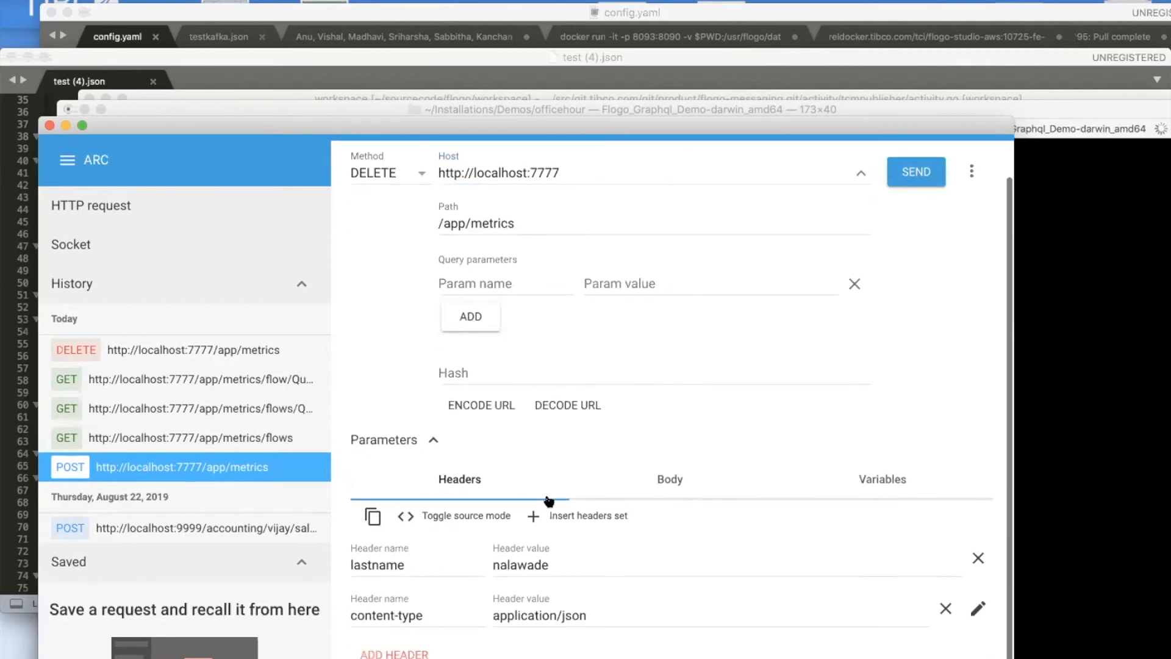
{"action": "left_click", "coordinate": [157, 359]}
{"action": "scroll", "coordinate": [594, 419], "scroll_direction": "down", "scroll_amount": 1}
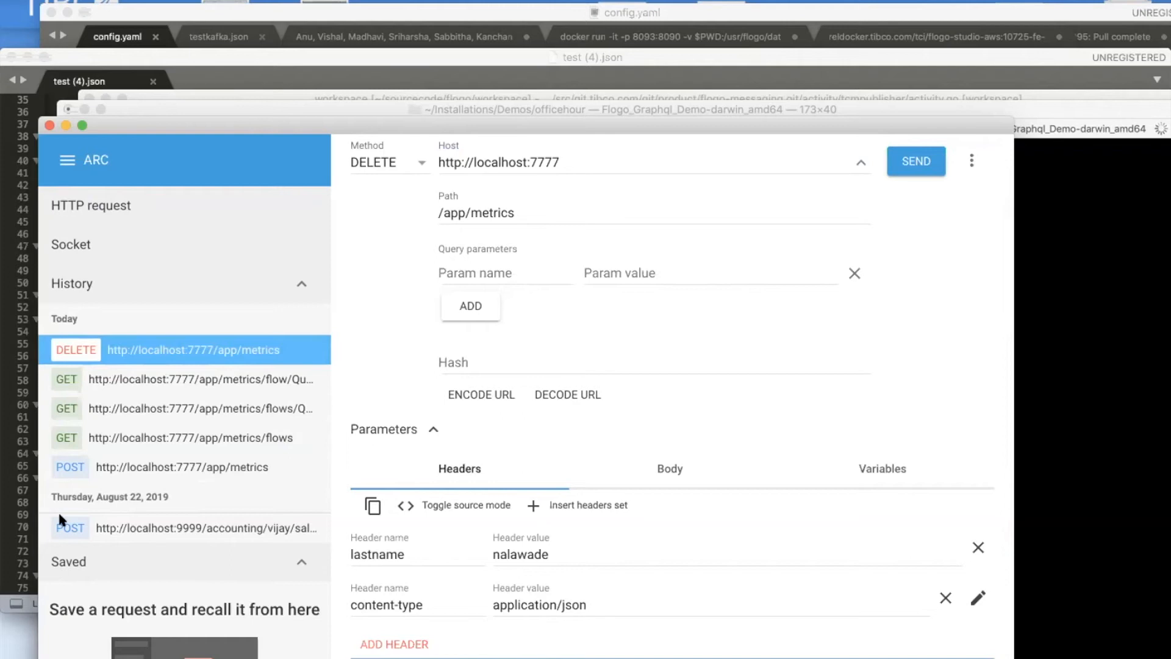
Switch to Terminal, check the latest metrics collection log lines, and stop the running Flogo_Graphql_Demo app.
{"action": "left_click", "coordinate": [19, 468]}
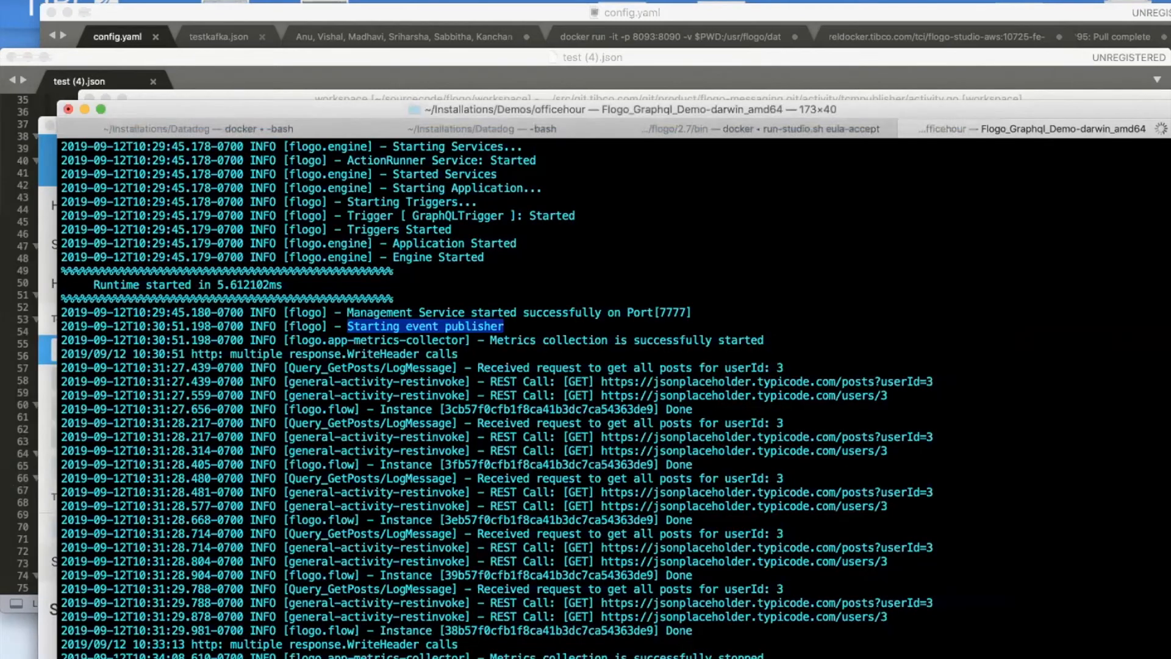
{"action": "left_click_drag", "start_coordinate": [458, 658], "coordinate": [5, 646]}
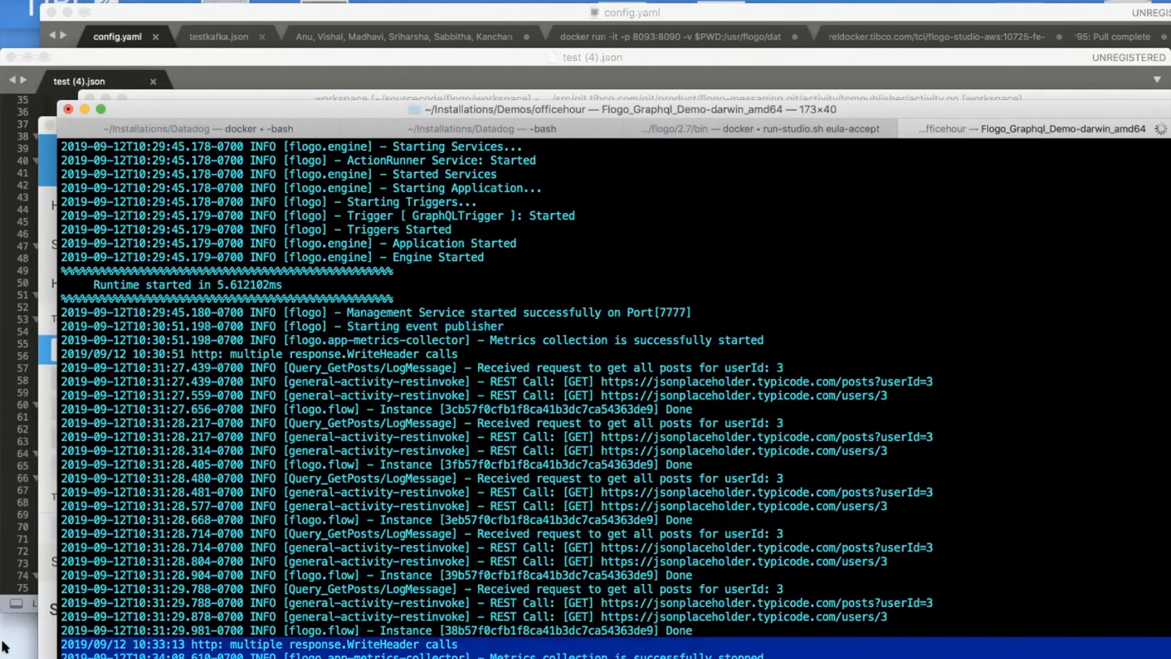
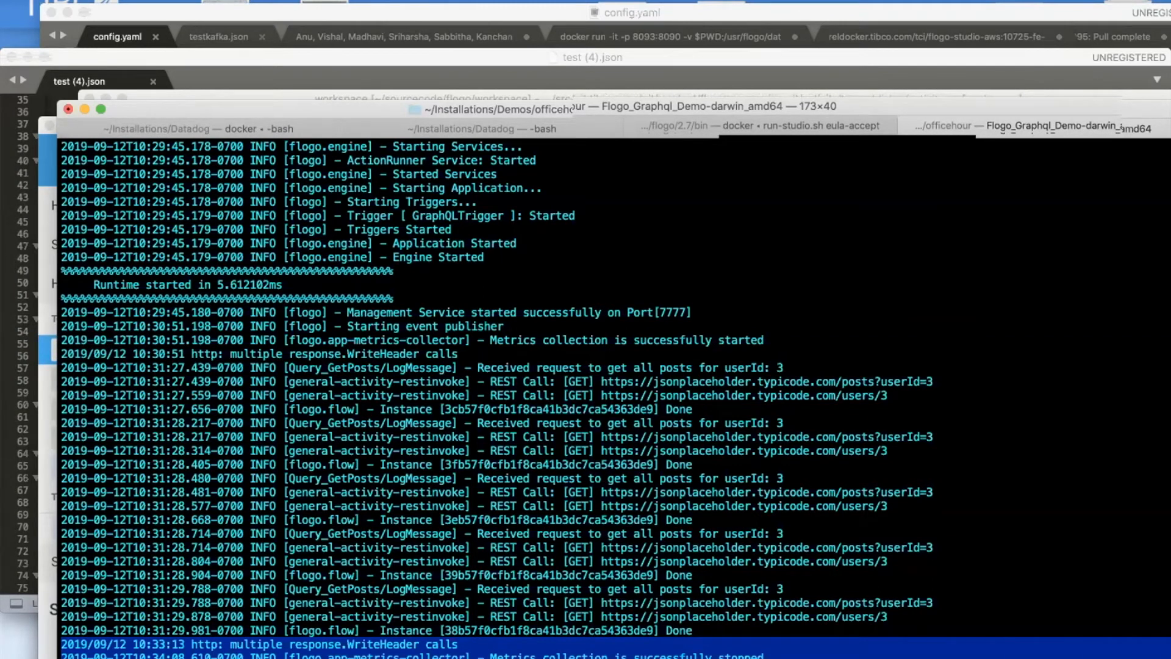
{"action": "left_click_drag", "start_coordinate": [720, 107], "coordinate": [721, 82]}
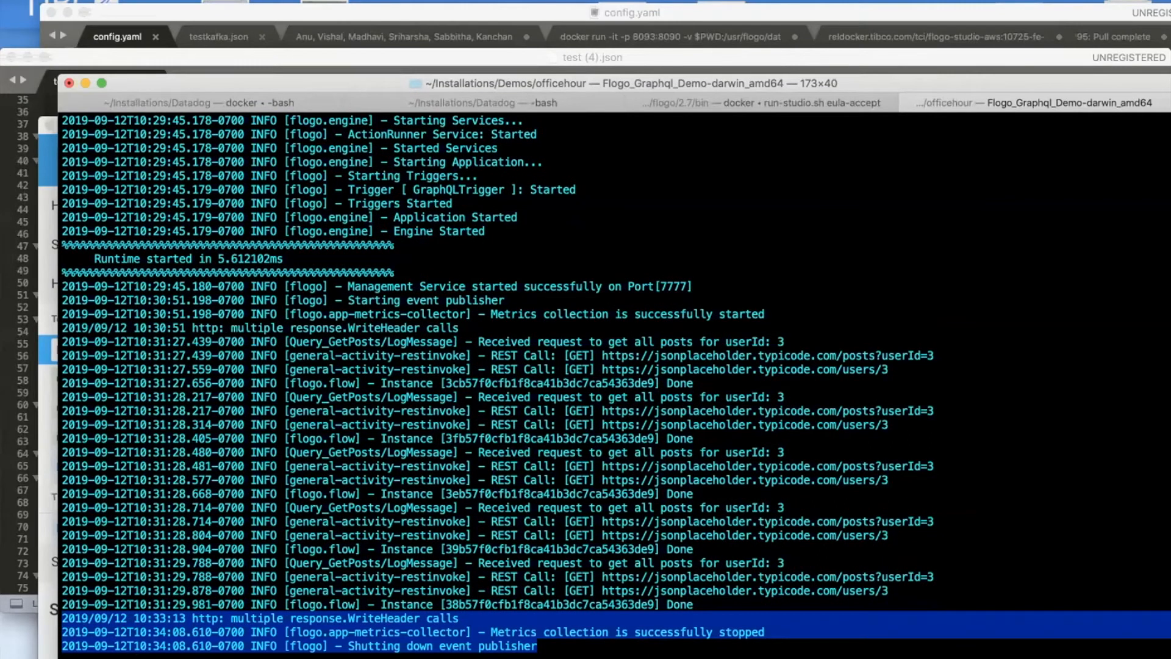
{"action": "left_click_drag", "start_coordinate": [720, 83], "coordinate": [717, 10]}
{"action": "left_click", "coordinate": [303, 324]}
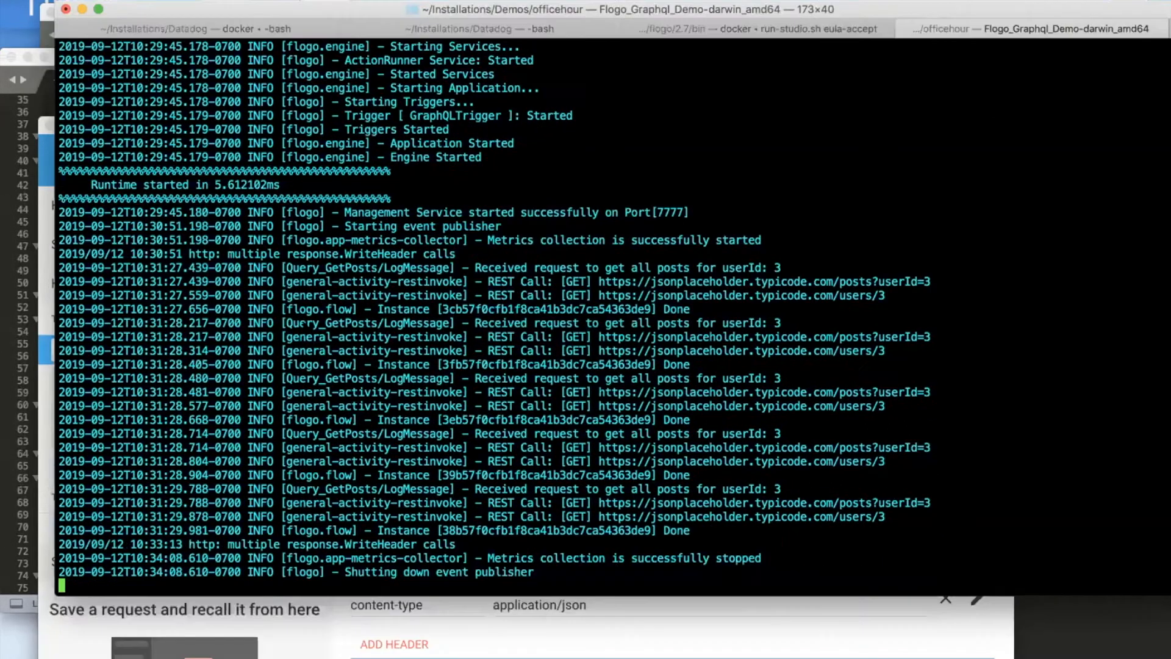
{"action": "key", "text": "ctrl+c"}
Switch to Finder and open dd.go from the datadog folder in Sublime Text.
{"action": "key", "text": "super+Tab"}
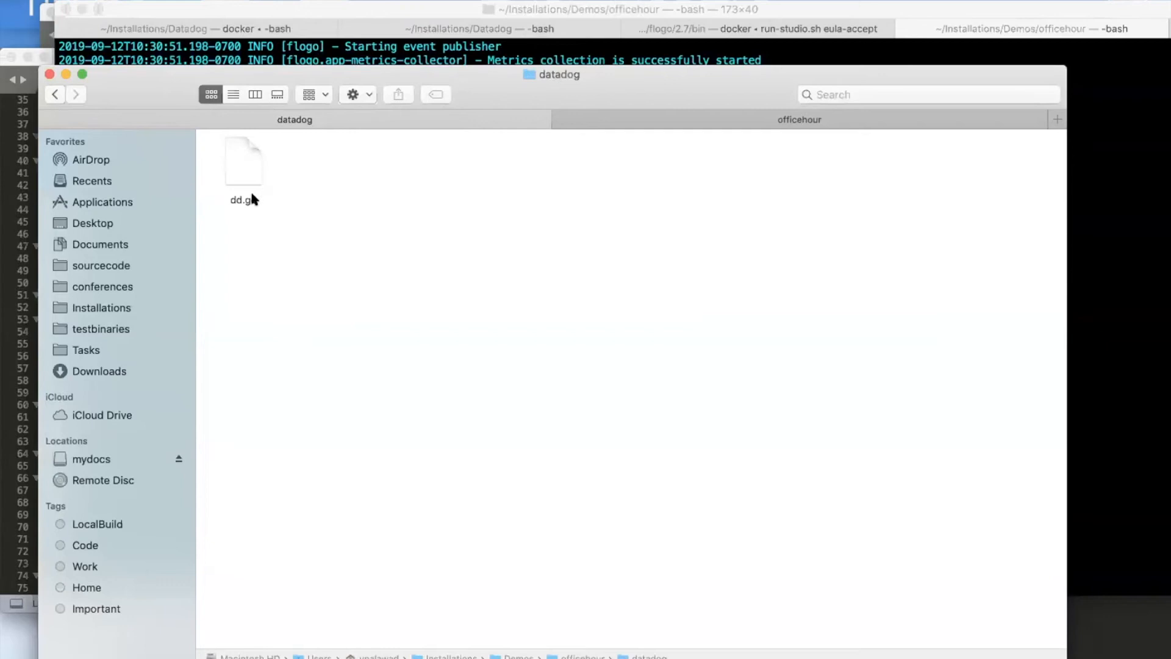
{"action": "right_click", "coordinate": [235, 177]}
{"action": "mouse_move", "coordinate": [341, 198]}
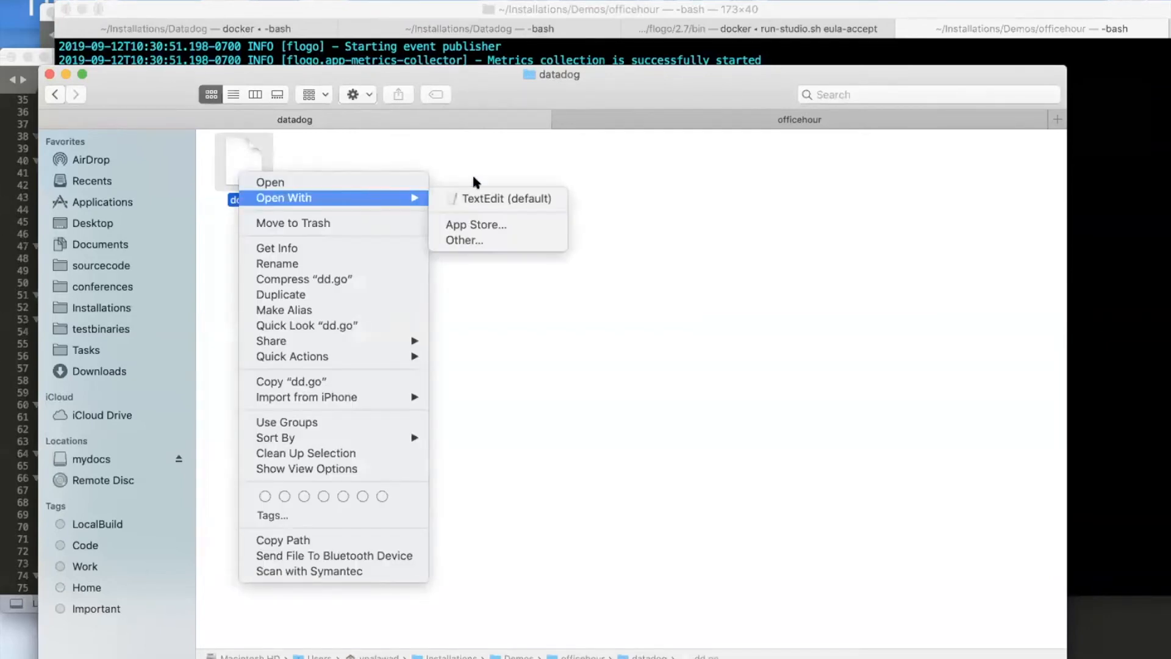
{"action": "left_click", "coordinate": [607, 365]}
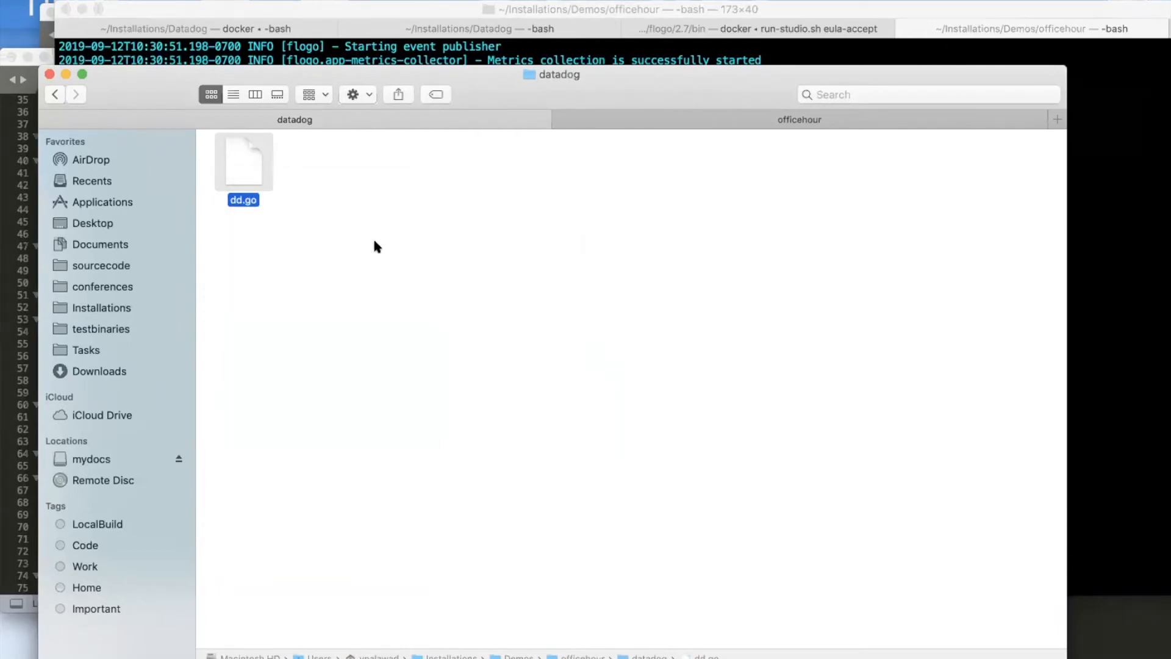
{"action": "right_click", "coordinate": [242, 163]}
{"action": "left_click", "coordinate": [215, 242]}
{"action": "right_click", "coordinate": [243, 167]}
{"action": "mouse_move", "coordinate": [292, 191]}
{"action": "left_click", "coordinate": [474, 234]}
{"action": "left_click", "coordinate": [491, 246]}
{"action": "left_click", "coordinate": [854, 418]}
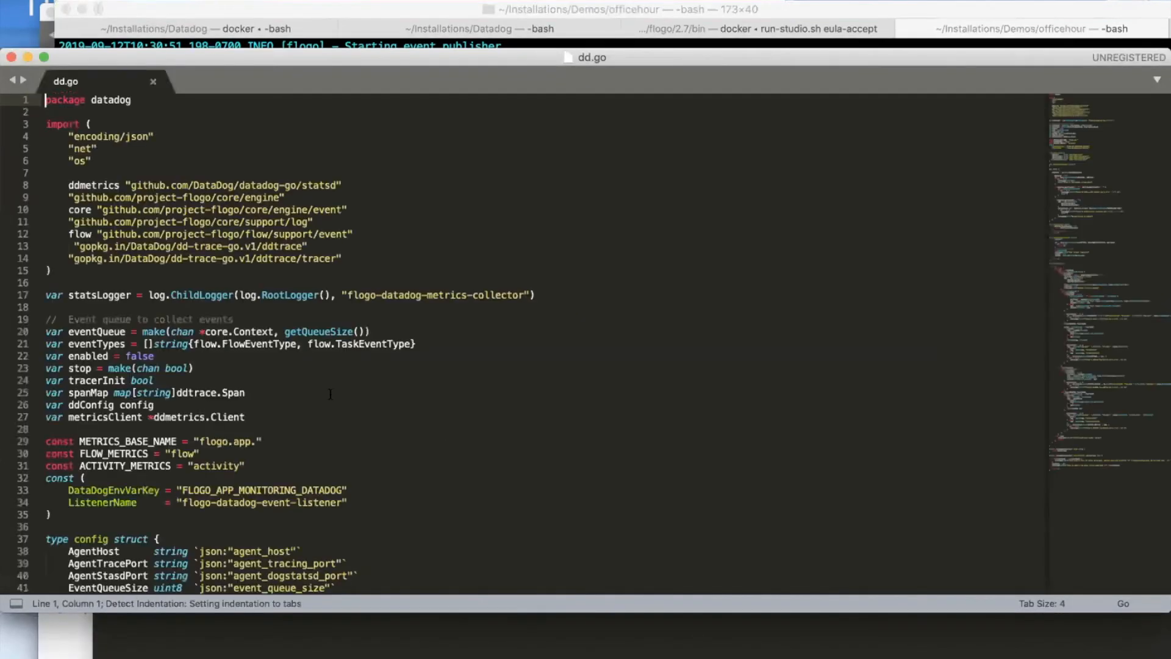
Examine the Datadog configuration struct, listener registration and event handling code in dd.go.
{"action": "scroll", "coordinate": [330, 393], "scroll_direction": "down", "scroll_amount": 12}
{"action": "scroll", "coordinate": [330, 393], "scroll_direction": "up", "scroll_amount": 6}
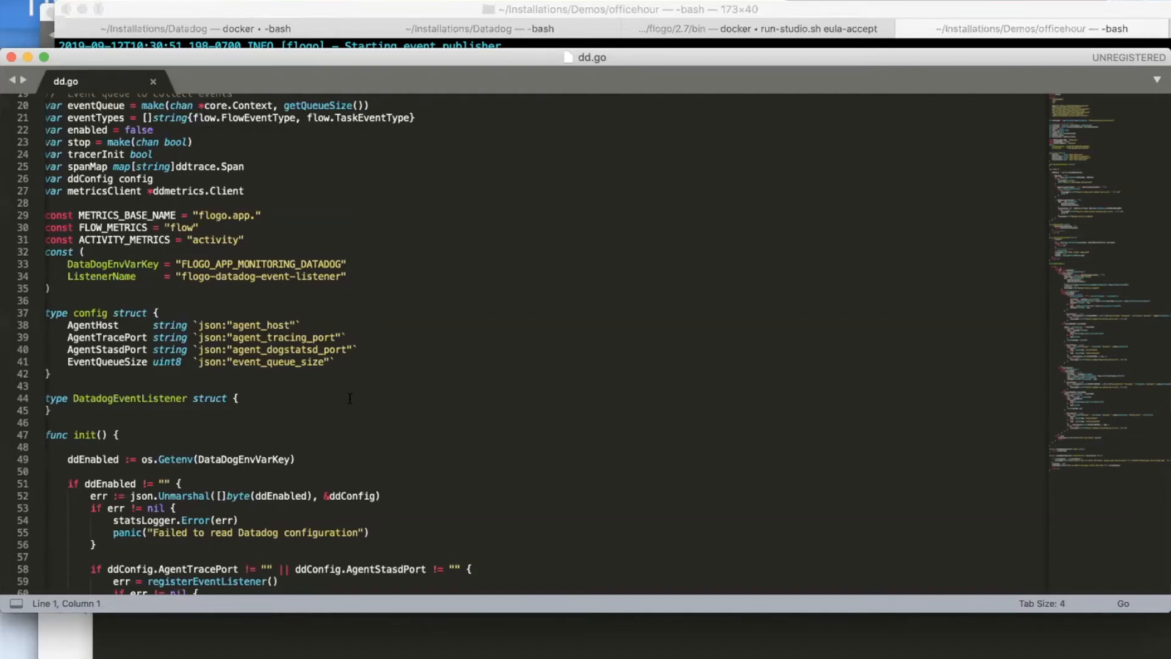
{"action": "scroll", "coordinate": [350, 398], "scroll_direction": "down", "scroll_amount": 10}
{"action": "scroll", "coordinate": [351, 398], "scroll_direction": "down", "scroll_amount": 17}
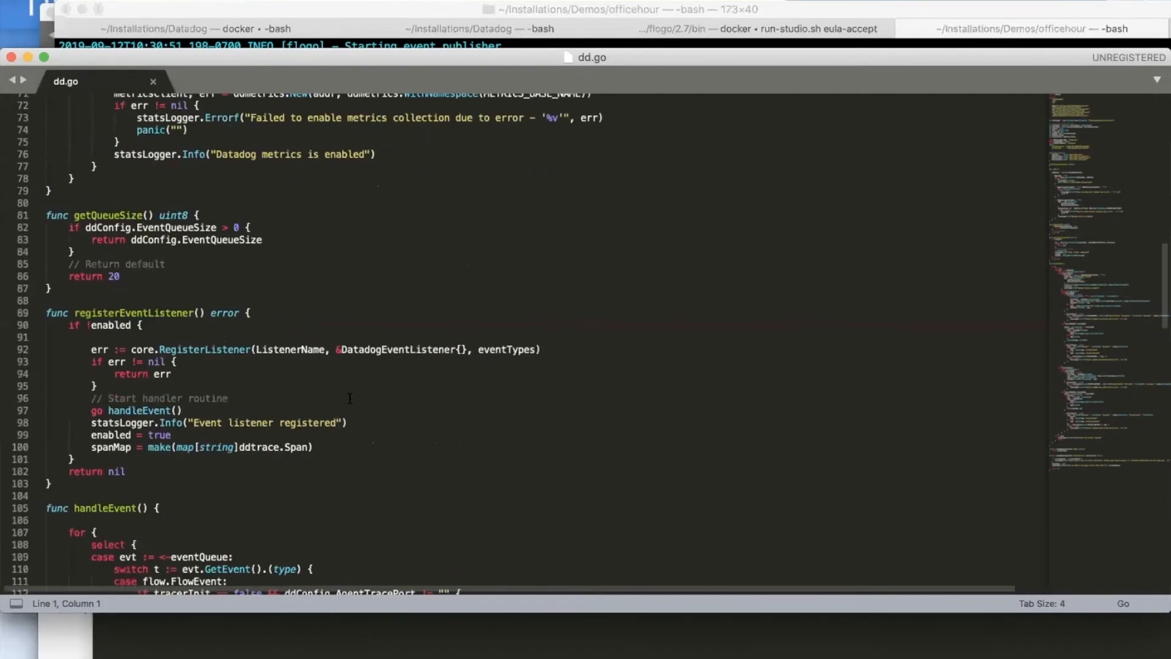
{"action": "scroll", "coordinate": [350, 398], "scroll_direction": "down", "scroll_amount": 5}
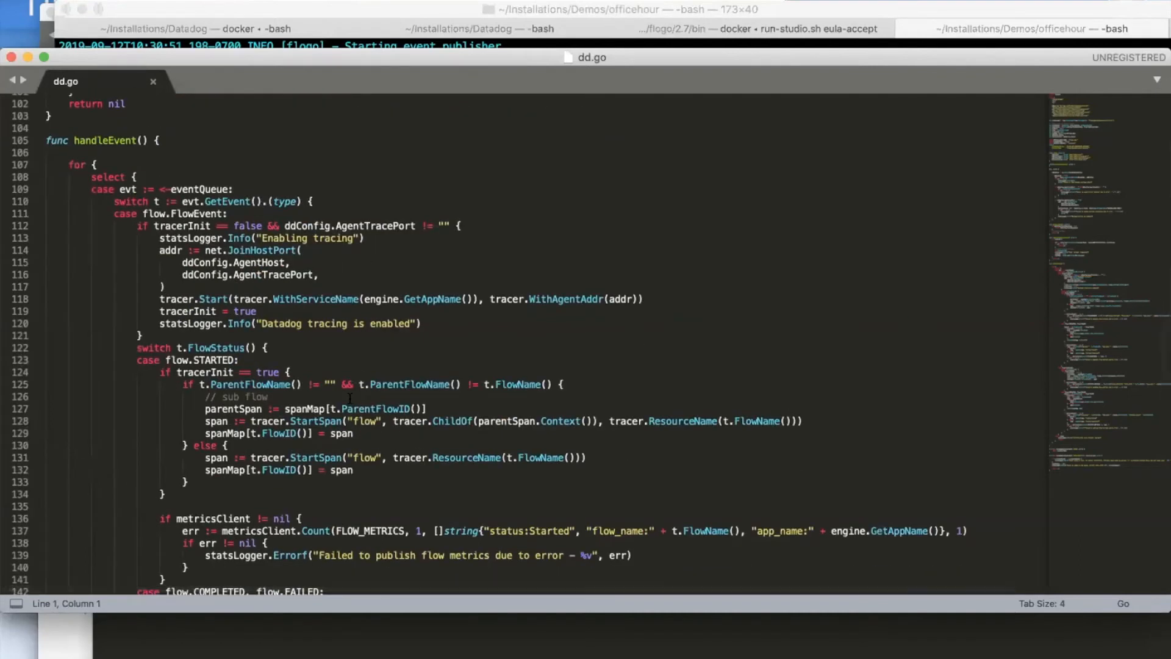
{"action": "scroll", "coordinate": [161, 130], "scroll_direction": "up", "scroll_amount": 8}
{"action": "scroll", "coordinate": [162, 129], "scroll_direction": "up", "scroll_amount": 20}
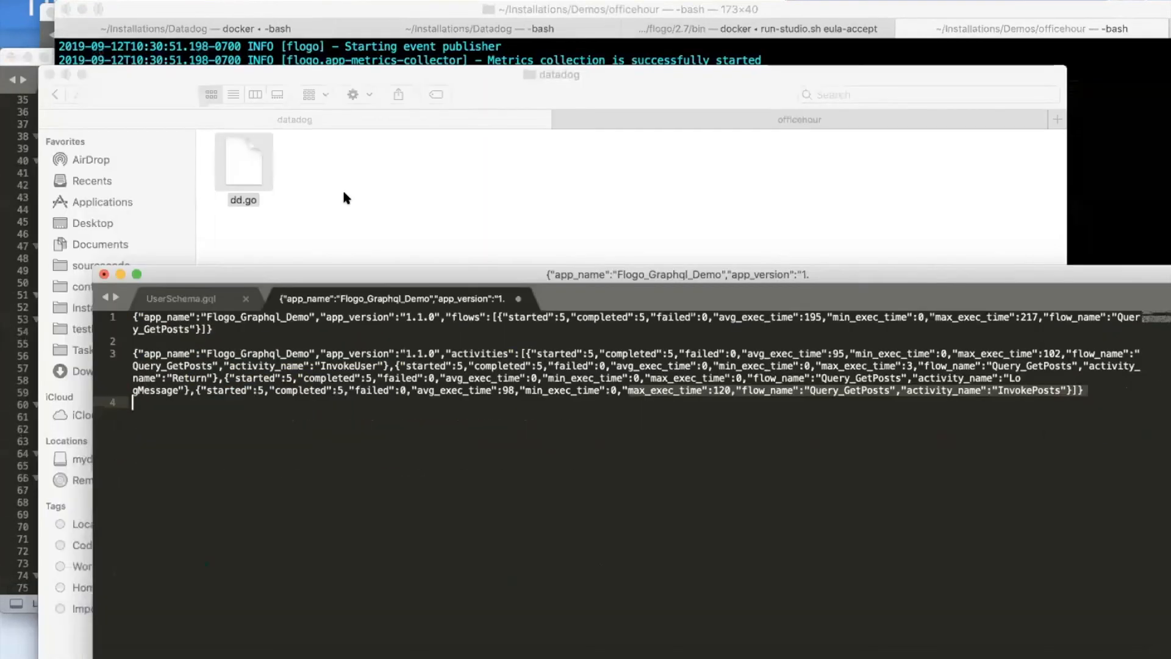
Return to Finder, go up to the officehour folder, and select the datadog folder.
{"action": "left_click", "coordinate": [343, 197]}
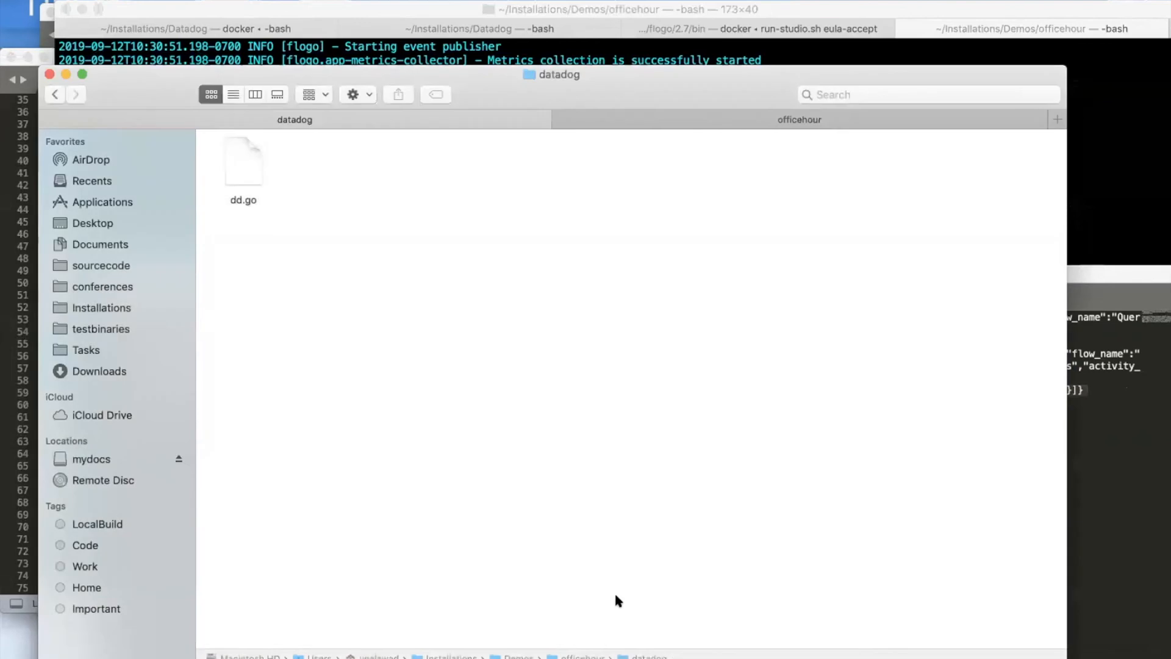
{"action": "double_click", "coordinate": [580, 655]}
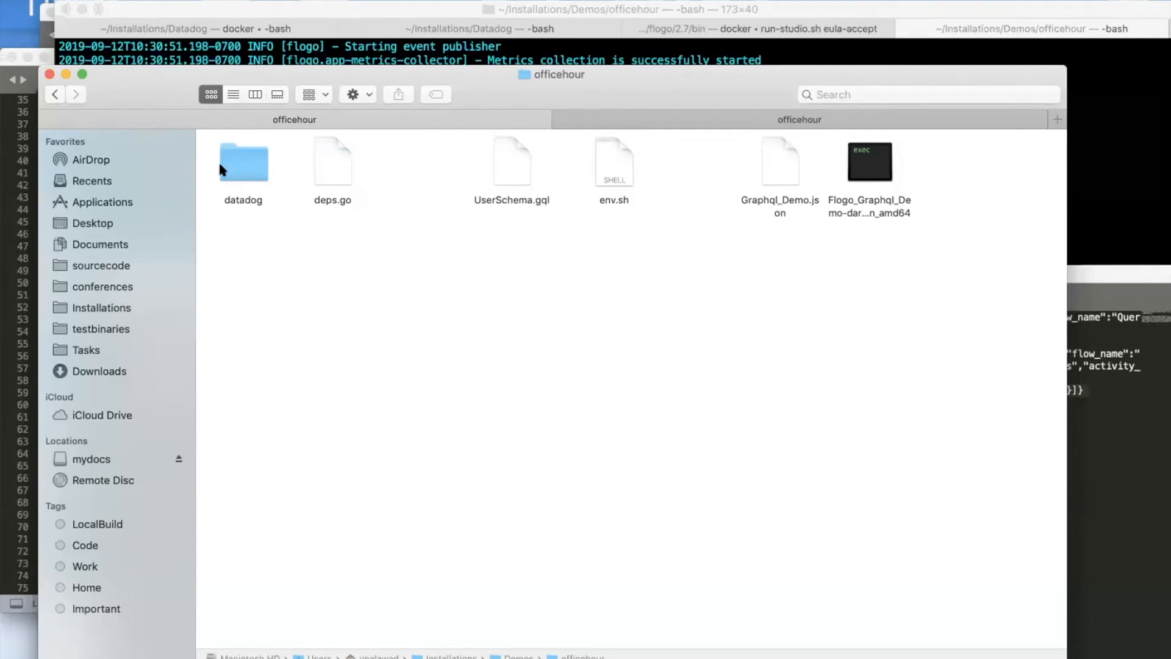
{"action": "left_click", "coordinate": [240, 165]}
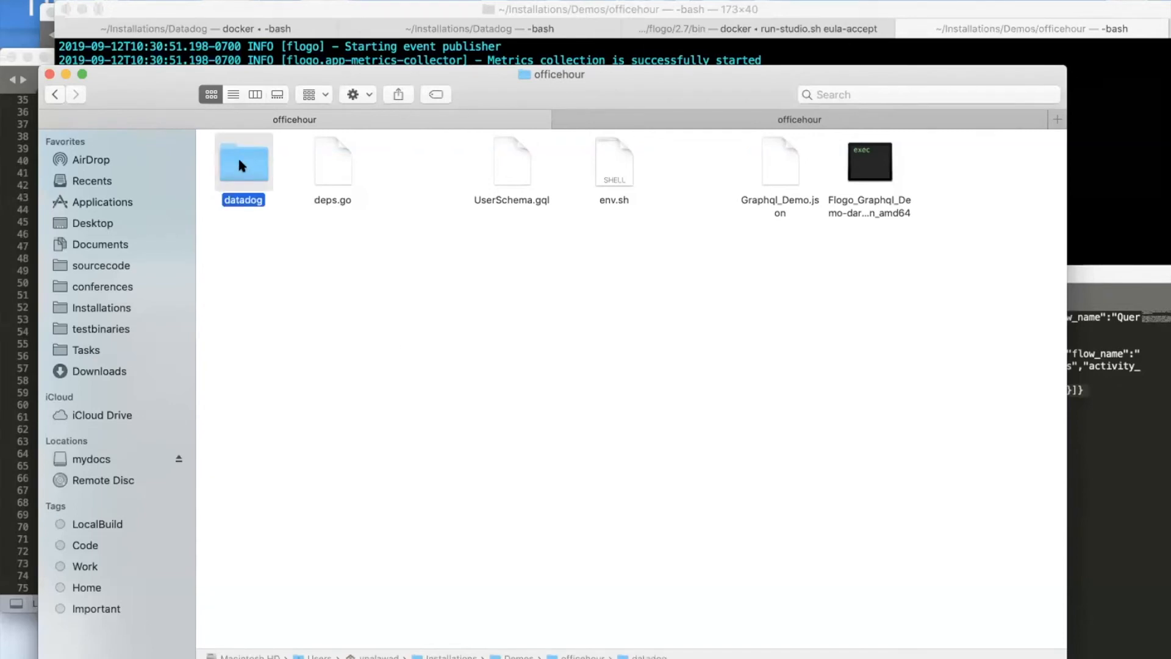
Copy the datadog folder from the officehour folder.
{"action": "right_click", "coordinate": [241, 162]}
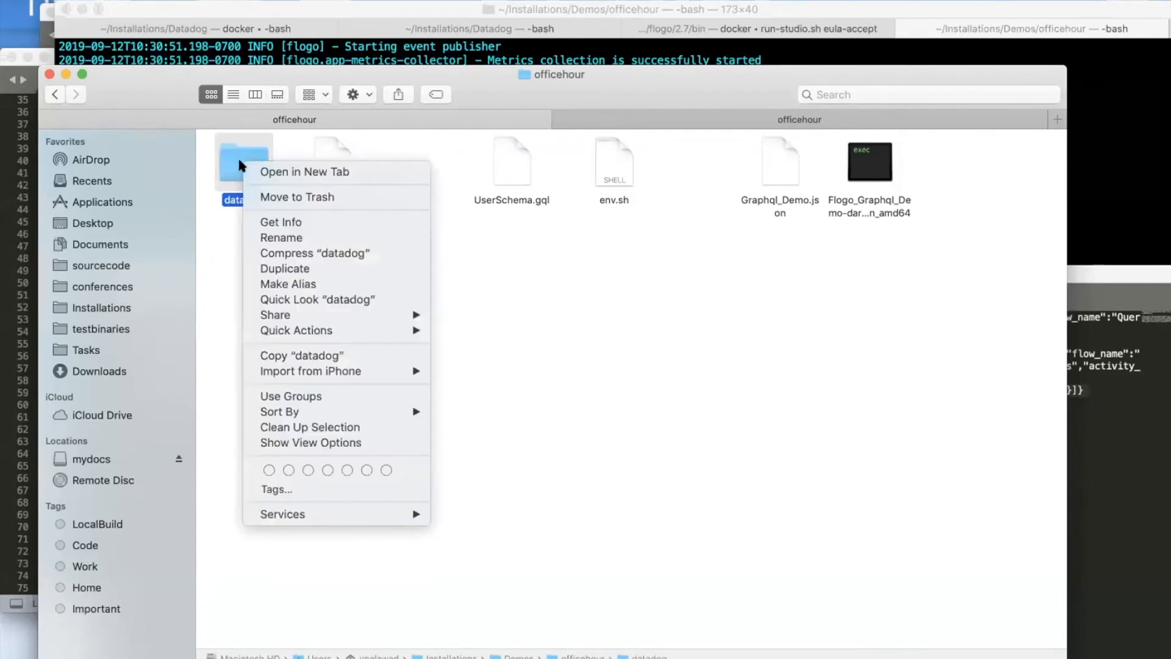
{"action": "left_click", "coordinate": [289, 355]}
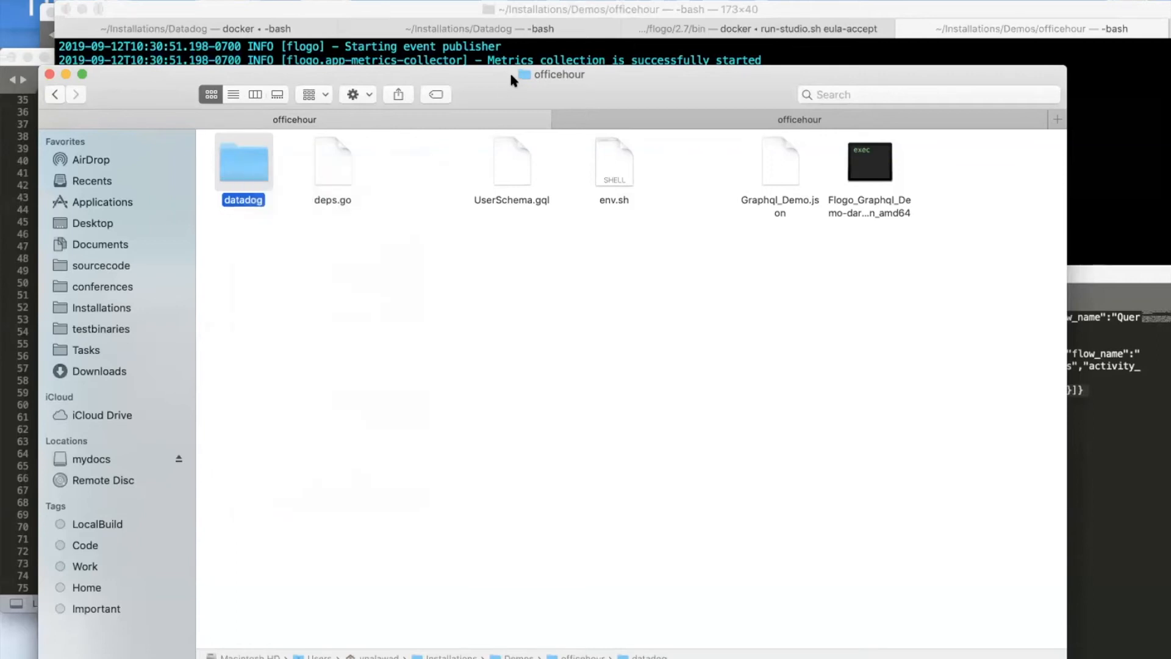
{"action": "left_click_drag", "start_coordinate": [511, 75], "coordinate": [512, 154]}
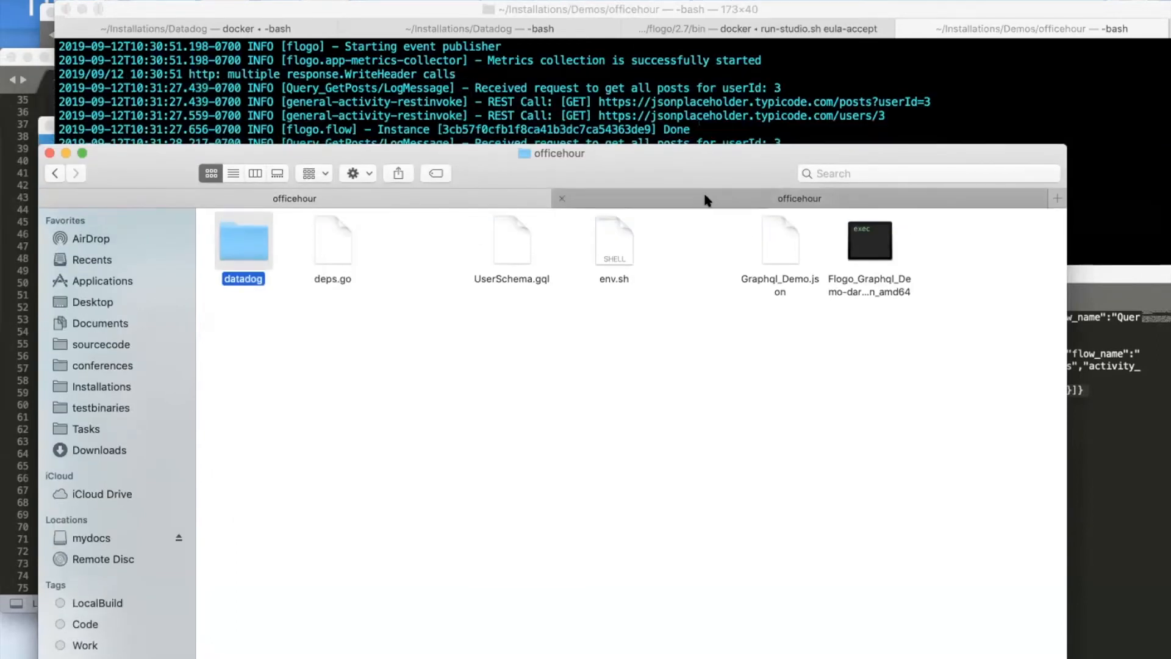
In the second Finder tab, go to the Installations/Flogo/2.7.0/flogo/2.7/lib/ext/src folder.
{"action": "left_click", "coordinate": [705, 199]}
{"action": "left_click", "coordinate": [91, 386]}
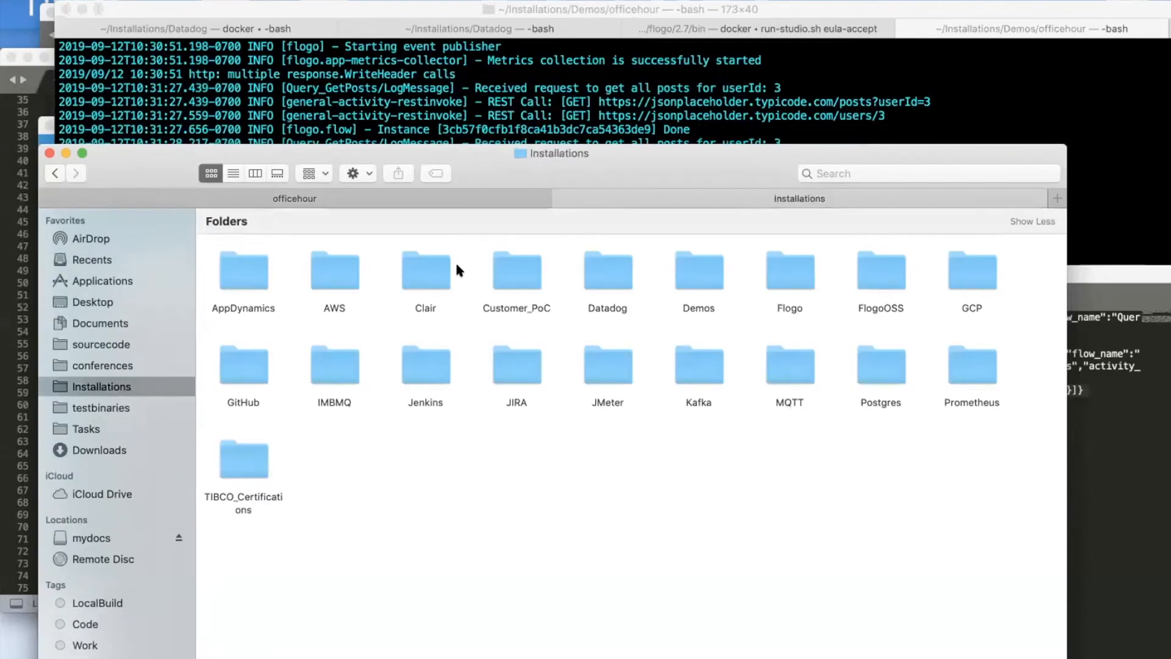
{"action": "double_click", "coordinate": [787, 268]}
{"action": "double_click", "coordinate": [619, 250]}
{"action": "double_click", "coordinate": [394, 250]}
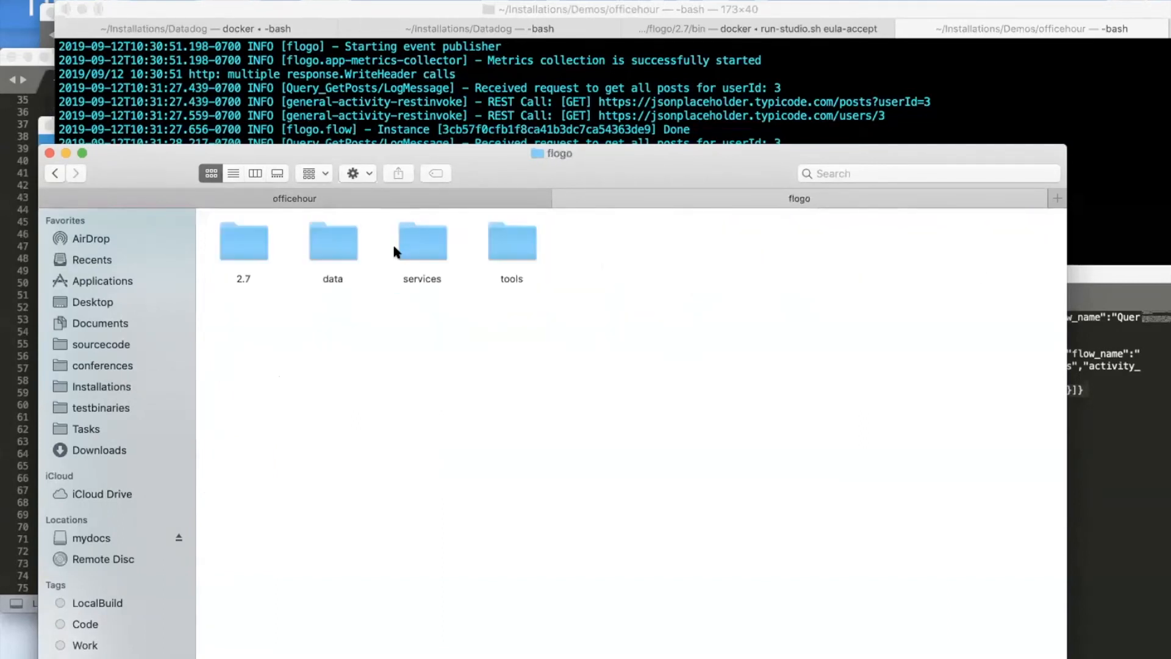
{"action": "left_click", "coordinate": [333, 247]}
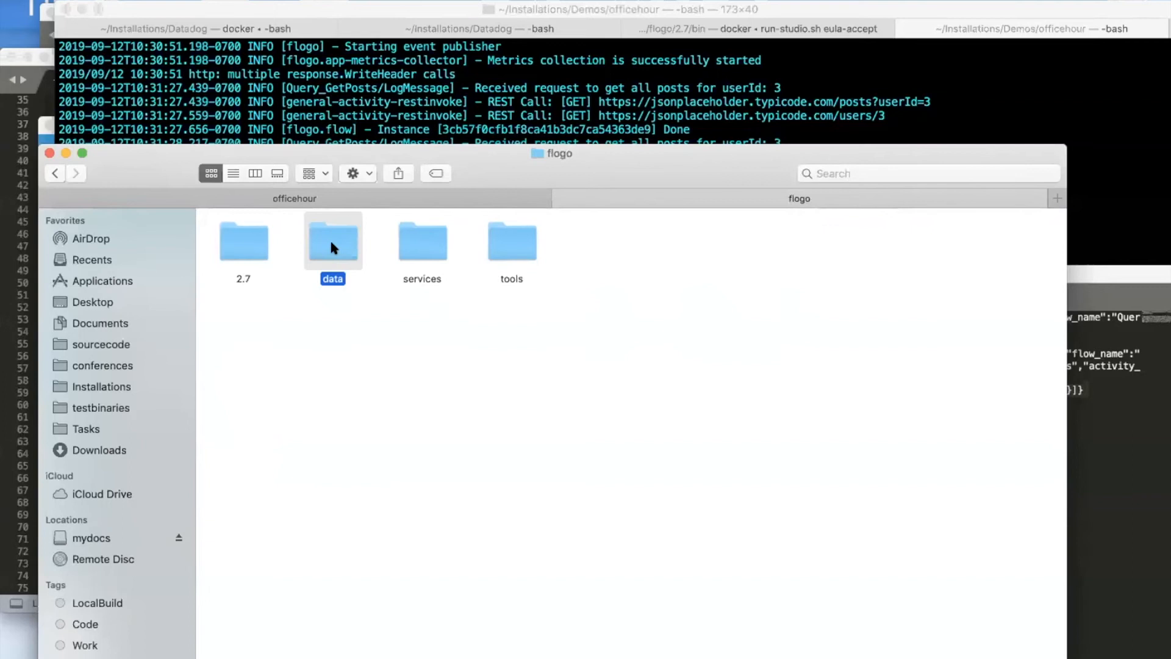
{"action": "double_click", "coordinate": [223, 240]}
{"action": "double_click", "coordinate": [408, 247]}
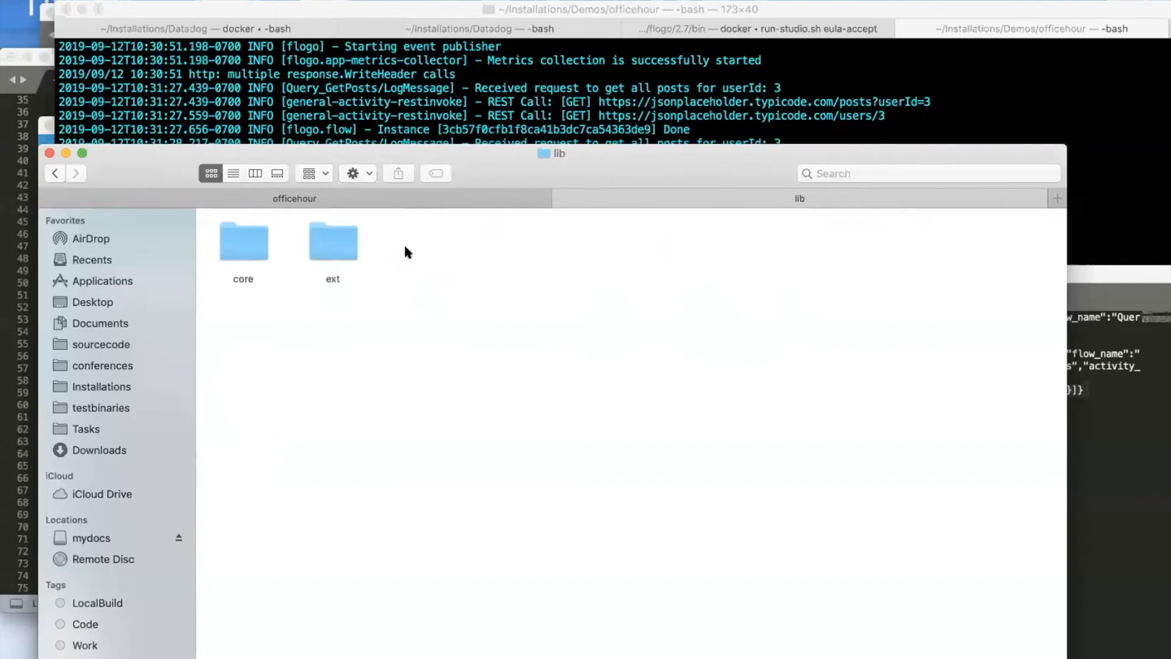
{"action": "left_click", "coordinate": [341, 241]}
{"action": "double_click", "coordinate": [340, 244]}
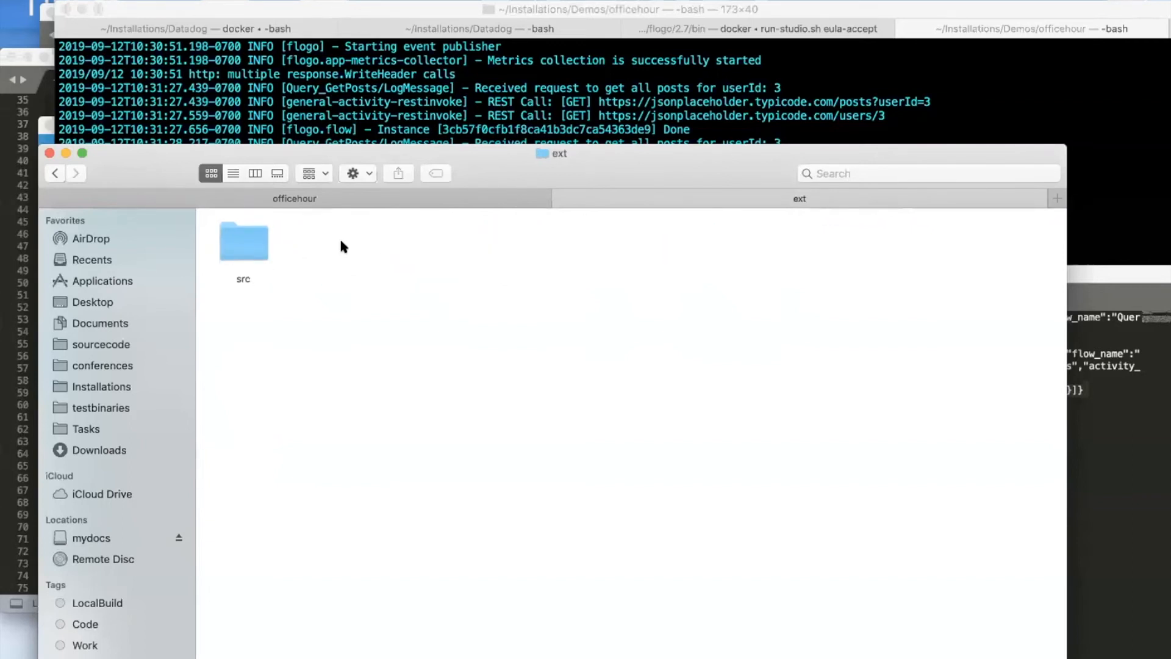
{"action": "double_click", "coordinate": [261, 243]}
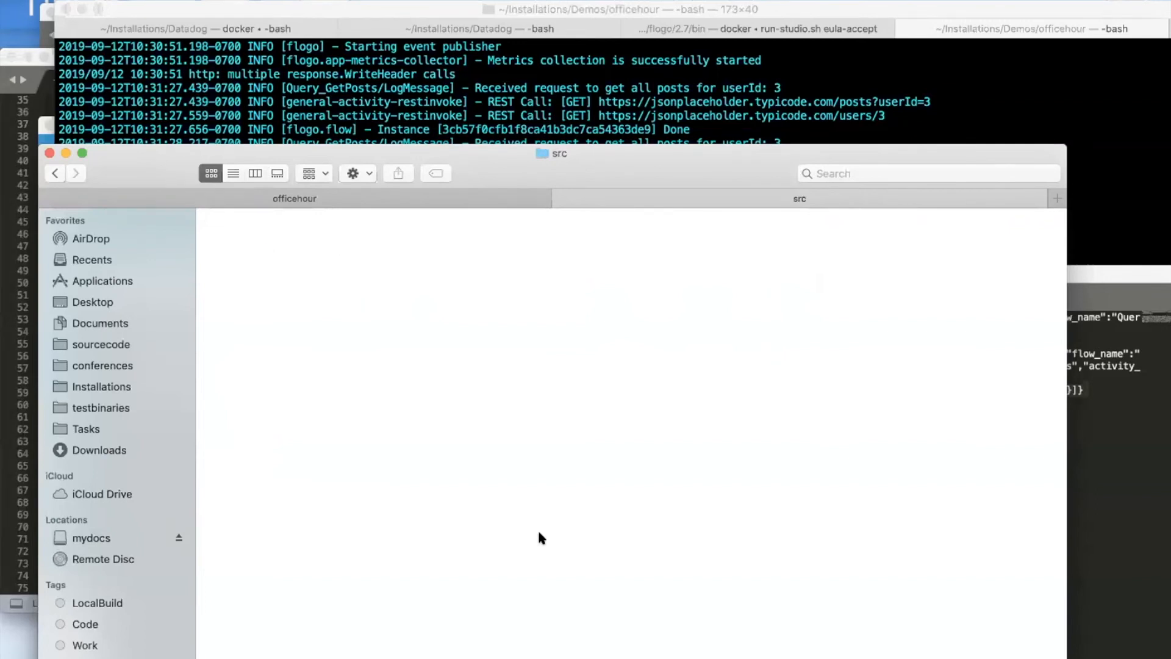
Paste the copied datadog folder into the empty src extension folder.
{"action": "left_click_drag", "start_coordinate": [464, 148], "coordinate": [439, 14]}
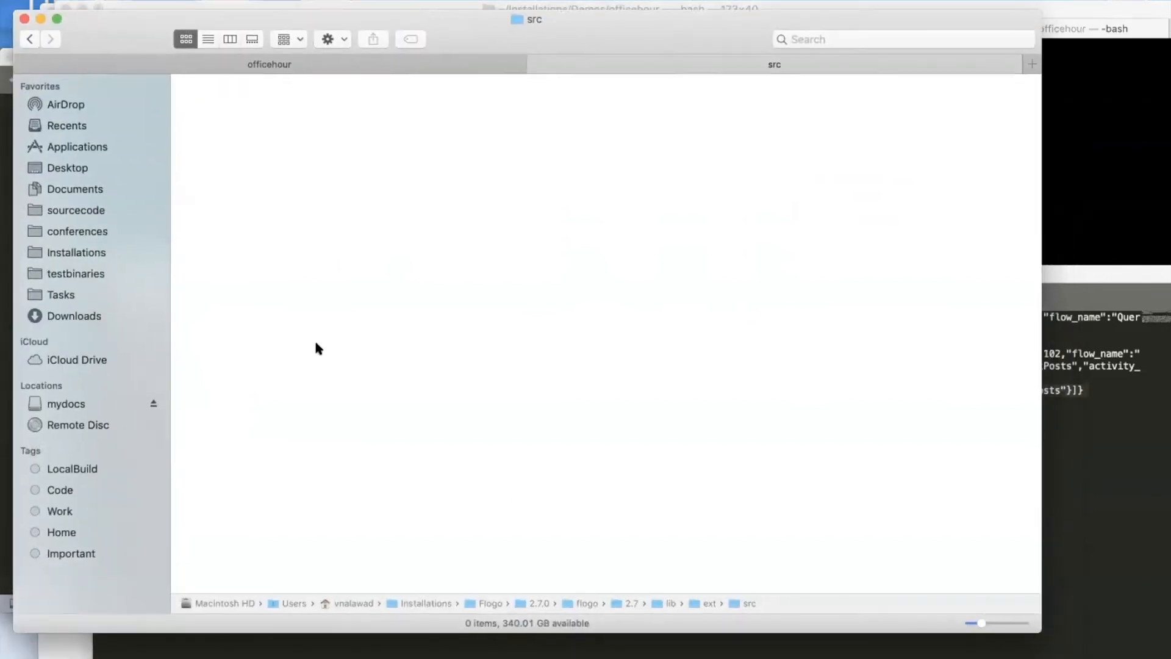
{"action": "right_click", "coordinate": [309, 389]}
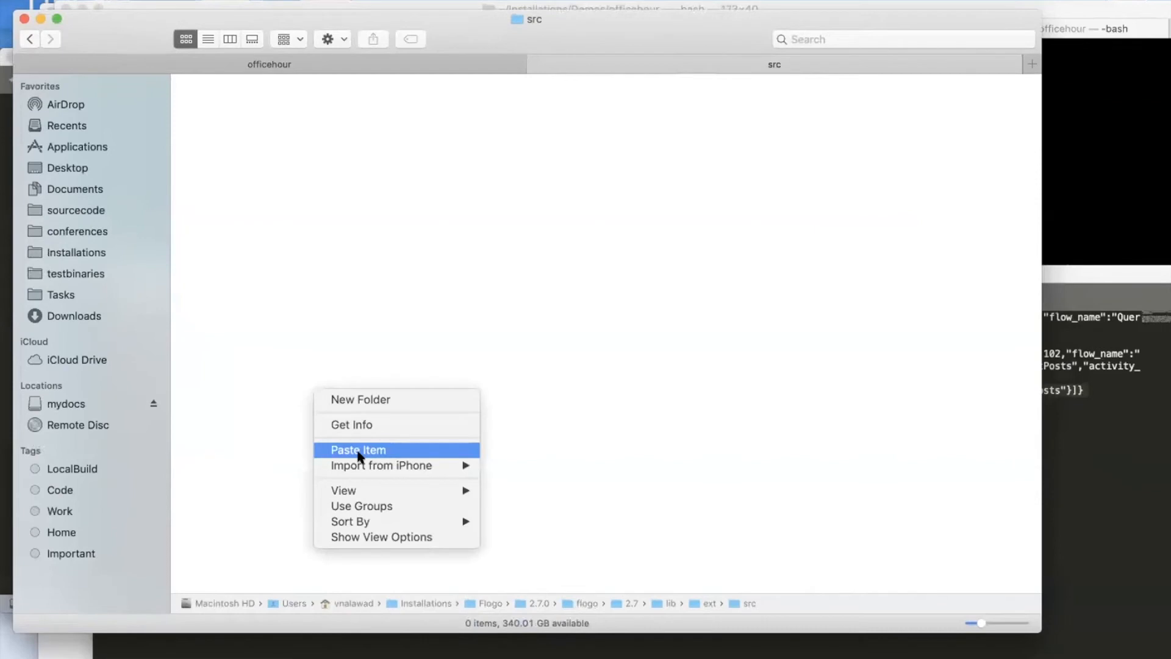
{"action": "left_click", "coordinate": [358, 452]}
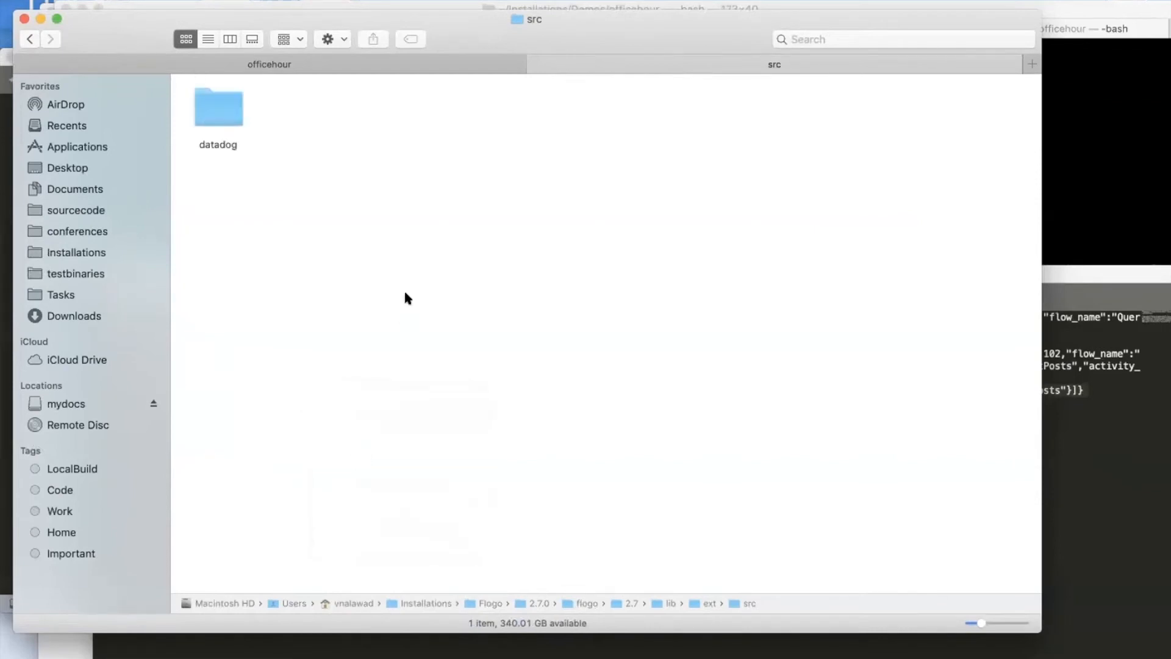
Copy deps.go from the officehour folder and paste it next to the datadog folder in src.
{"action": "left_click", "coordinate": [387, 65]}
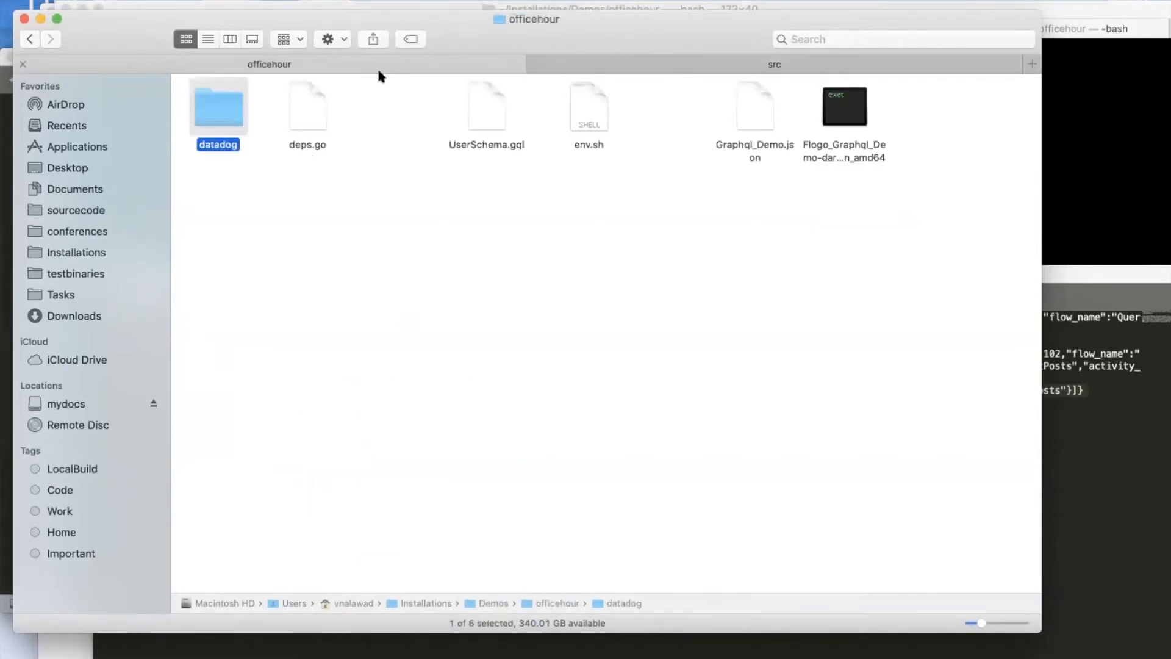
{"action": "left_click", "coordinate": [301, 148]}
{"action": "right_click", "coordinate": [303, 146]}
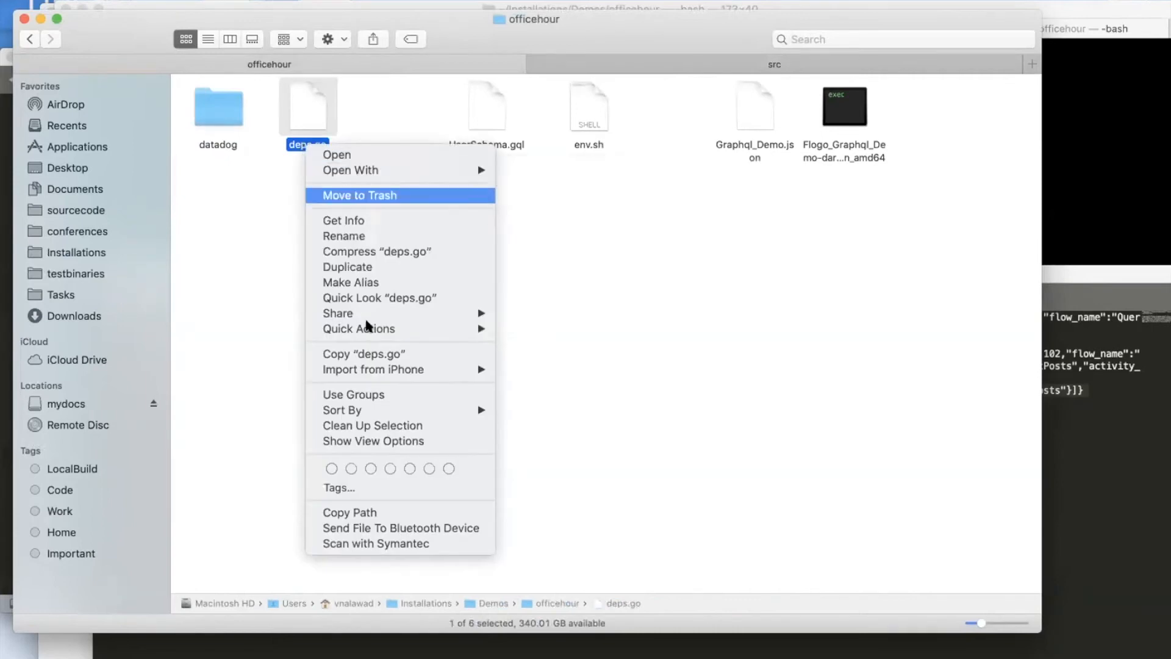
{"action": "left_click", "coordinate": [378, 354]}
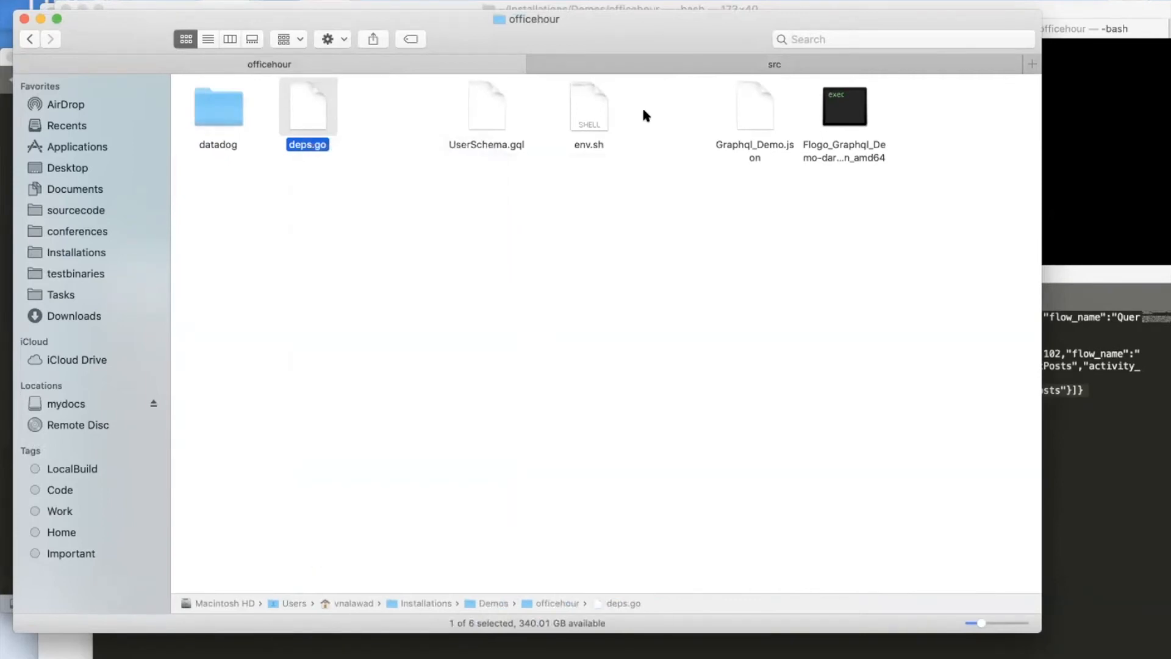
{"action": "left_click", "coordinate": [650, 72]}
{"action": "right_click", "coordinate": [369, 316]}
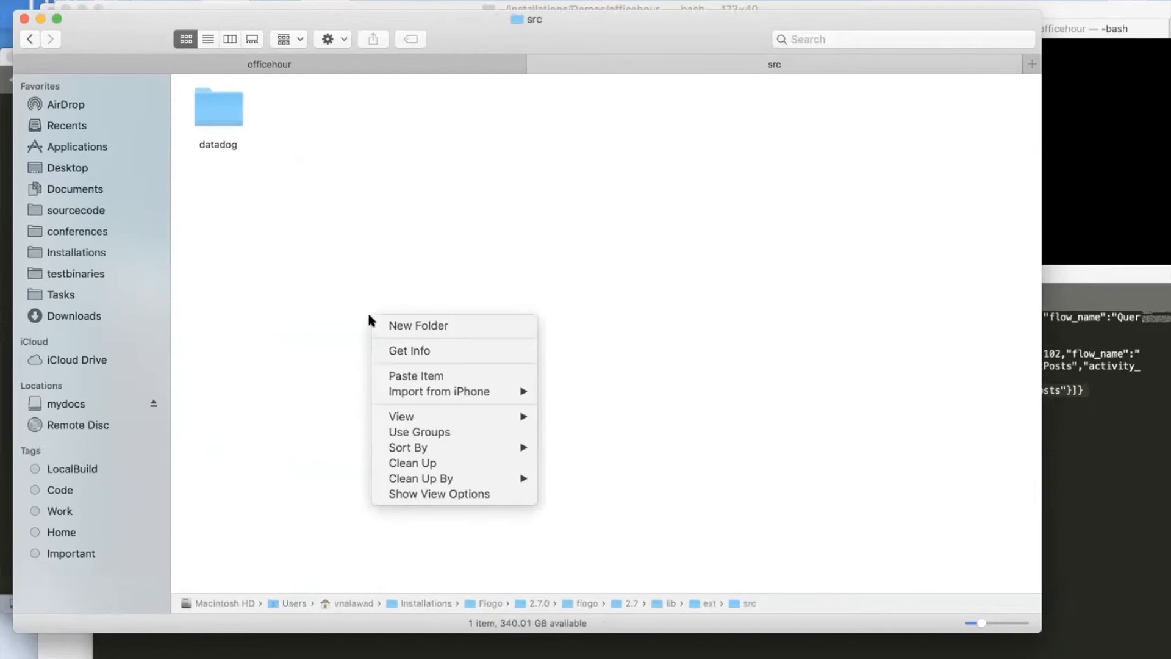
{"action": "left_click", "coordinate": [410, 375]}
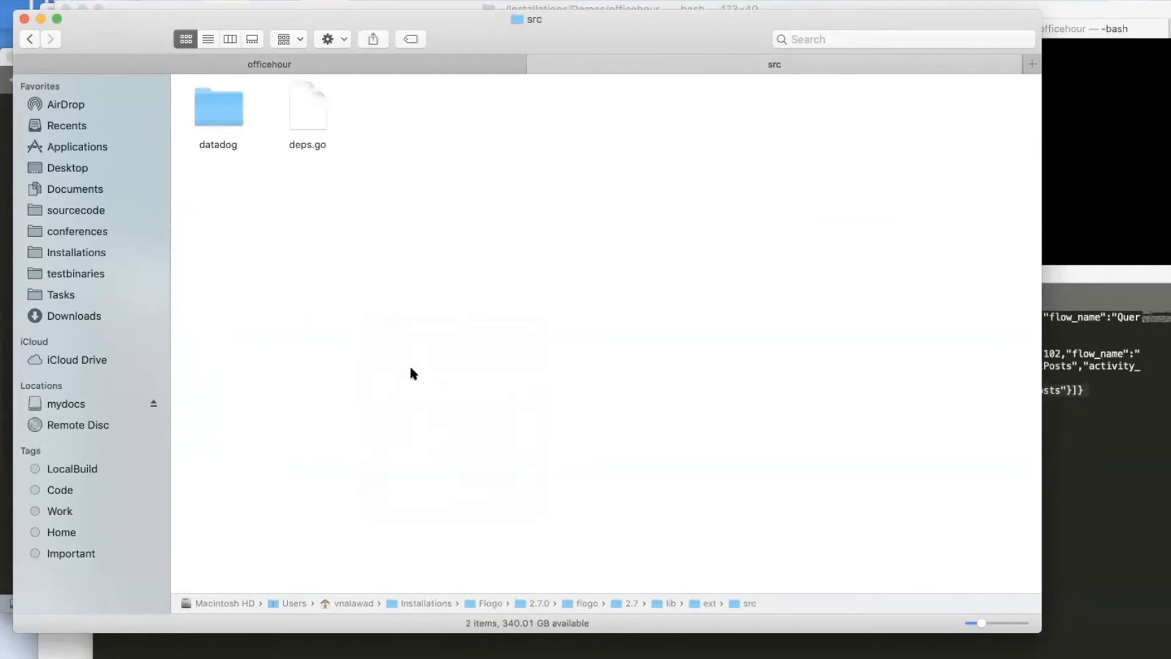
{"action": "right_click", "coordinate": [309, 146]}
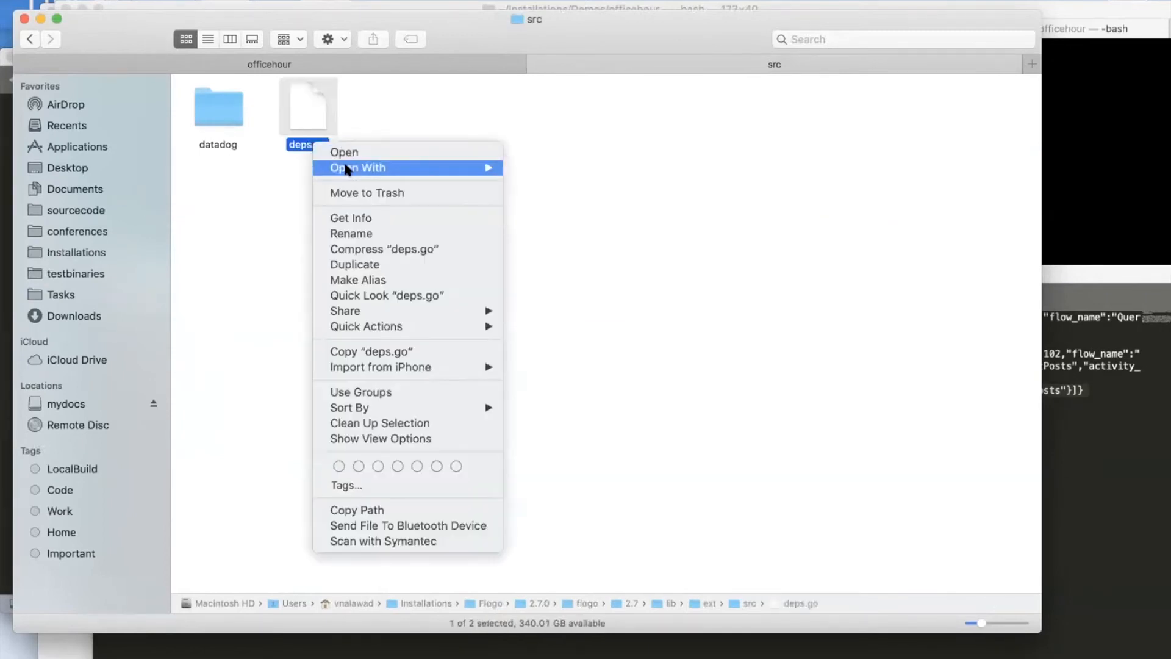
{"action": "mouse_move", "coordinate": [388, 168]}
{"action": "left_click", "coordinate": [584, 173]}
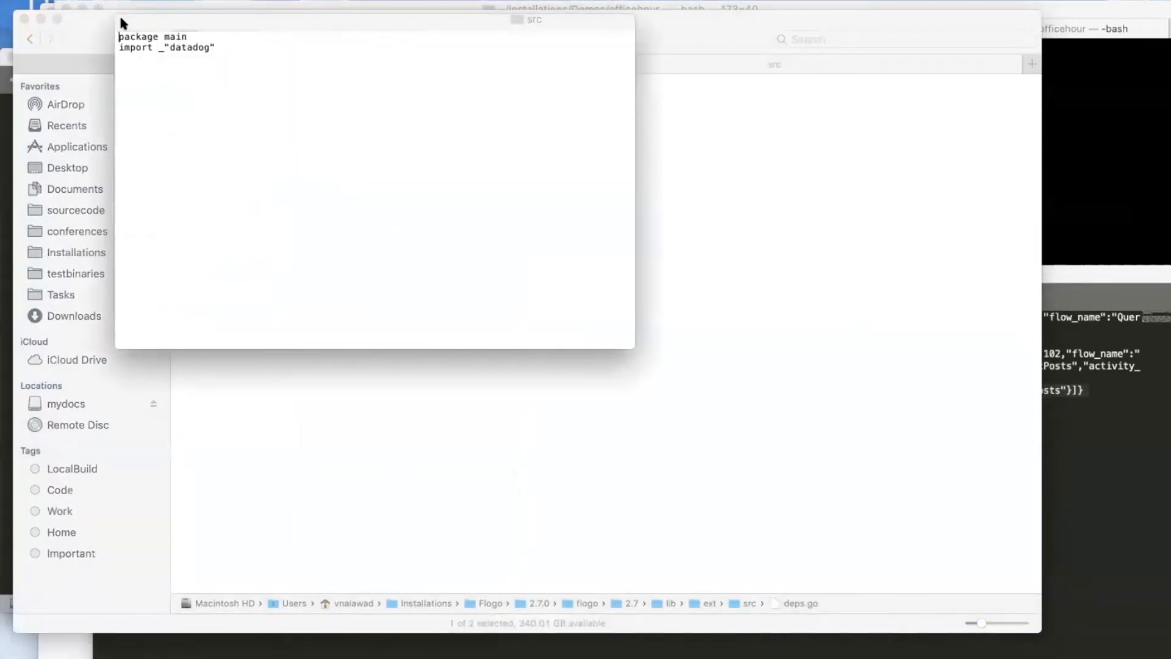
{"action": "left_click", "coordinate": [125, 22]}
Open the deps.go file from the src folder with Sublime Text instead of the default editor.
{"action": "right_click", "coordinate": [308, 100]}
{"action": "mouse_move", "coordinate": [390, 128]}
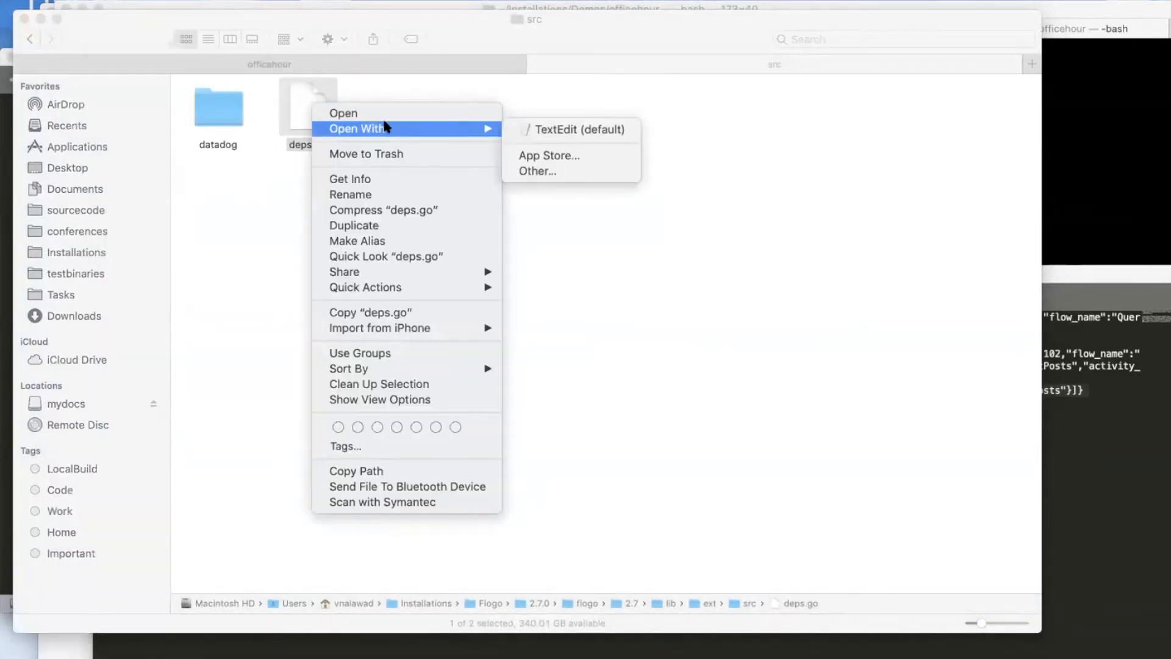
{"action": "left_click", "coordinate": [567, 174]}
{"action": "scroll", "coordinate": [470, 260], "scroll_direction": "down", "scroll_amount": 15}
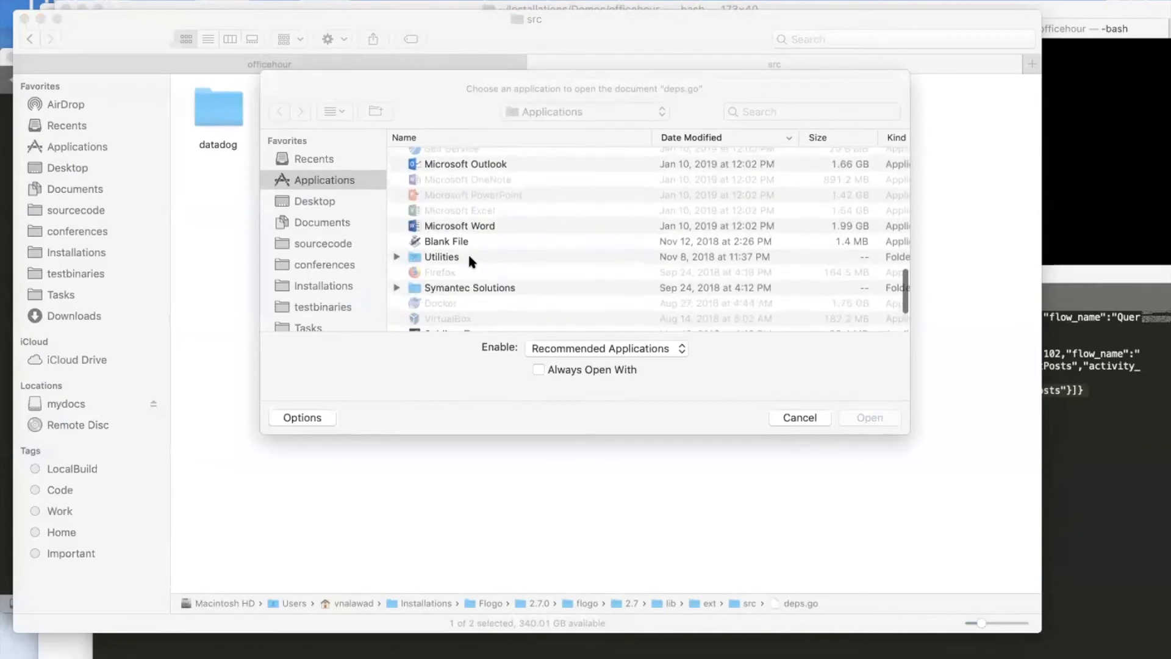
{"action": "scroll", "coordinate": [468, 261], "scroll_direction": "down", "scroll_amount": 3}
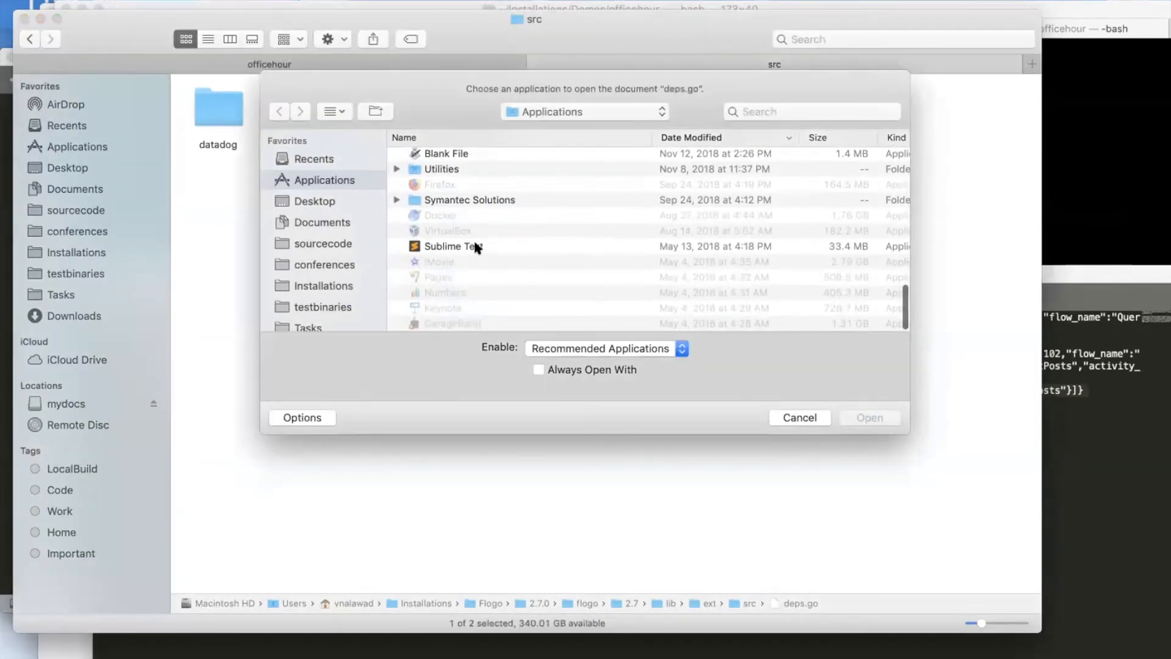
{"action": "left_click", "coordinate": [476, 246]}
{"action": "left_click", "coordinate": [871, 417]}
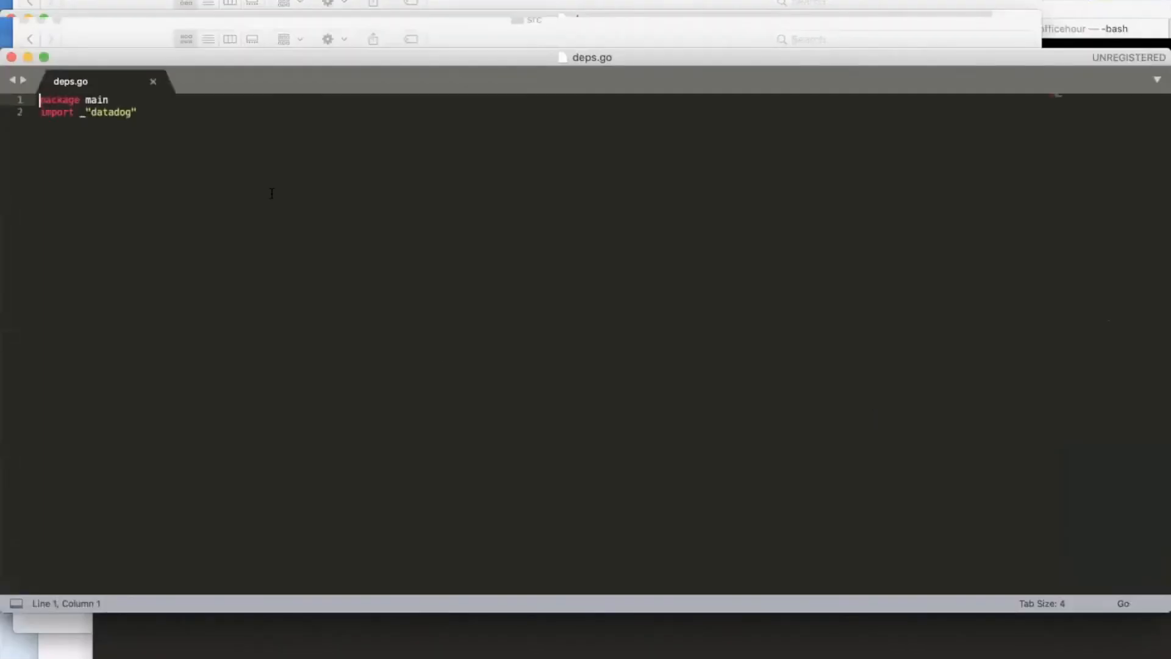
Try replacing the datadog import in deps.go with a github.com path under a personal account, ending in integrations/datadog.
{"action": "left_click_drag", "start_coordinate": [141, 115], "coordinate": [9, 88]}
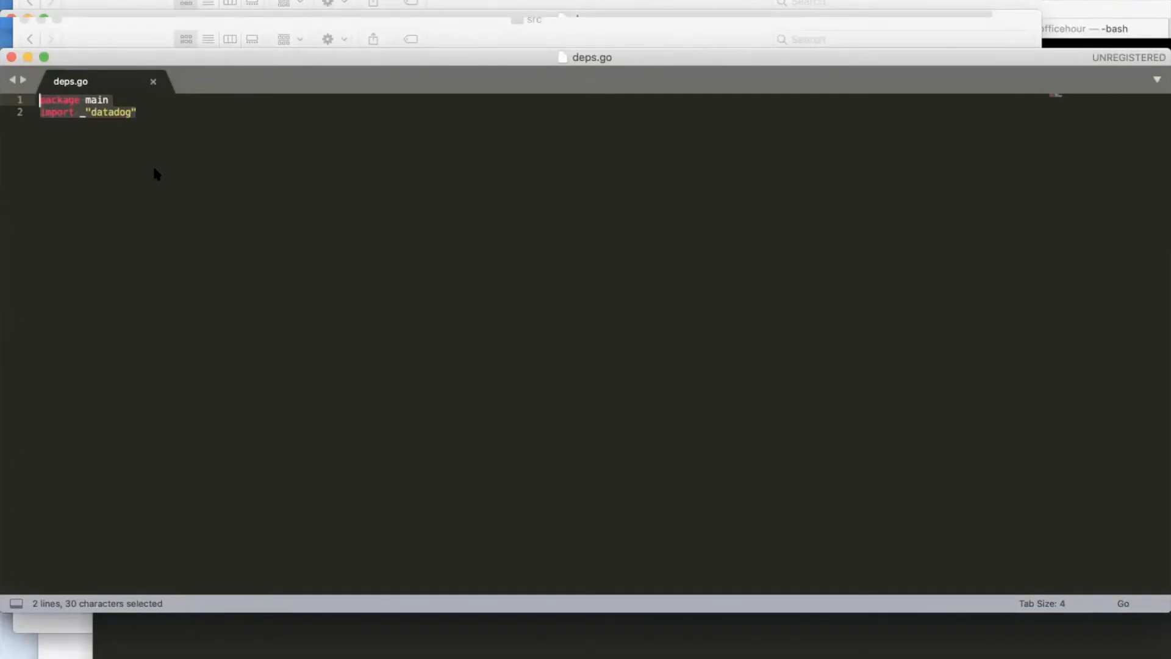
{"action": "double_click", "coordinate": [113, 112]}
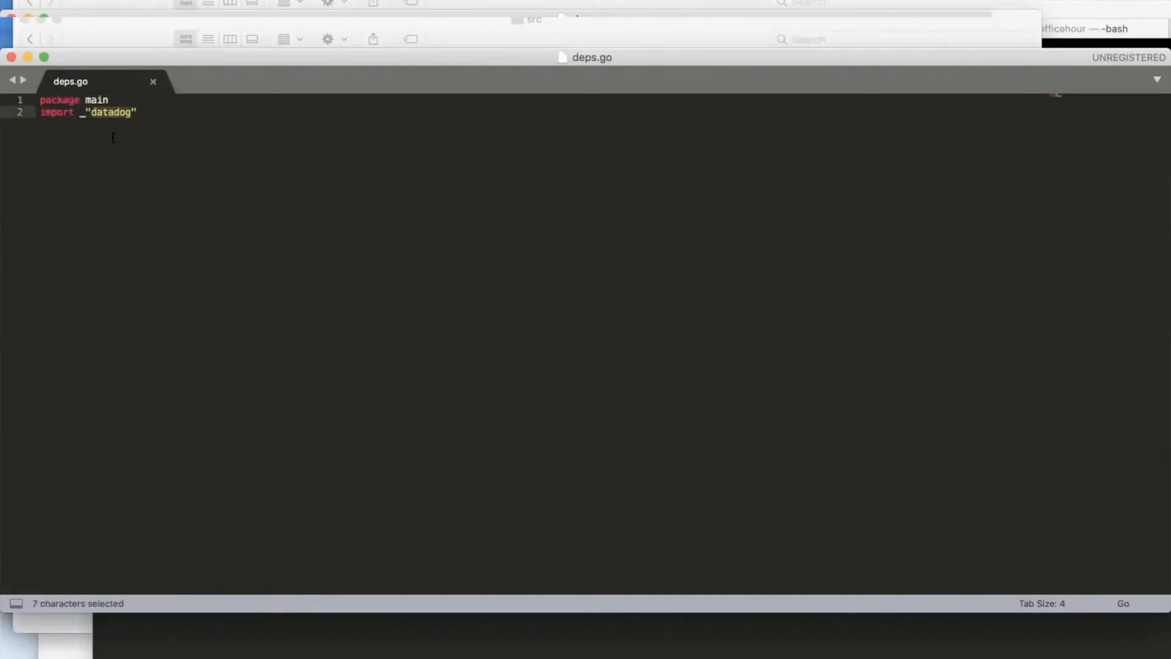
{"action": "type", "text": "git"}
{"action": "type", "text": "hub"}
{"action": "type", "text": ".co"}
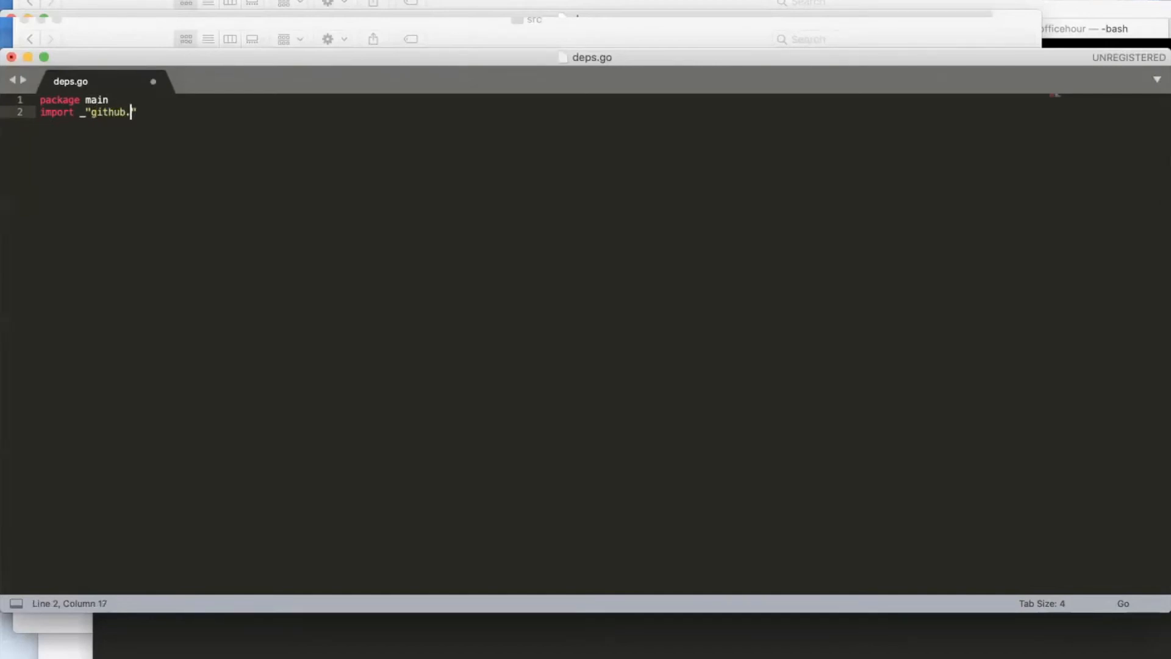
{"action": "type", "text": "m/vijaynalawade/integrat"}
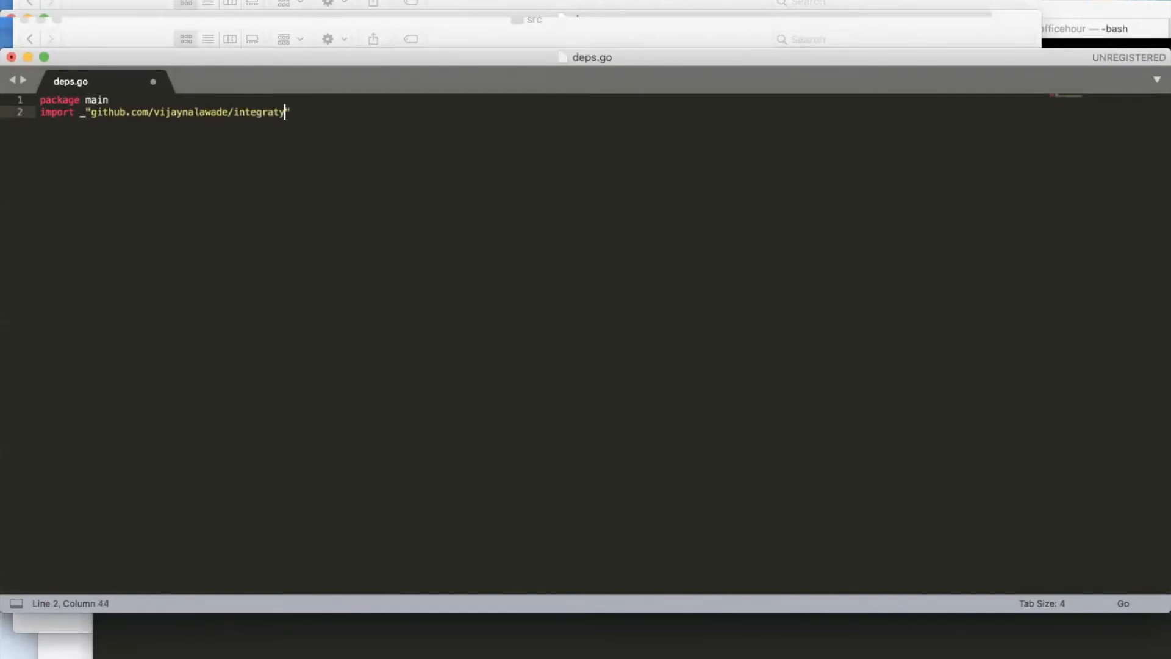
{"action": "type", "text": "ions/datadog"}
{"action": "left_click_drag", "start_coordinate": [191, 57], "coordinate": [249, 123]}
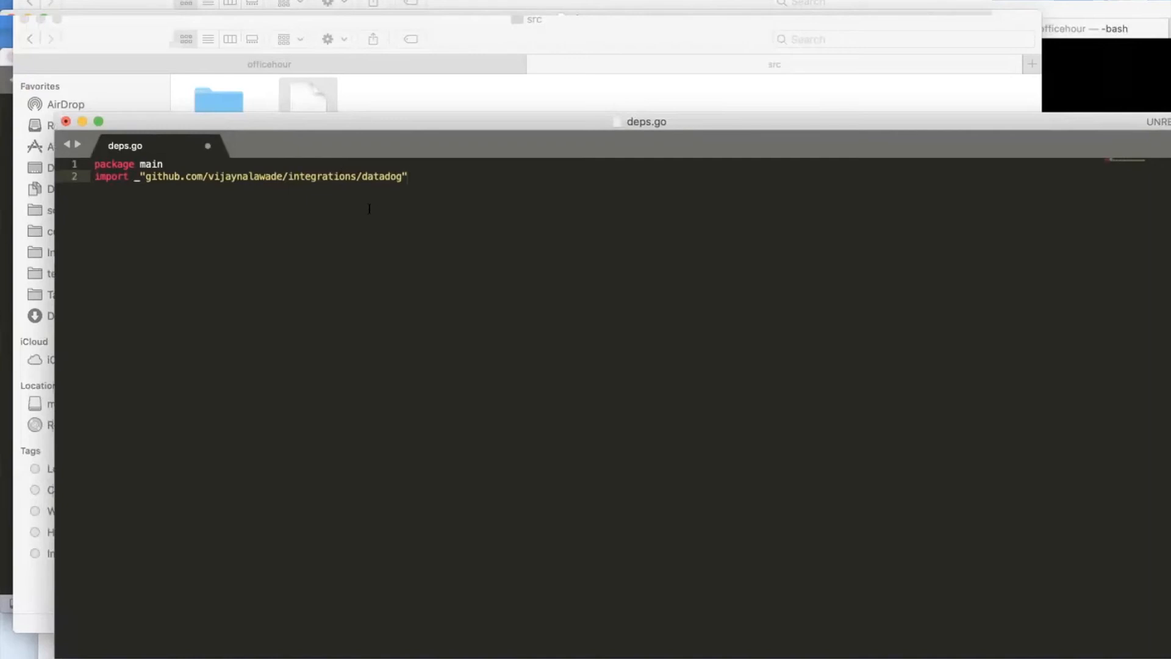
Undo all the edits made to the import path in deps.go.
{"action": "left_click_drag", "start_coordinate": [411, 177], "coordinate": [78, 178]}
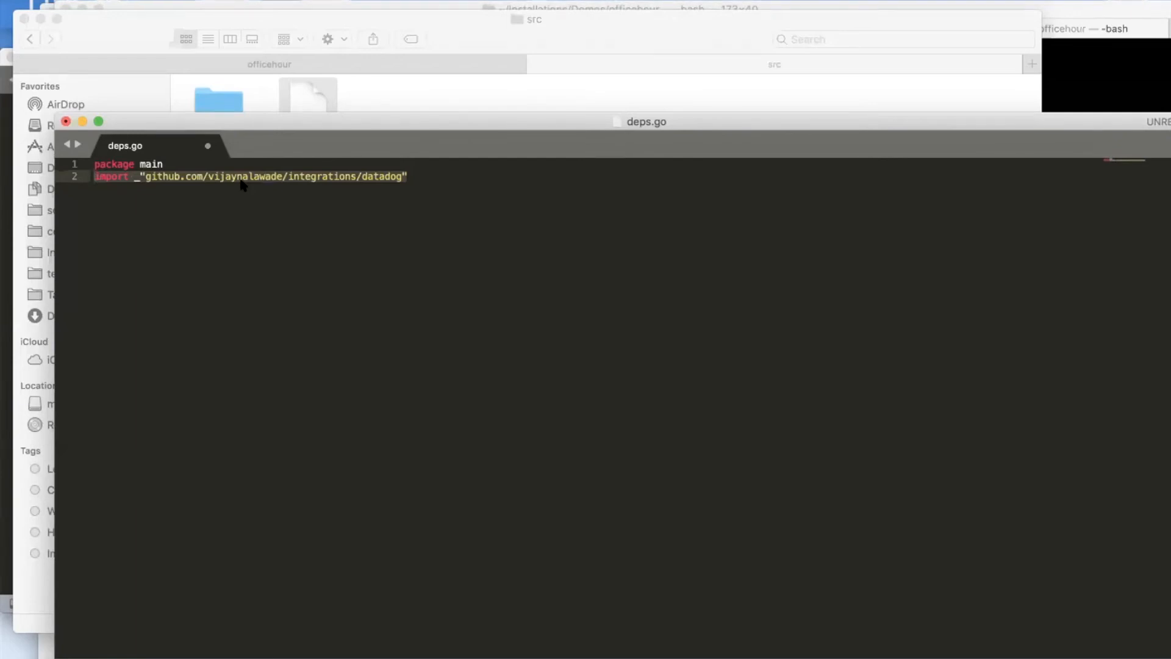
{"action": "key", "text": "super+z"}
{"action": "key", "text": "super+z"}
{"action": "key", "text": "super+z"}
{"action": "key", "text": "super+z"}
{"action": "key", "text": "super+z"}
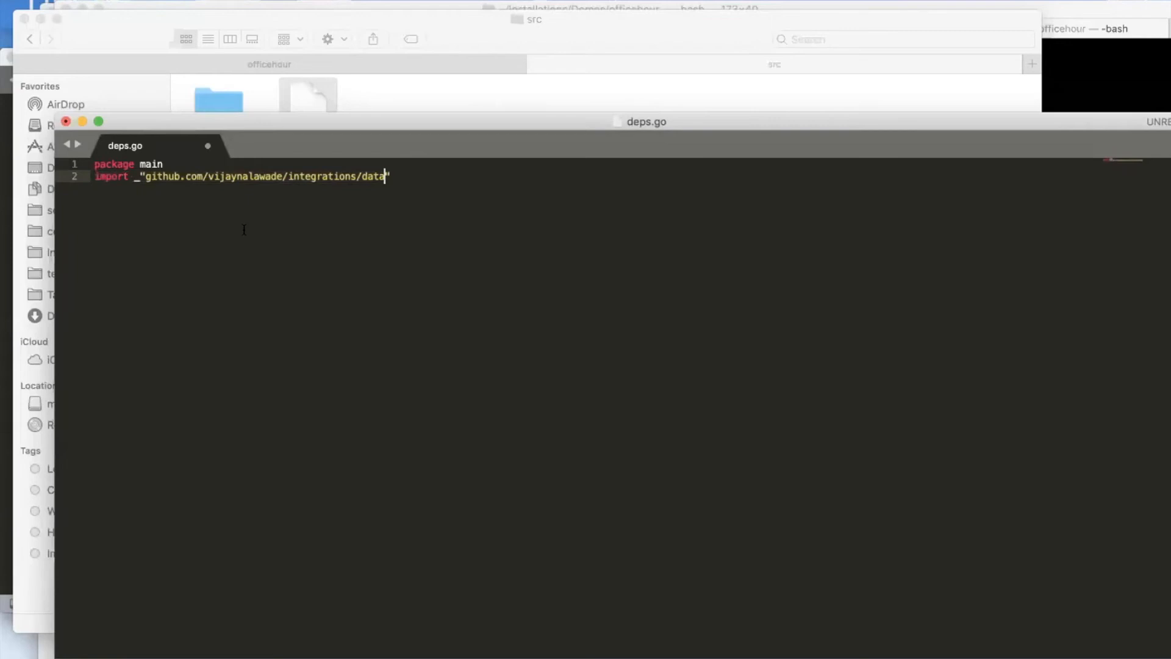
{"action": "key", "text": "super+z"}
{"action": "key", "text": "super+z"}
{"action": "key", "text": "super+z"}
{"action": "key", "text": "super+z"}
{"action": "key", "text": "super+z"}
{"action": "key", "text": "super+z"}
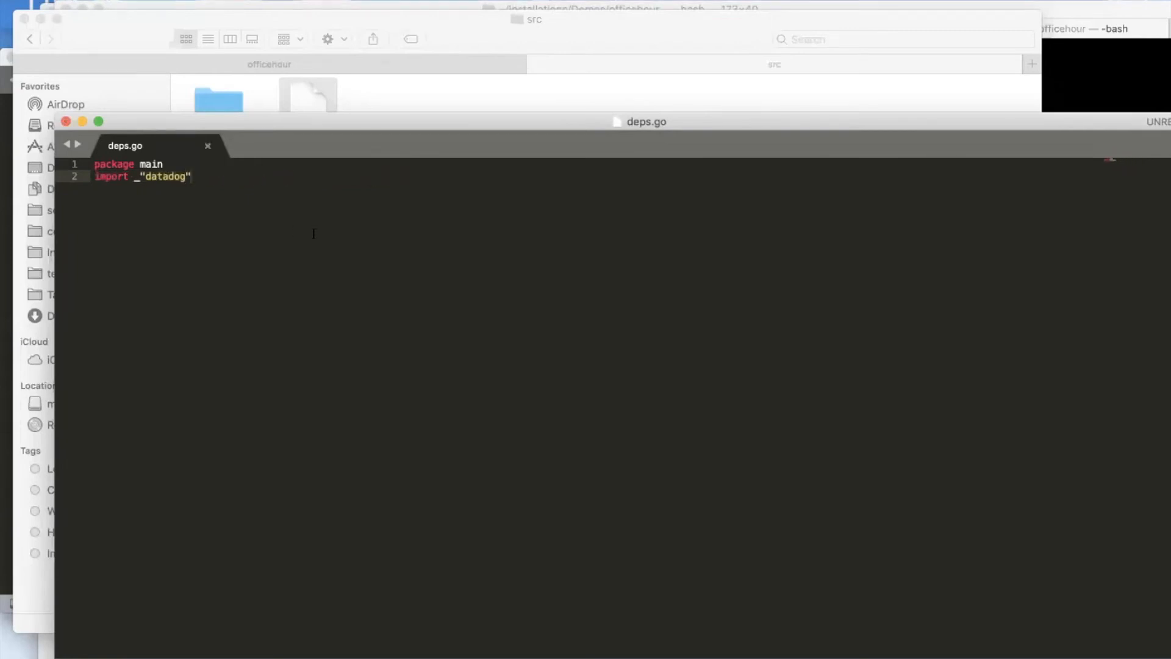
Return to Finder, open the bin folder under flogo/2.7, and check the builder executables.
{"action": "left_click", "coordinate": [415, 102]}
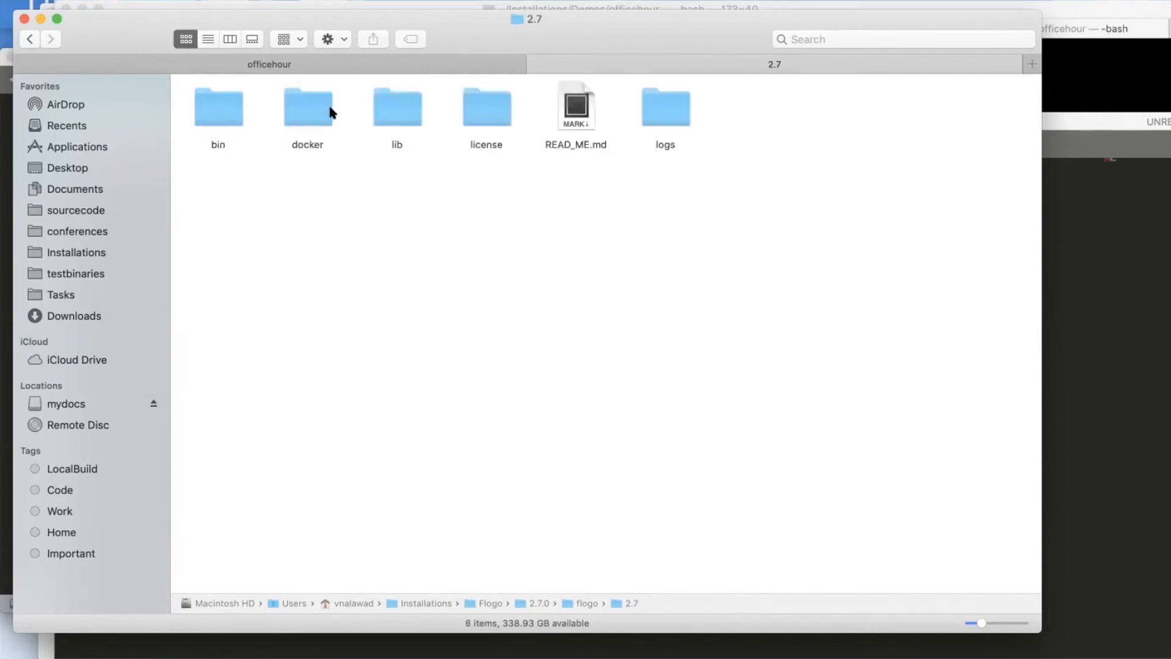
{"action": "double_click", "coordinate": [222, 109]}
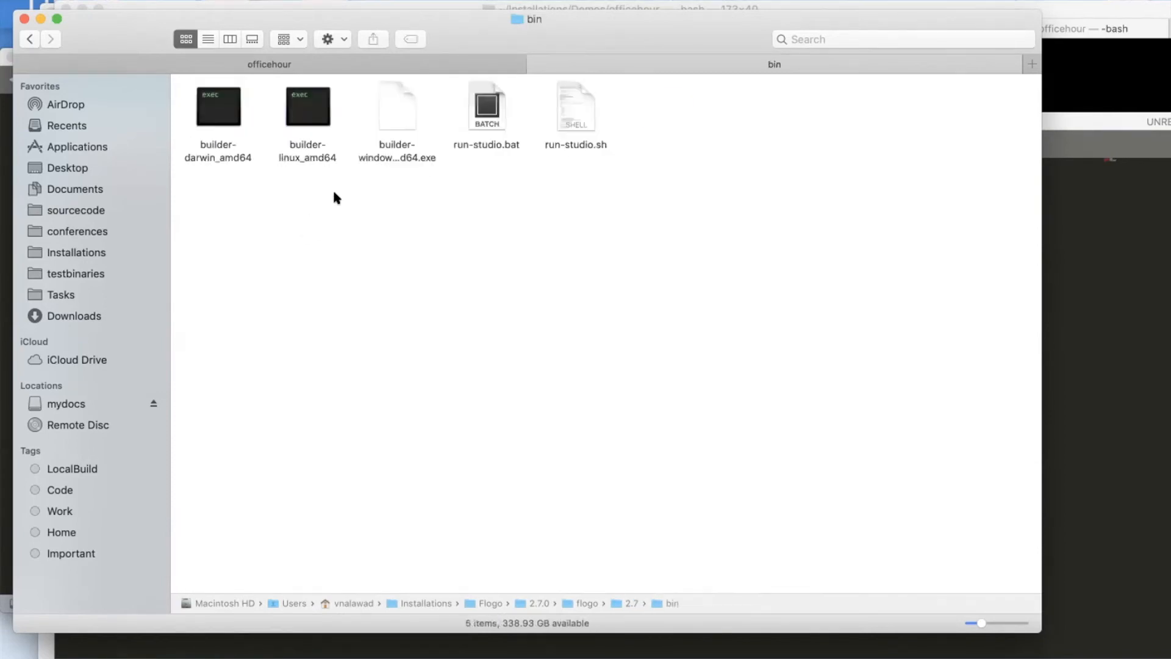
{"action": "left_click_drag", "start_coordinate": [337, 196], "coordinate": [215, 145]}
{"action": "left_click", "coordinate": [387, 172]}
{"action": "left_click_drag", "start_coordinate": [397, 170], "coordinate": [212, 120]}
{"action": "left_click", "coordinate": [489, 393]}
Open a new Terminal session at the flogo/2.7/bin folder from Finder.
{"action": "right_click", "coordinate": [661, 603]}
{"action": "mouse_move", "coordinate": [732, 656]}
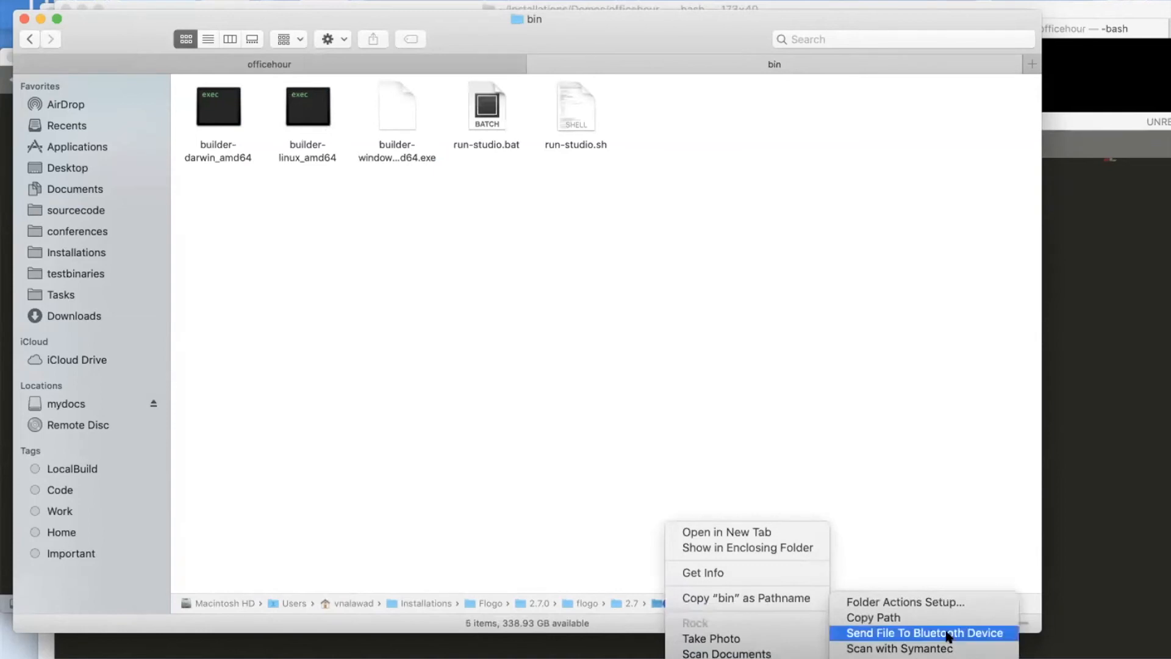
{"action": "left_click", "coordinate": [915, 656]}
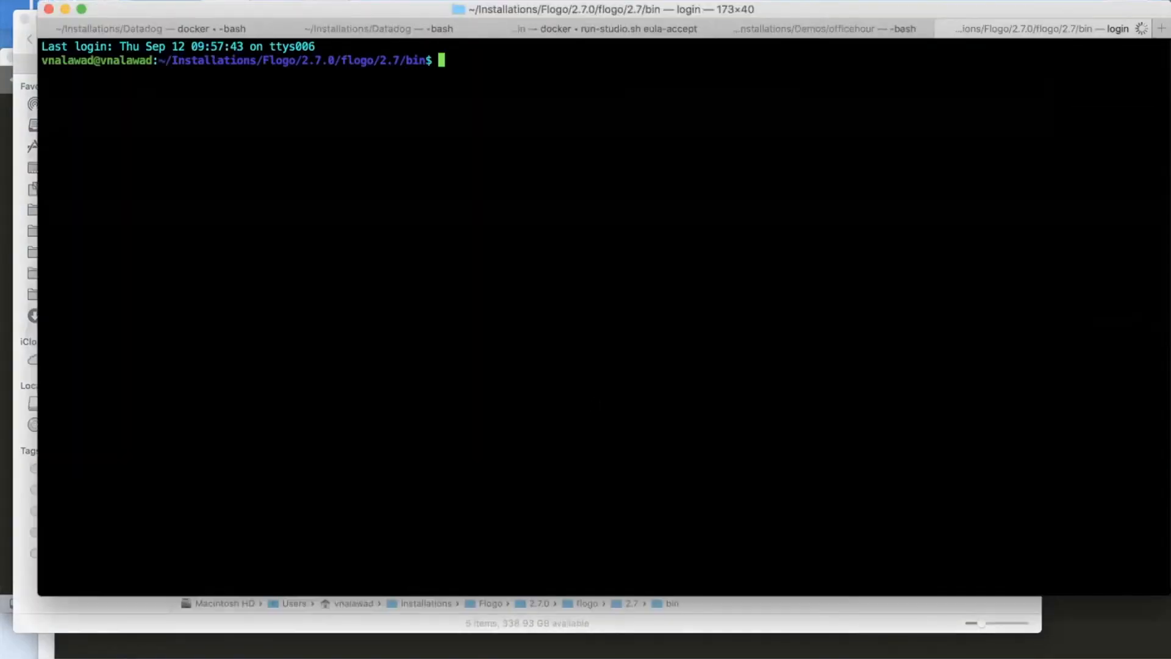
Start a build command at the prompt with ./builder-darwin_amd64 build -f, leaving it open for the app file path.
{"action": "type", "text": "./b"}
{"action": "key", "text": "Tab"}
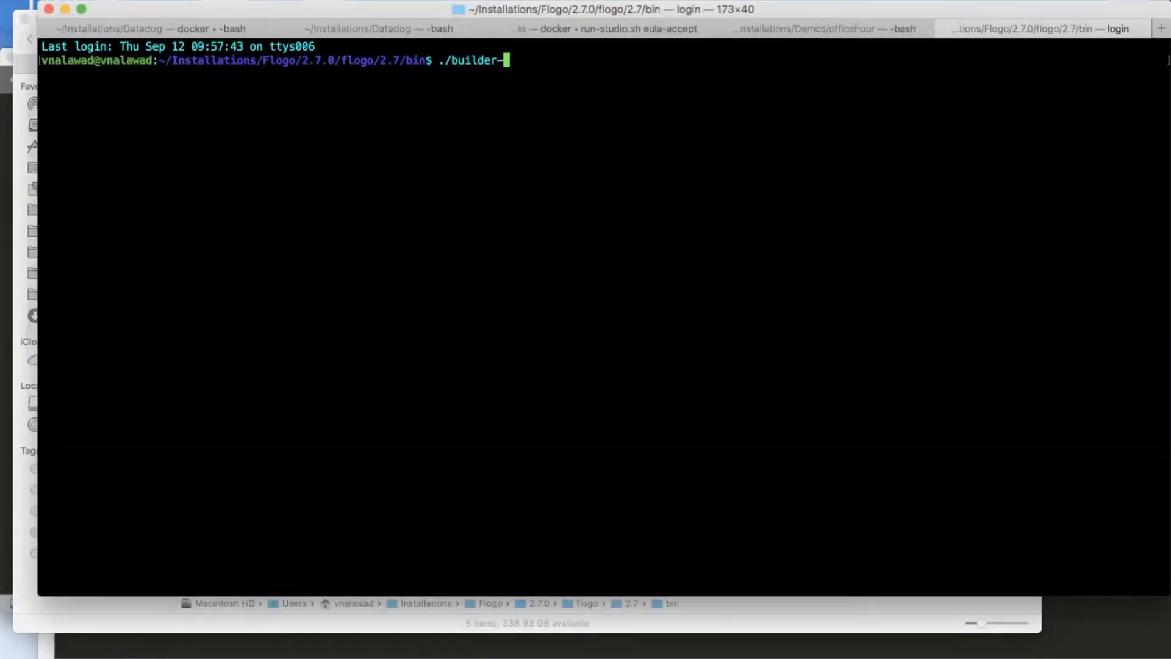
{"action": "type", "text": "d"}
{"action": "key", "text": "Tab"}
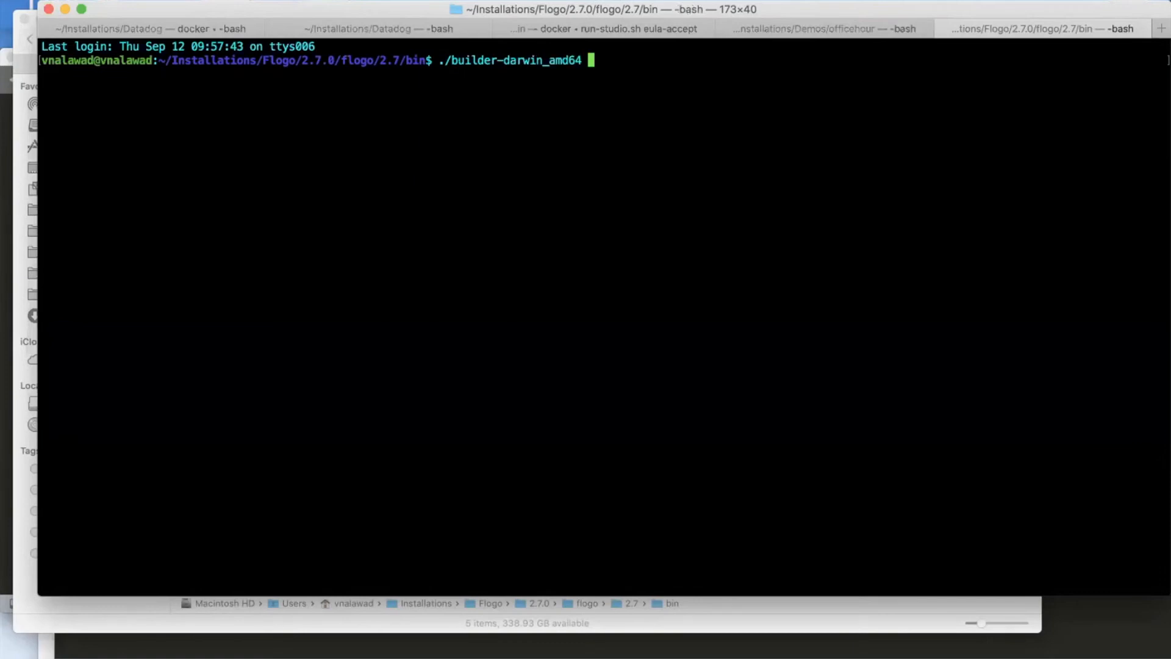
{"action": "type", "text": "build -f"}
Copy the path of Flogo_Graphql_Demo.json from the Downloads folder in Finder and insert it after -f in the Terminal command.
{"action": "mouse_move", "coordinate": [43, 225]}
{"action": "left_click", "coordinate": [18, 107]}
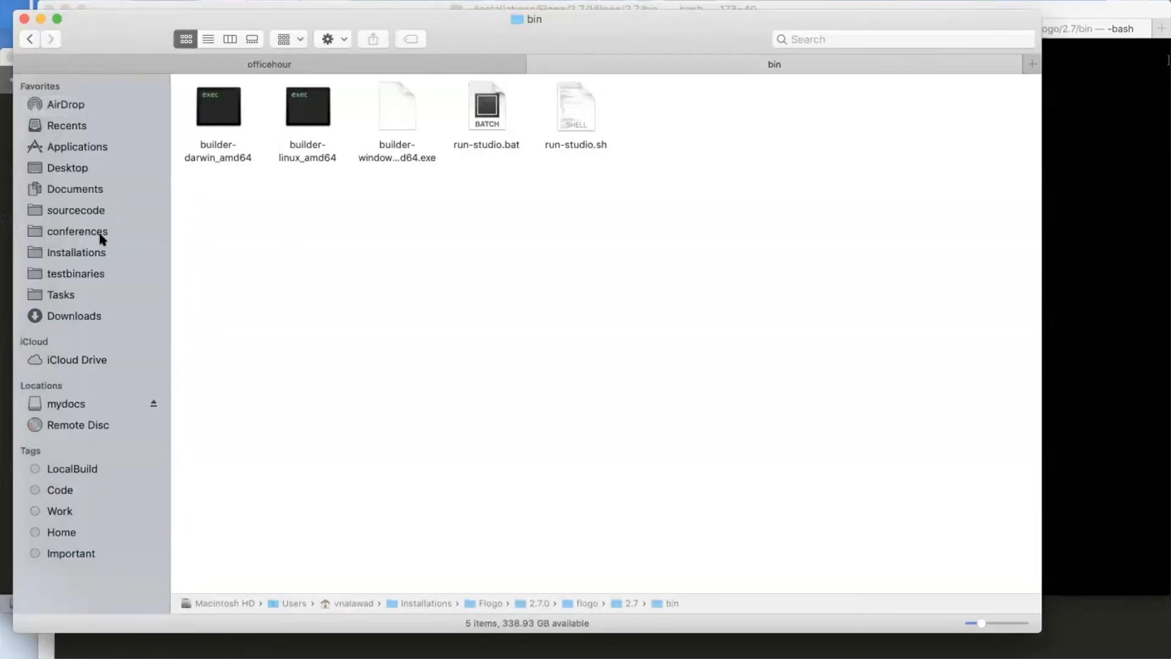
{"action": "left_click", "coordinate": [66, 315]}
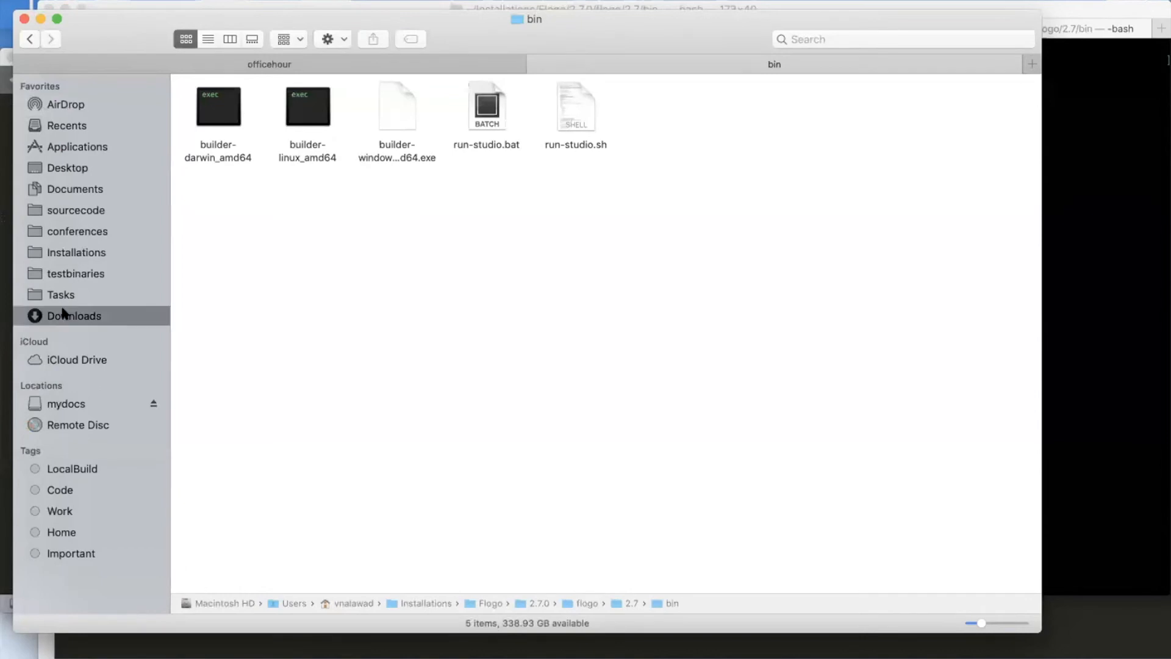
{"action": "left_click", "coordinate": [272, 102]}
{"action": "right_click", "coordinate": [273, 101]}
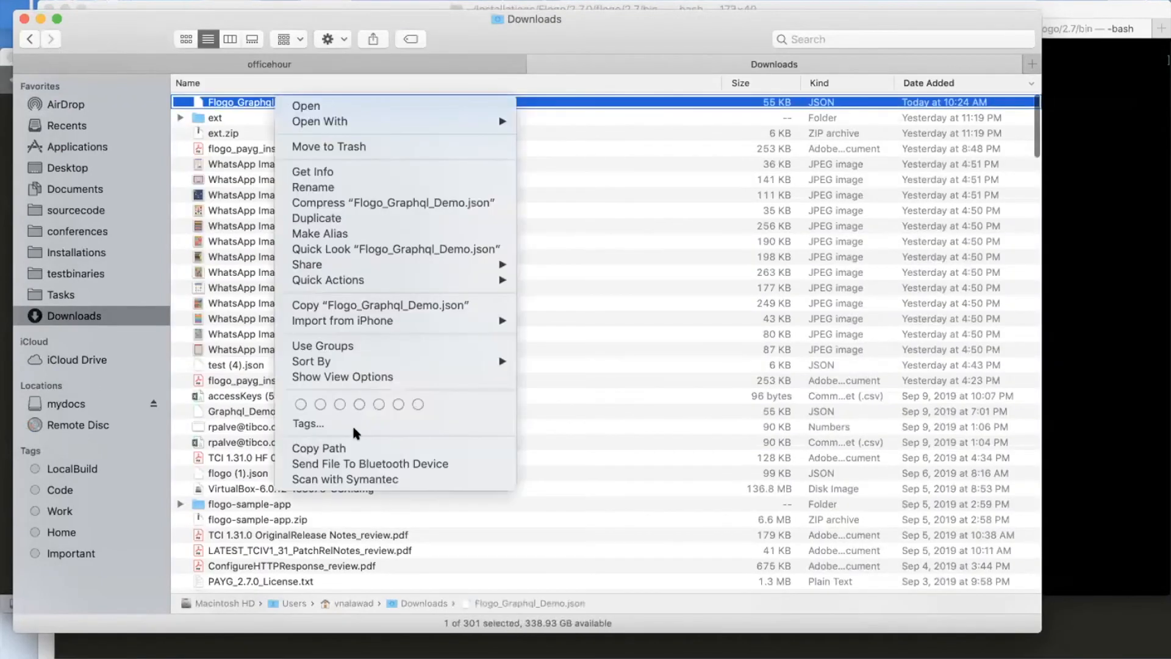
{"action": "left_click", "coordinate": [334, 450]}
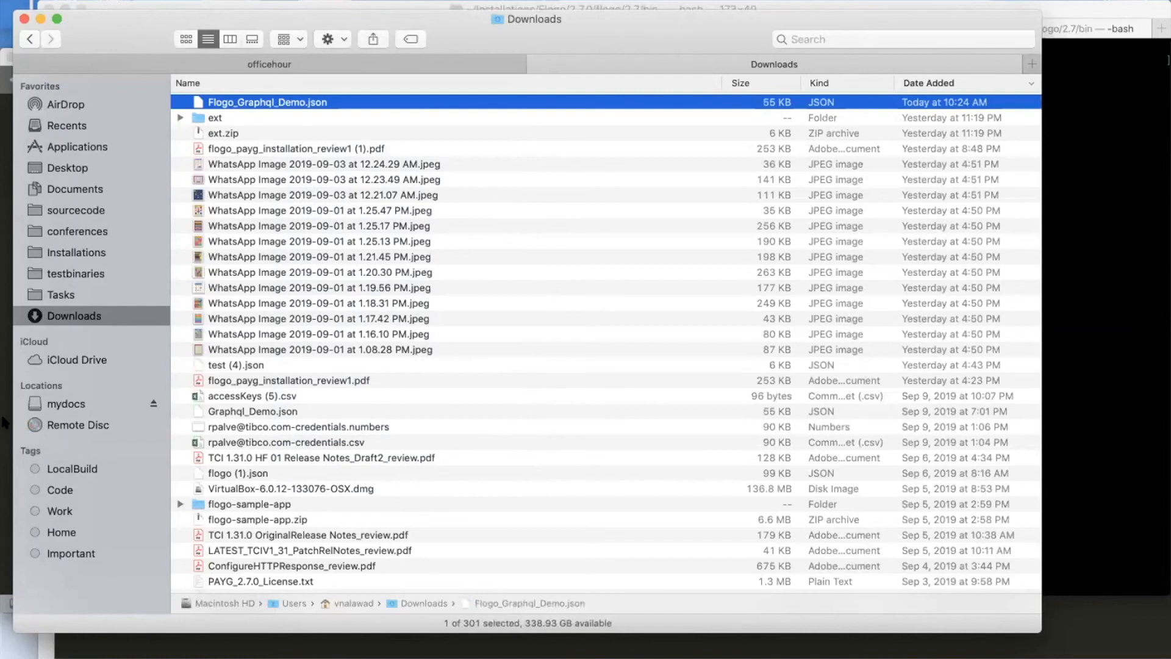
{"action": "mouse_move", "coordinate": [12, 421]}
{"action": "left_click", "coordinate": [19, 468]}
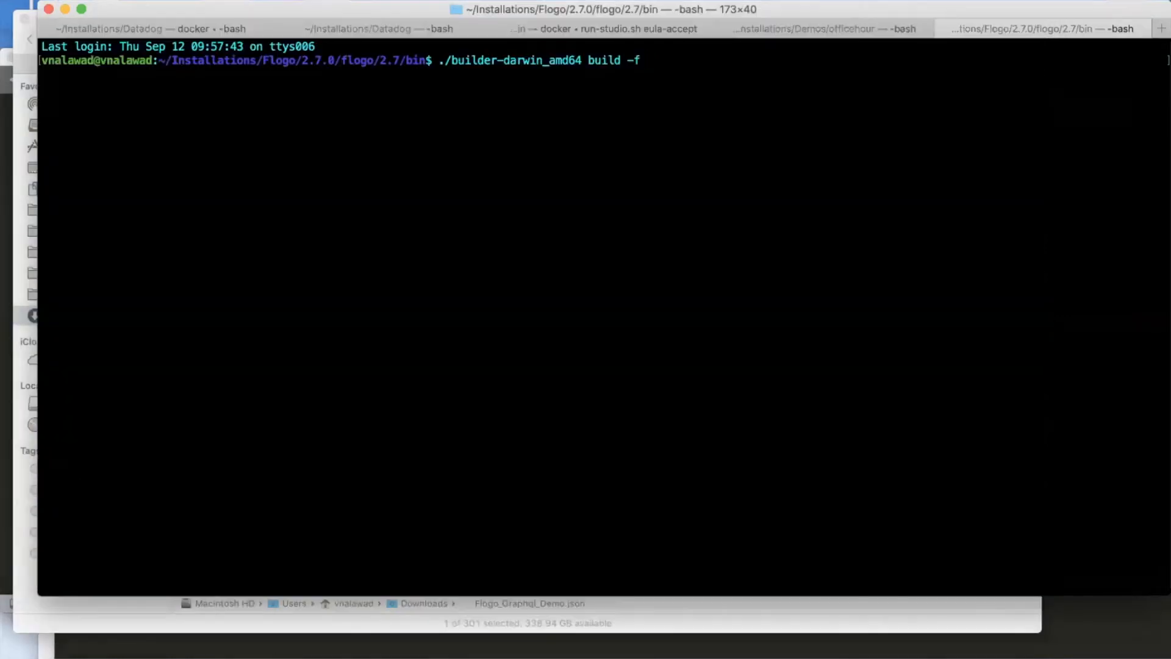
{"action": "key", "text": "super+v"}
Add the -o option with the Installations/Demos/officehour folder path copied from Finder, and run the build in Terminal.
{"action": "type", "text": "-o"}
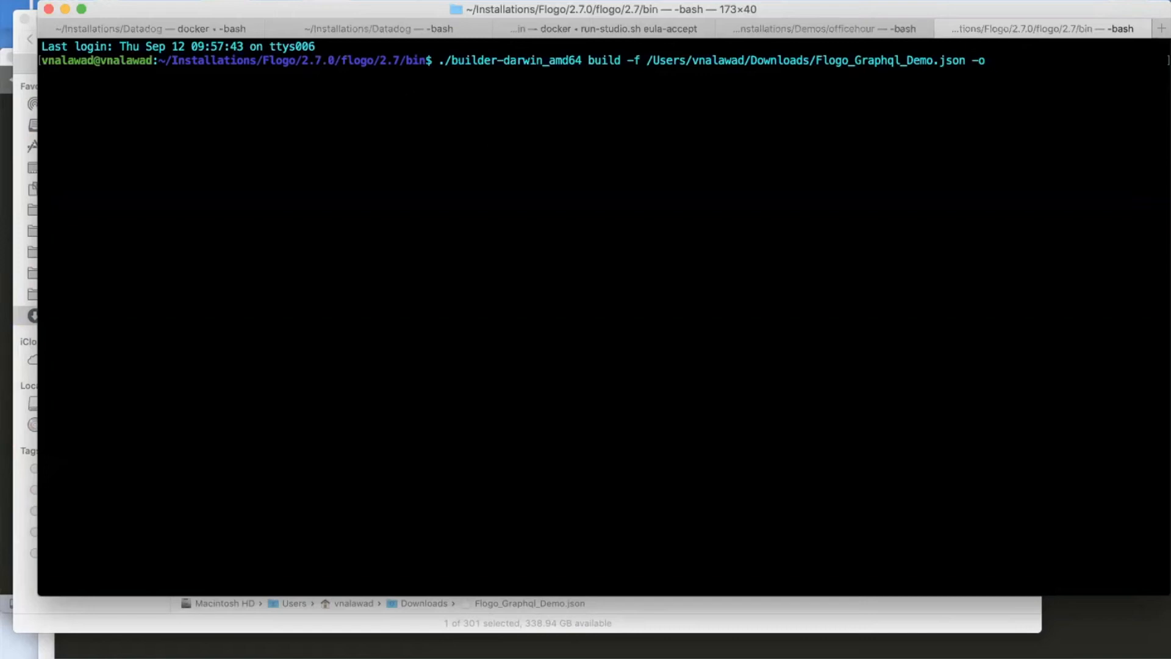
{"action": "mouse_move", "coordinate": [4, 220]}
{"action": "left_click", "coordinate": [20, 108]}
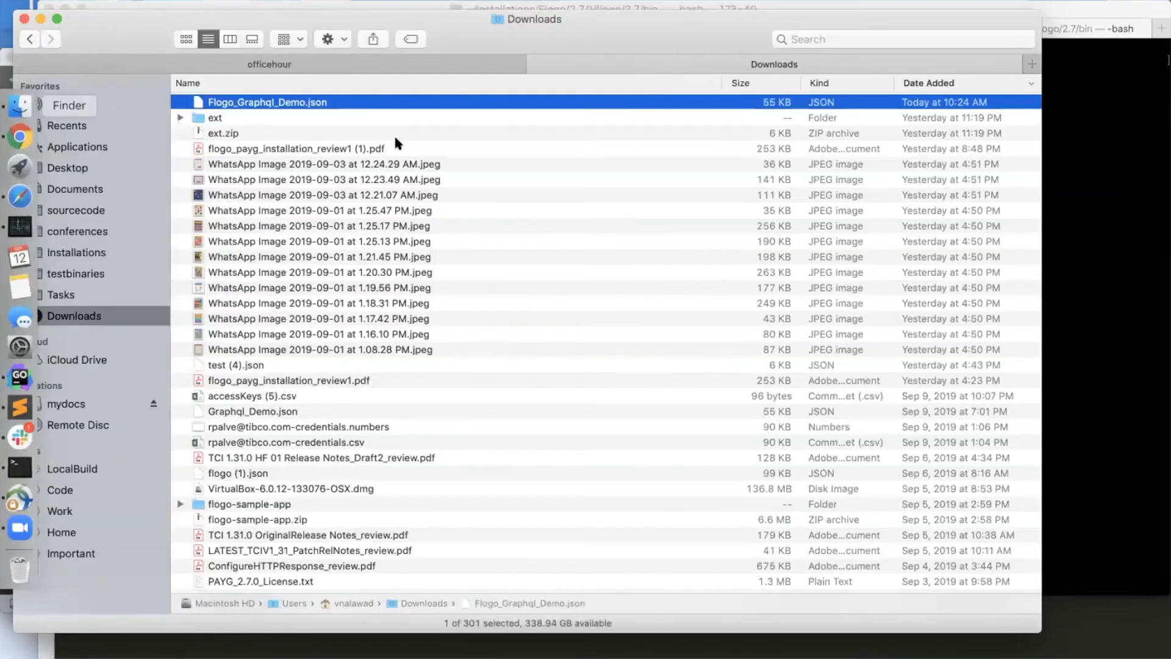
{"action": "left_click", "coordinate": [69, 254]}
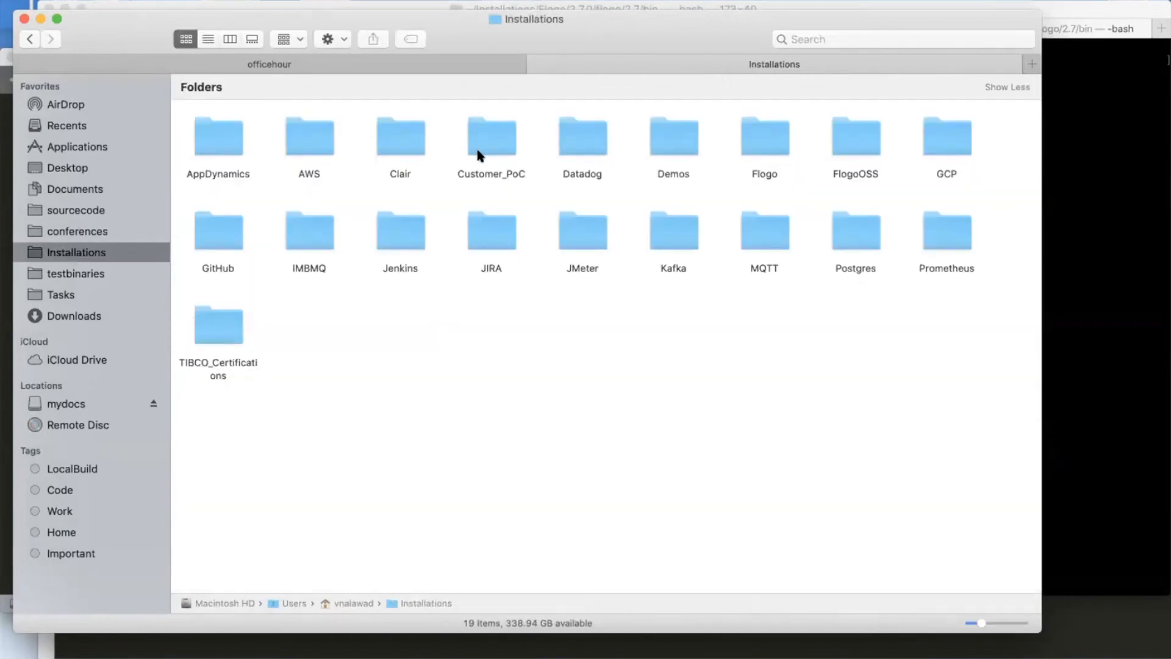
{"action": "left_click", "coordinate": [668, 151]}
{"action": "double_click", "coordinate": [668, 152]}
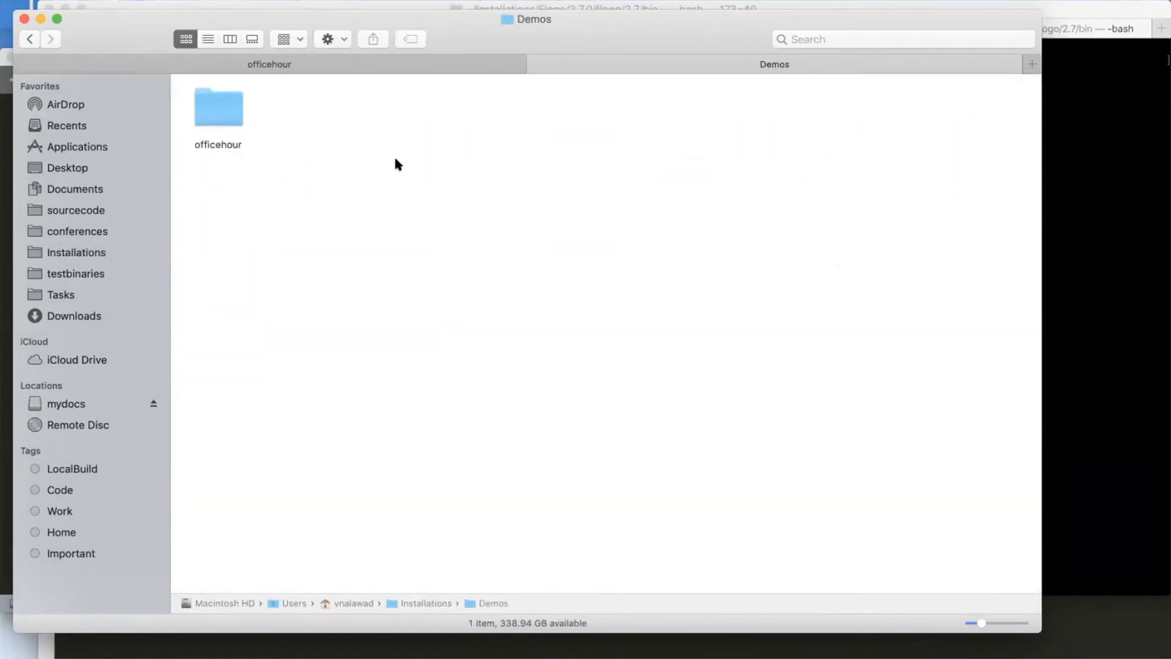
{"action": "double_click", "coordinate": [211, 117]}
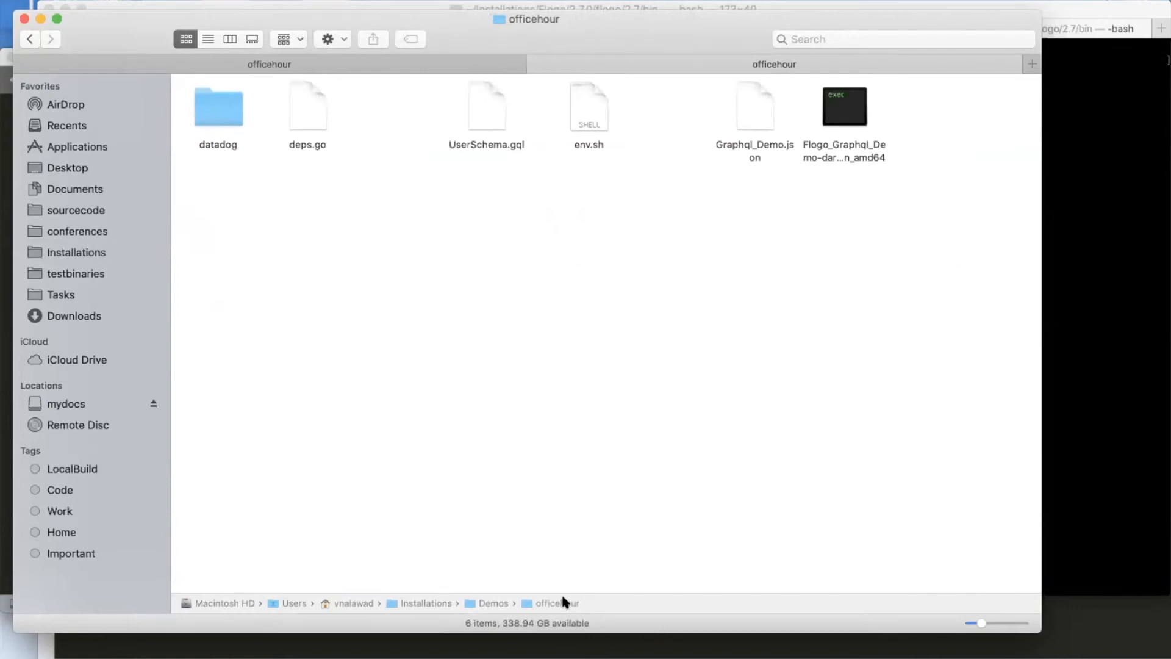
{"action": "right_click", "coordinate": [562, 598]}
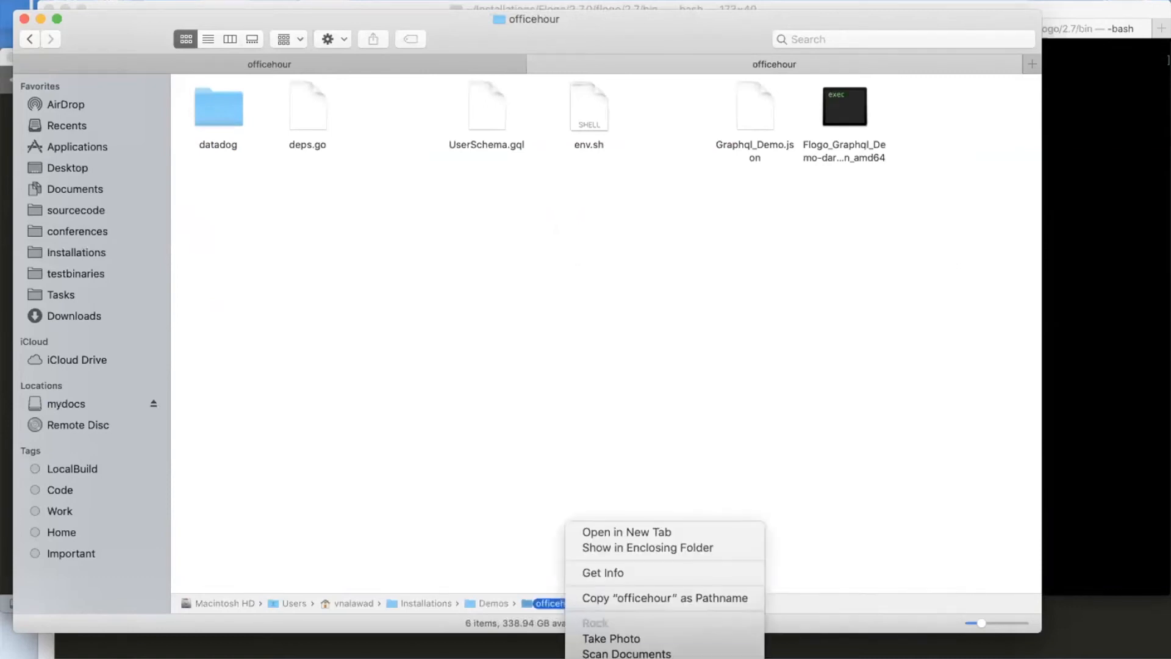
{"action": "left_click", "coordinate": [808, 617]}
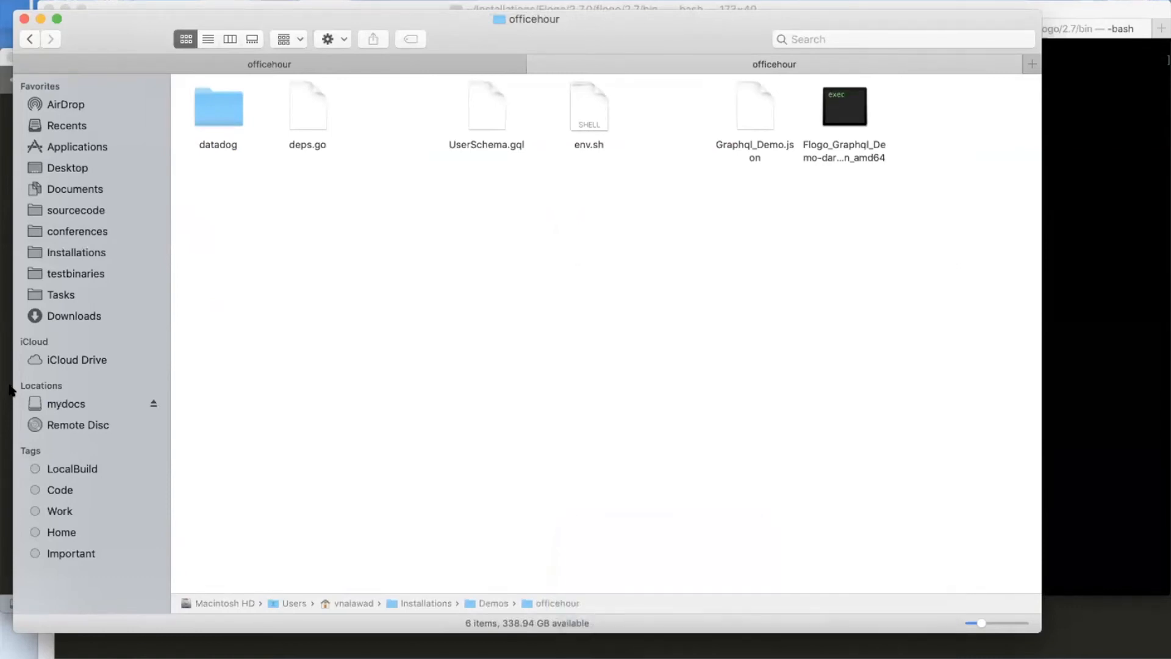
{"action": "left_click", "coordinate": [1098, 274]}
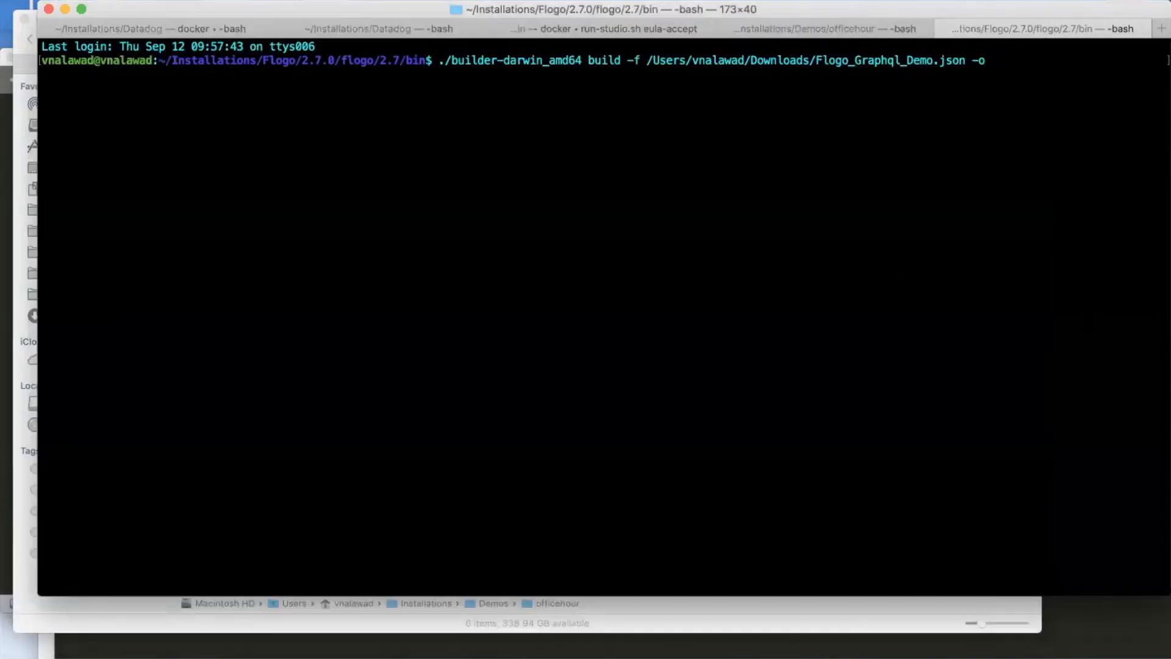
{"action": "key", "text": "super+v"}
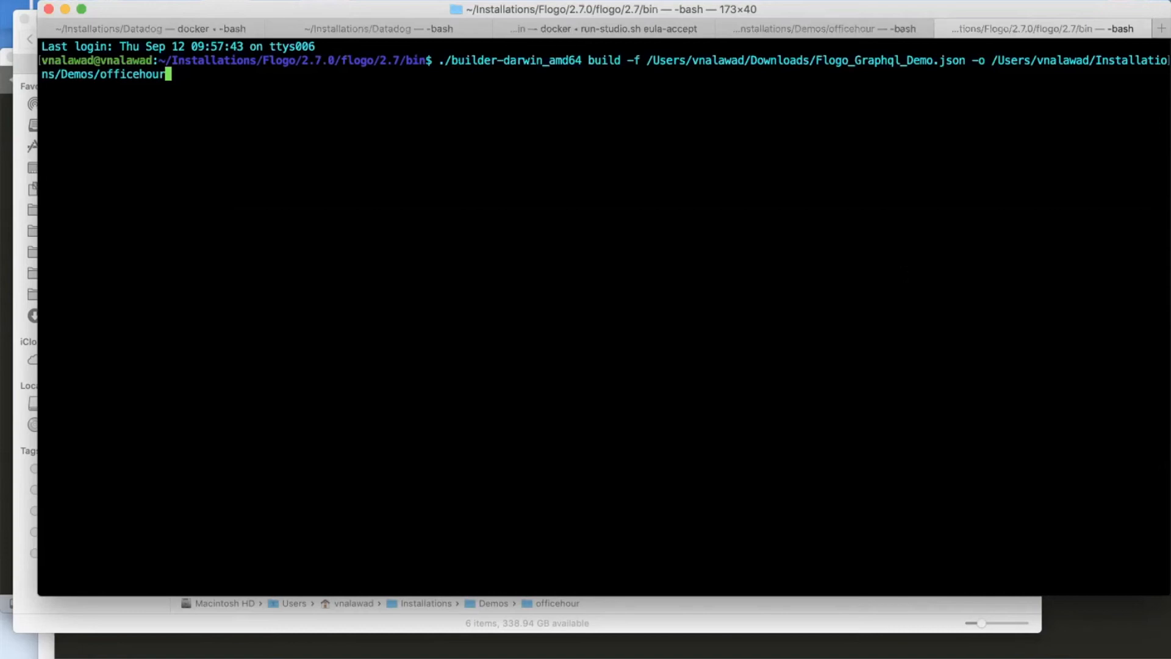
{"action": "key", "text": "Return"}
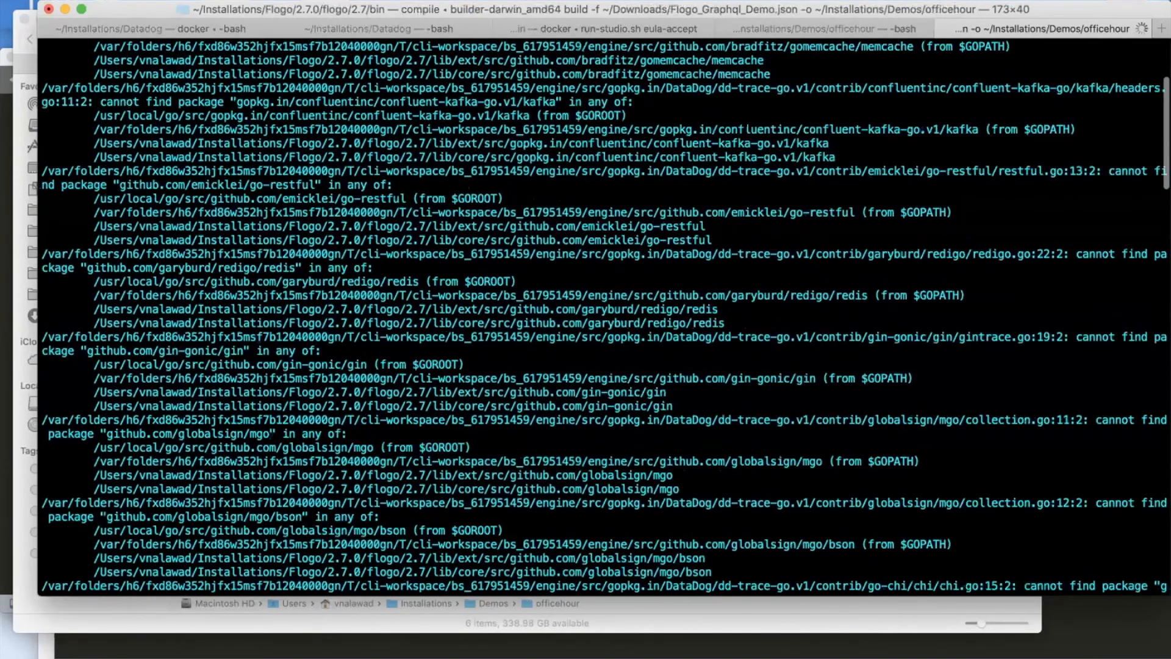
Copy the package path github.com/bradfitz/gomemcache/memcache from the build output and fetch it with go get.
{"action": "scroll", "coordinate": [429, 295], "scroll_direction": "up", "scroll_amount": 5}
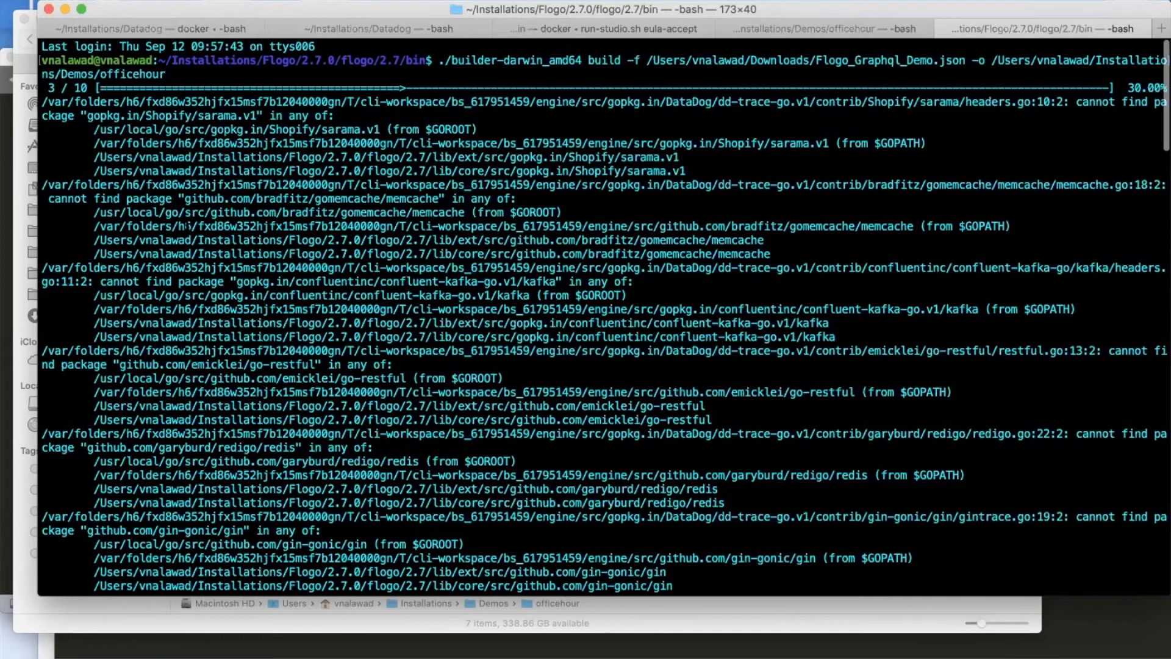
{"action": "double_click", "coordinate": [303, 198]}
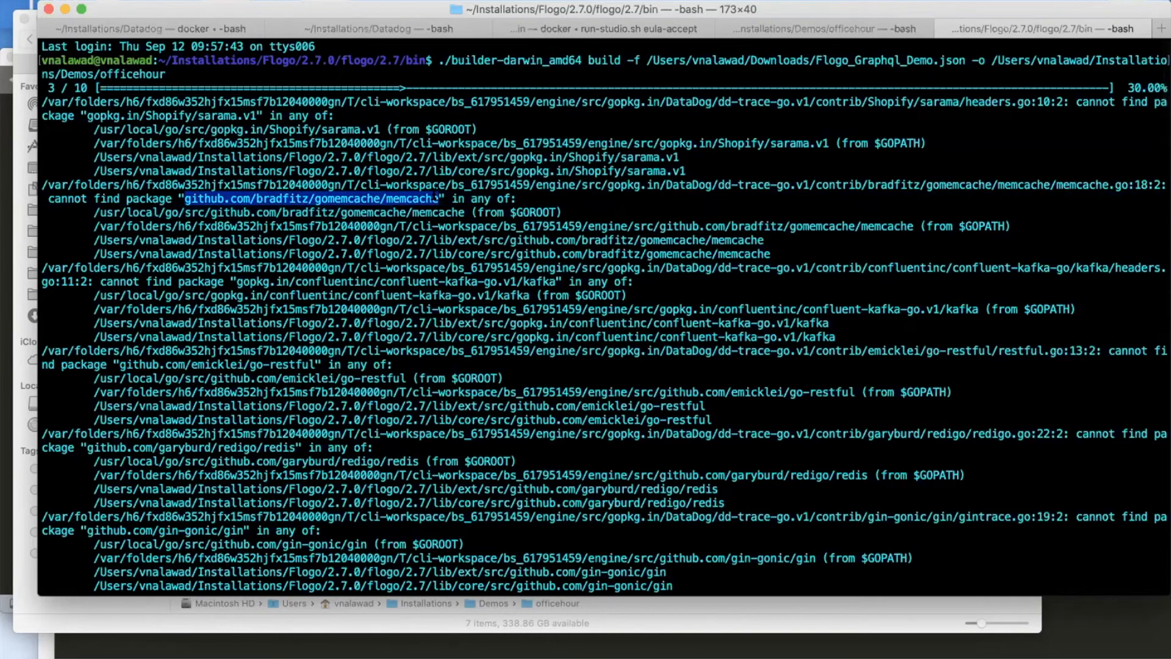
{"action": "scroll", "coordinate": [461, 352], "scroll_direction": "down", "scroll_amount": 1}
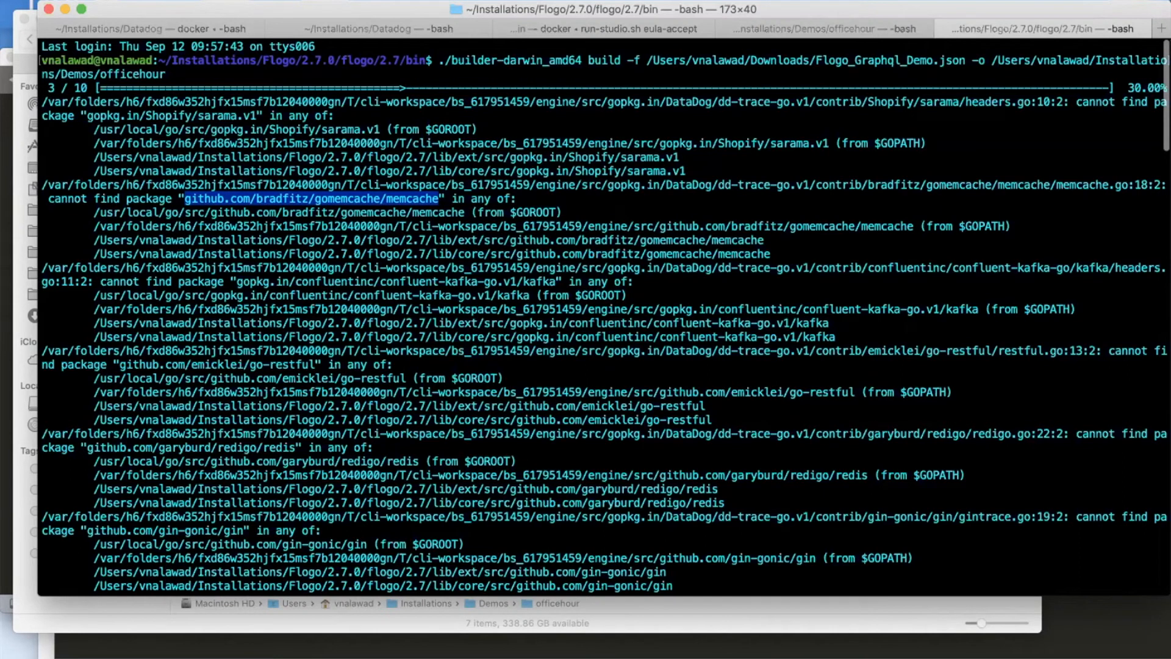
{"action": "left_click_drag", "start_coordinate": [419, 4], "coordinate": [367, 0]}
{"action": "left_click", "coordinate": [369, 421]}
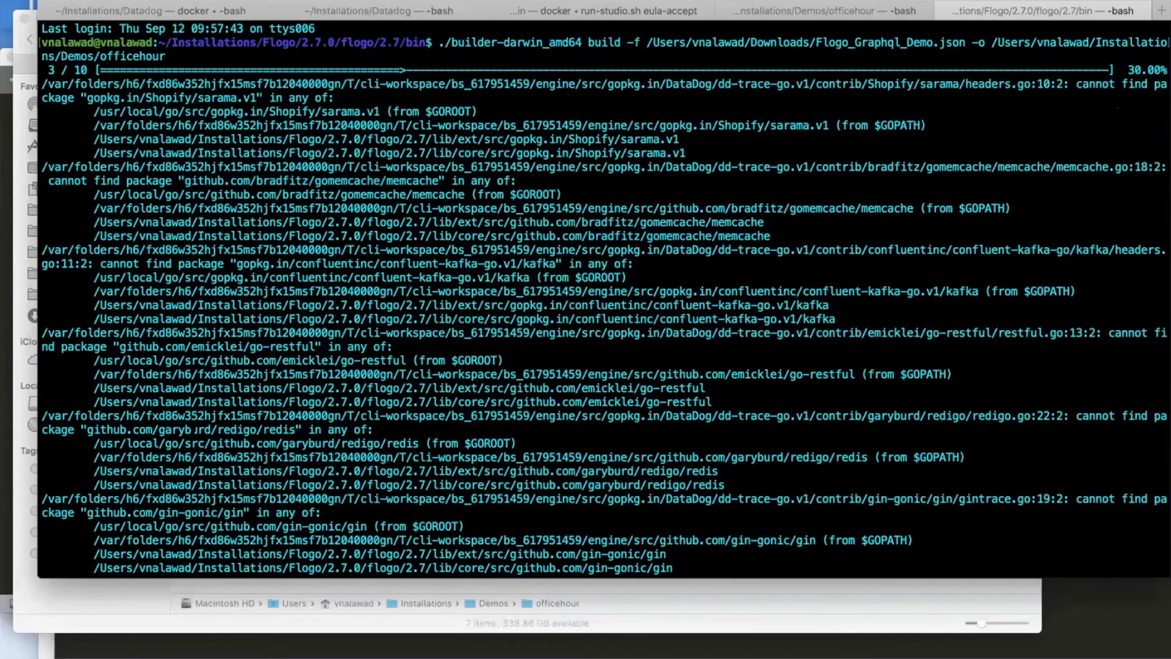
{"action": "scroll", "coordinate": [604, 298], "scroll_direction": "down", "scroll_amount": 4}
{"action": "scroll", "coordinate": [604, 299], "scroll_direction": "down", "scroll_amount": 15}
{"action": "type", "text": "go get"}
{"action": "key", "text": "super+v"}
{"action": "key", "text": "Return"}
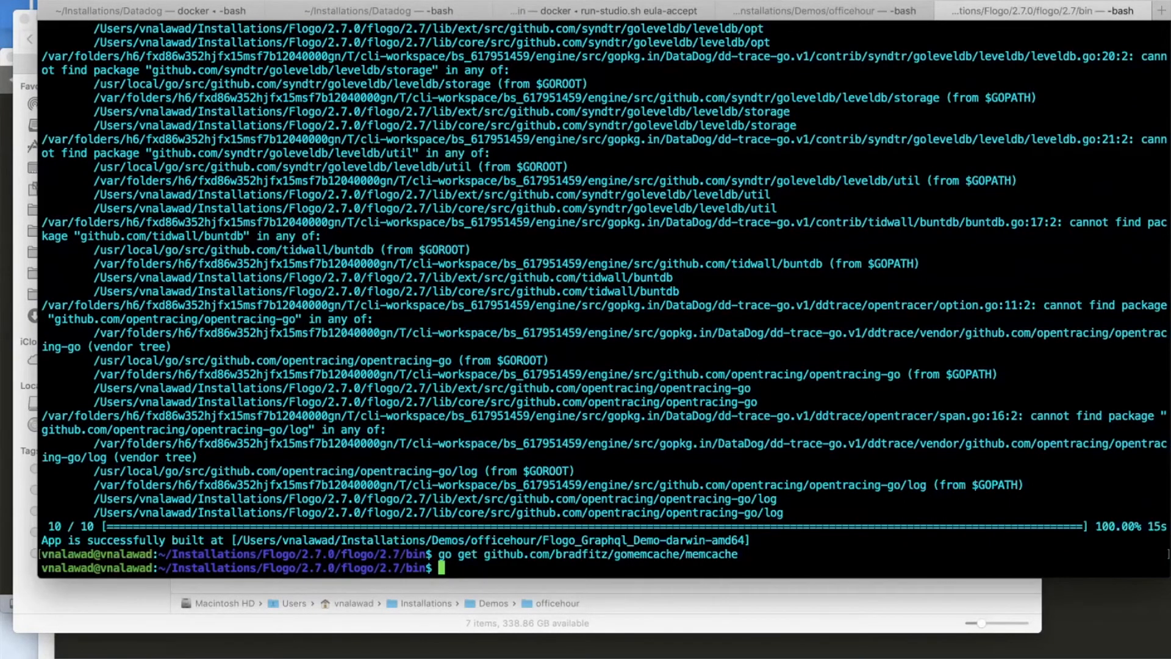
Rerun the builder command for Flogo_Graphql_Demo.json with officehour as output folder, and review the build output.
{"action": "key", "text": "super+v"}
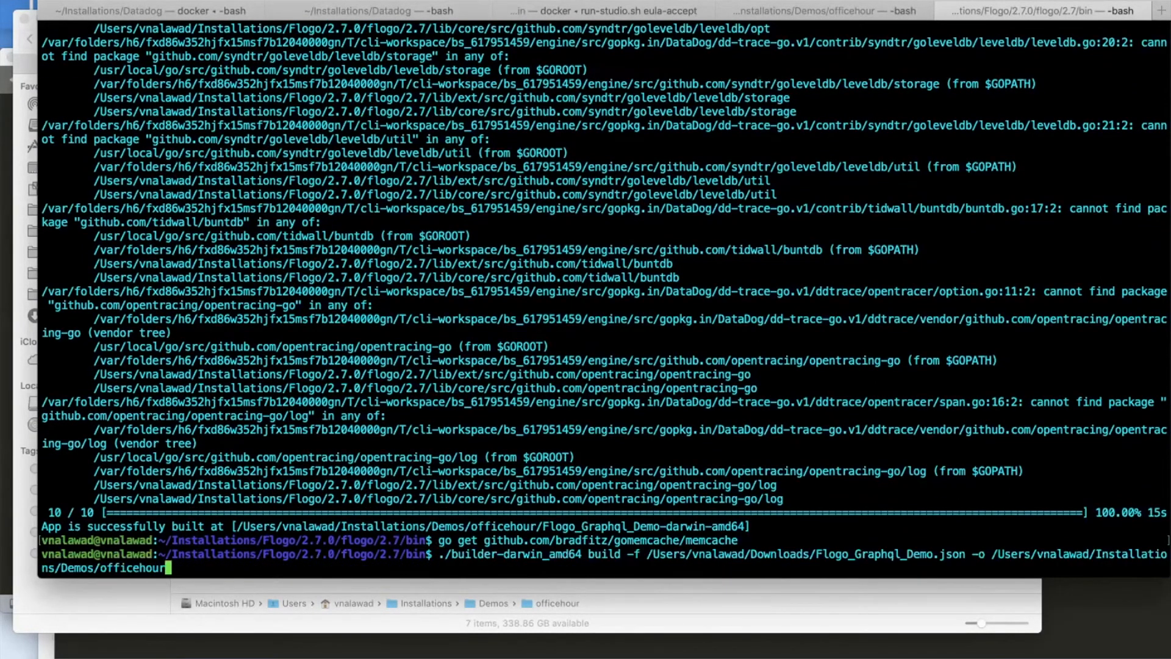
{"action": "key", "text": "Return"}
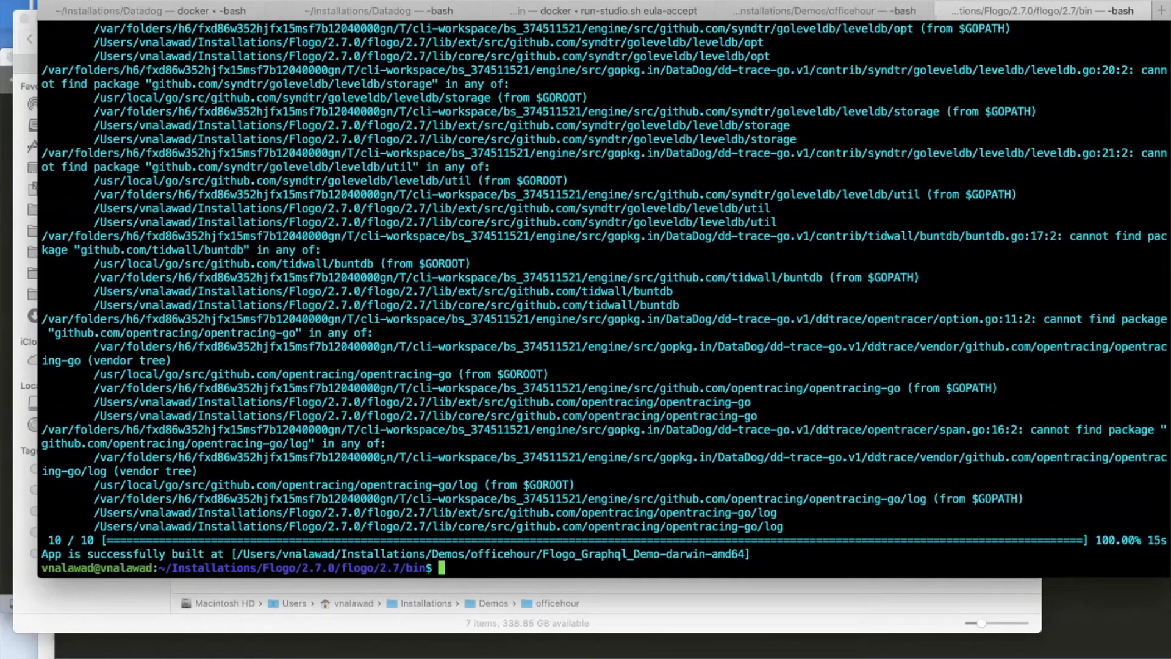
{"action": "scroll", "coordinate": [604, 299], "scroll_direction": "up", "scroll_amount": 6}
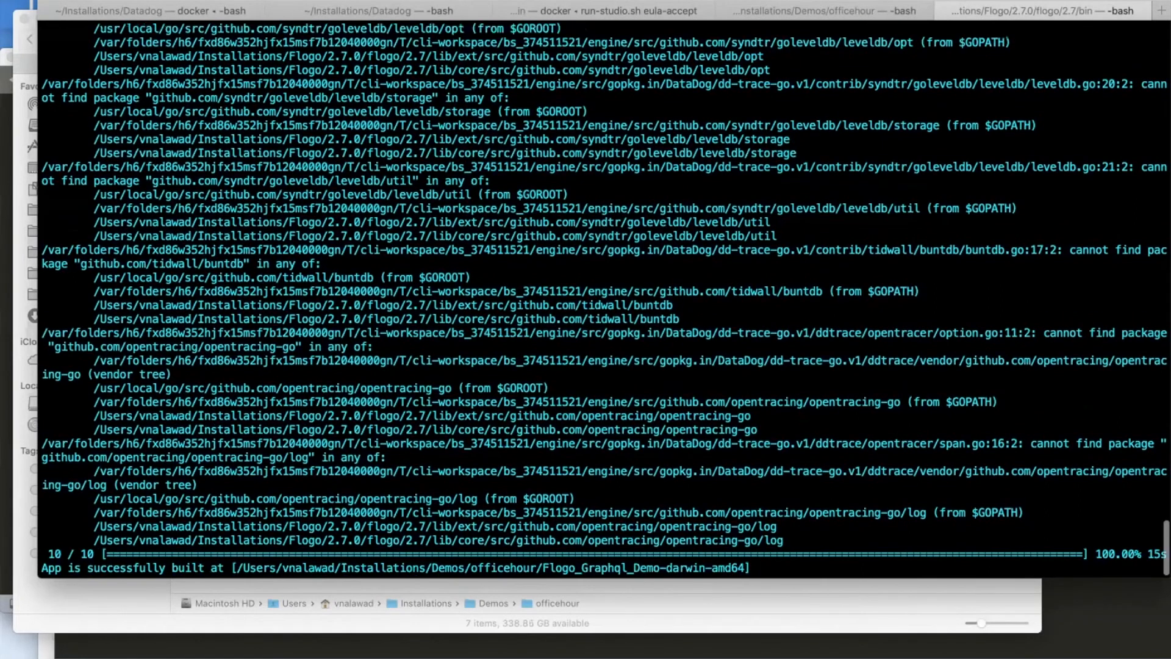
{"action": "scroll", "coordinate": [604, 299], "scroll_direction": "up", "scroll_amount": 8}
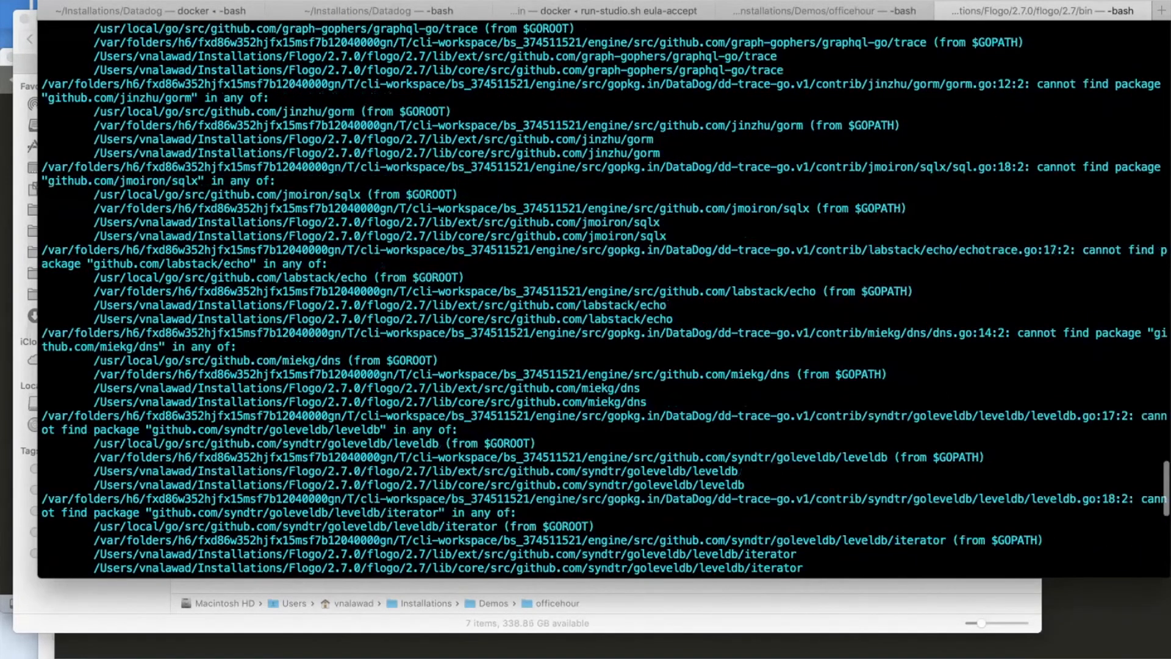
{"action": "scroll", "coordinate": [604, 299], "scroll_direction": "down", "scroll_amount": 14}
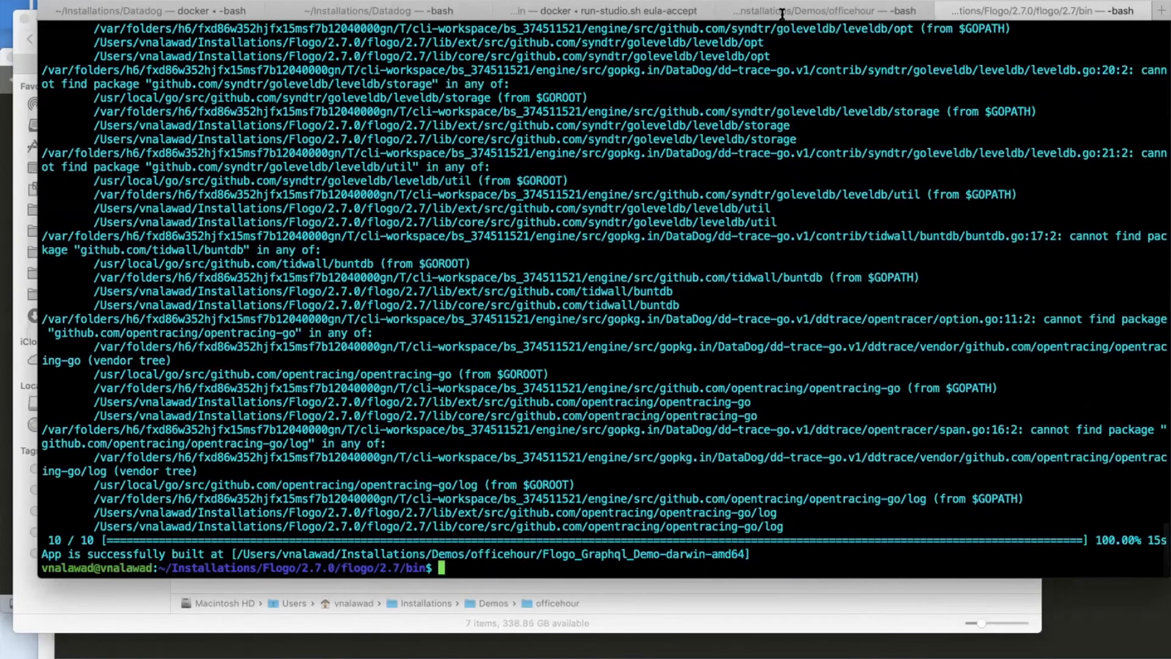
Clear the build session, switch to the Demos/officehour session, clear it, and list the folder with ls -al.
{"action": "key", "text": "super+k"}
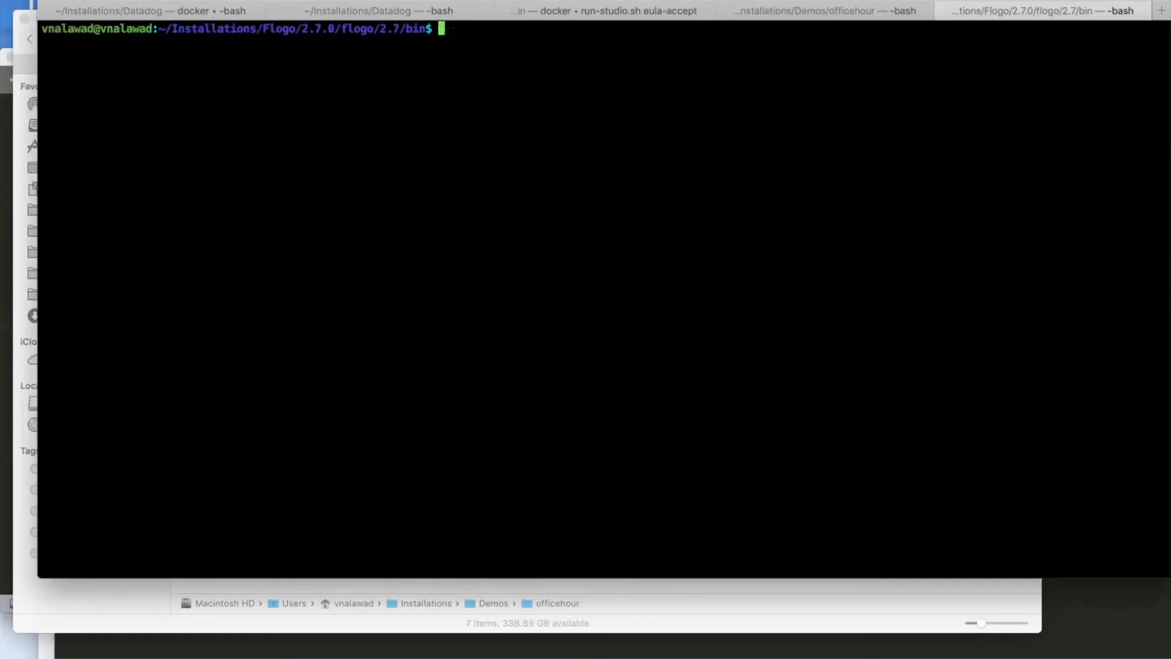
{"action": "key", "text": "shift+super+bracketleft"}
{"action": "key", "text": "super+k"}
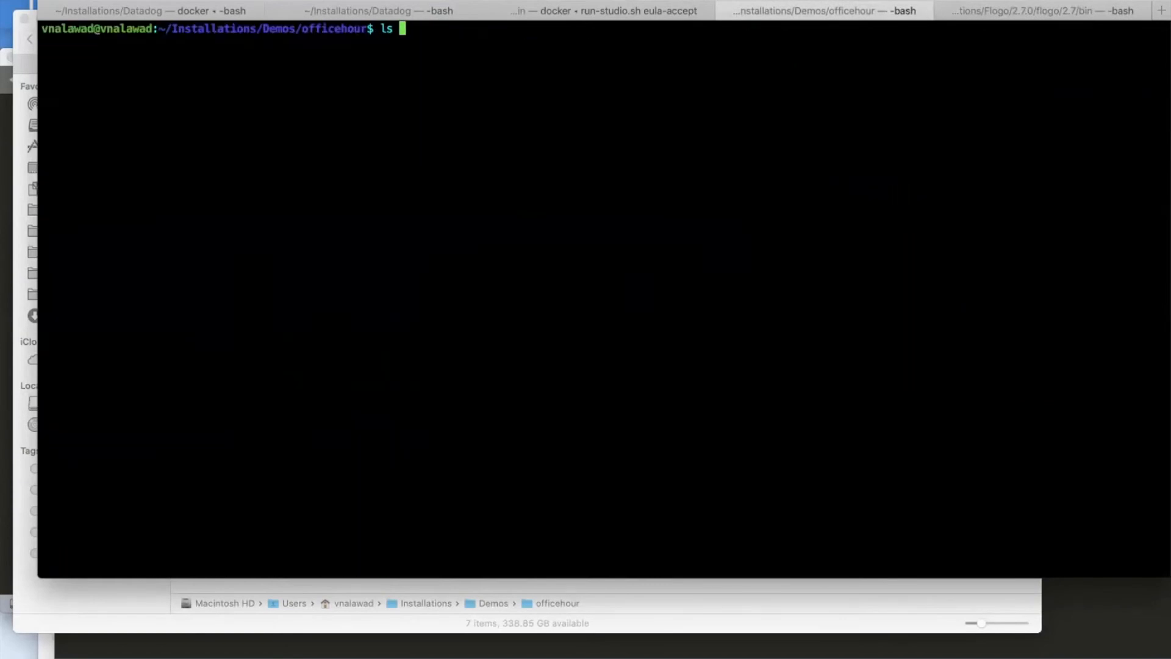
{"action": "type", "text": "-al"}
{"action": "key", "text": "Return"}
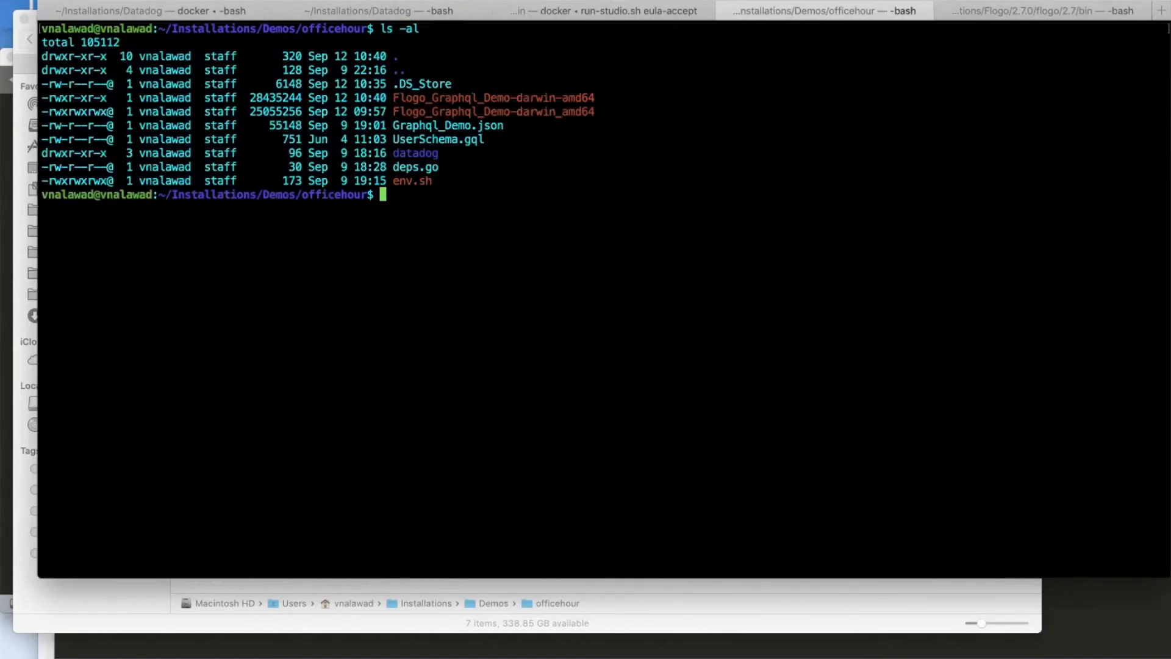
Reposition the Terminal window so it is fully visible and switch to the idle bash session in ~/Installations/Datadog.
{"action": "left_click_drag", "start_coordinate": [430, 0], "coordinate": [430, 70]}
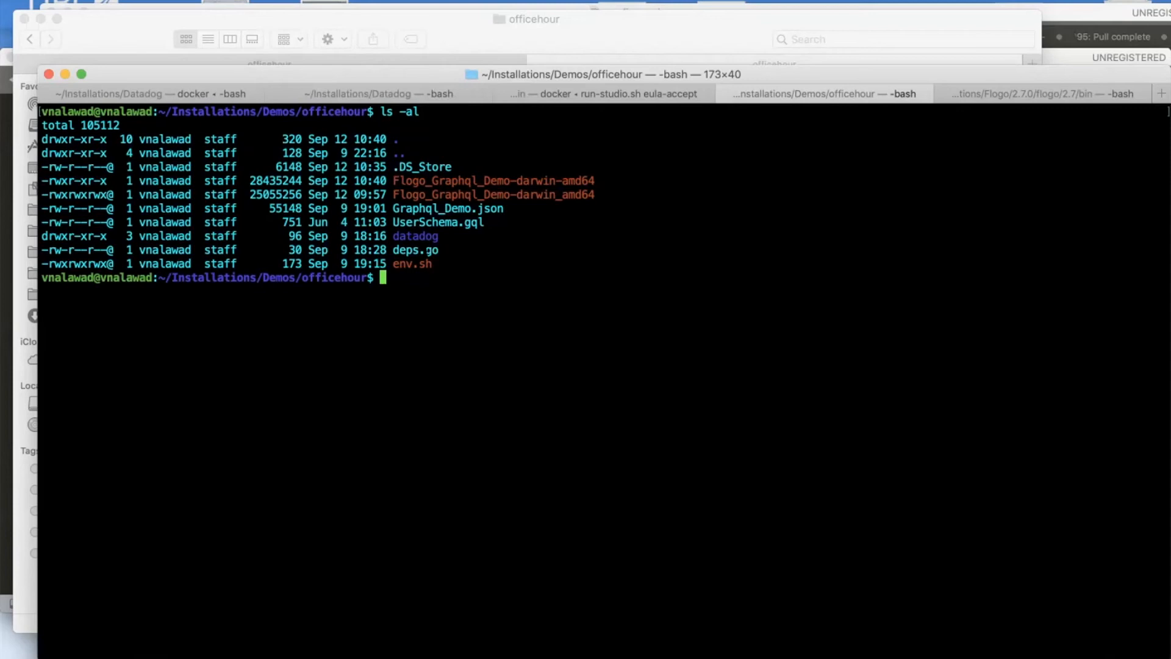
{"action": "left_click", "coordinate": [406, 93]}
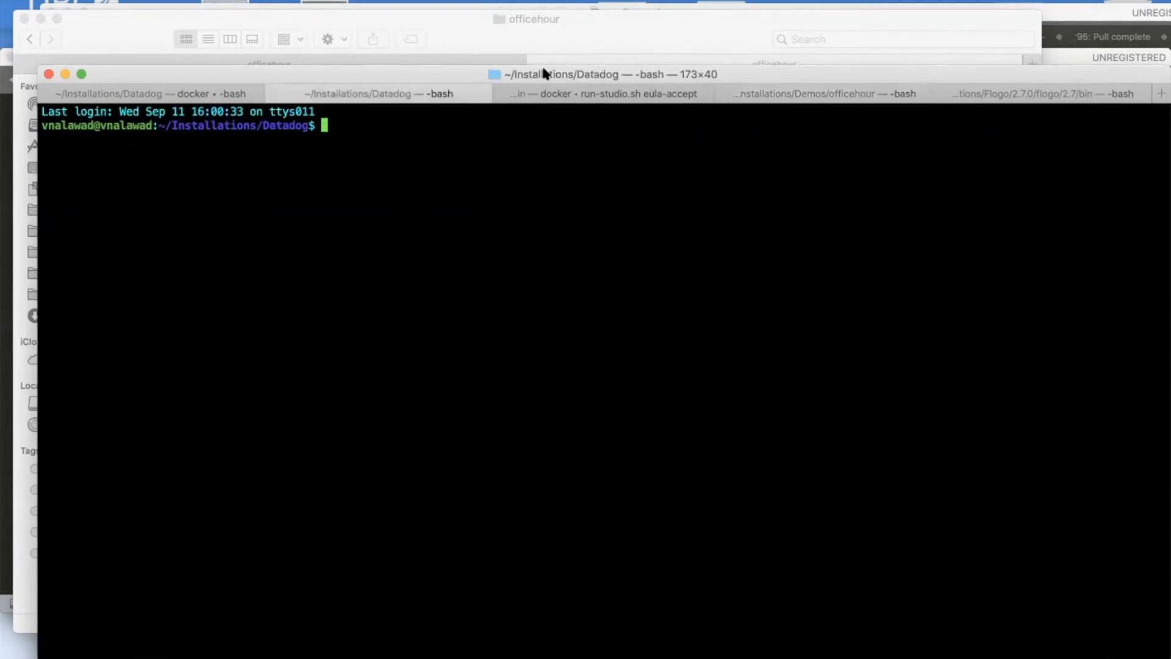
{"action": "left_click_drag", "start_coordinate": [501, 72], "coordinate": [473, 25]}
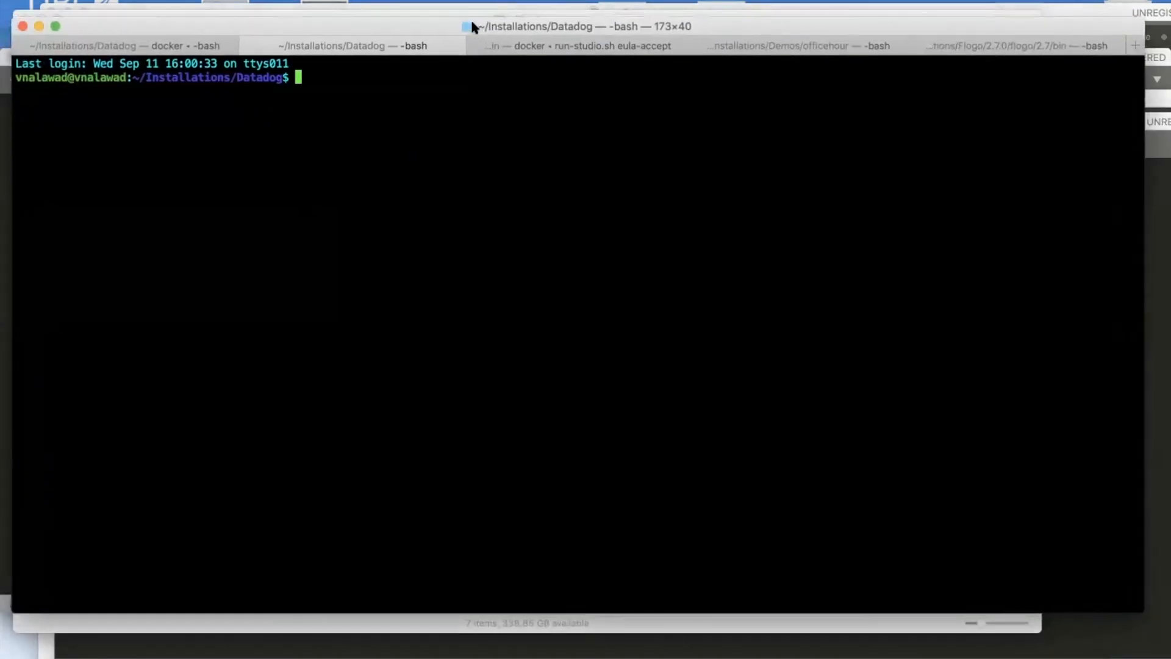
{"action": "left_click", "coordinate": [761, 38]}
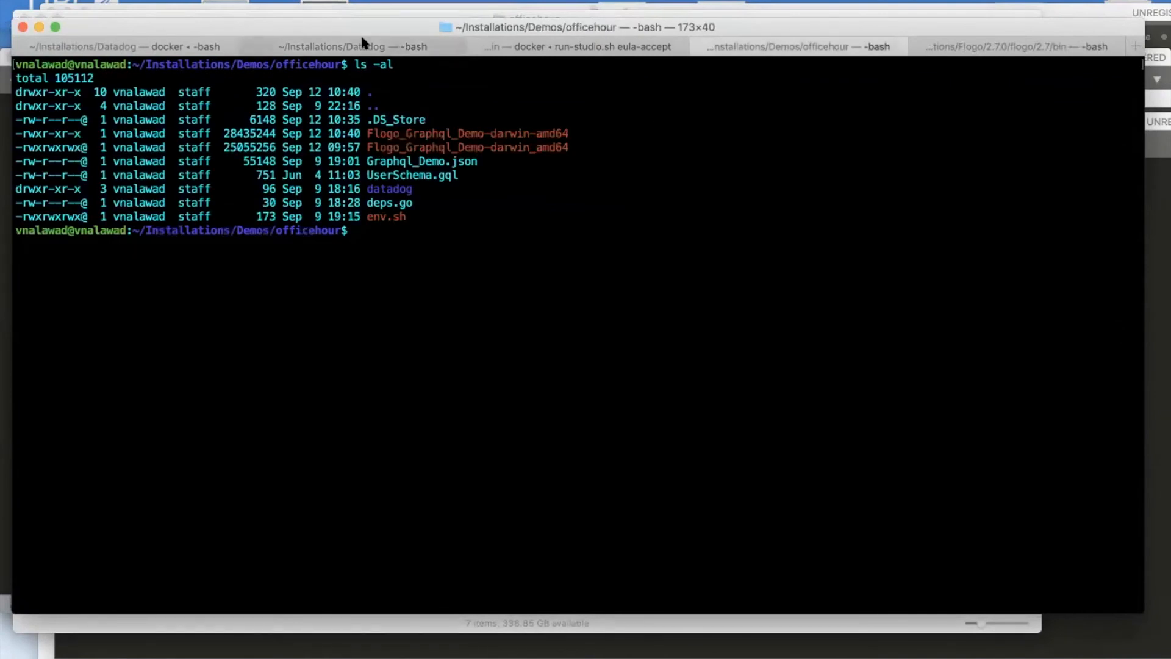
{"action": "left_click", "coordinate": [316, 48]}
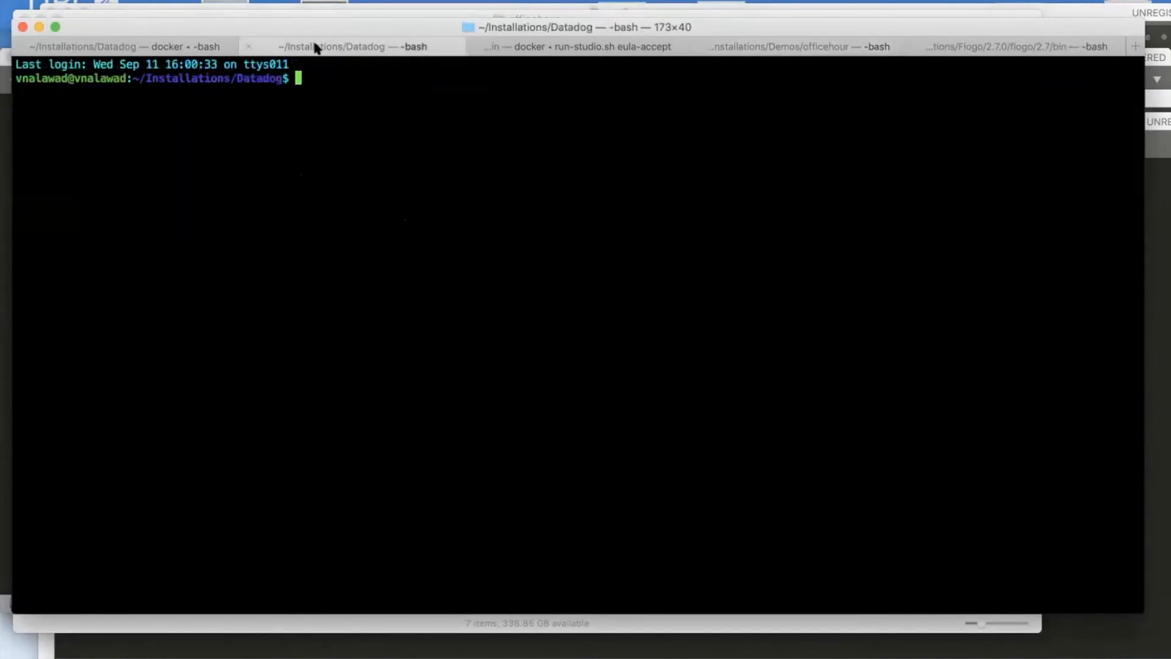
Review the Flogo builder session's output and the officehour file listing, and return to the docker session in ~/Installations/Datadog.
{"action": "left_click", "coordinate": [614, 47]}
{"action": "left_click", "coordinate": [1024, 45]}
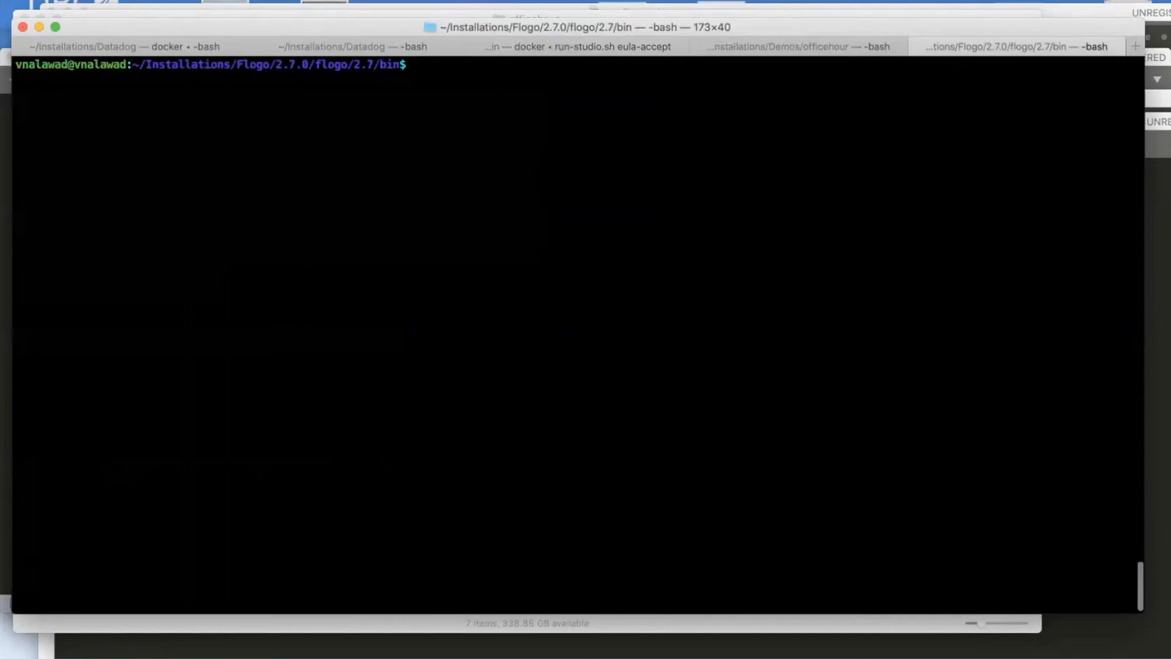
{"action": "scroll", "coordinate": [578, 323], "scroll_direction": "up", "scroll_amount": 5}
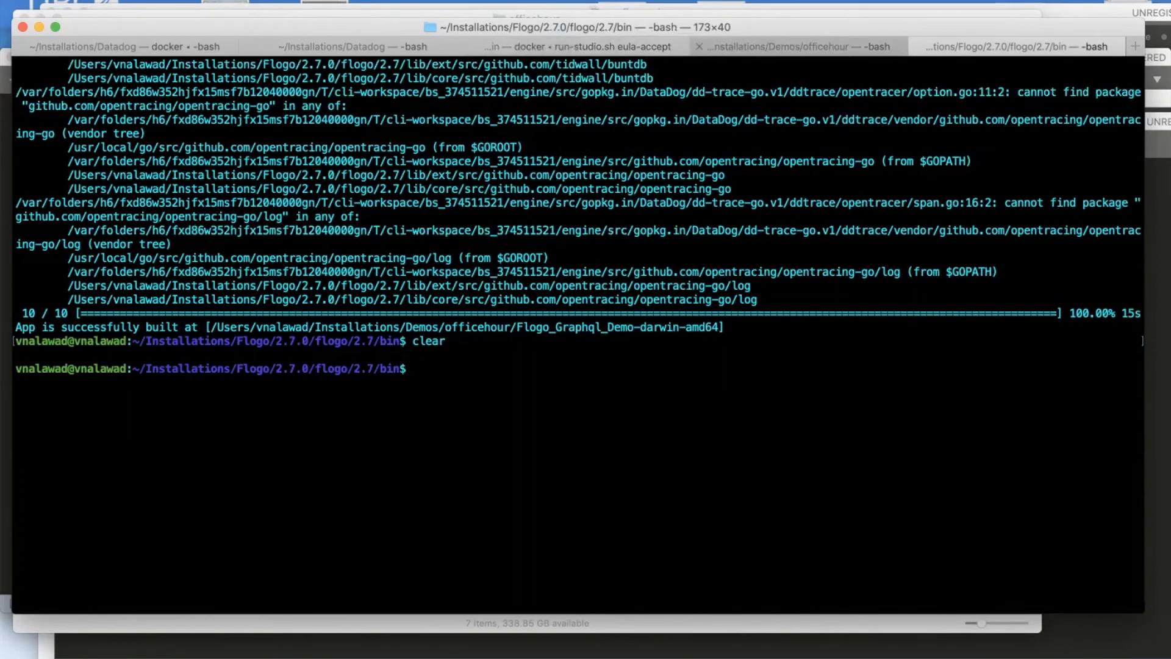
{"action": "left_click", "coordinate": [793, 46]}
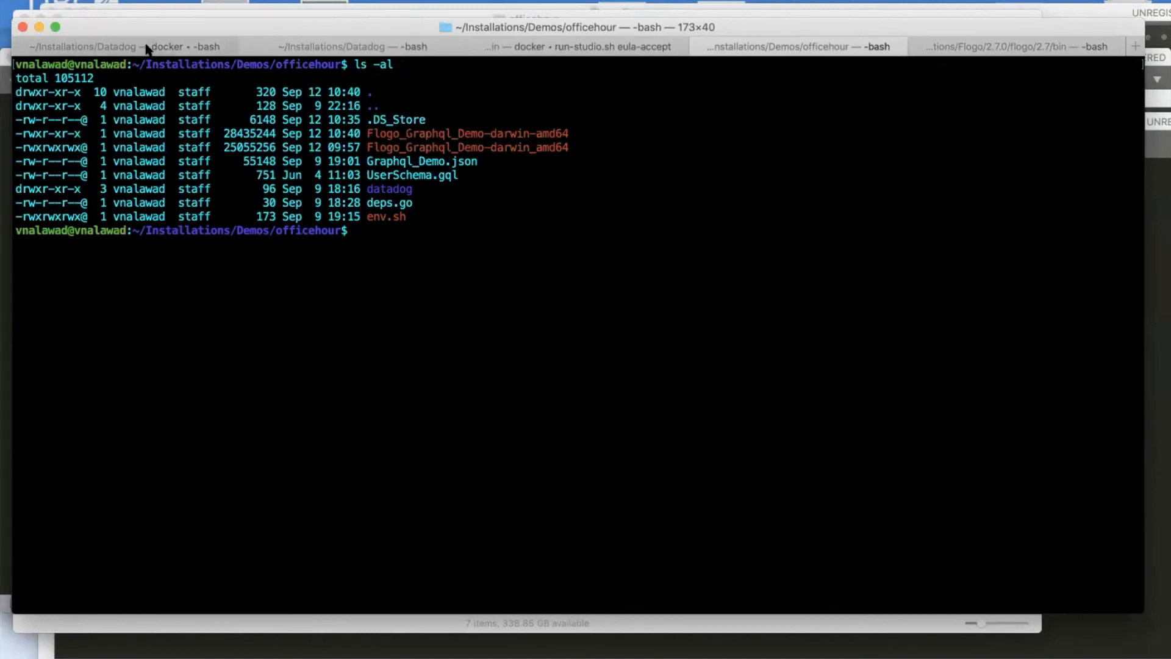
{"action": "left_click", "coordinate": [73, 47]}
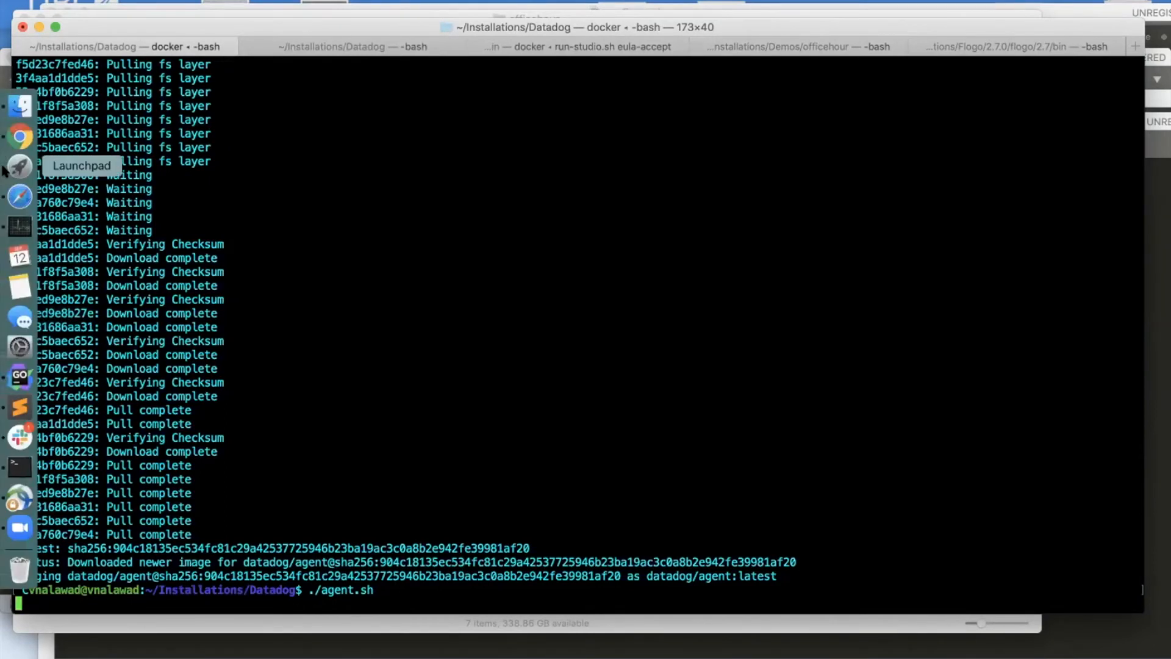
Switch to Chrome, reload the Datadog APM Services page, and reposition the browser window to show more of it.
{"action": "left_click", "coordinate": [13, 140]}
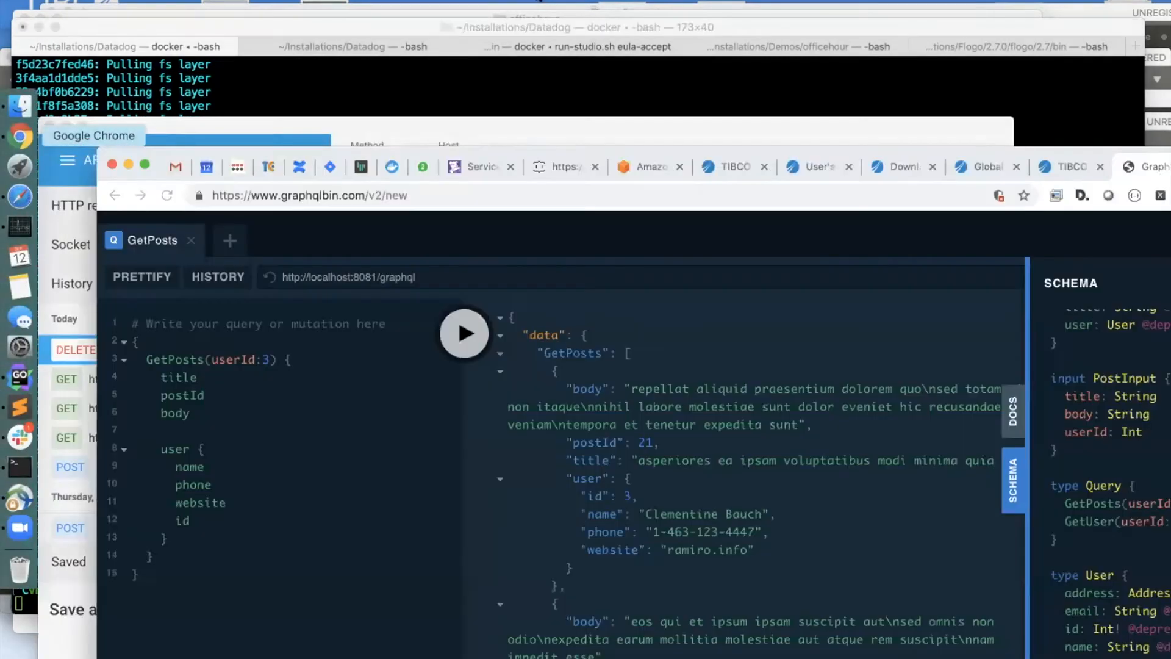
{"action": "left_click", "coordinate": [490, 165]}
{"action": "left_click", "coordinate": [166, 195]}
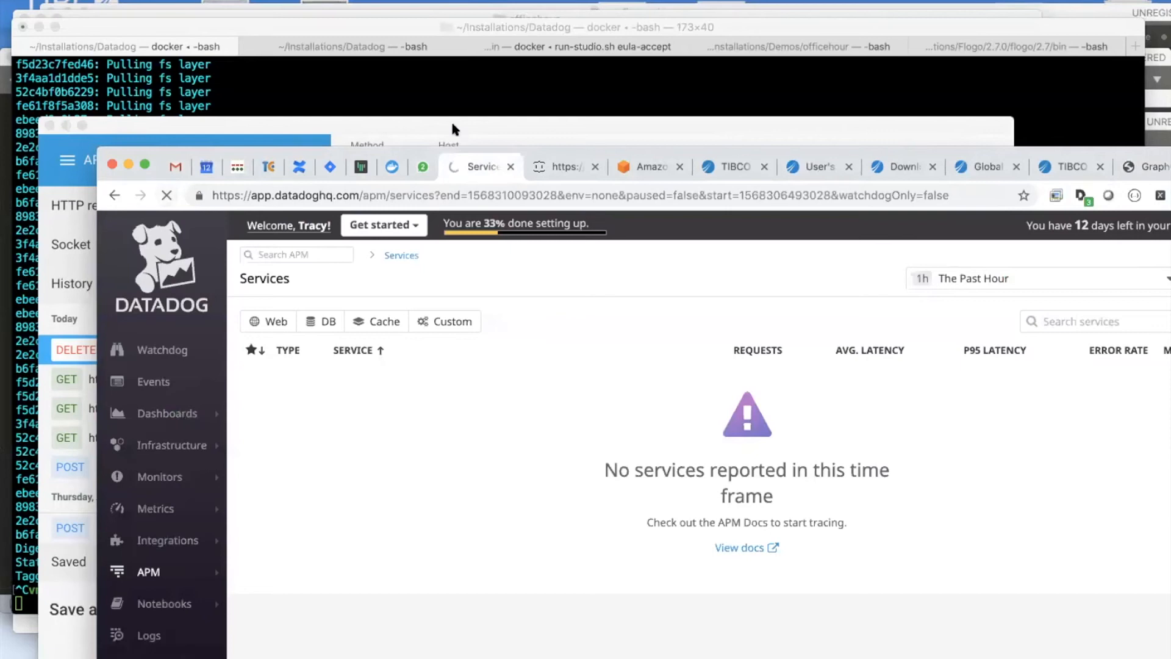
{"action": "left_click_drag", "start_coordinate": [399, 148], "coordinate": [381, 20]}
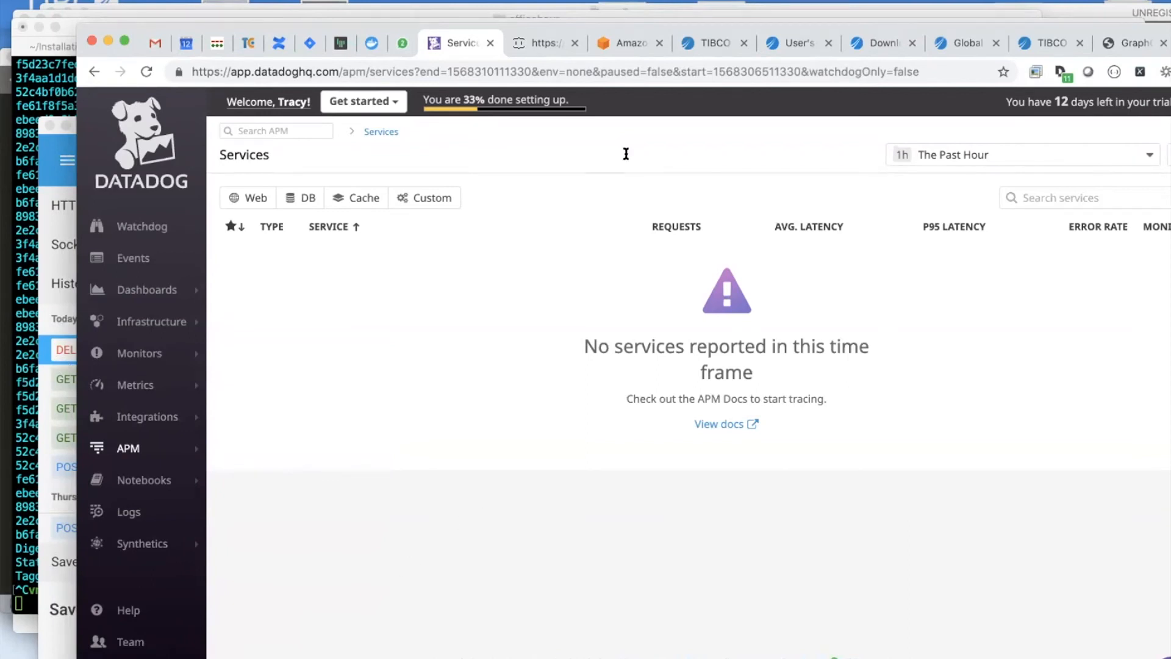
Switch back to Terminal's Demos/officehour session and list the folder's files with ls.
{"action": "key", "text": "super+Tab"}
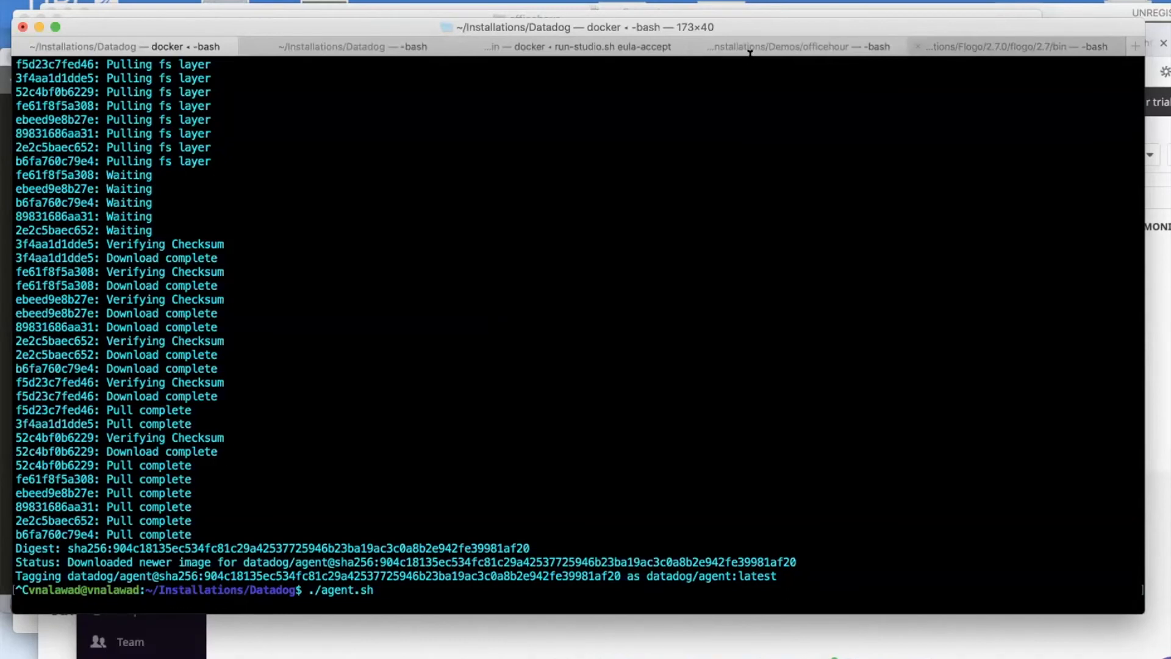
{"action": "left_click", "coordinate": [976, 47]}
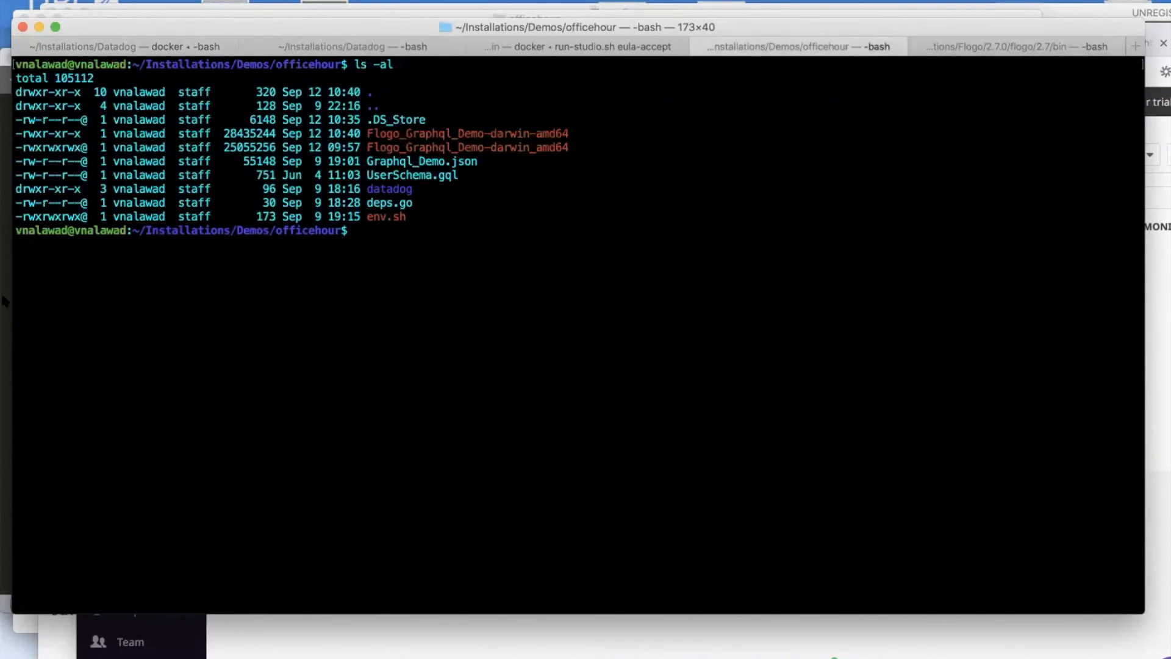
{"action": "type", "text": "source"}
{"action": "key", "text": "BackSpace"}
{"action": "key", "text": "BackSpace"}
{"action": "key", "text": "BackSpace"}
{"action": "key", "text": "BackSpace"}
{"action": "key", "text": "BackSpace"}
{"action": "key", "text": "BackSpace"}
{"action": "key", "text": "BackSpace"}
{"action": "type", "text": "ls"}
{"action": "key", "text": "Return"}
Load the environment variables for the app by running source env.sh in the officehour folder.
{"action": "type", "text": "so"}
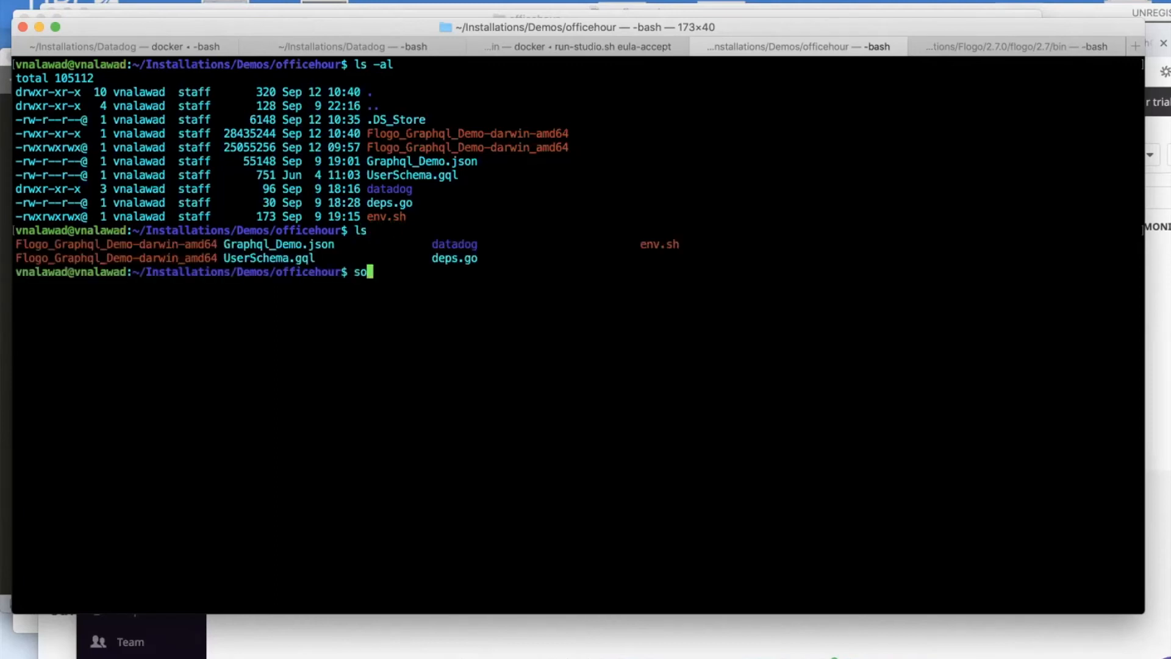
{"action": "type", "text": "urce env.sh"}
{"action": "key", "text": "Return"}
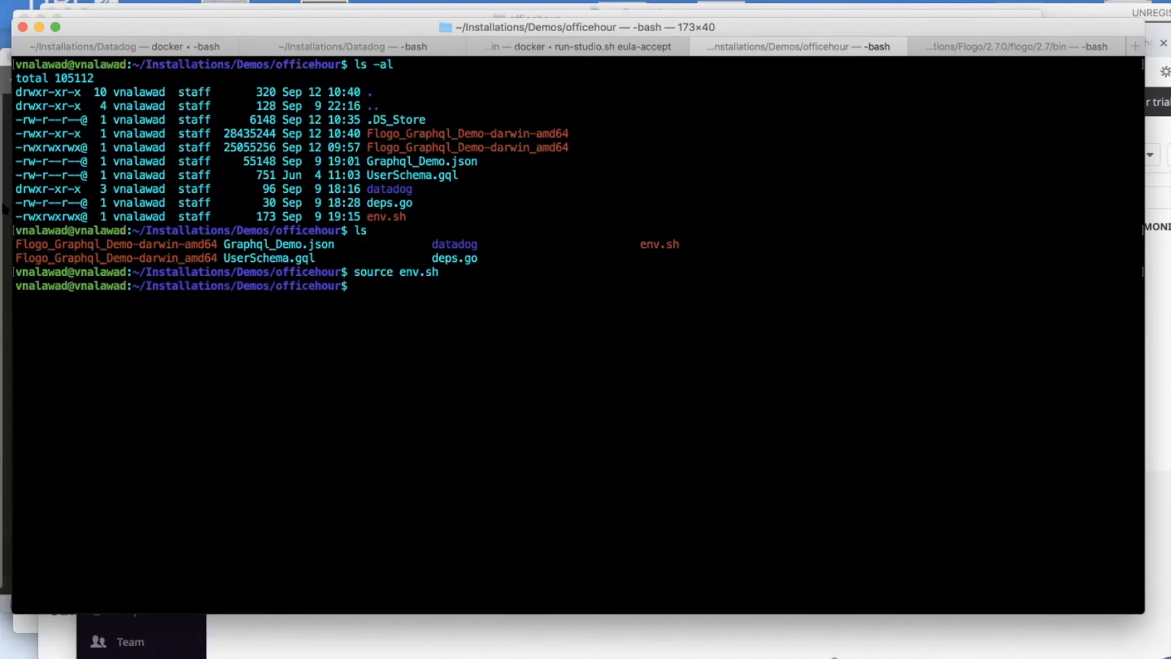
Open env.sh from the officehour folder in a text editor and review its exports, highlighting FLOGO_APP_MONITORING_DATADOG.
{"action": "left_click", "coordinate": [9, 105]}
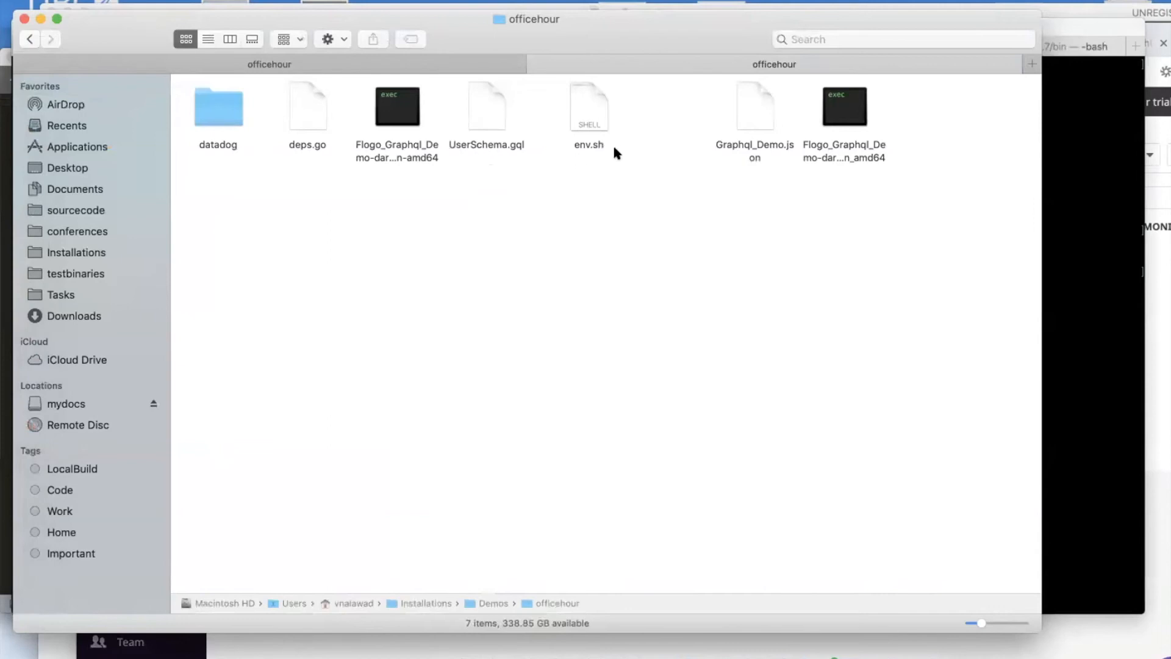
{"action": "left_click", "coordinate": [589, 145]}
{"action": "right_click", "coordinate": [592, 144]}
{"action": "mouse_move", "coordinate": [637, 166]}
{"action": "left_click", "coordinate": [826, 167]}
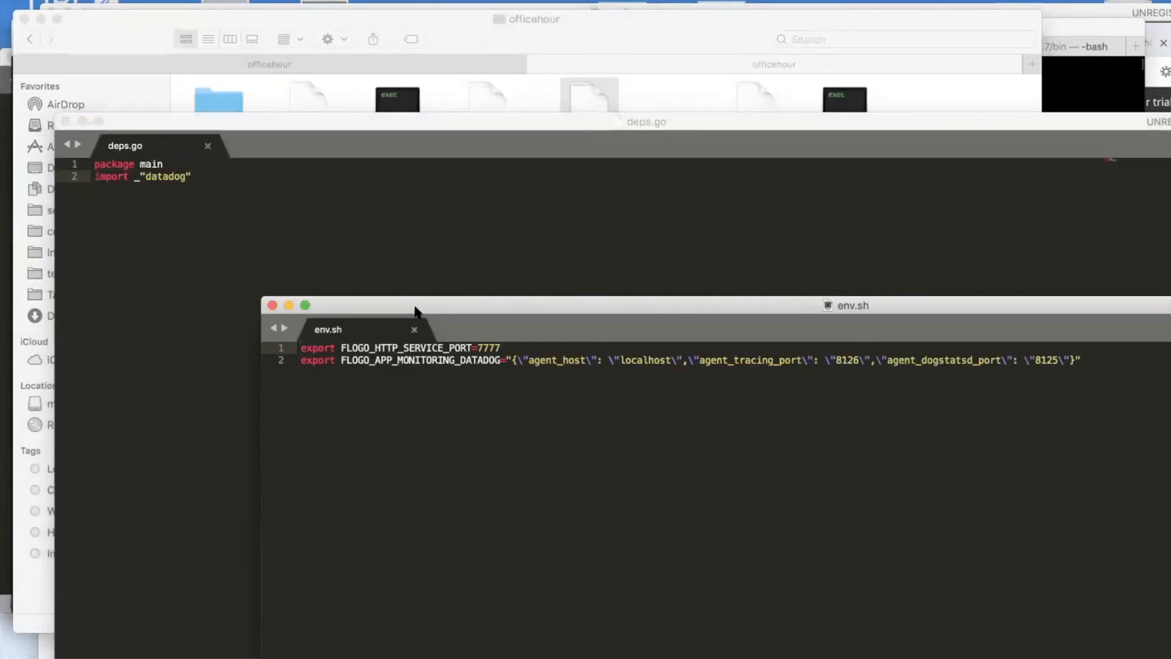
{"action": "left_click_drag", "start_coordinate": [927, 180], "coordinate": [65, 140]}
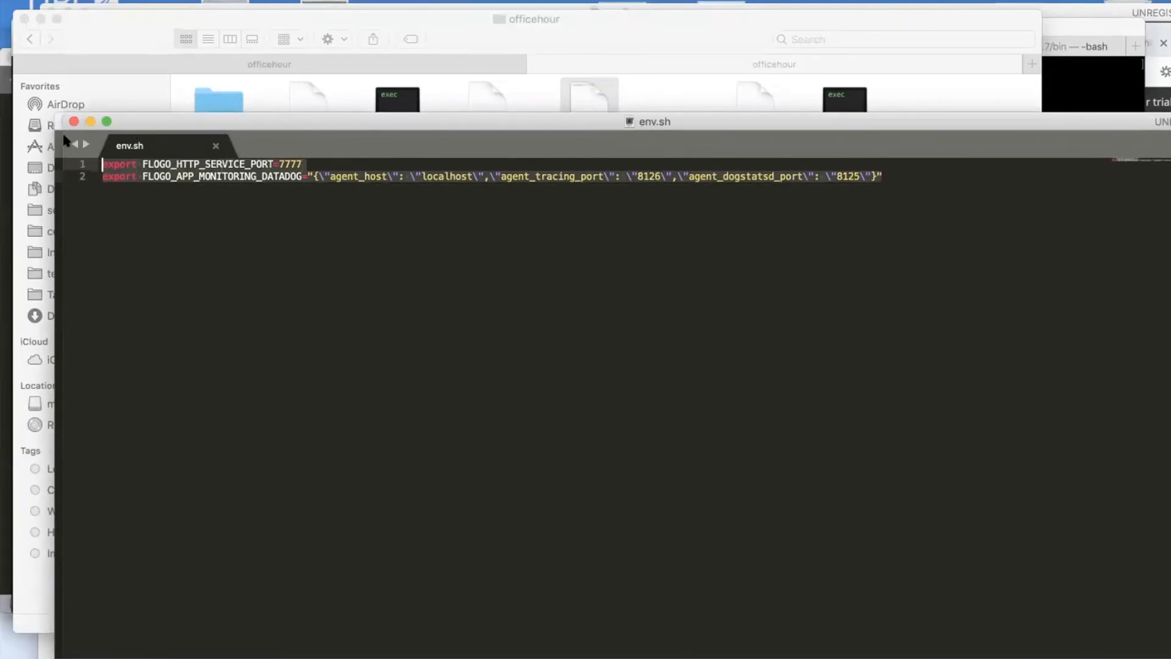
{"action": "left_click", "coordinate": [255, 211]}
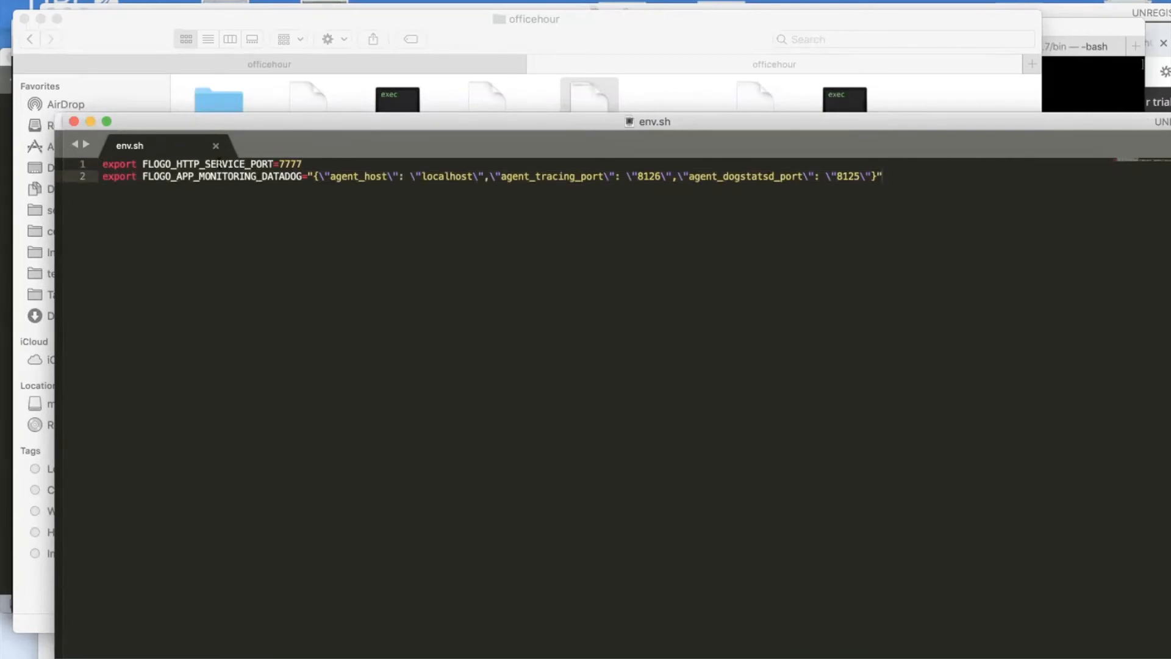
{"action": "double_click", "coordinate": [254, 176]}
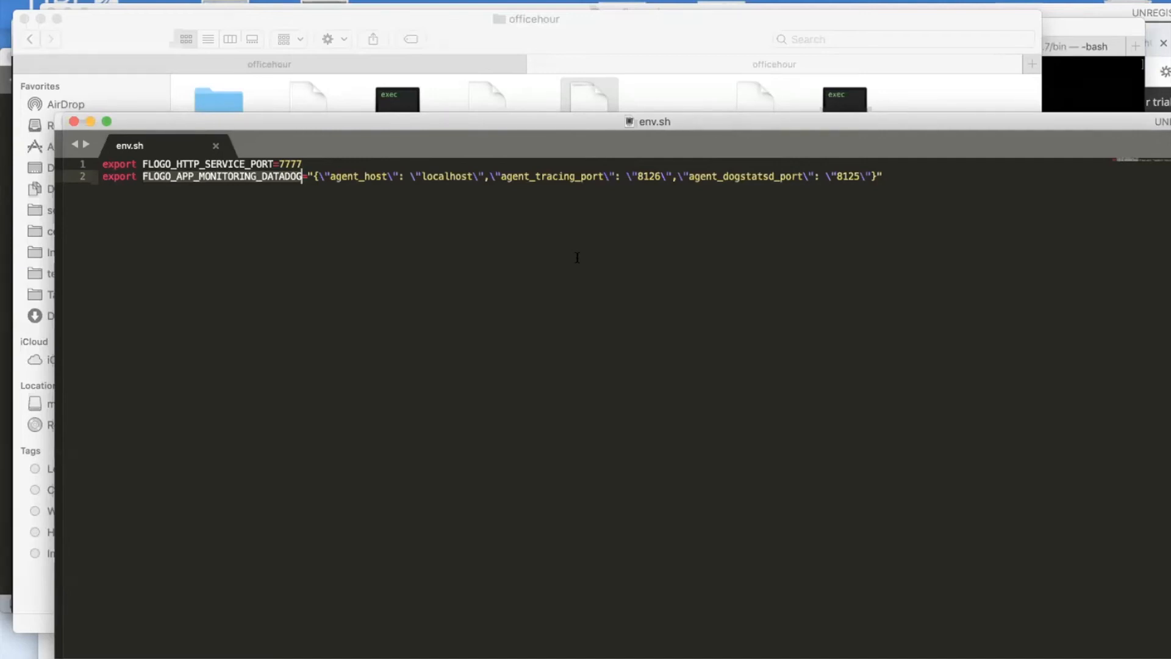
Return to Terminal's officehour session and start the app with ./Flogo_Graphql_Demo-darwin-amd64.
{"action": "mouse_move", "coordinate": [5, 424]}
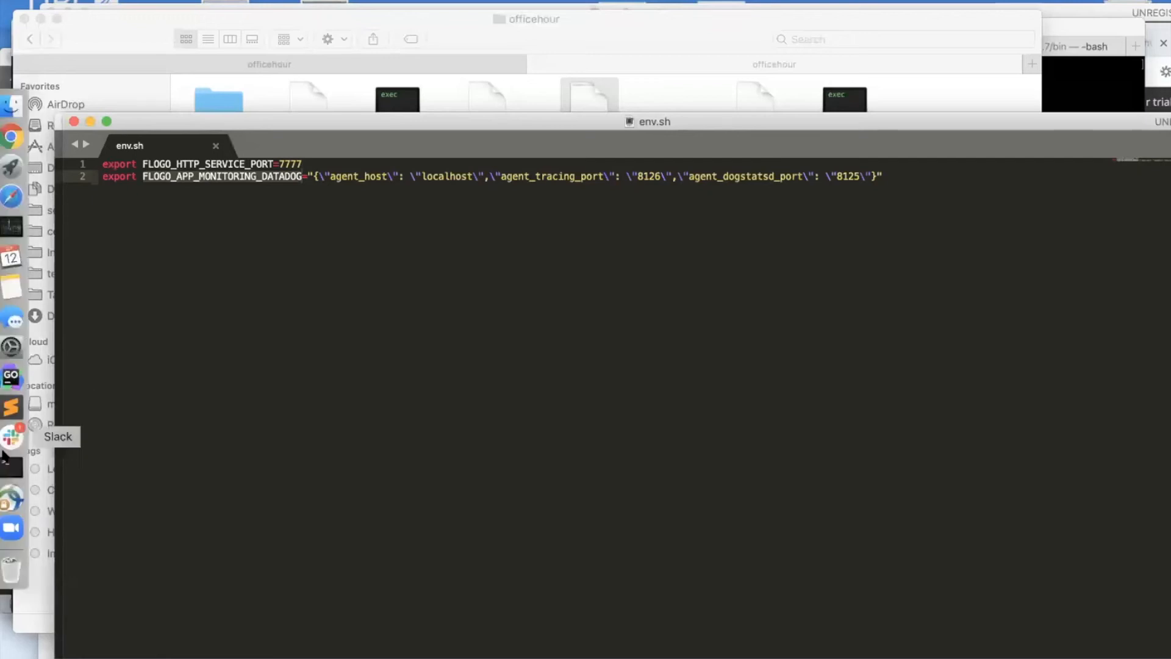
{"action": "left_click", "coordinate": [20, 466]}
{"action": "type", "text": "./"}
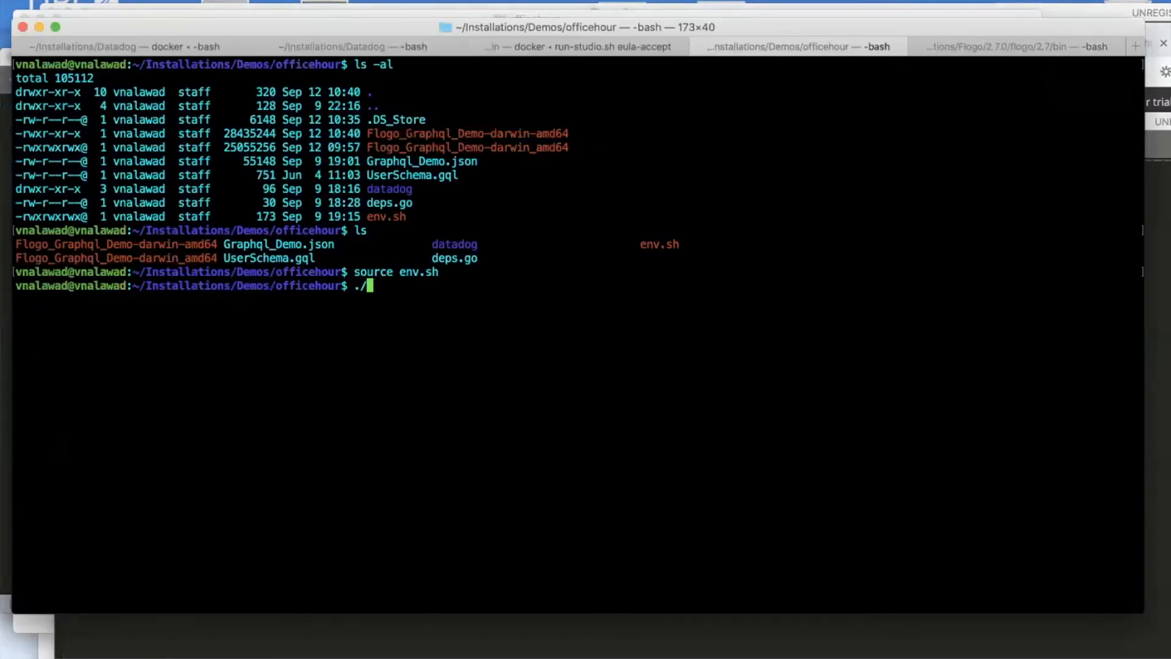
{"action": "type", "text": "Flo"}
{"action": "key", "text": "Tab"}
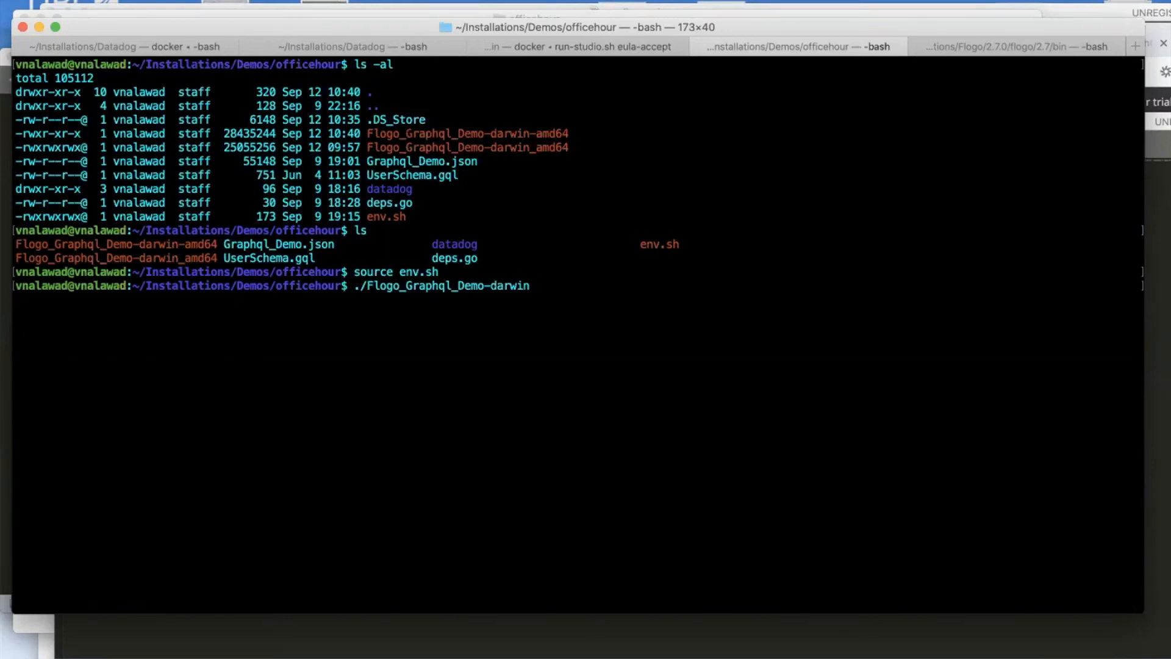
{"action": "type", "text": "-"}
{"action": "key", "text": "Tab"}
{"action": "left_click", "coordinate": [1016, 47]}
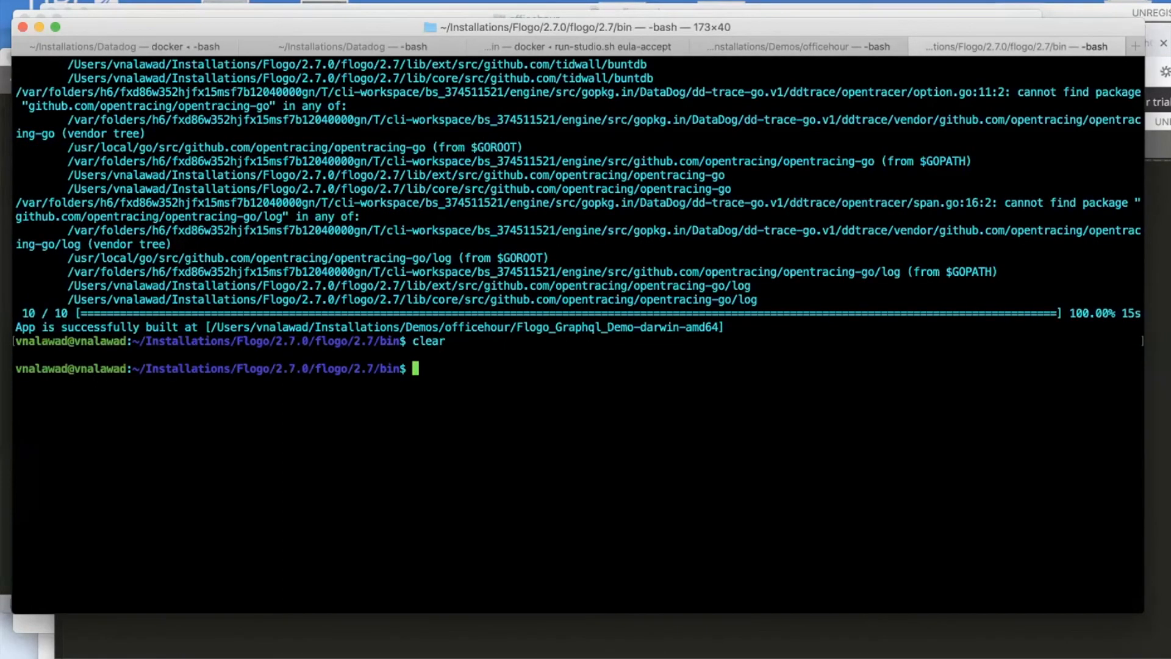
{"action": "left_click", "coordinate": [769, 47]}
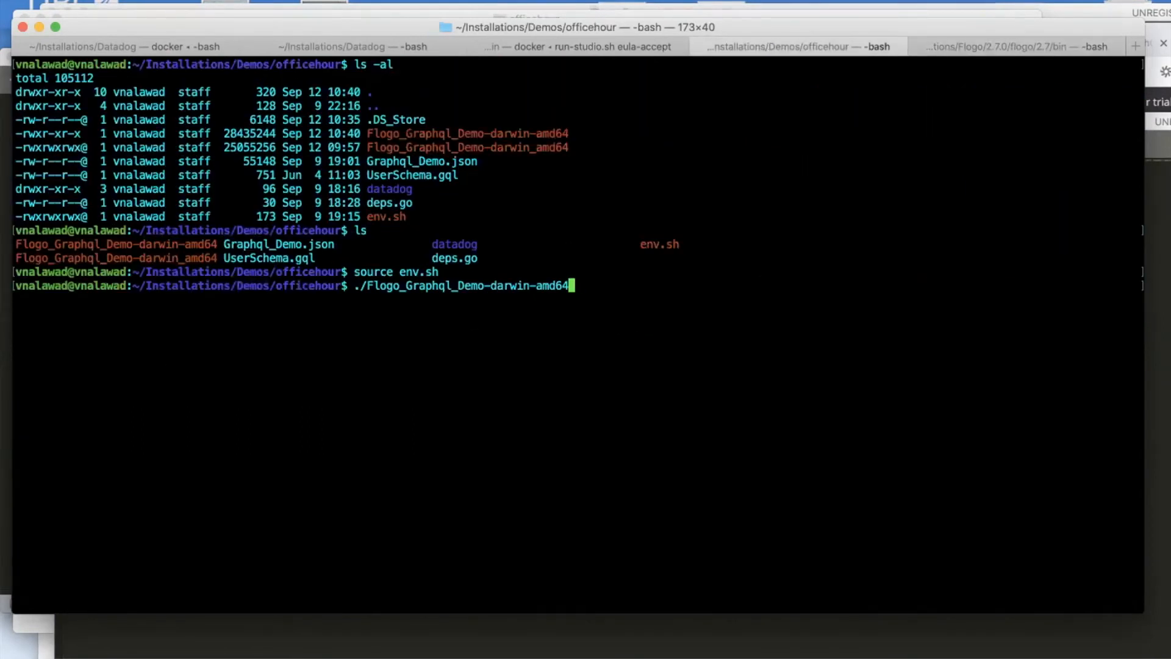
{"action": "key", "text": "Return"}
Highlight the startup log lines about the event listener, the event publisher and the Datadog metrics collector.
{"action": "left_click", "coordinate": [701, 253]}
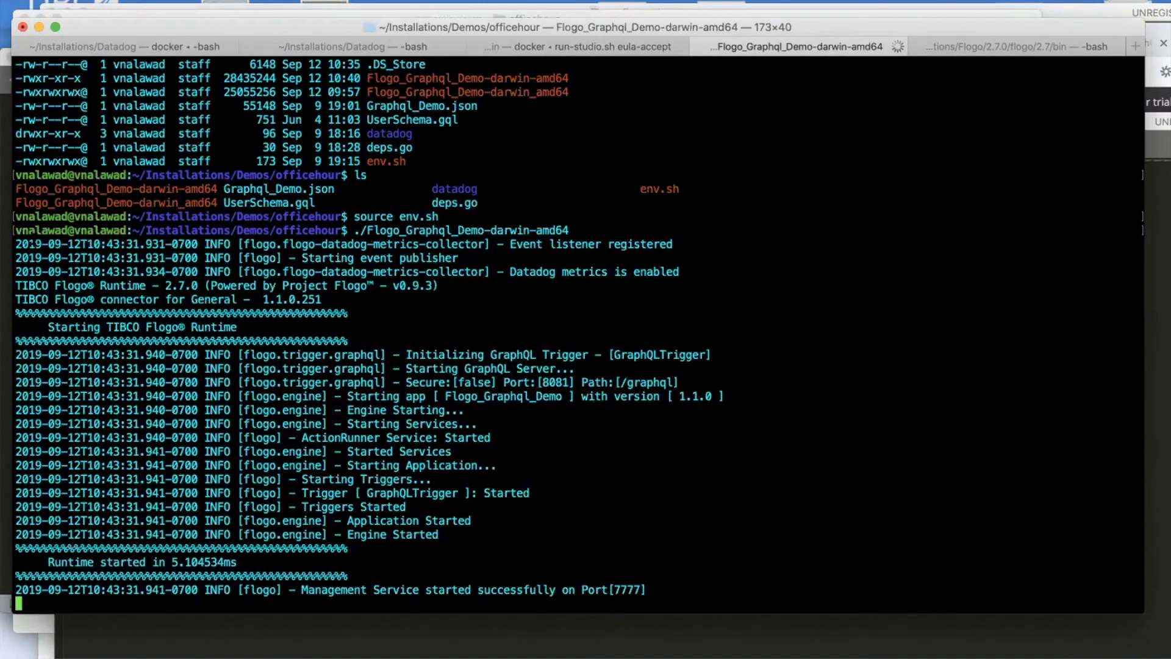
{"action": "left_click_drag", "start_coordinate": [16, 244], "coordinate": [581, 256]}
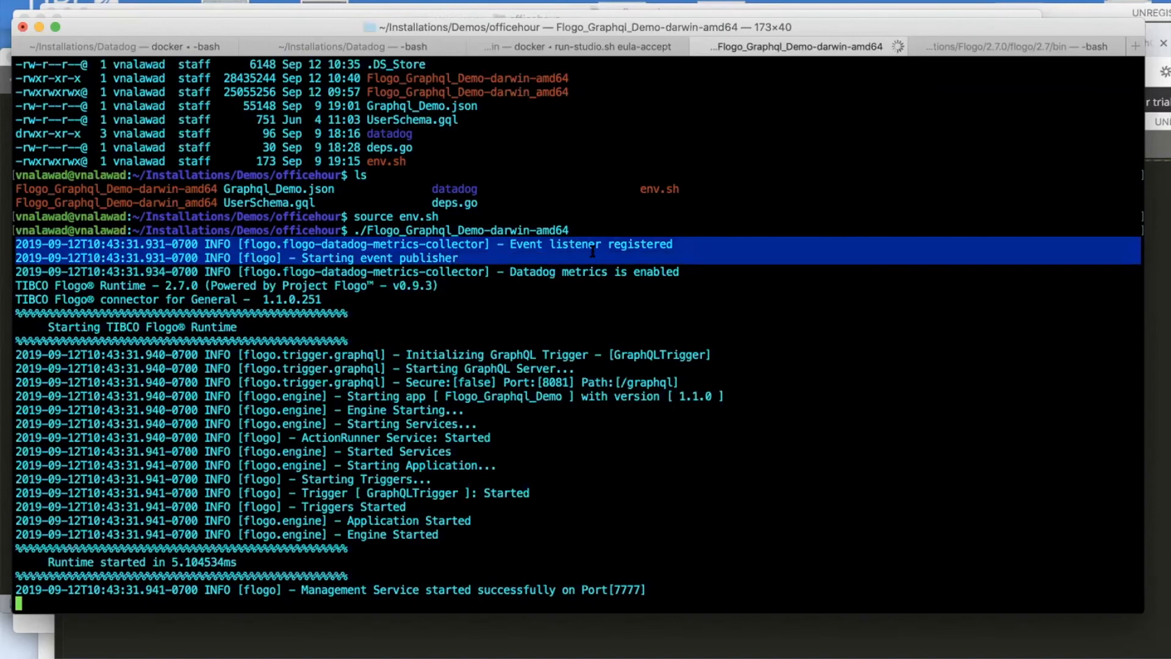
{"action": "left_click", "coordinate": [299, 244]}
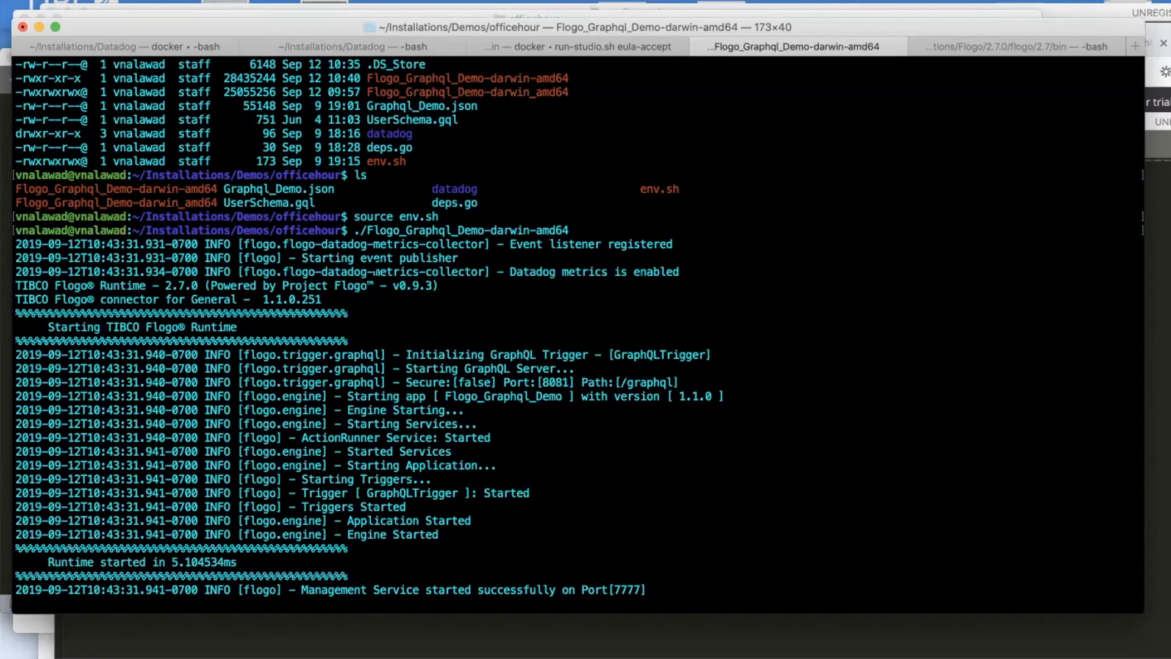
{"action": "double_click", "coordinate": [266, 259]}
{"action": "left_click", "coordinate": [429, 259]}
{"action": "double_click", "coordinate": [396, 271]}
{"action": "left_click", "coordinate": [7, 139]}
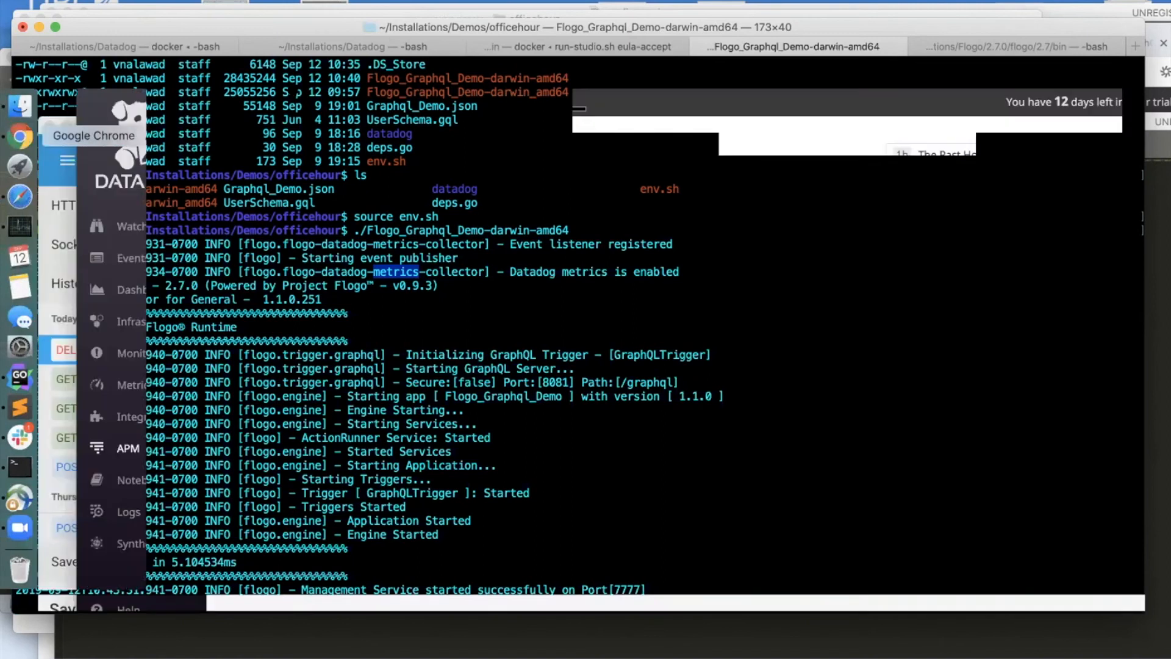
{"action": "left_click", "coordinate": [1129, 43]}
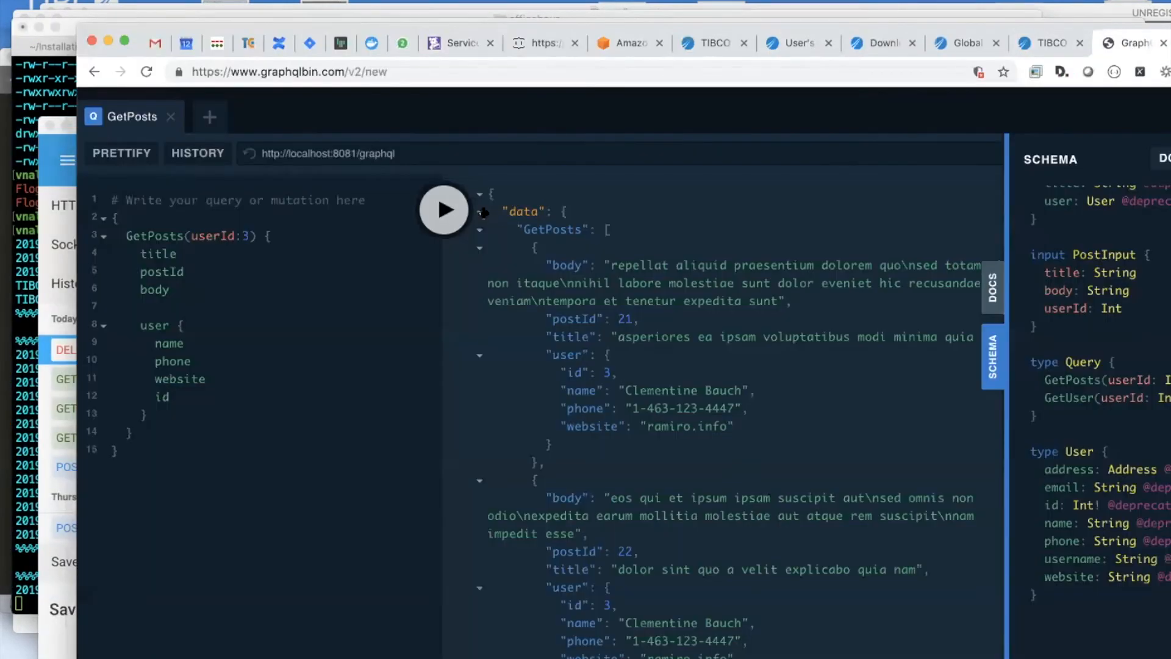
{"action": "left_click", "coordinate": [439, 213]}
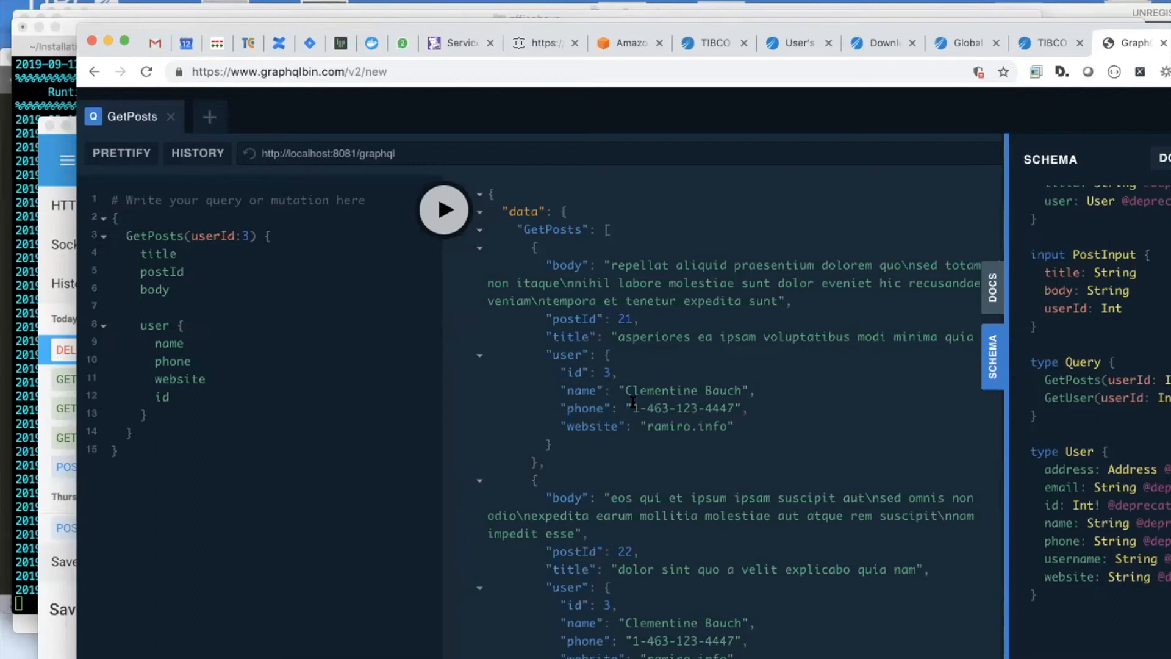
{"action": "key", "text": "super+Tab"}
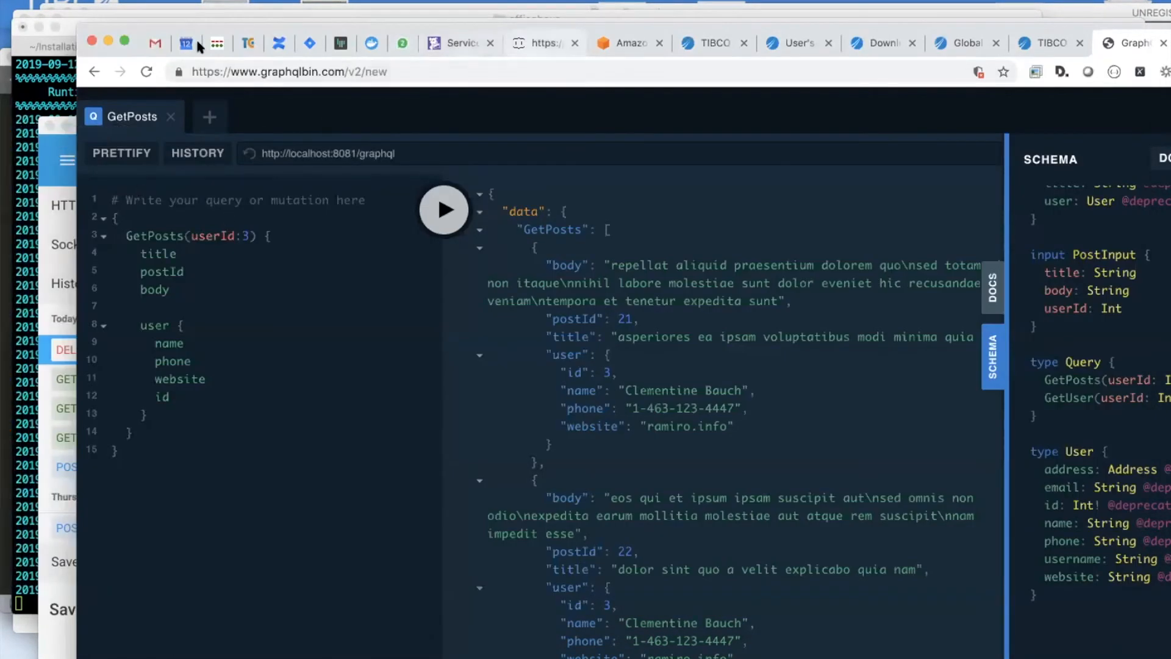
Open the Datadog APM Services page in Chrome, reload it, and move the browser window further up.
{"action": "left_click", "coordinate": [458, 42]}
{"action": "left_click", "coordinate": [147, 72]}
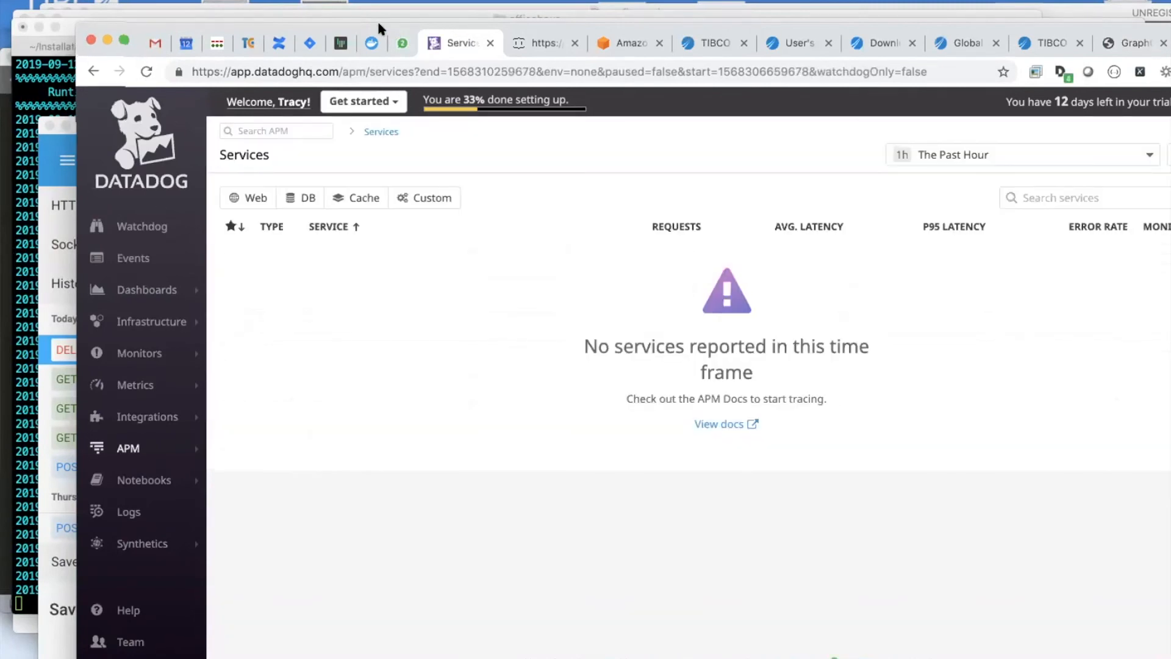
{"action": "left_click_drag", "start_coordinate": [378, 26], "coordinate": [349, 0]}
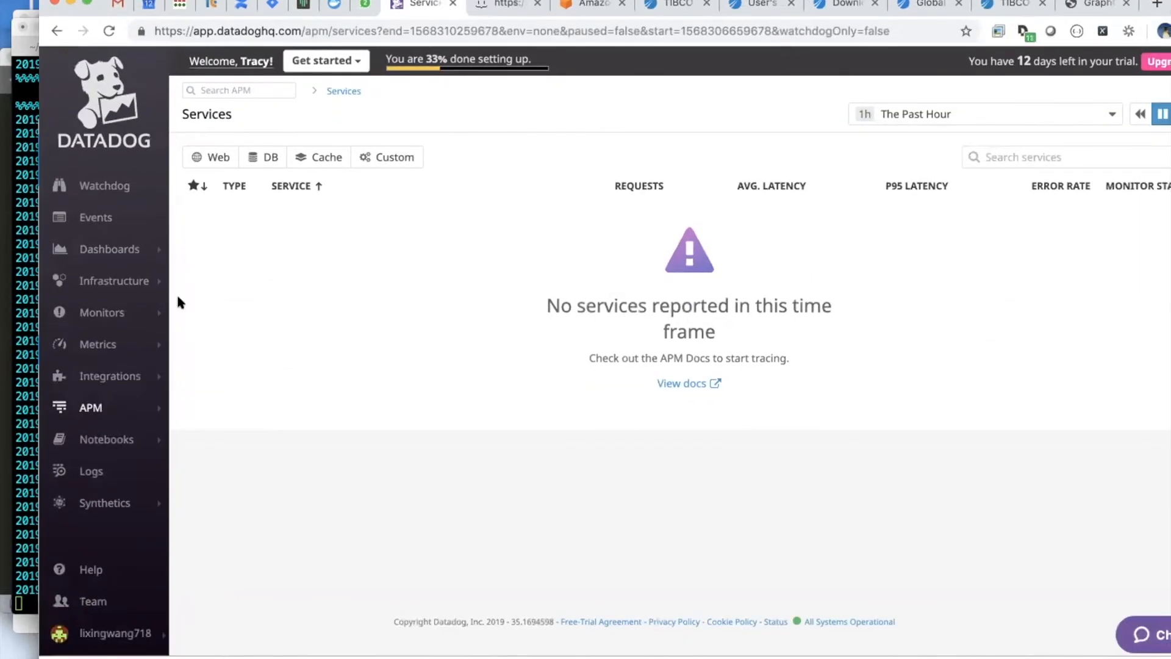
Reload the APM Services list several times to check for reported services.
{"action": "mouse_move", "coordinate": [82, 406]}
{"action": "left_click", "coordinate": [201, 404]}
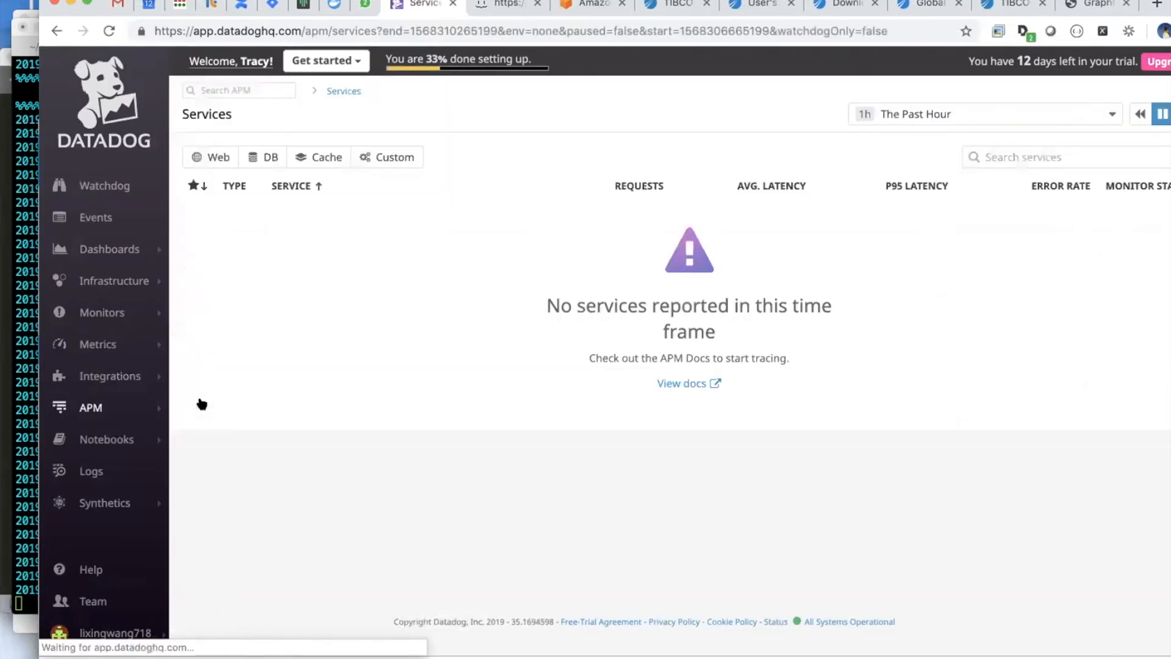
{"action": "left_click", "coordinate": [180, 405]}
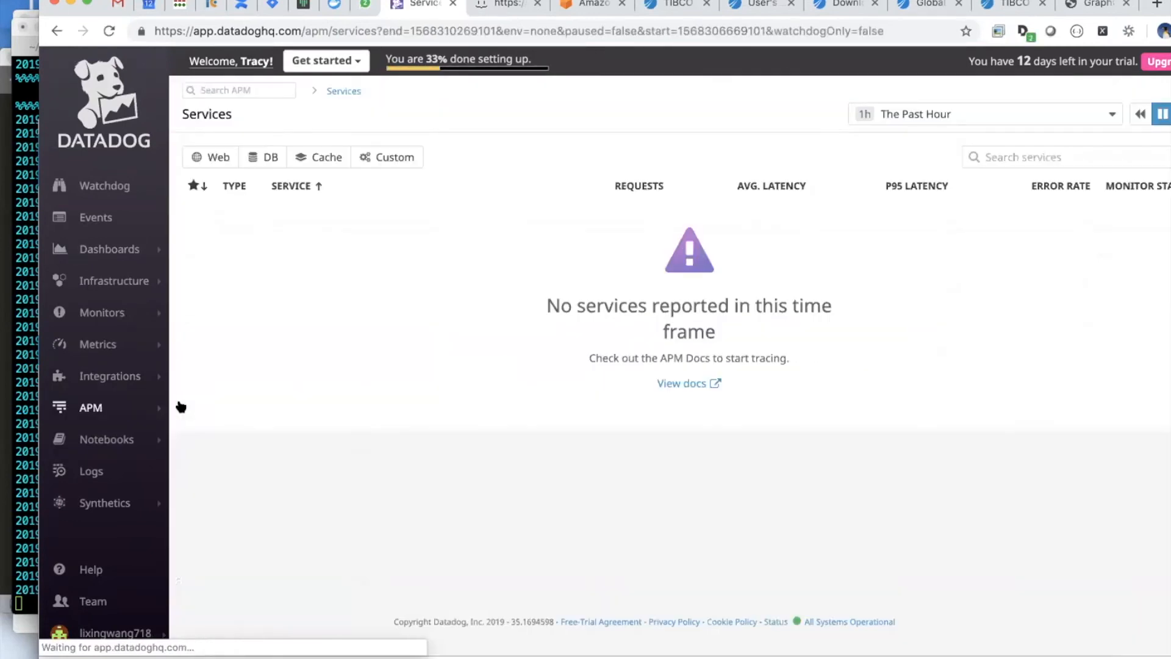
{"action": "mouse_move", "coordinate": [119, 406]}
{"action": "left_click", "coordinate": [198, 406]}
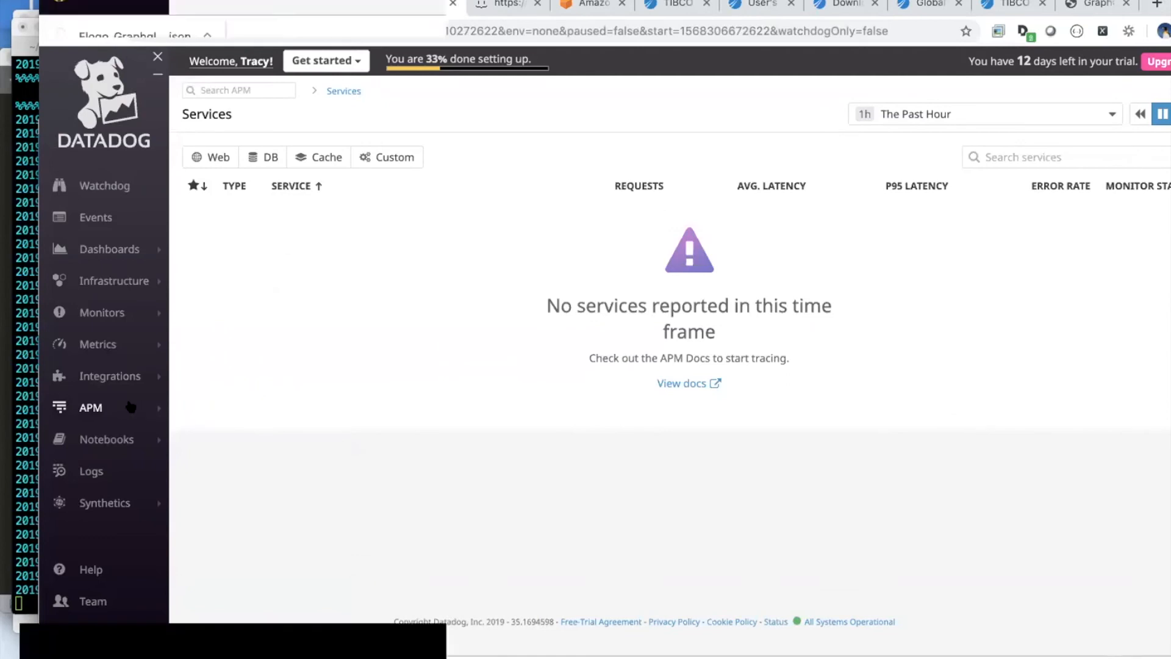
{"action": "mouse_move", "coordinate": [131, 406]}
{"action": "left_click", "coordinate": [206, 404]}
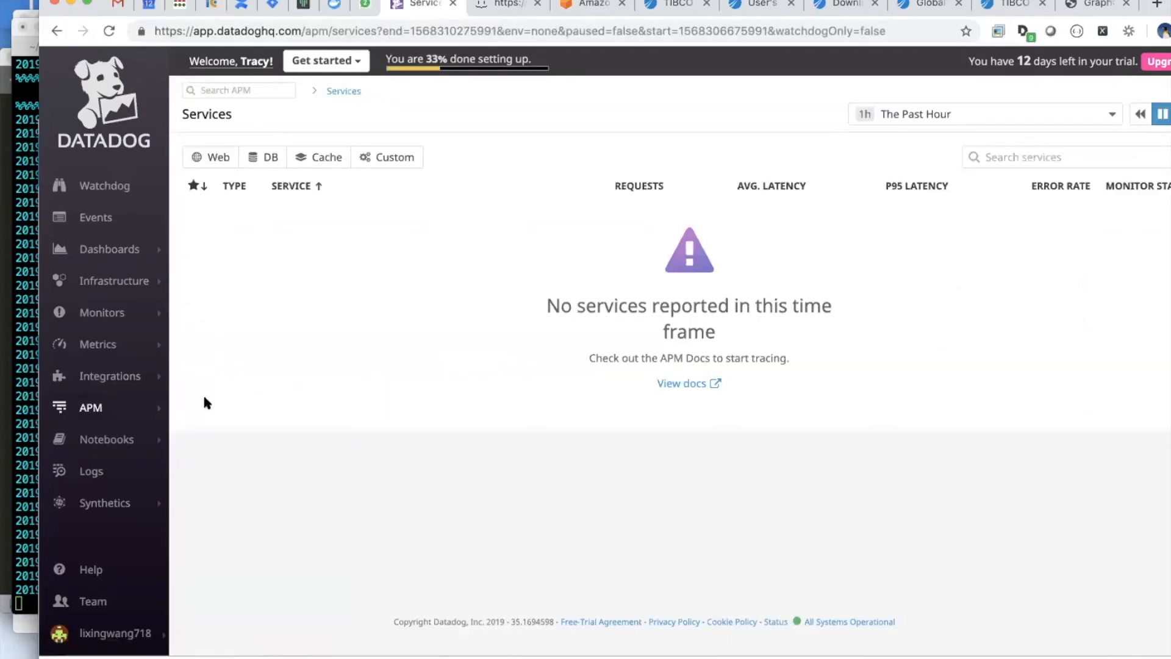
View the APM Service Map and return to the Services list.
{"action": "mouse_move", "coordinate": [204, 403]}
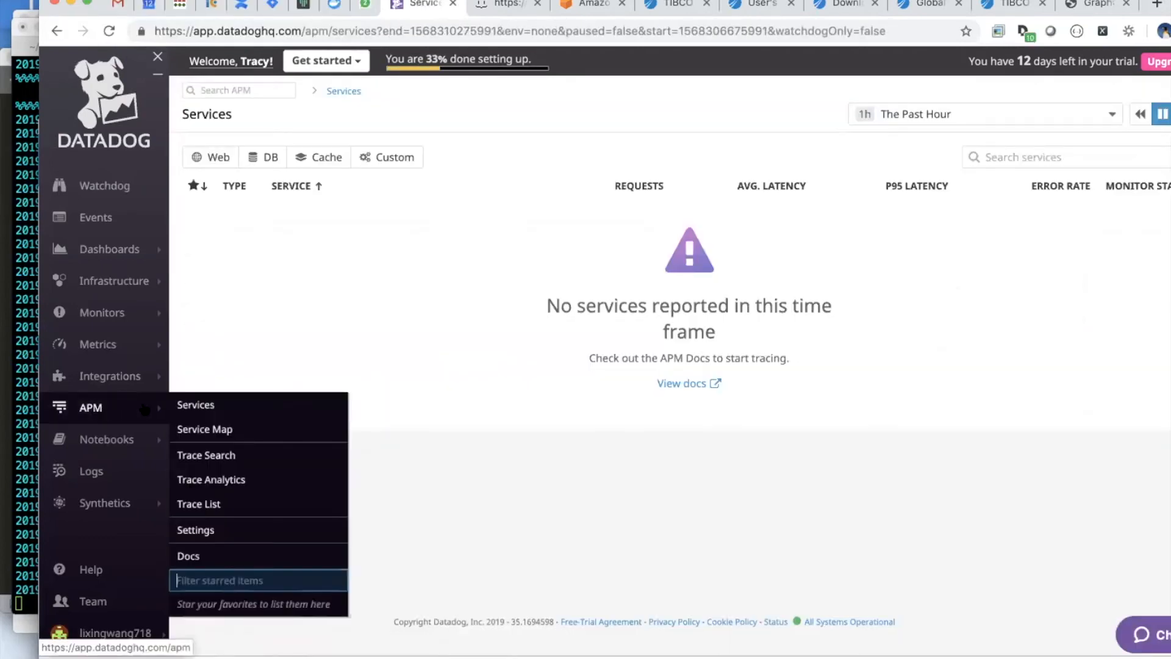
{"action": "left_click", "coordinate": [206, 428]}
{"action": "mouse_move", "coordinate": [92, 415]}
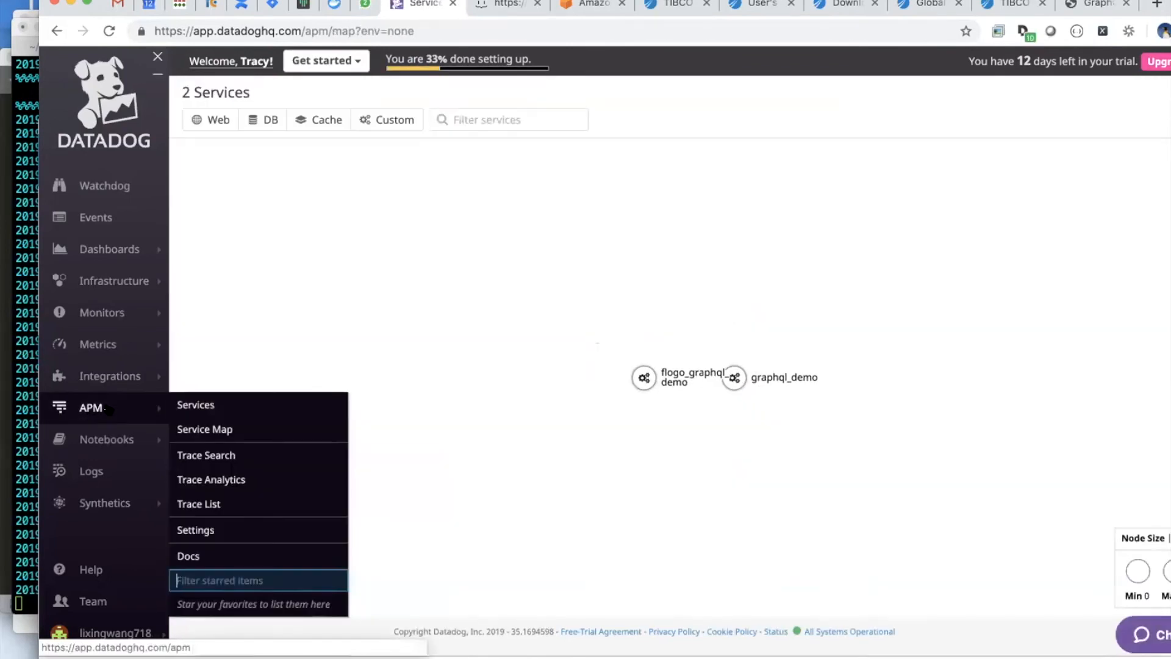
{"action": "left_click", "coordinate": [199, 405]}
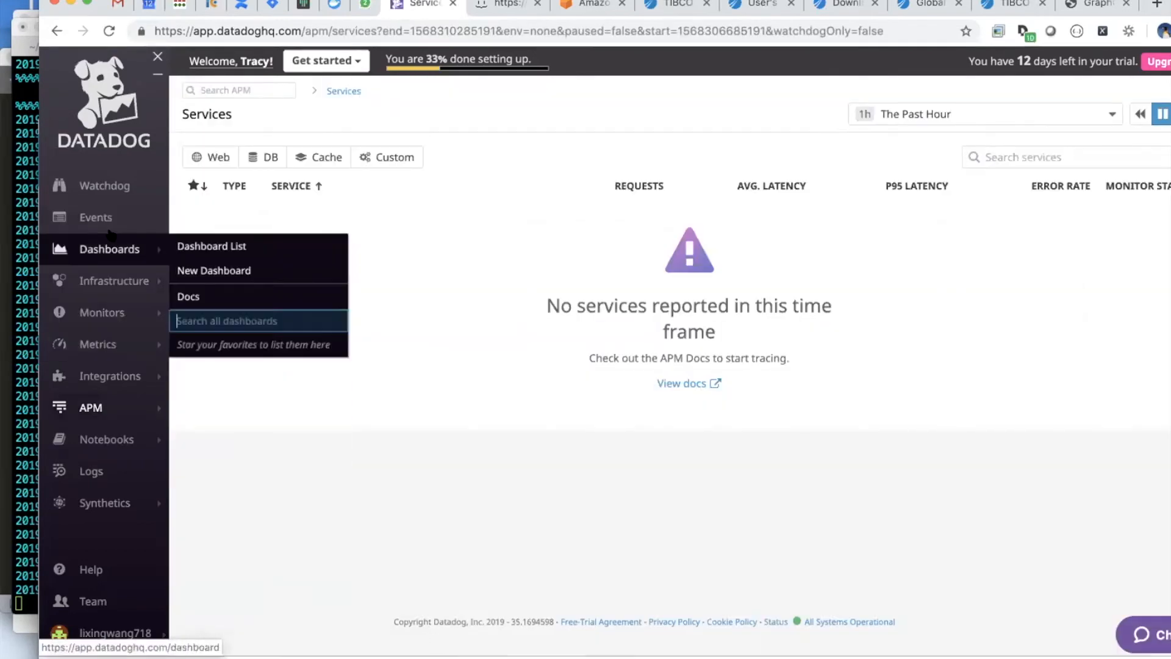
Open the Metrics Explorer, search the metrics for "flogo", and clear the search text.
{"action": "mouse_move", "coordinate": [122, 344]}
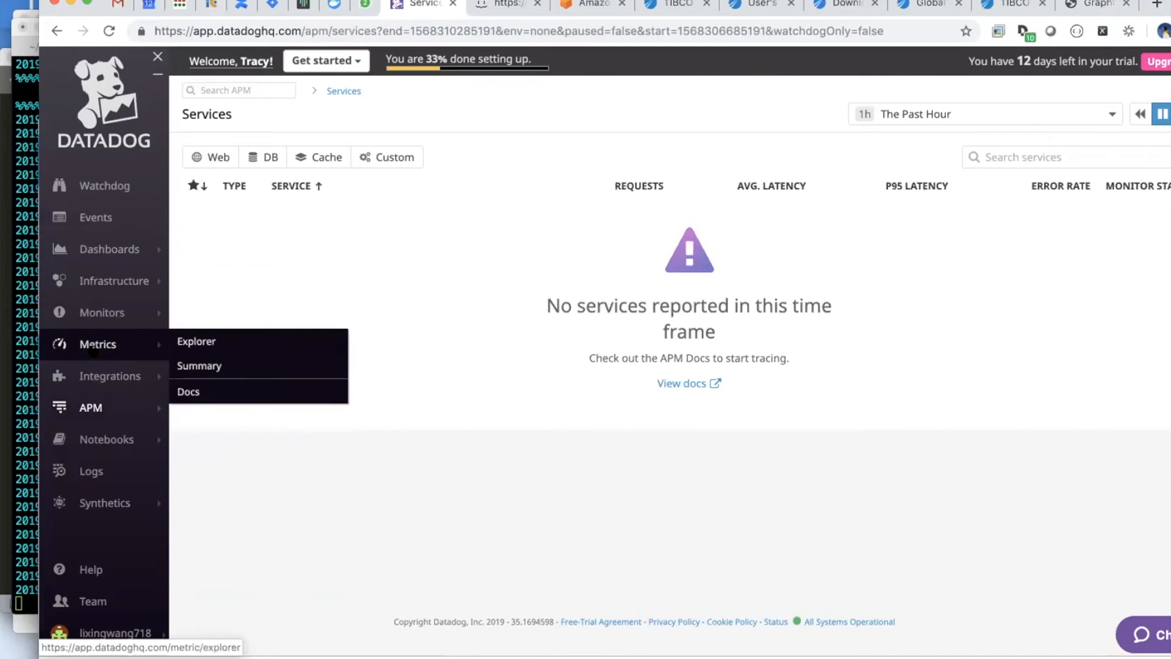
{"action": "left_click", "coordinate": [206, 344]}
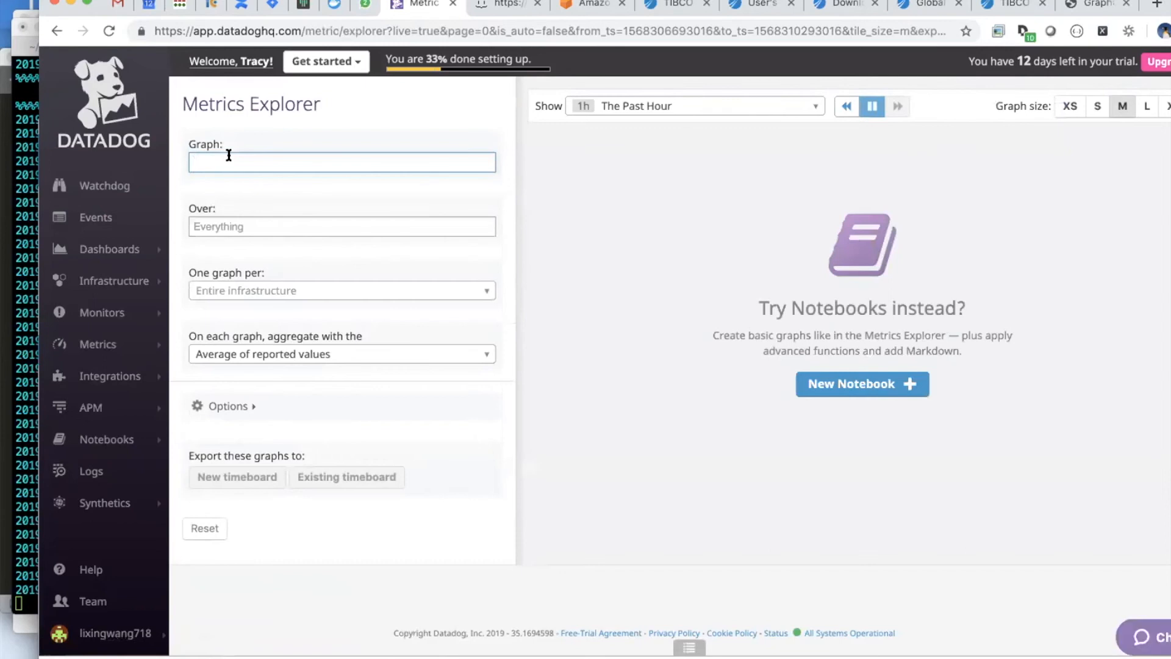
{"action": "type", "text": "flo"}
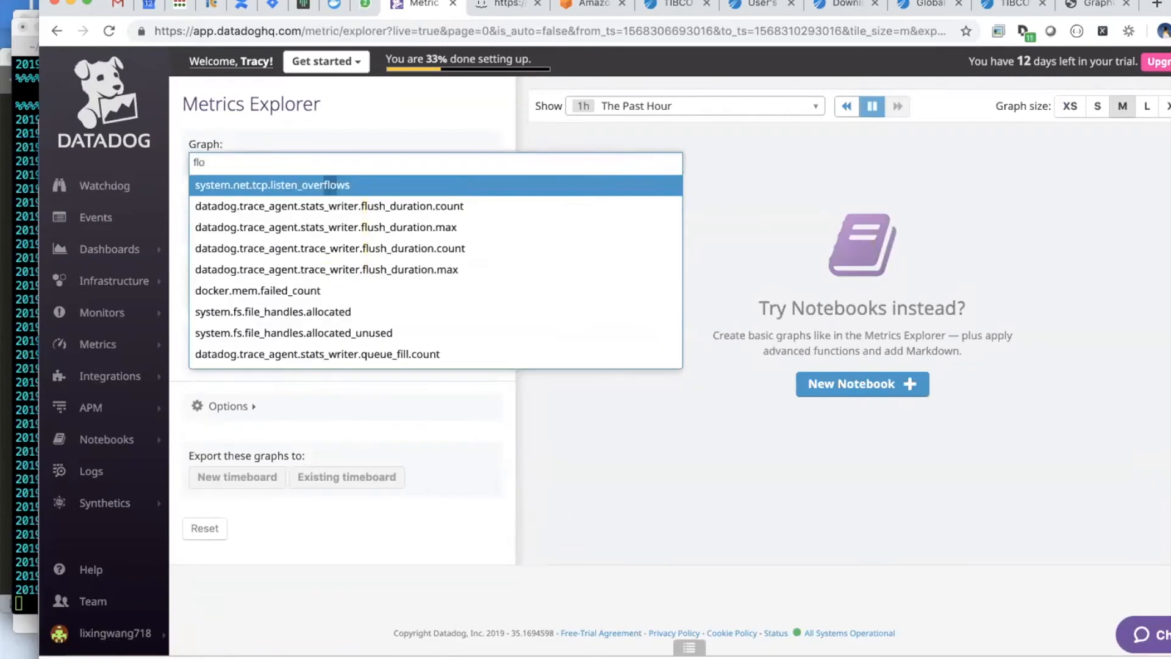
{"action": "type", "text": "go"}
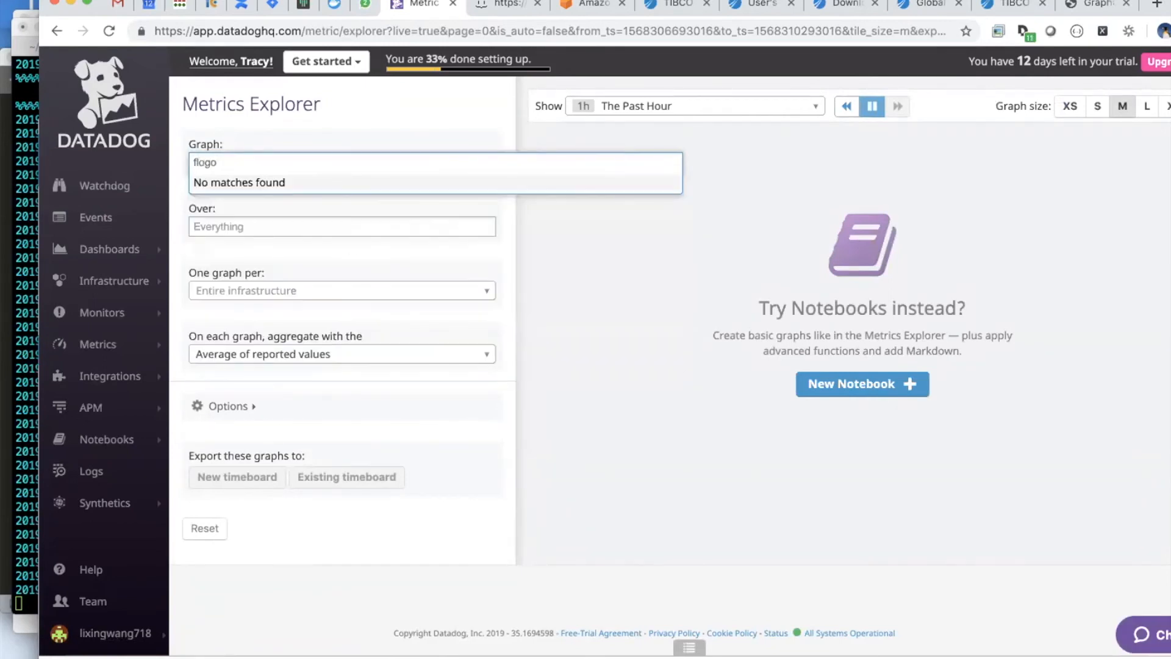
{"action": "key", "text": "BackSpace"}
{"action": "key", "text": "BackSpace"}
{"action": "key", "text": "BackSpace"}
{"action": "key", "text": "BackSpace"}
{"action": "key", "text": "BackSpace"}
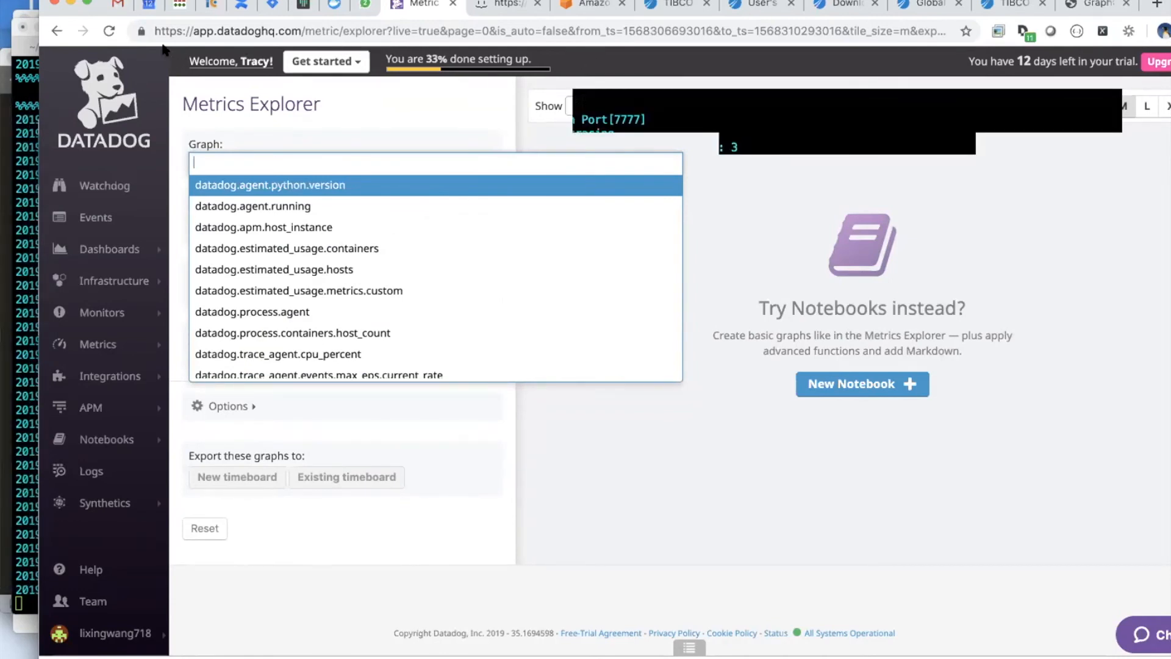
Check the Datadog agent session running ./agent.sh in Terminal, then return to the Metrics Explorer in Chrome.
{"action": "key", "text": "super+Tab"}
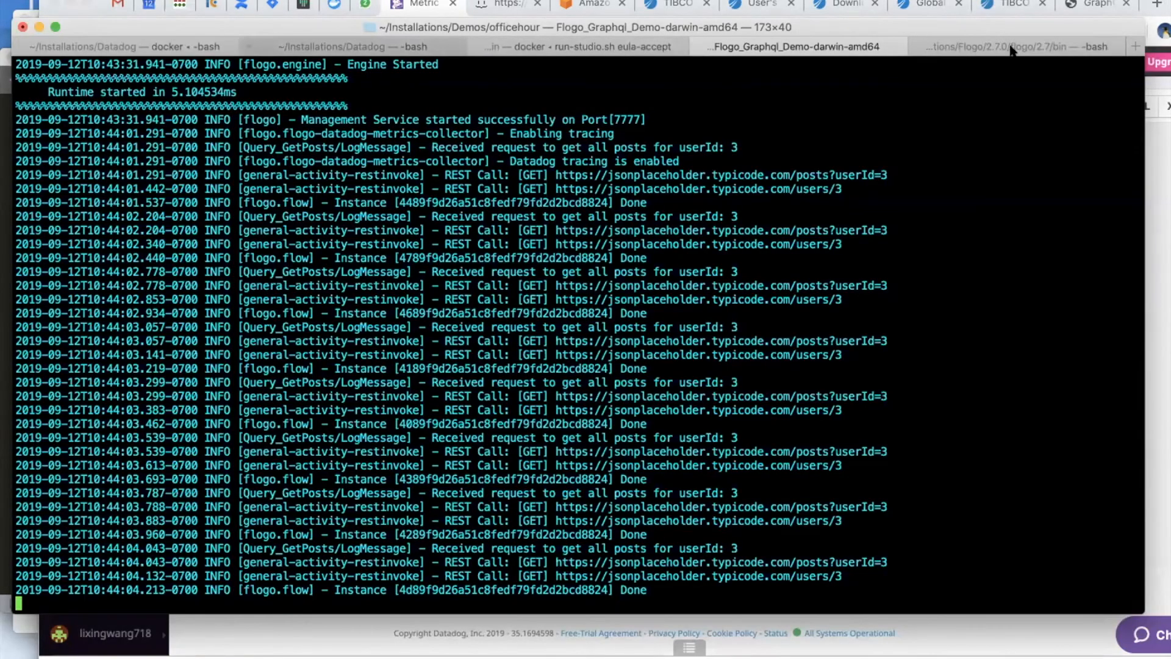
{"action": "key", "text": "super+1"}
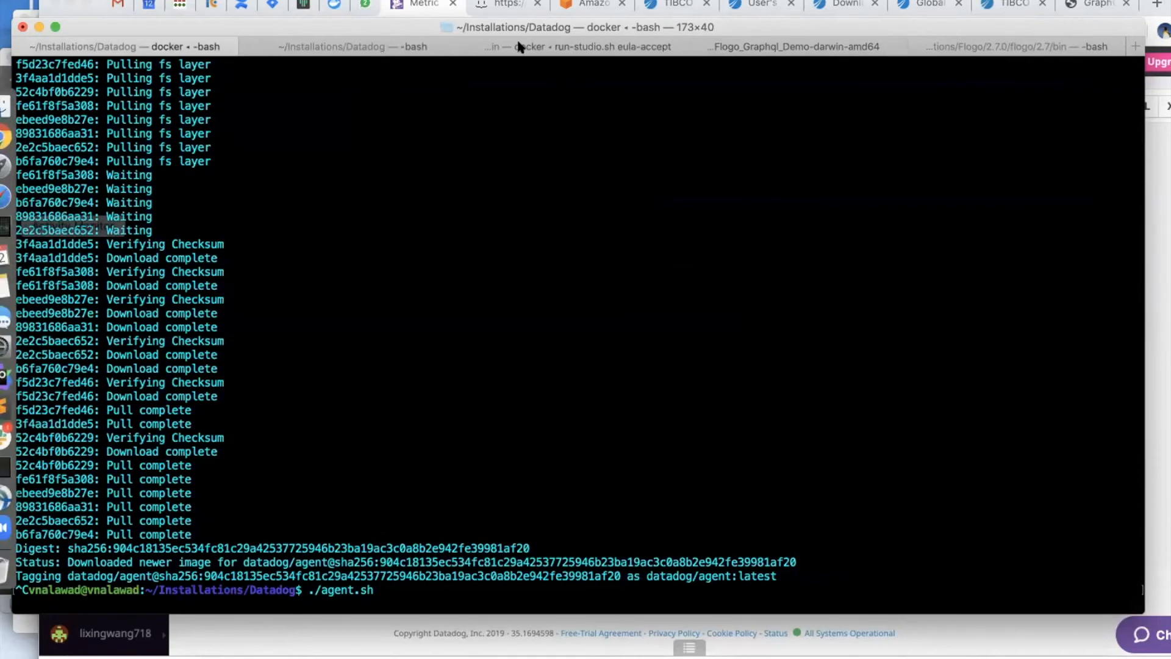
{"action": "key", "text": "super+Tab"}
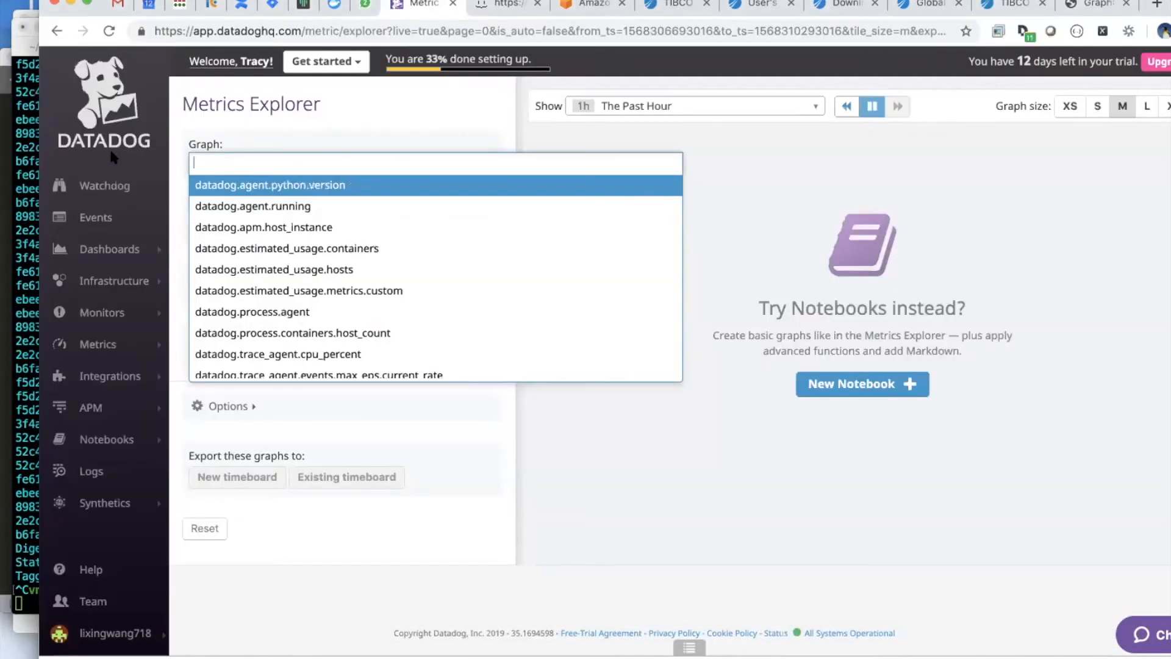
Reload the Metrics Explorer page and open the Integrations page.
{"action": "left_click", "coordinate": [110, 31]}
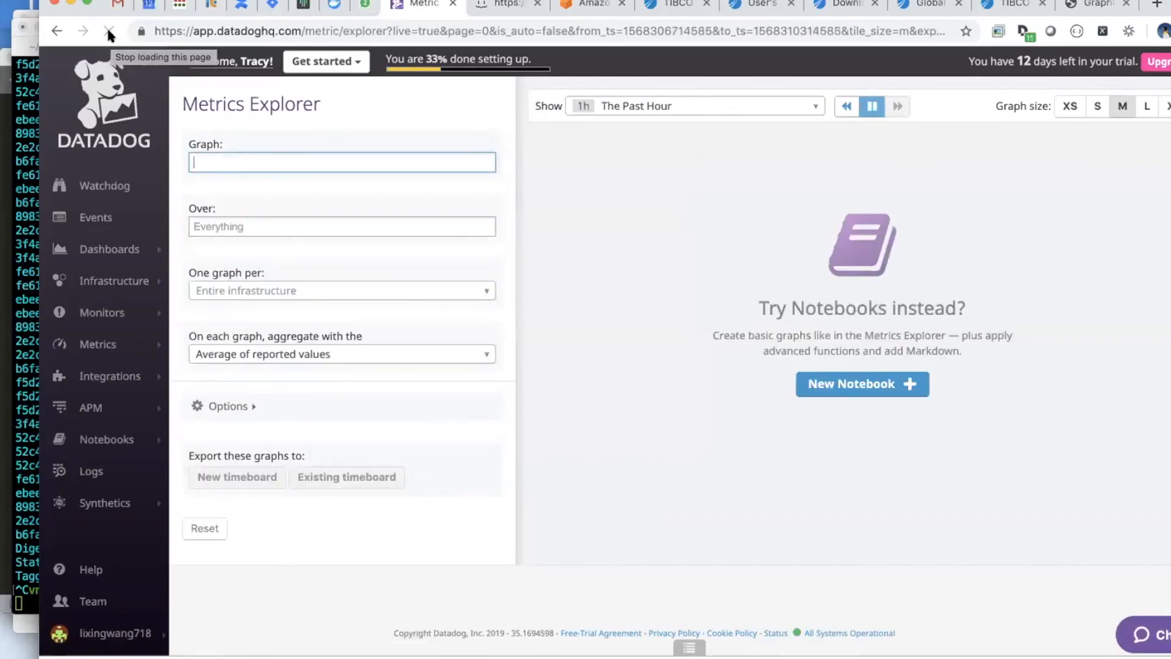
{"action": "left_click", "coordinate": [109, 32]}
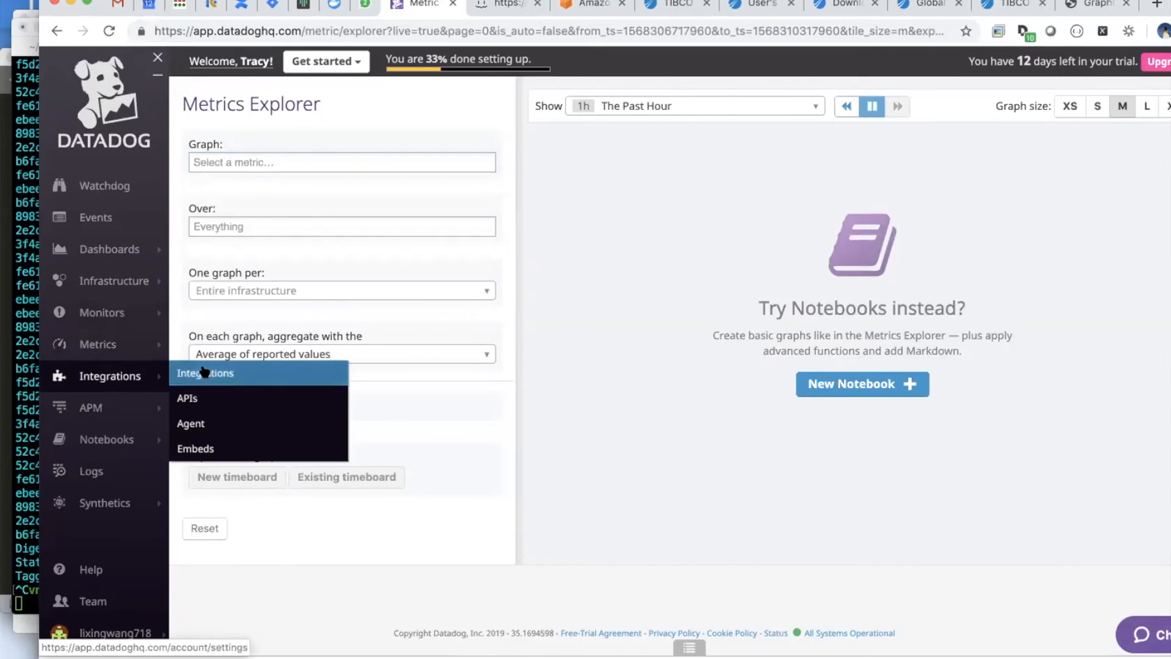
{"action": "left_click", "coordinate": [149, 373]}
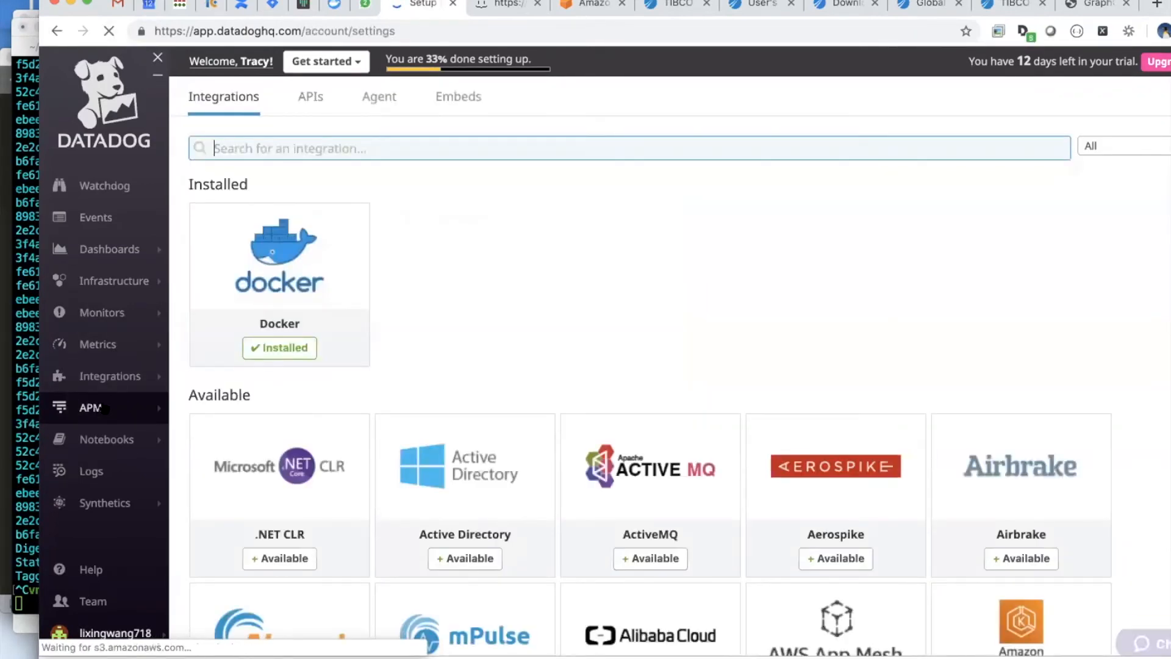
Open the flogo_graphql_demo service from the APM Services list and review its graphs down to Resources.
{"action": "mouse_move", "coordinate": [135, 407]}
{"action": "left_click", "coordinate": [194, 404]}
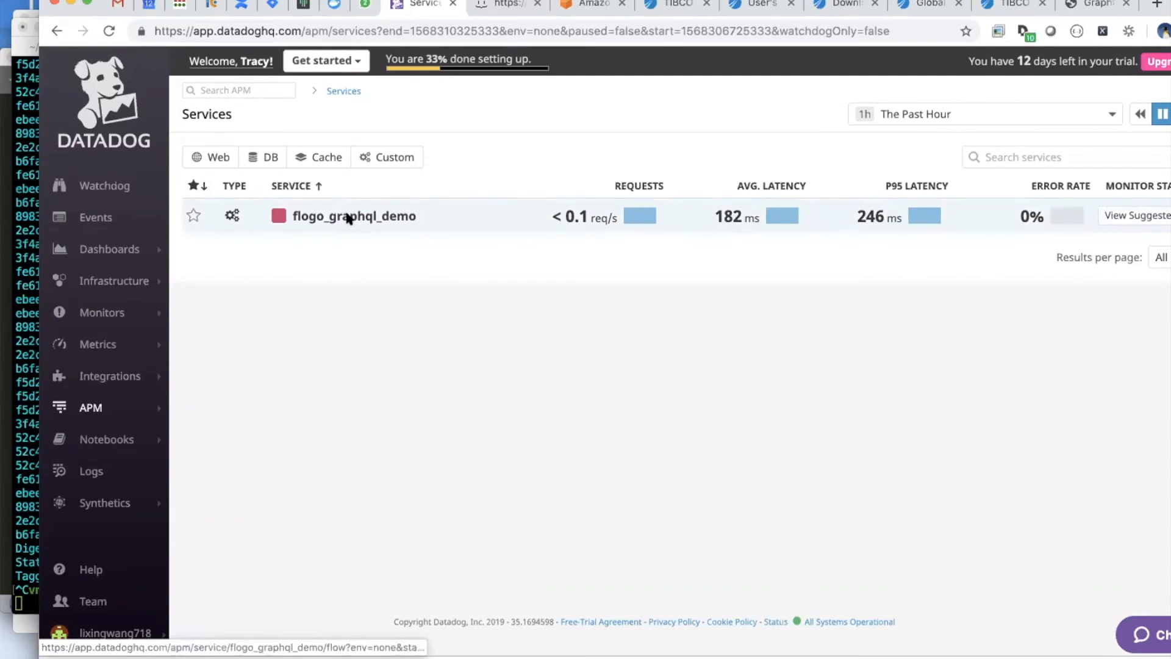
{"action": "left_click", "coordinate": [347, 216]}
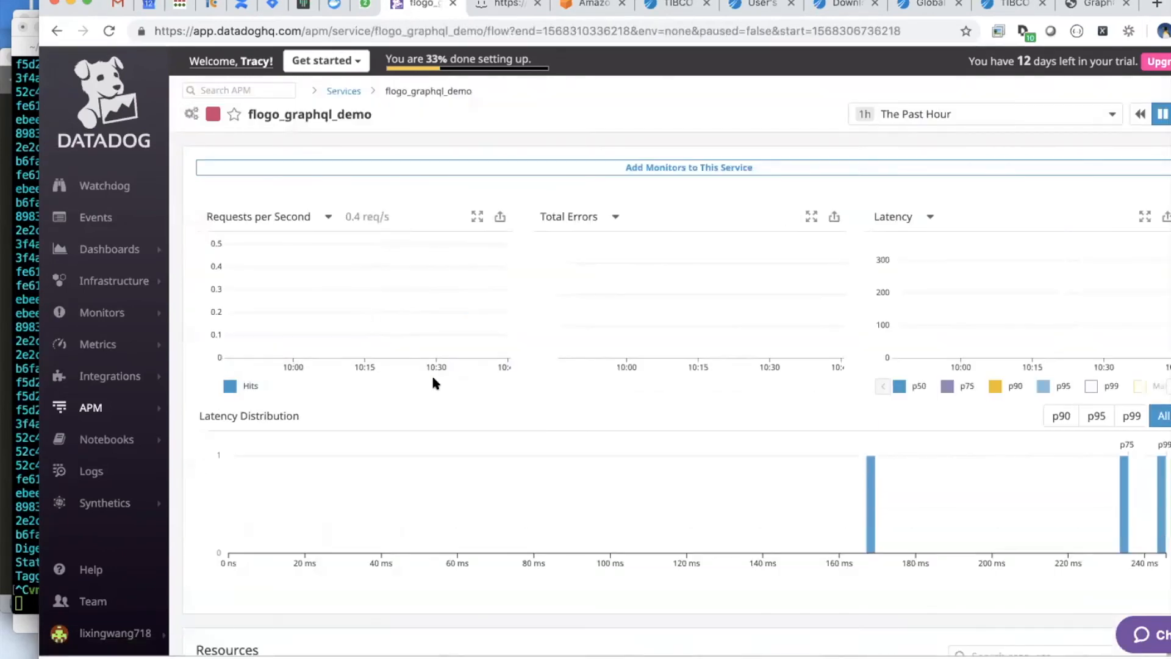
{"action": "scroll", "coordinate": [431, 373], "scroll_direction": "down", "scroll_amount": 2}
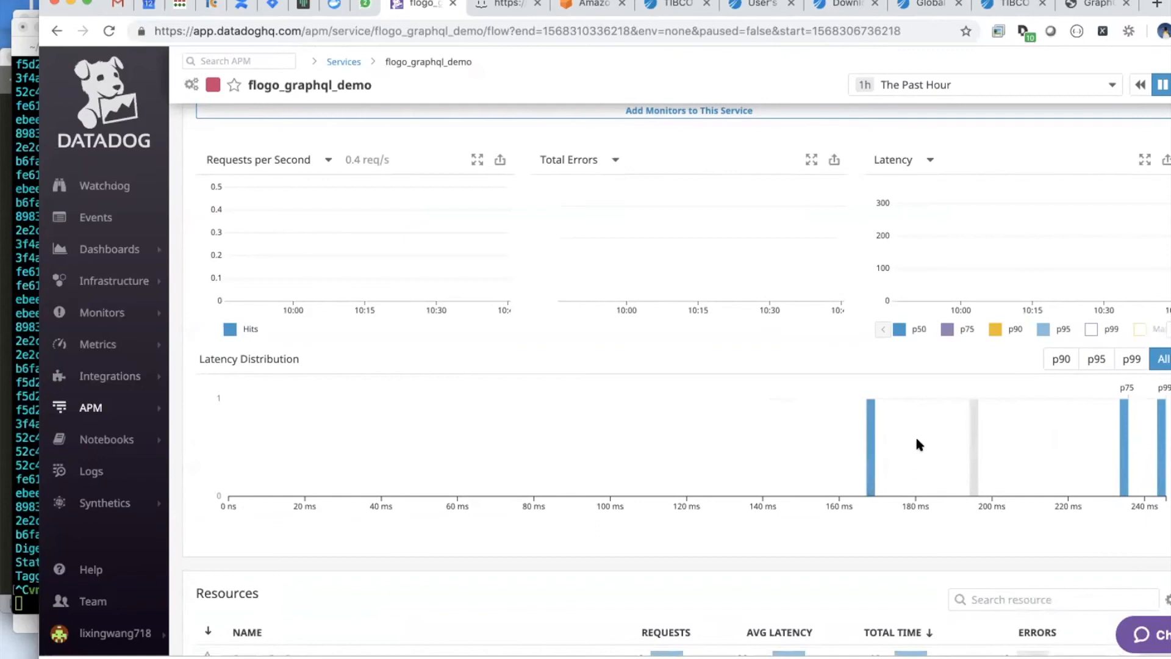
{"action": "scroll", "coordinate": [524, 424], "scroll_direction": "down", "scroll_amount": 5}
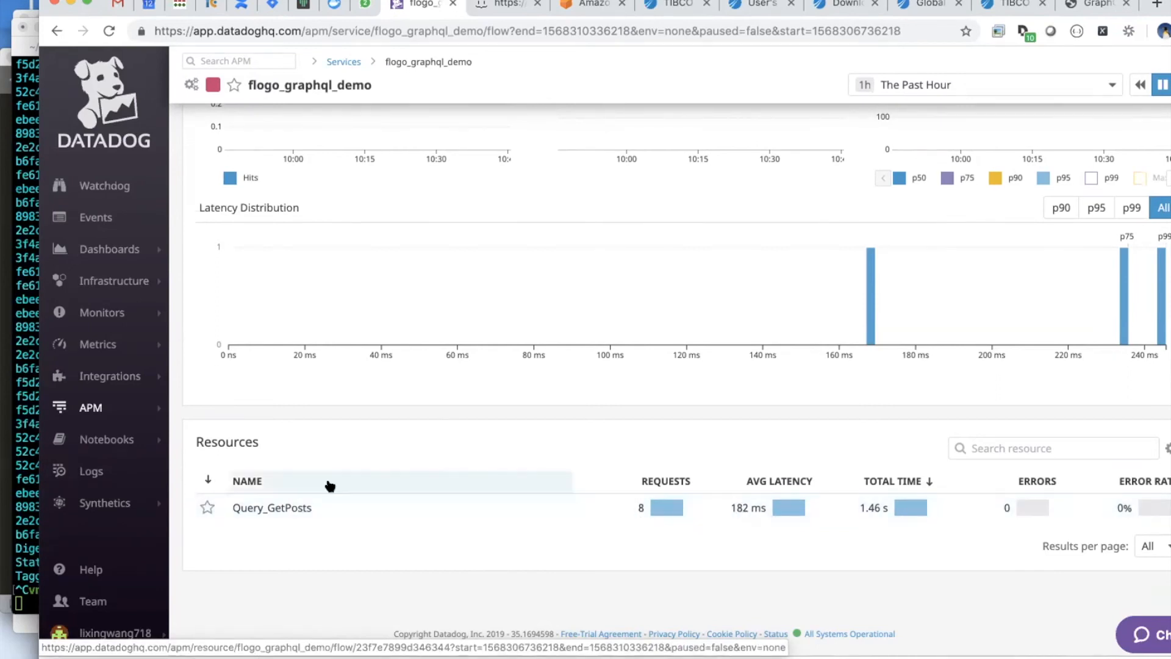
Open the Query_GetPosts resource and view the flame graph of its 10:44:04 AM trace.
{"action": "left_click", "coordinate": [256, 509]}
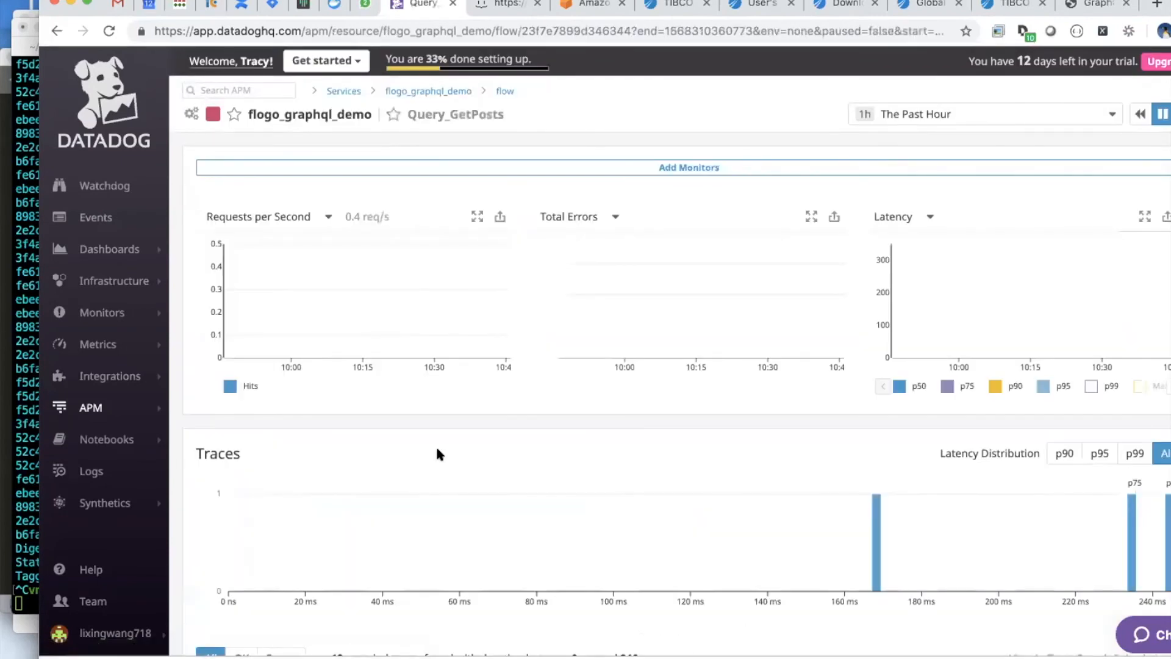
{"action": "scroll", "coordinate": [437, 451], "scroll_direction": "down", "scroll_amount": 5}
{"action": "mouse_move", "coordinate": [309, 599]}
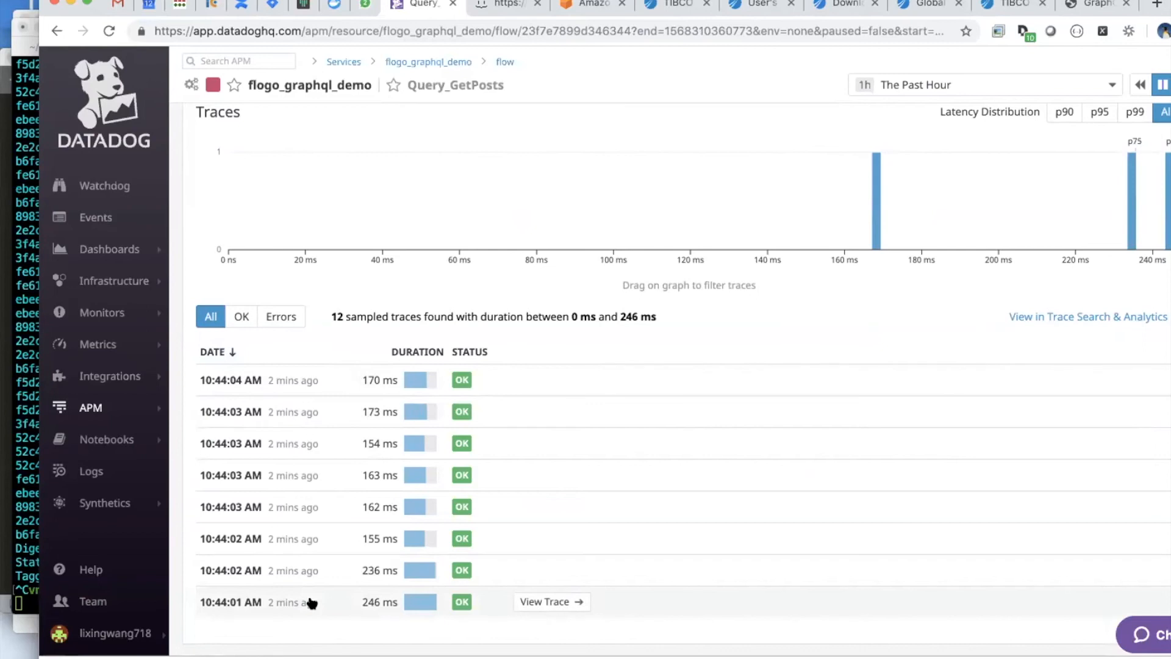
{"action": "mouse_move", "coordinate": [289, 381]}
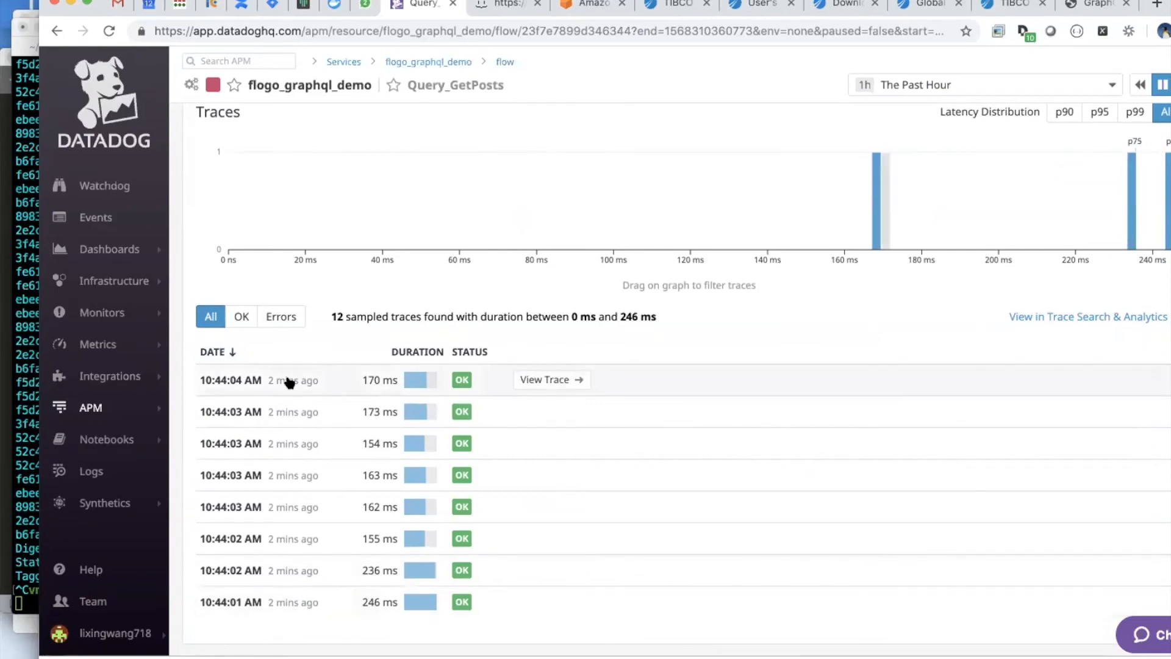
{"action": "left_click", "coordinate": [532, 376]}
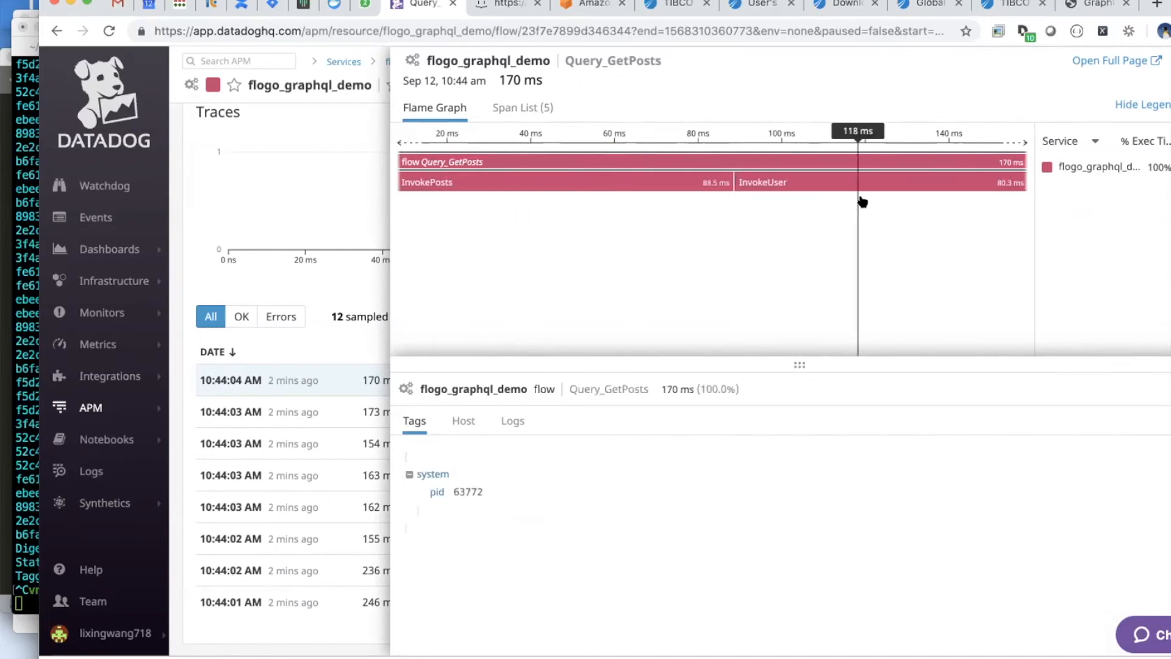
Open the Metrics Explorer, search for "flo", and graph the flogo.app.flow metric.
{"action": "mouse_move", "coordinate": [104, 345]}
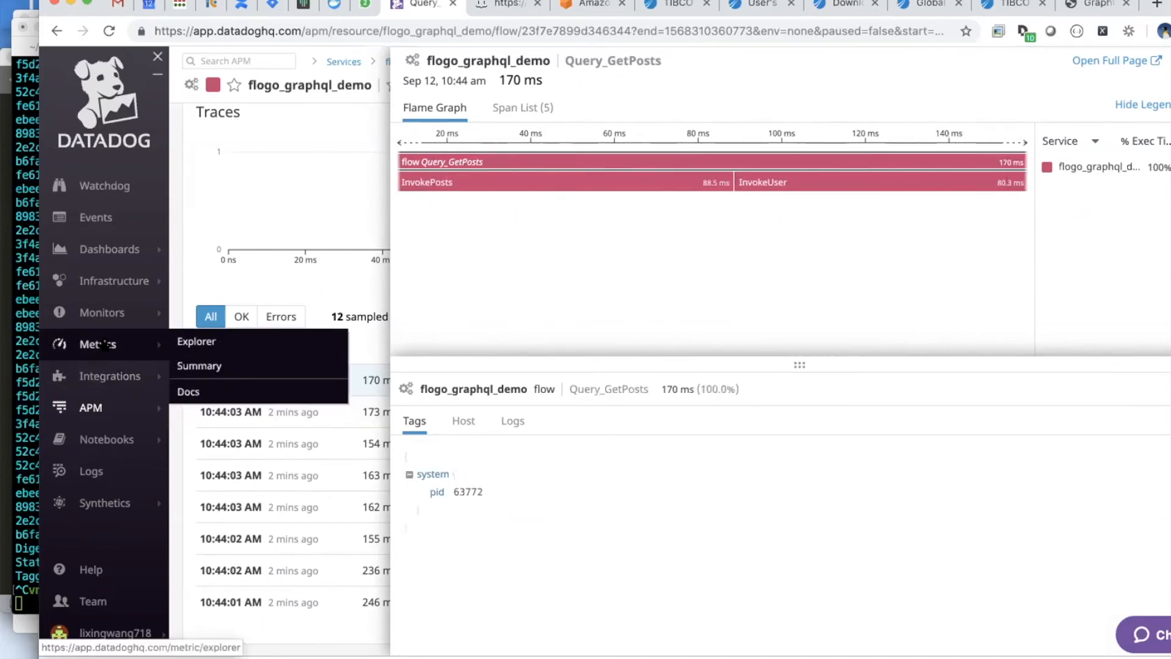
{"action": "left_click", "coordinate": [195, 341]}
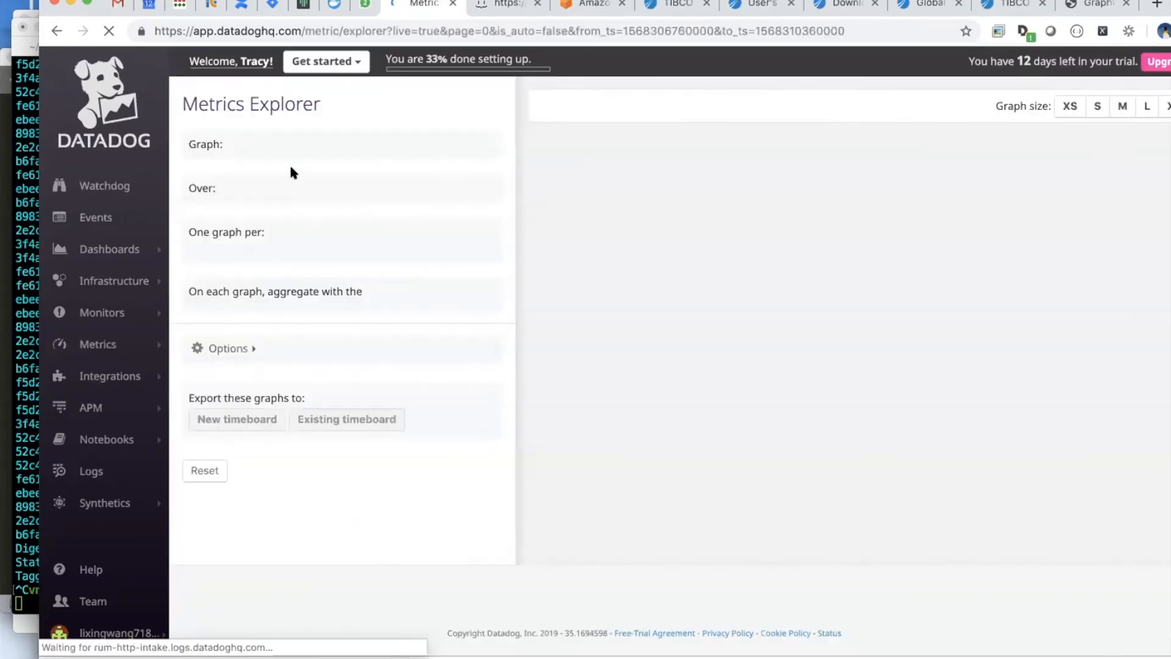
{"action": "left_click", "coordinate": [229, 162]}
{"action": "type", "text": "flo"}
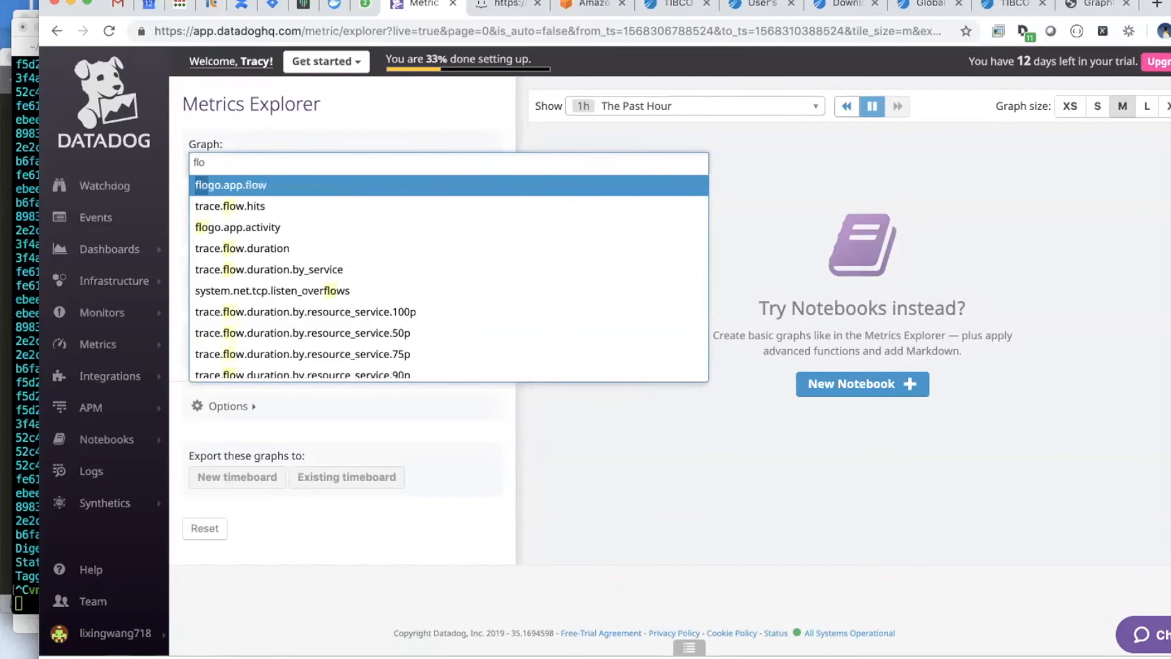
{"action": "left_click", "coordinate": [236, 186]}
Limit the graph to app_name:flogo_graphql_demo and status:completed, with one graph per flow_name.
{"action": "left_click", "coordinate": [223, 241]}
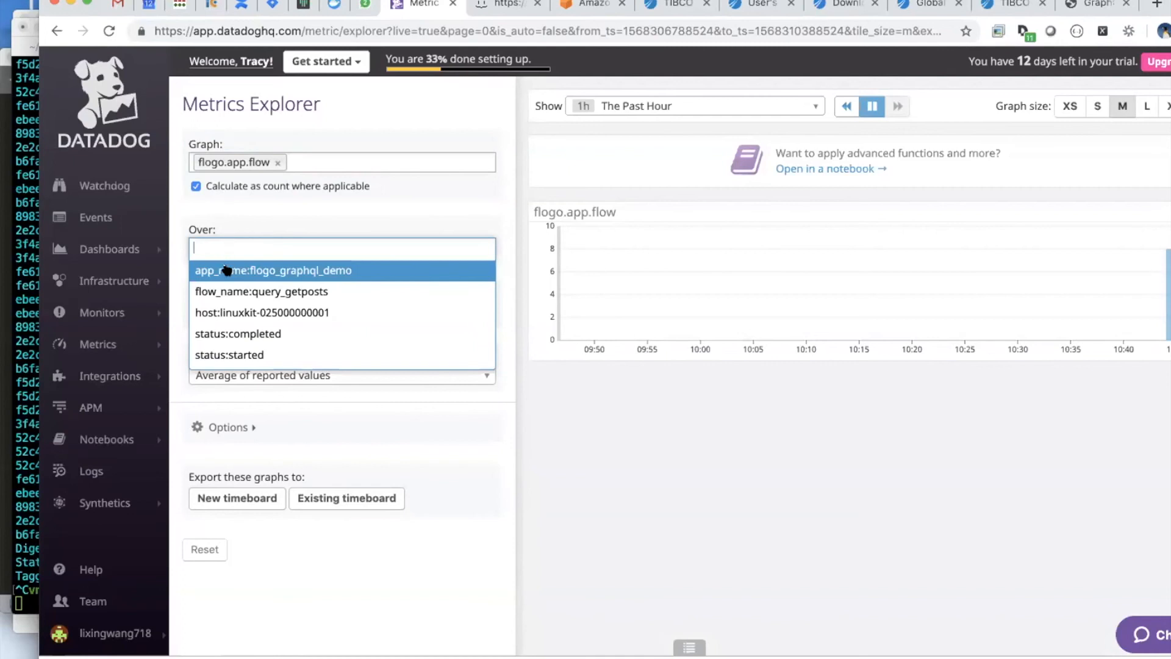
{"action": "left_click", "coordinate": [228, 273]}
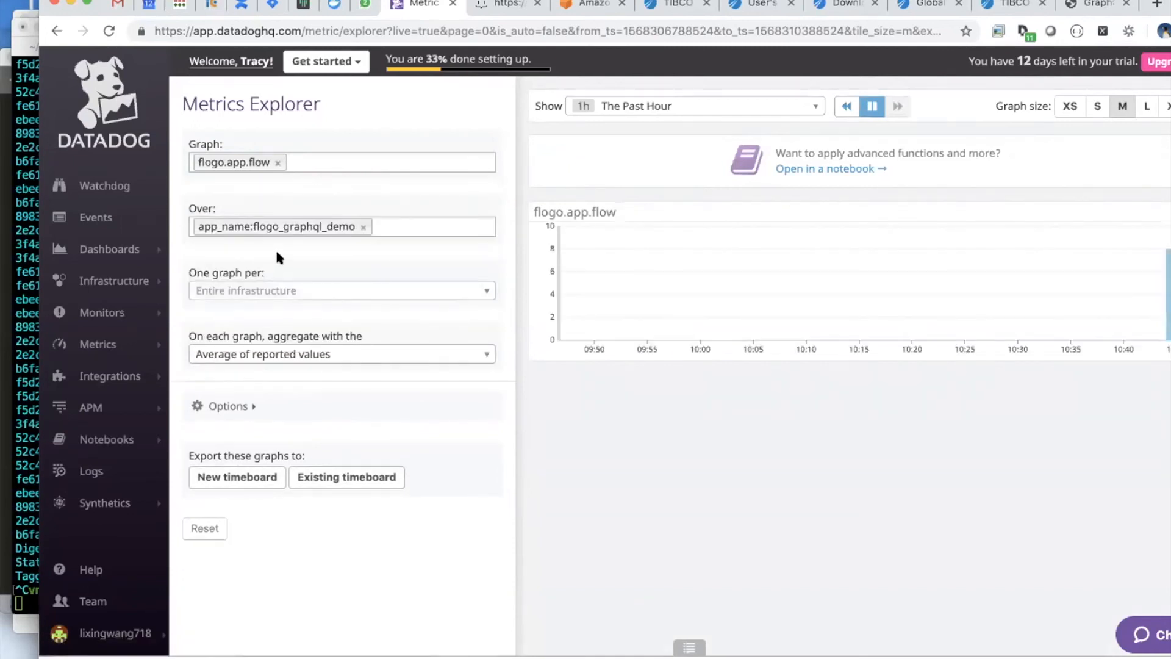
{"action": "left_click", "coordinate": [393, 226]}
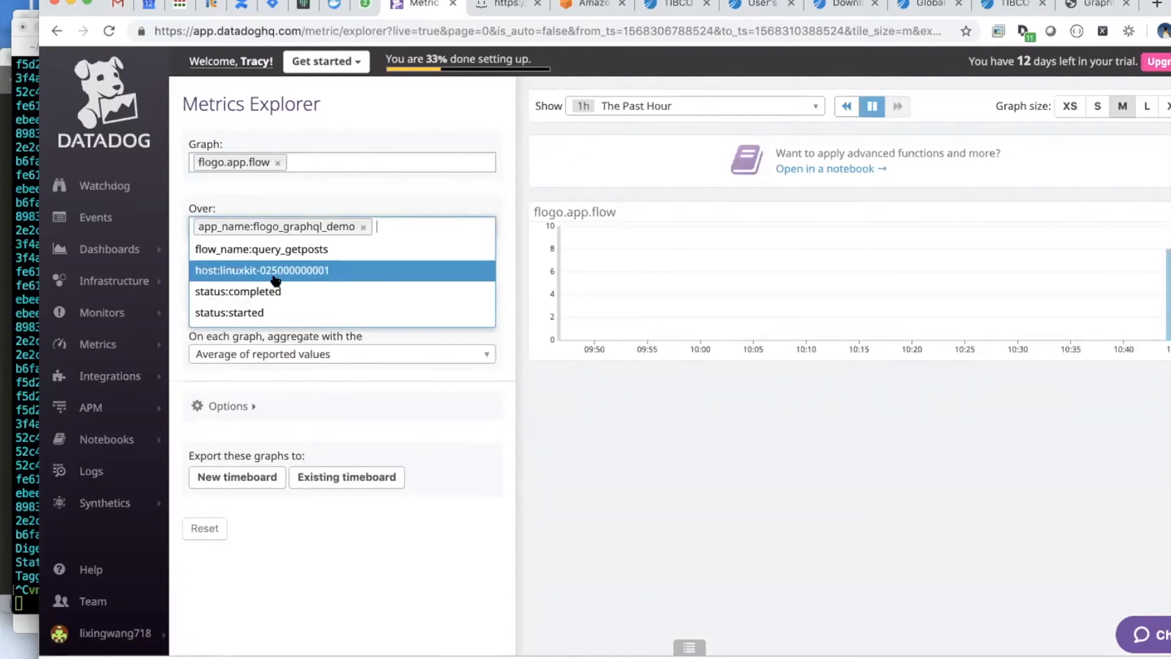
{"action": "left_click", "coordinate": [252, 292]}
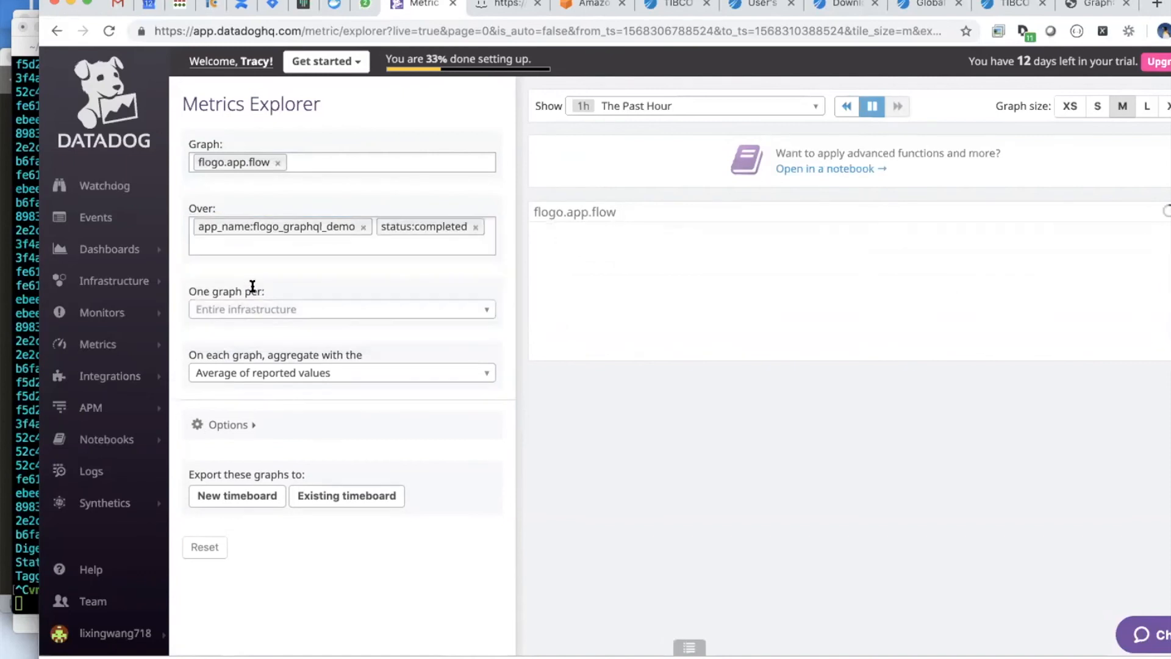
{"action": "left_click", "coordinate": [269, 312]}
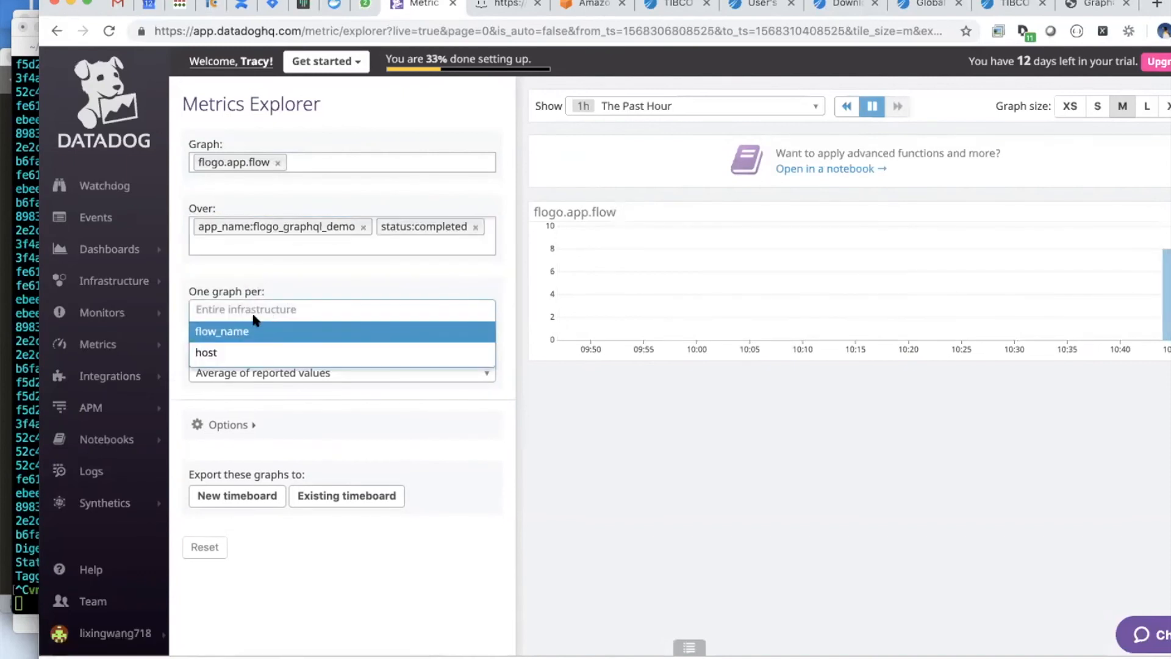
{"action": "left_click", "coordinate": [232, 330]}
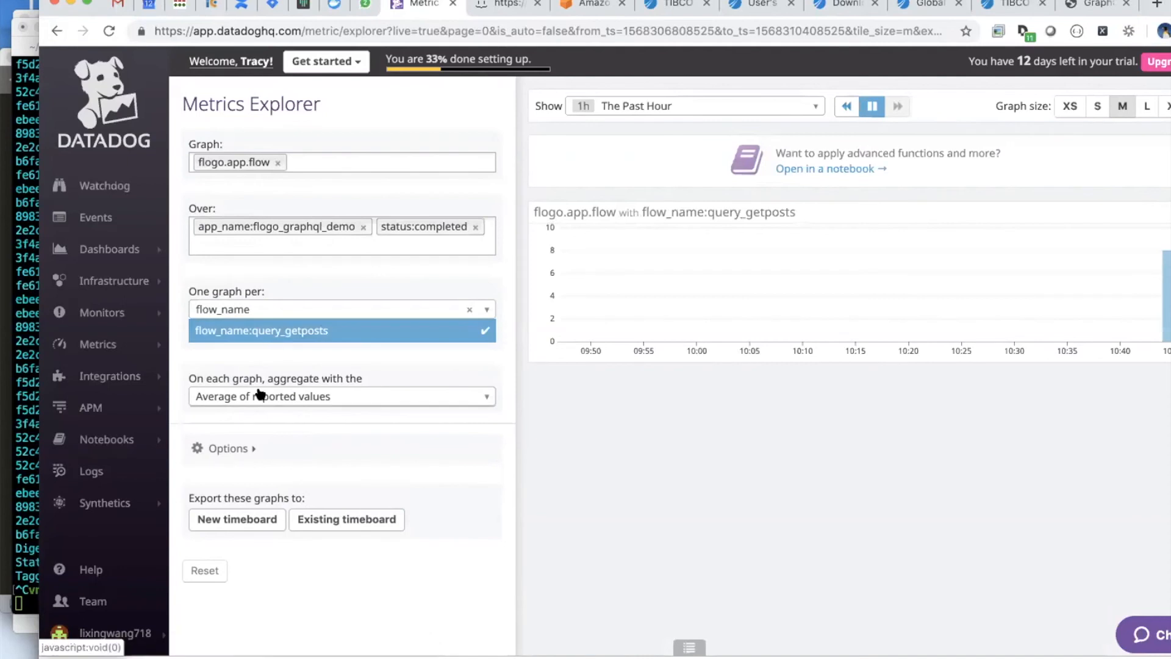
Aggregate the flogo.app.flow graph with the sum of reported values and remove the app_name:flogo_graphql_demo filter.
{"action": "left_click", "coordinate": [231, 396]}
{"action": "left_click", "coordinate": [239, 480]}
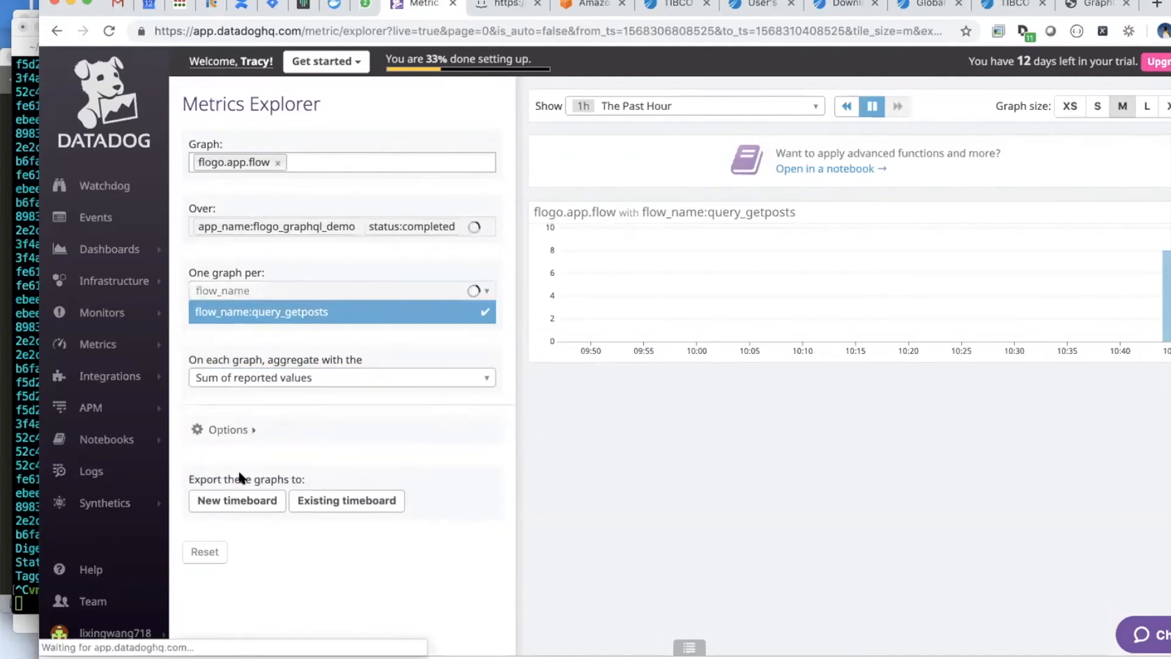
{"action": "left_click", "coordinate": [362, 227]}
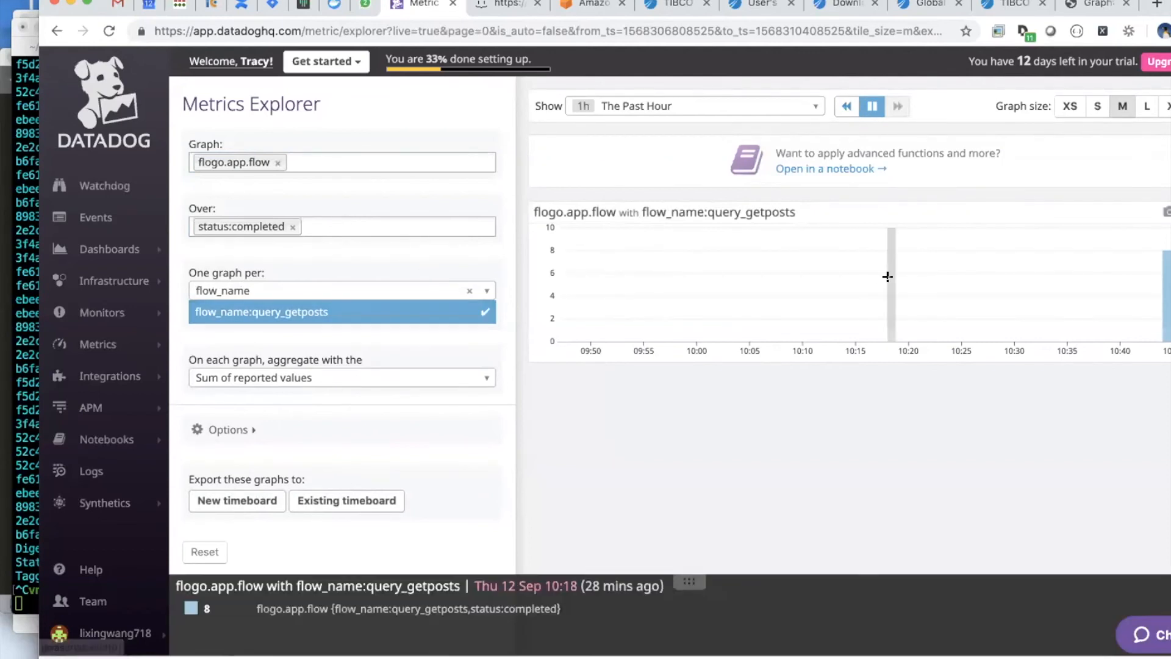
Show one graph per app_name instead of flow_name and inspect the bar near 10:45.
{"action": "left_click", "coordinate": [267, 313]}
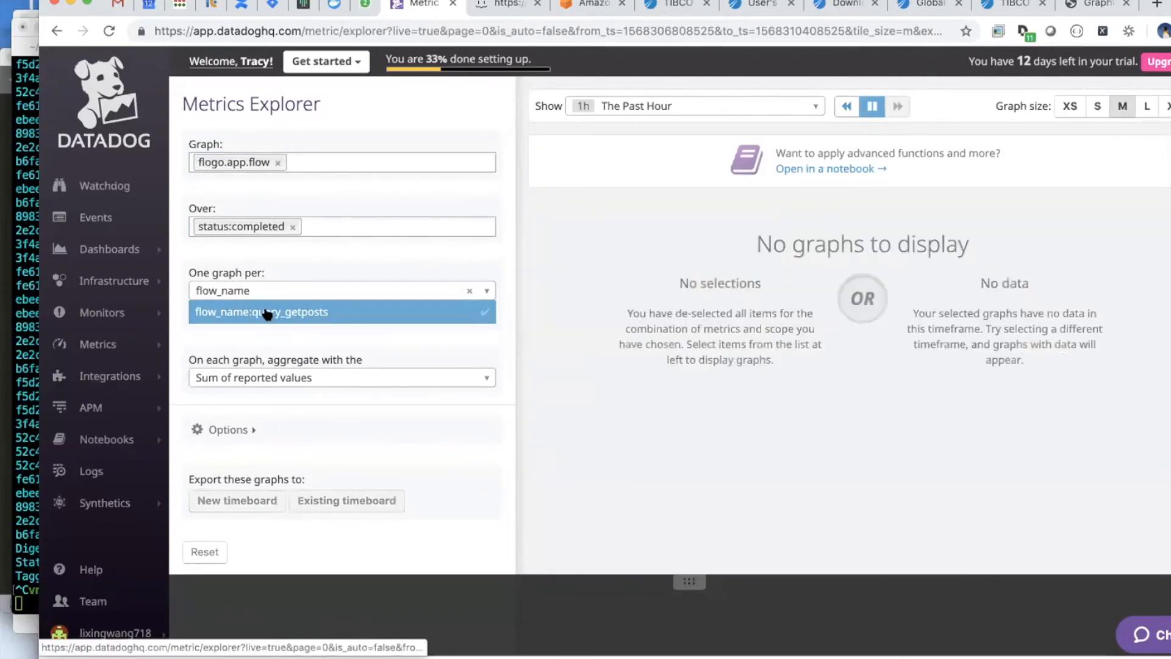
{"action": "left_click", "coordinate": [254, 287]}
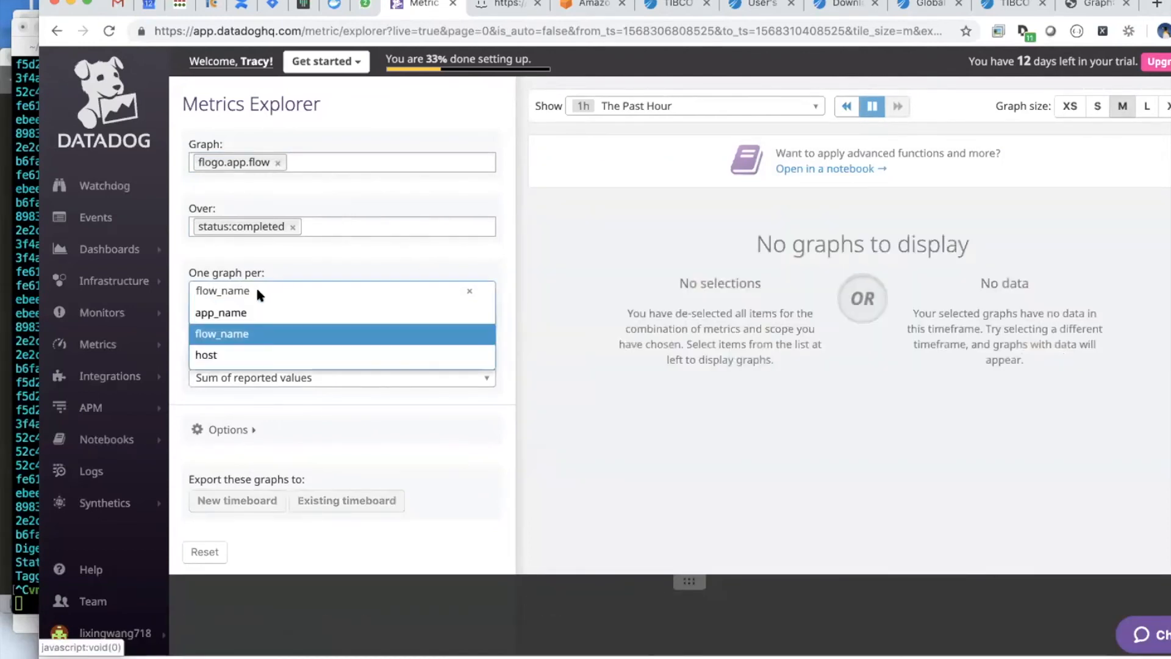
{"action": "left_click", "coordinate": [227, 312]}
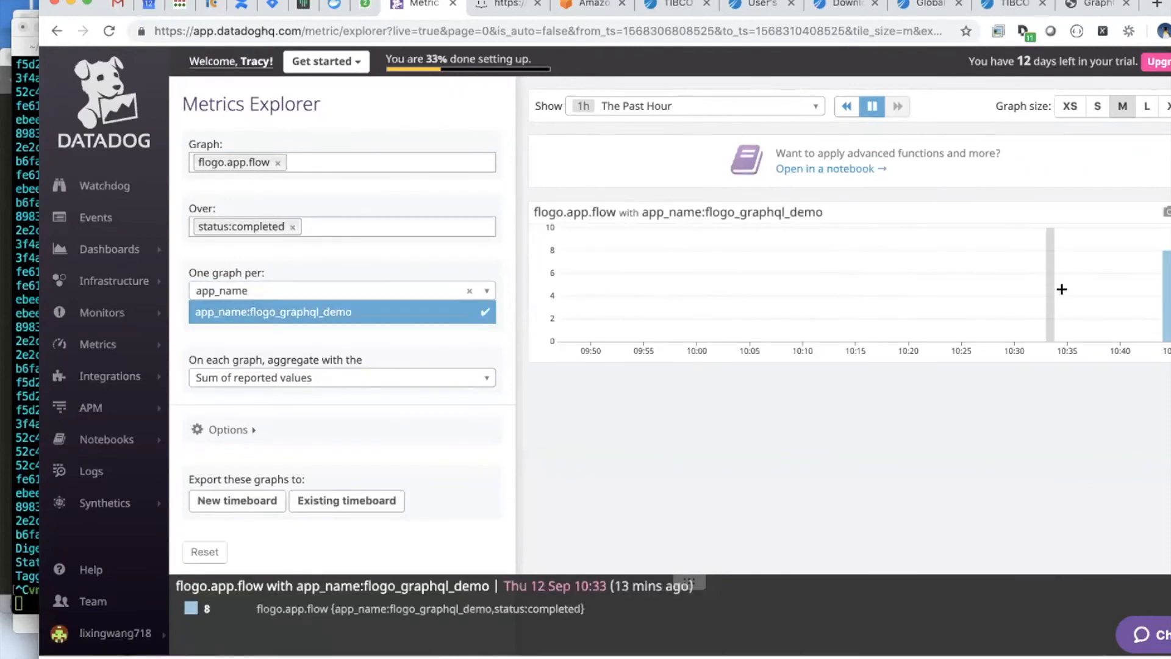
{"action": "scroll", "coordinate": [1020, 423], "scroll_direction": "right", "scroll_amount": 1}
{"action": "scroll", "coordinate": [1020, 423], "scroll_direction": "left", "scroll_amount": 1}
{"action": "scroll", "coordinate": [1020, 420], "scroll_direction": "right", "scroll_amount": 1}
{"action": "scroll", "coordinate": [1022, 418], "scroll_direction": "left", "scroll_amount": 1}
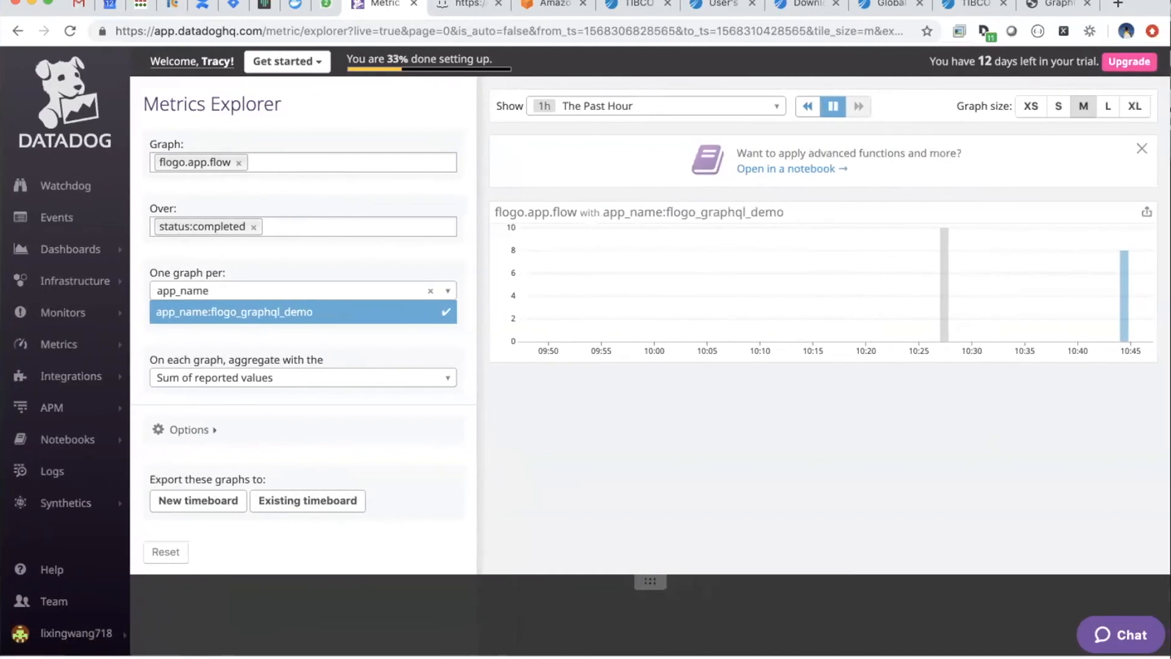
{"action": "mouse_move", "coordinate": [1122, 269]}
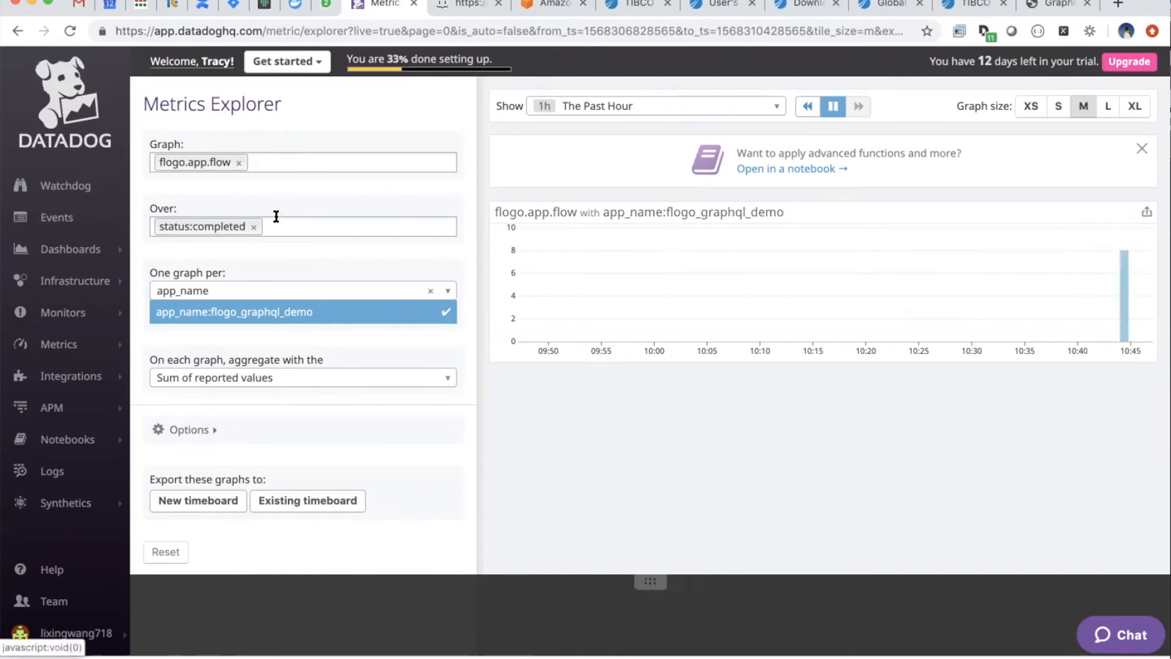
Replace the status:completed filter with flow_name:query_getposts.
{"action": "left_click", "coordinate": [276, 225]}
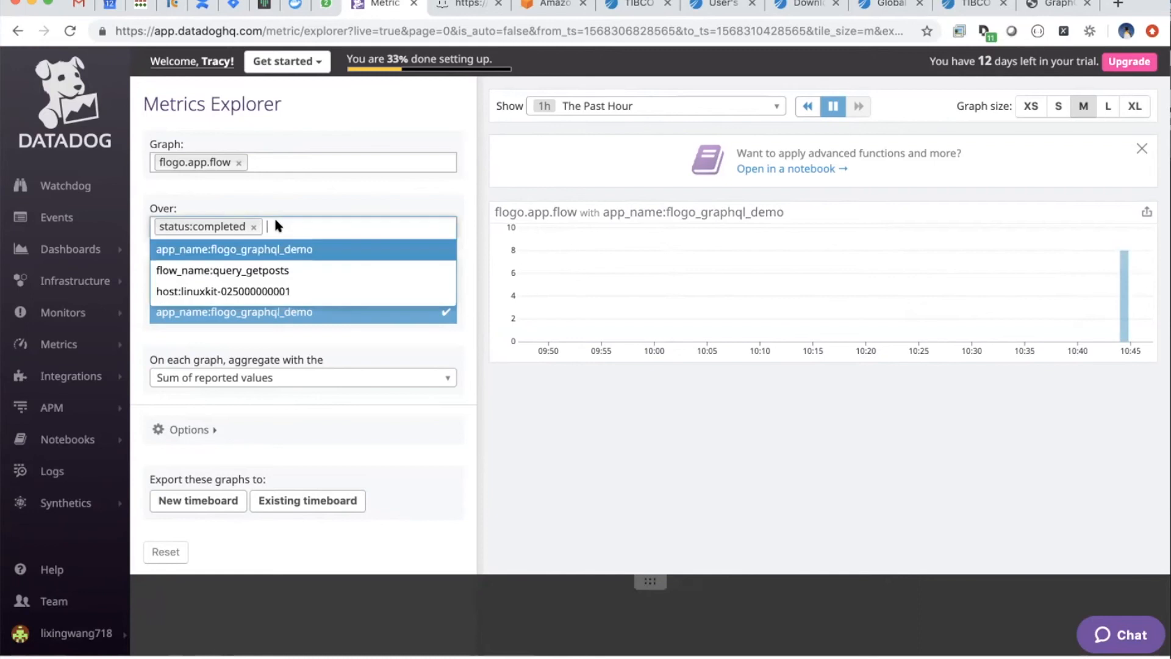
{"action": "left_click", "coordinate": [223, 268]}
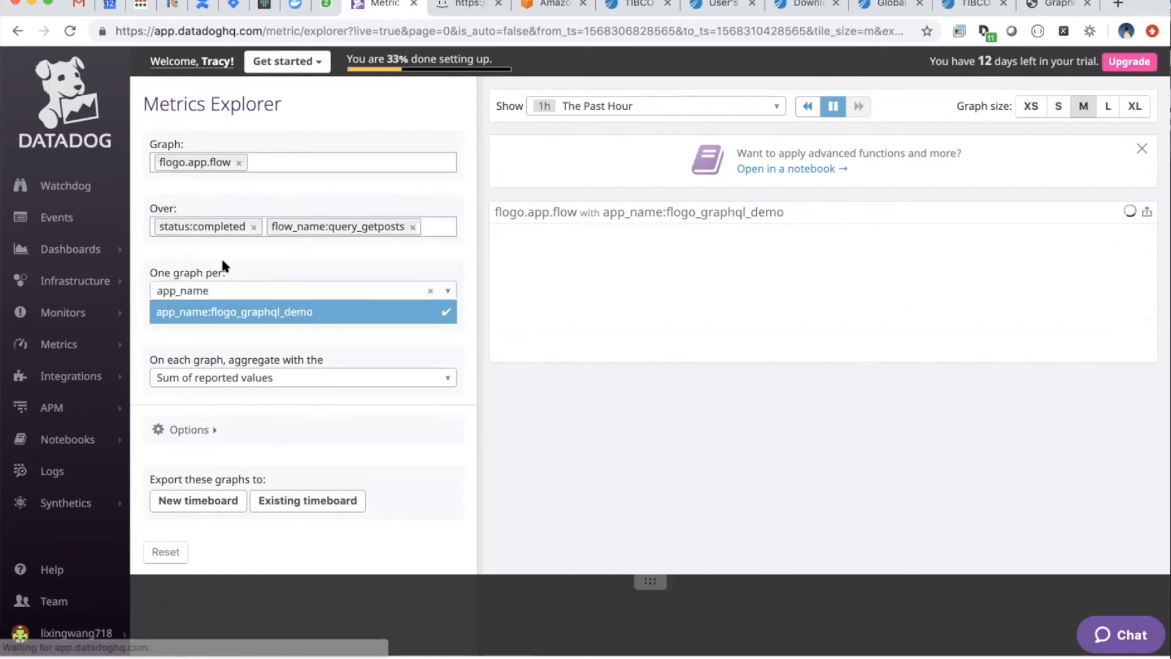
{"action": "left_click", "coordinate": [252, 227]}
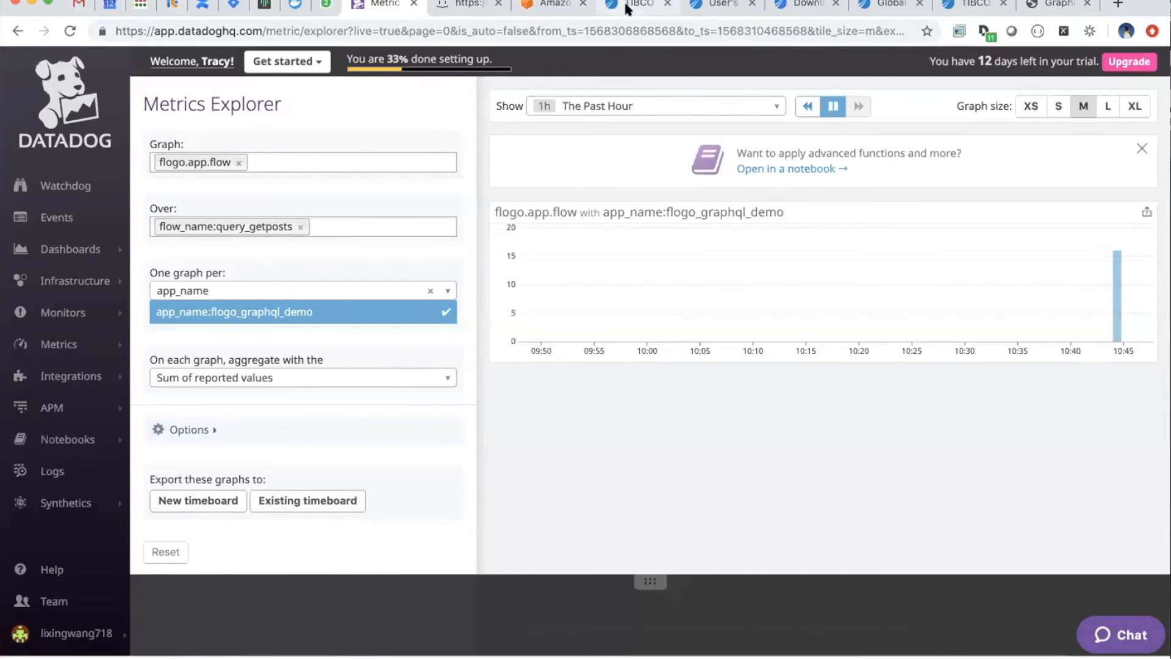
Open the List of Supported Connectors under TIBCO Flogo Activities and Triggers in the Flogo Enterprise documentation and read through the connector table.
{"action": "left_click", "coordinate": [721, 5]}
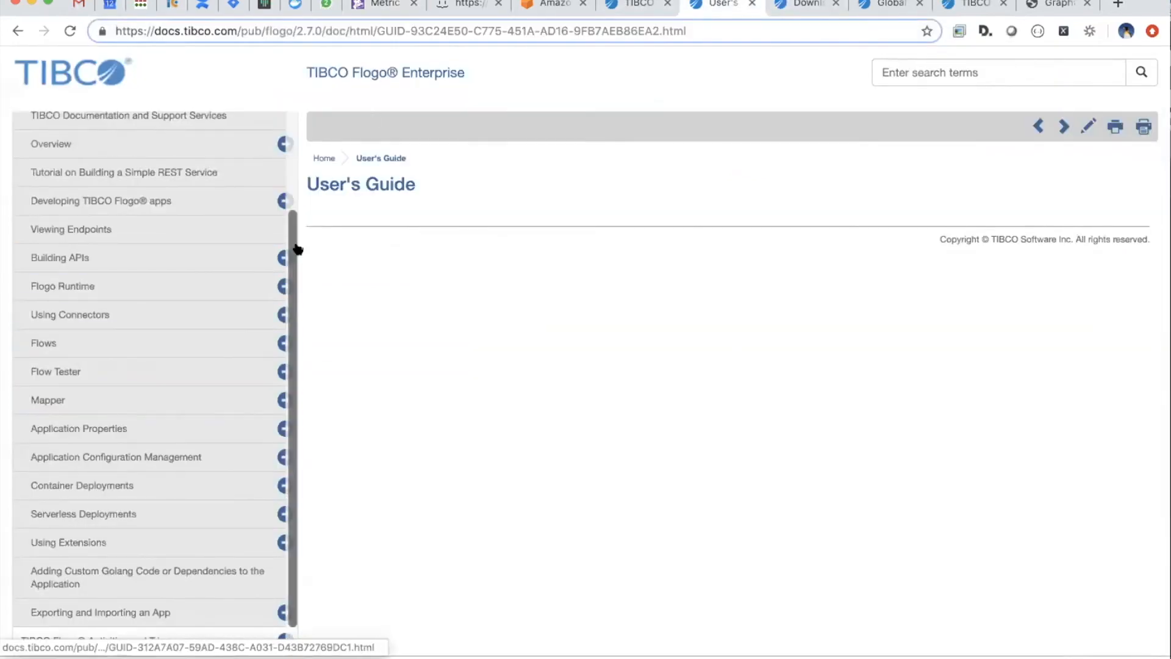
{"action": "scroll", "coordinate": [225, 209], "scroll_direction": "up", "scroll_amount": 2}
{"action": "scroll", "coordinate": [225, 208], "scroll_direction": "down", "scroll_amount": 1}
{"action": "left_click", "coordinate": [283, 163]}
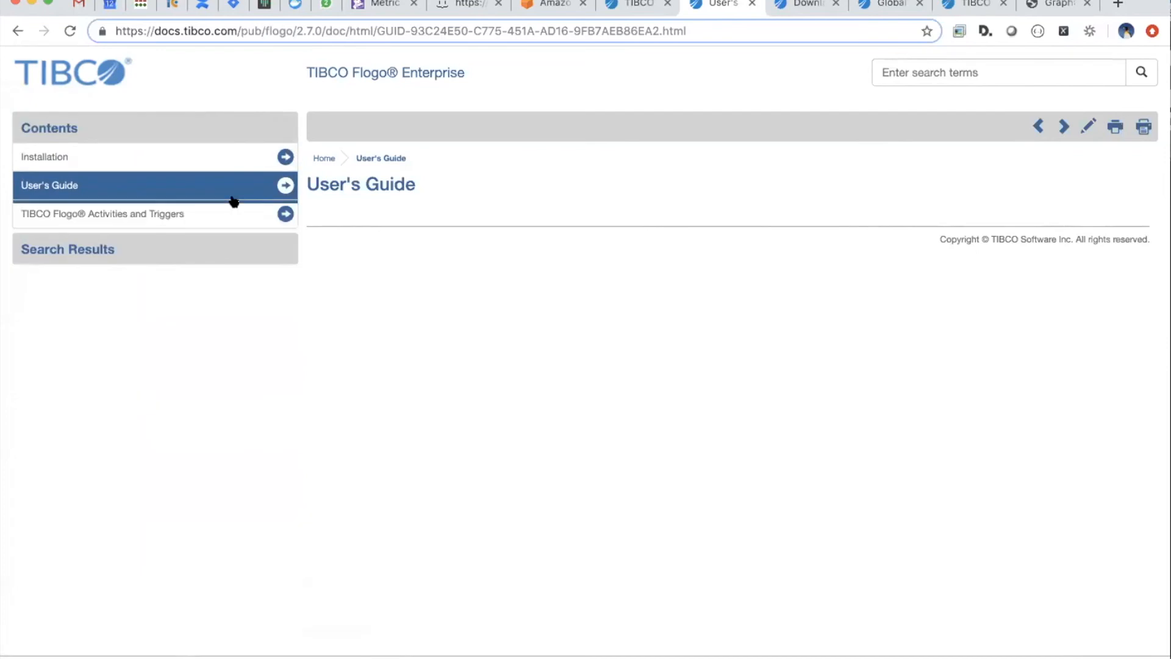
{"action": "left_click", "coordinate": [159, 221]}
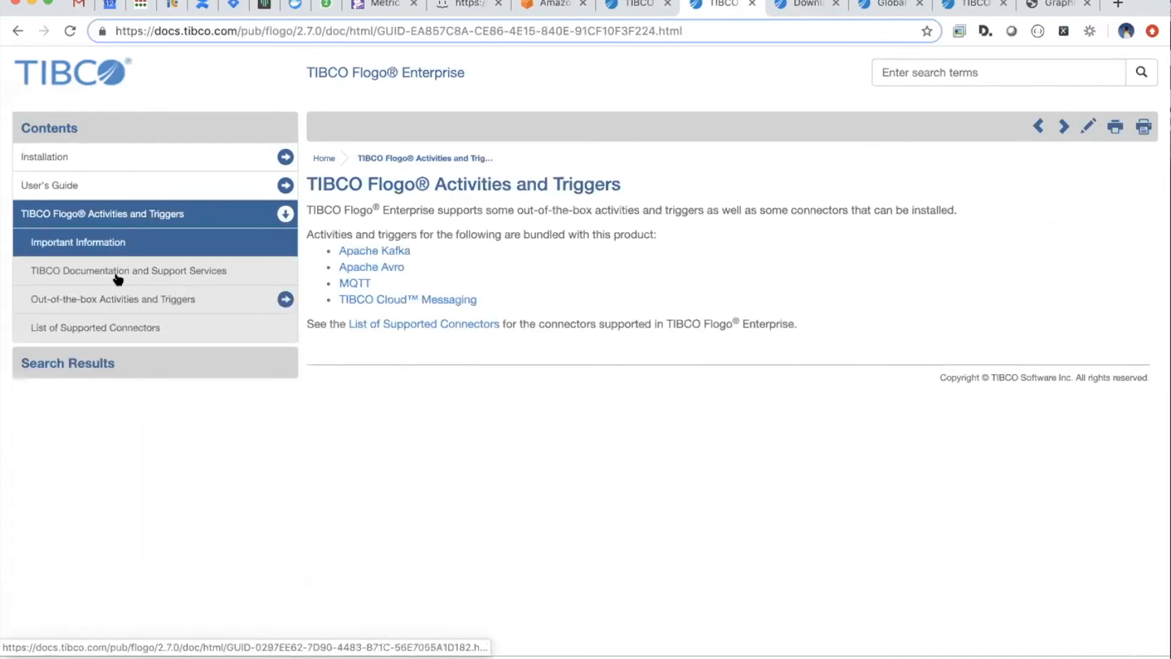
{"action": "left_click", "coordinate": [107, 329]}
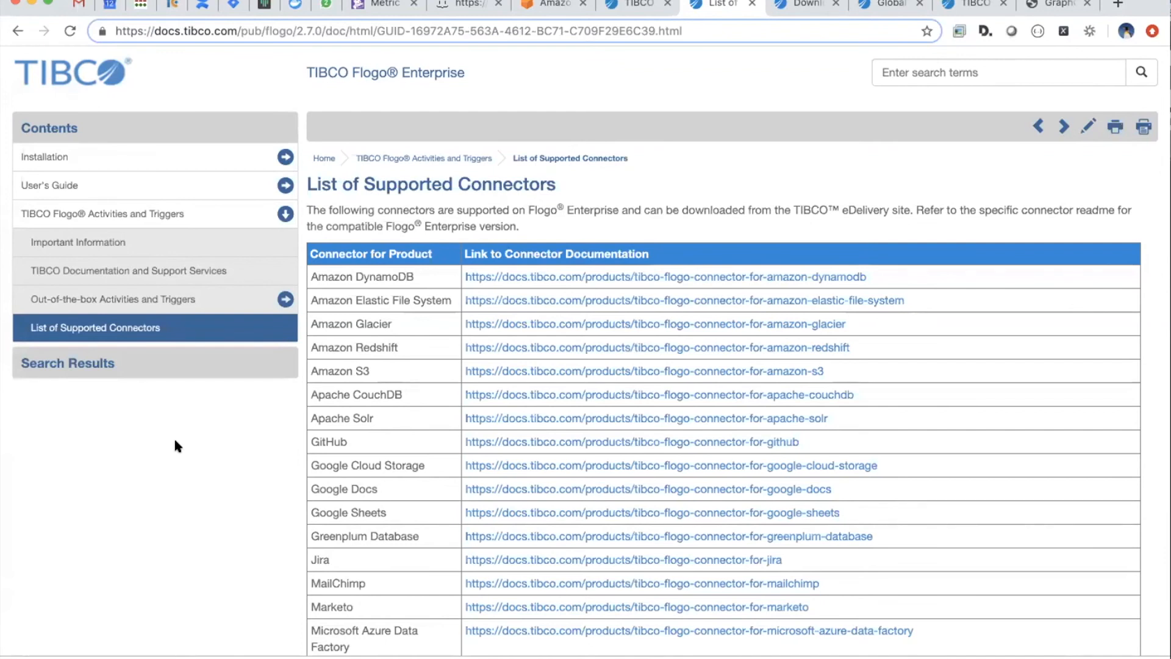
{"action": "scroll", "coordinate": [348, 451], "scroll_direction": "down", "scroll_amount": 3}
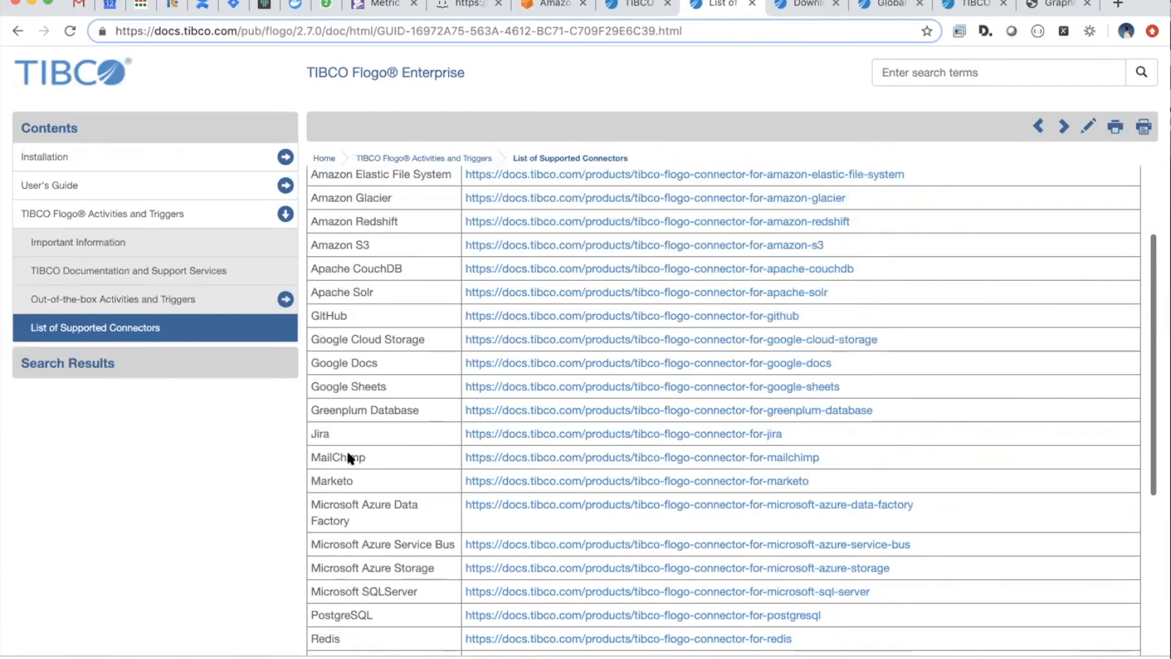
{"action": "scroll", "coordinate": [349, 457], "scroll_direction": "up", "scroll_amount": 2}
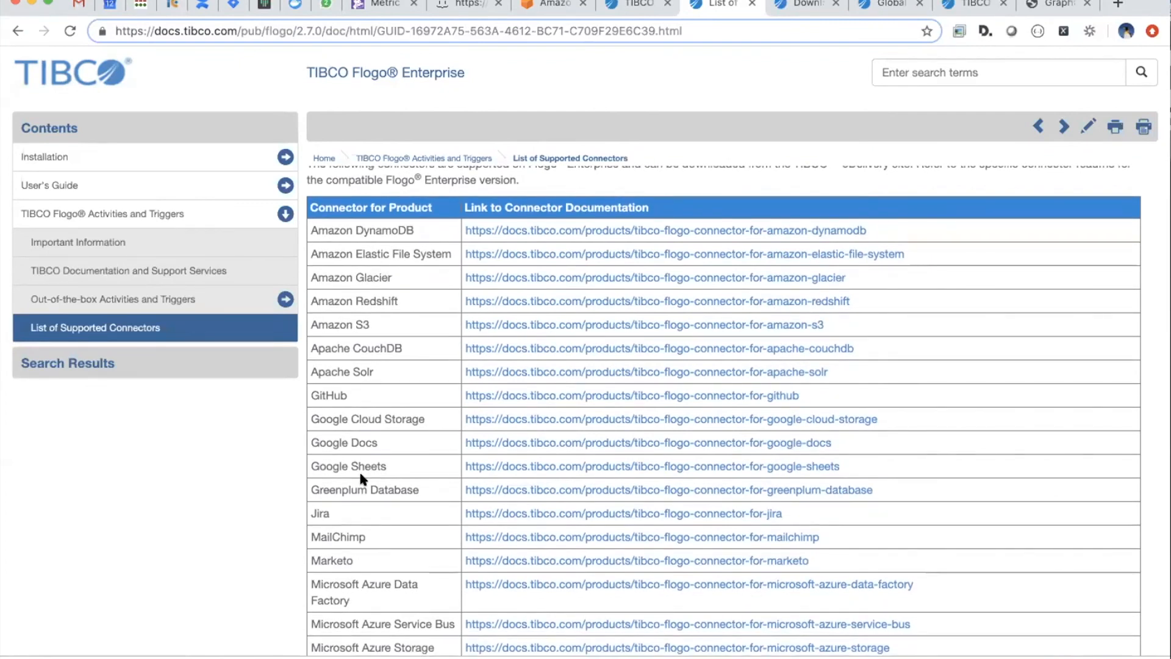
{"action": "scroll", "coordinate": [361, 478], "scroll_direction": "down", "scroll_amount": 9}
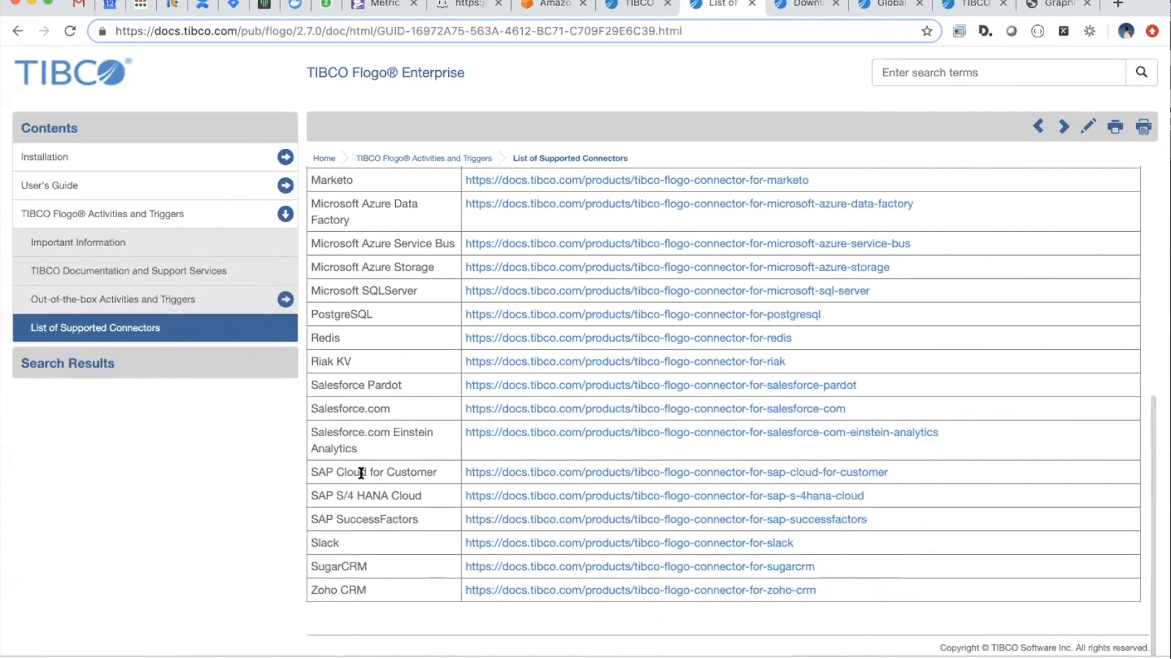
{"action": "scroll", "coordinate": [361, 473], "scroll_direction": "up", "scroll_amount": 4}
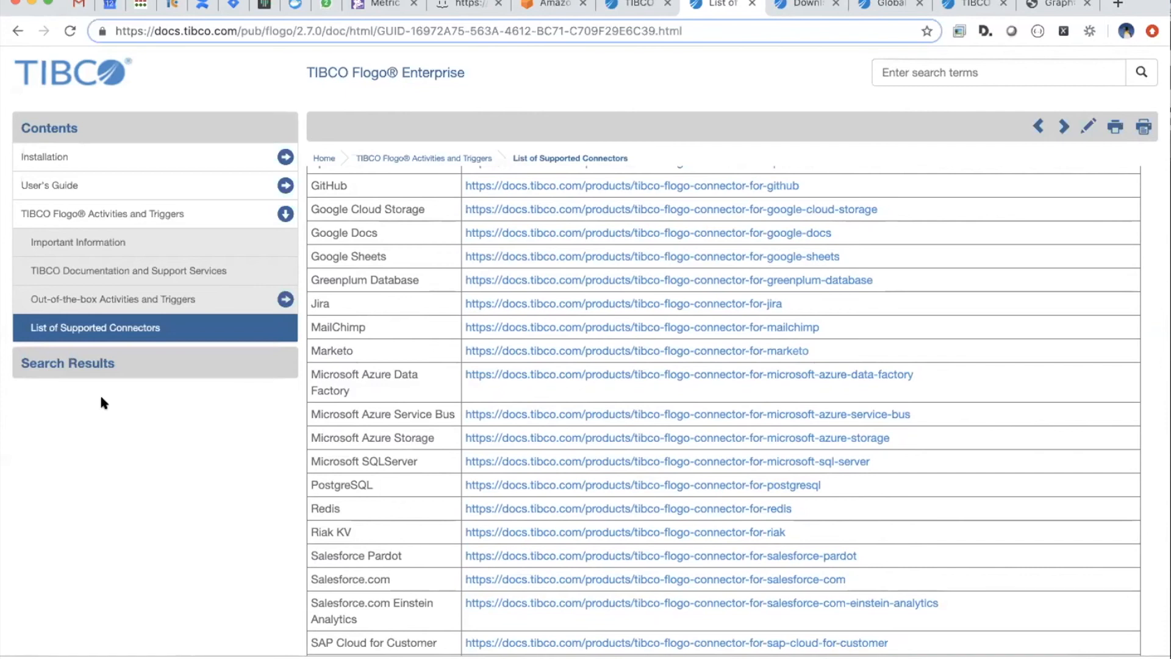
{"action": "left_click", "coordinate": [285, 214]}
Open flogo.io in a new tab and browse the activities in the Project Flogo Showcase.
{"action": "key", "text": "super+t"}
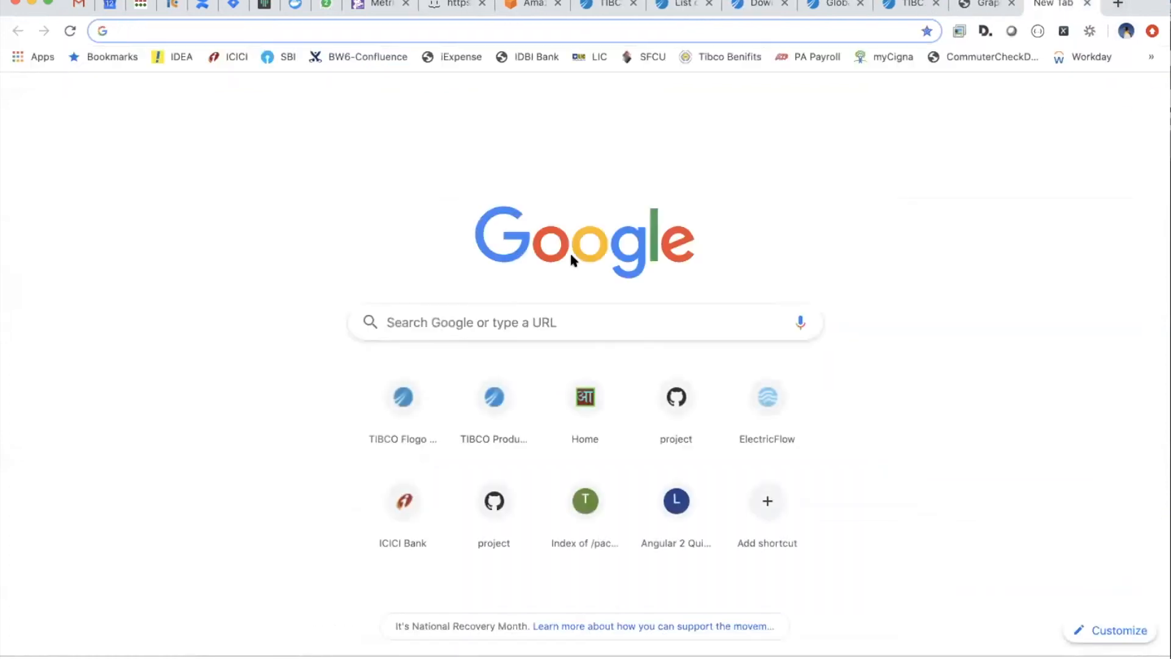
{"action": "type", "text": "flogo.io"}
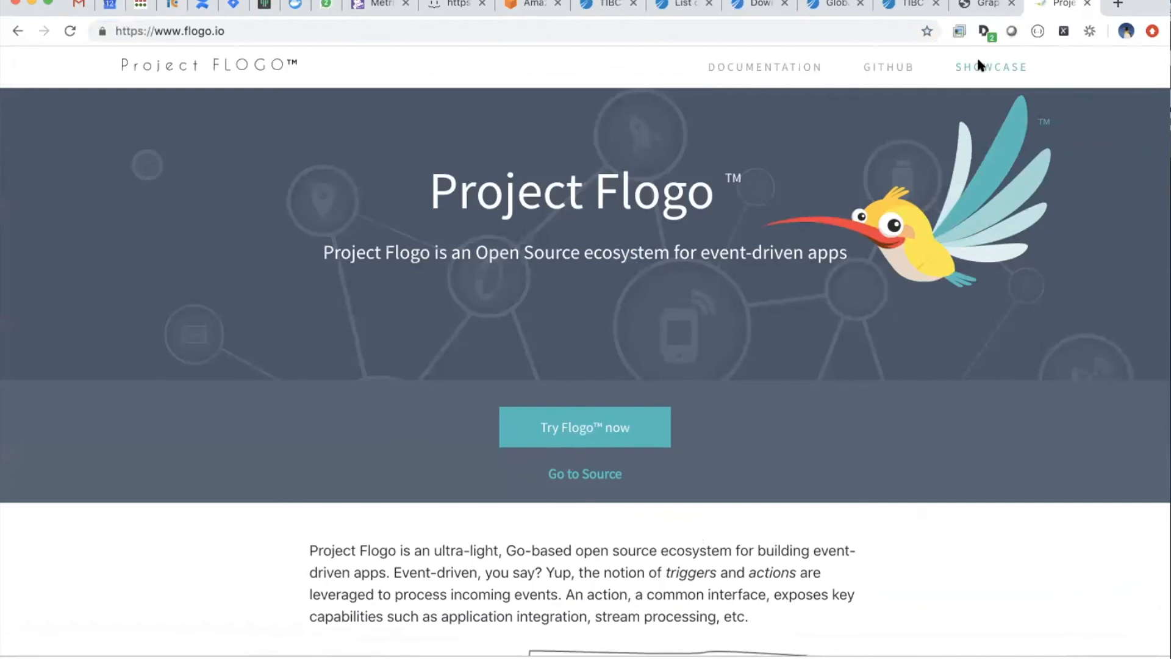
{"action": "left_click", "coordinate": [979, 66]}
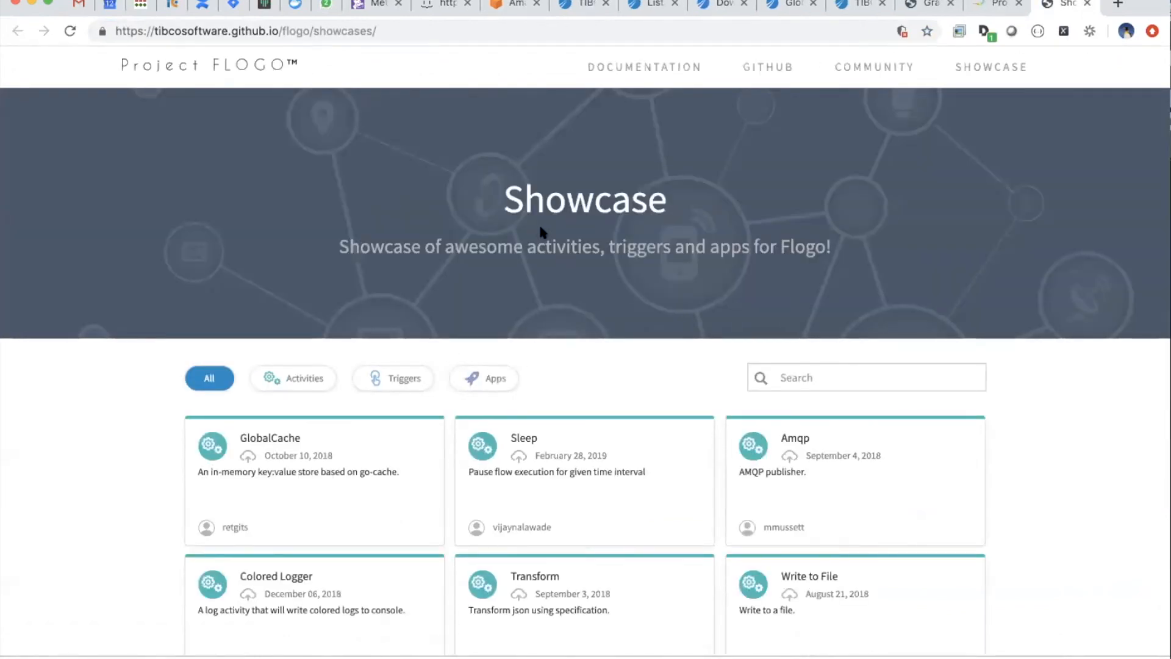
{"action": "scroll", "coordinate": [119, 536], "scroll_direction": "down", "scroll_amount": 3}
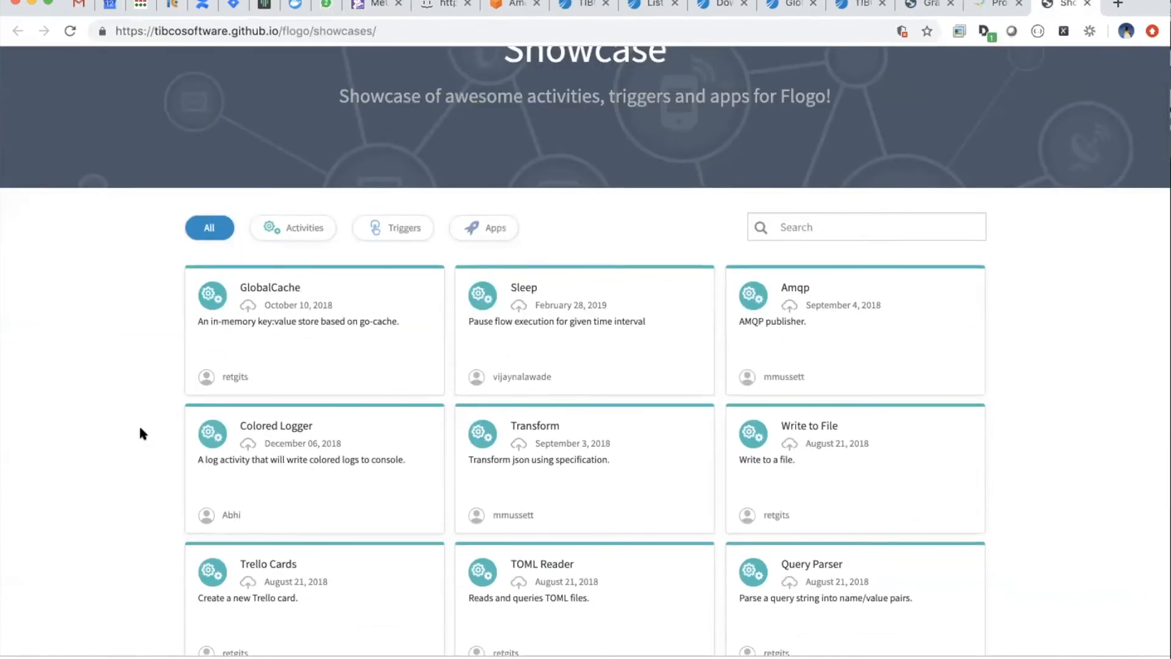
{"action": "scroll", "coordinate": [230, 447], "scroll_direction": "down", "scroll_amount": 5}
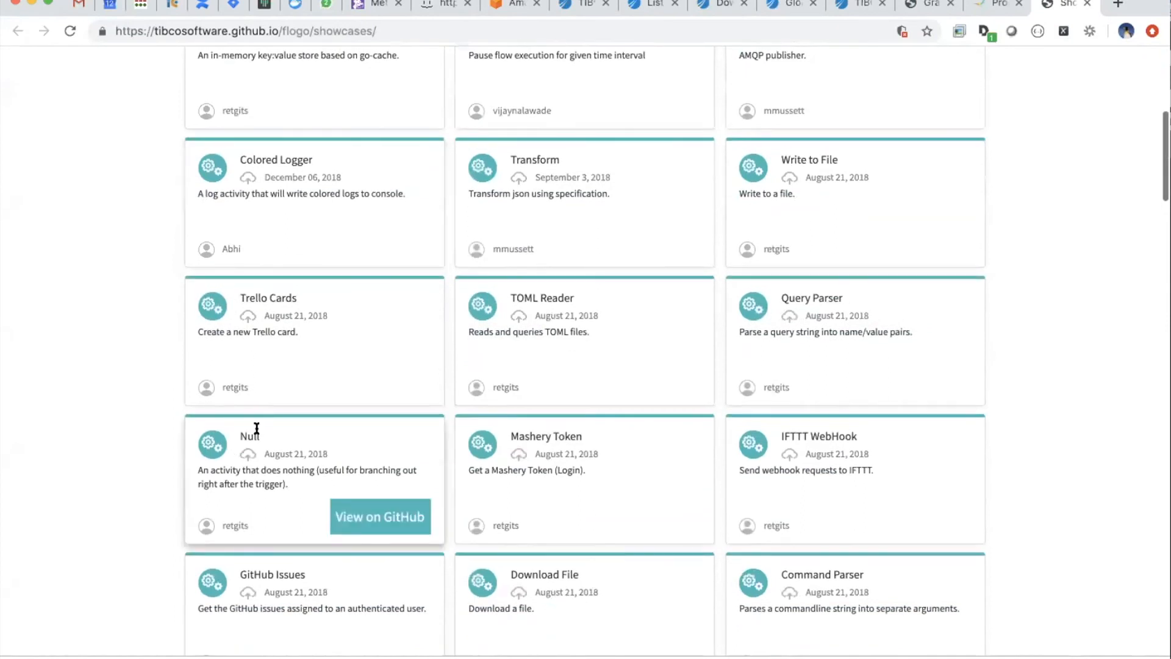
{"action": "scroll", "coordinate": [370, 390], "scroll_direction": "up", "scroll_amount": 5}
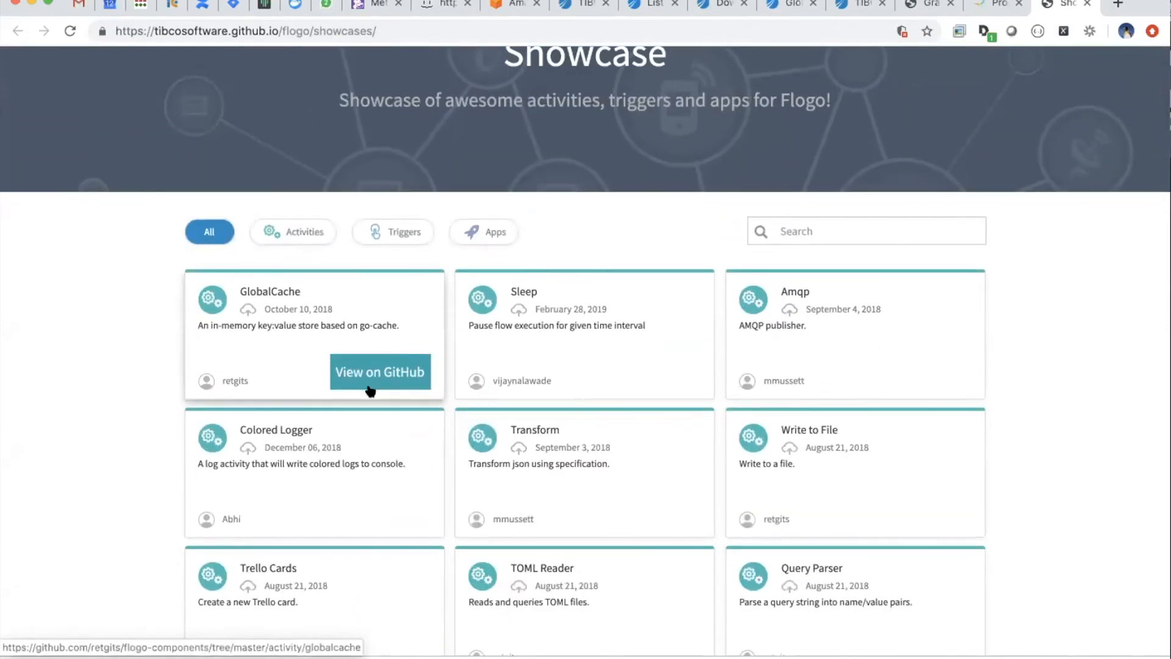
Open the Extensions page of the local Flogo Enterprise studio, view the Git repository upload option, and cancel the upload.
{"action": "left_click", "coordinate": [851, 6]}
{"action": "left_click", "coordinate": [25, 177]}
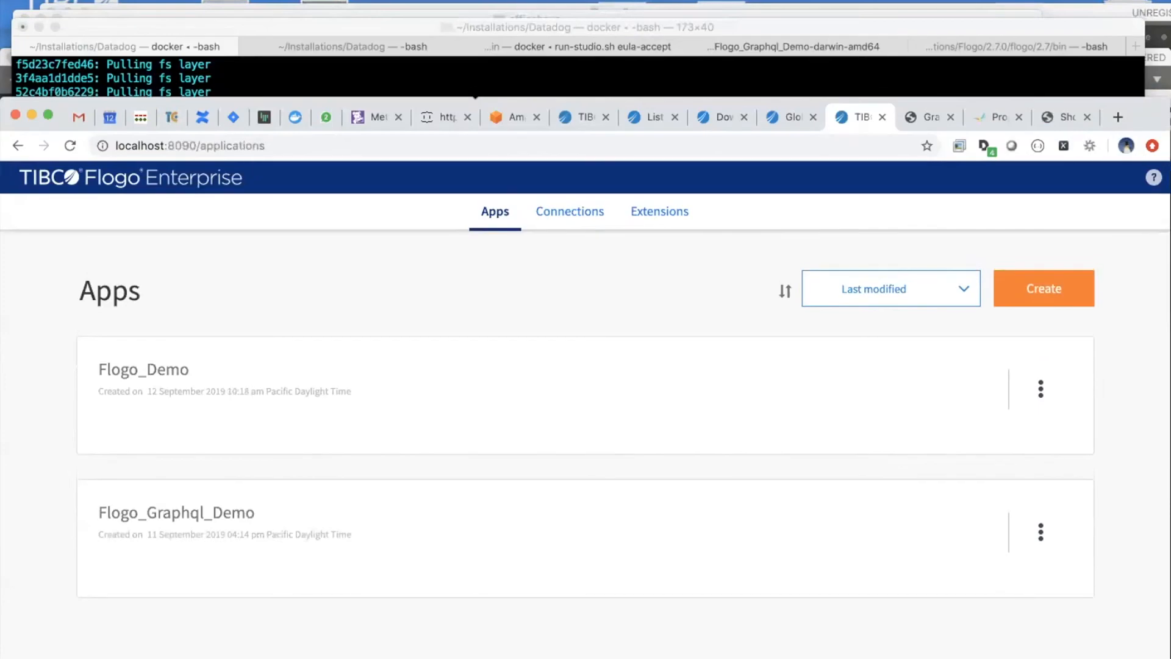
{"action": "left_click", "coordinate": [655, 210]}
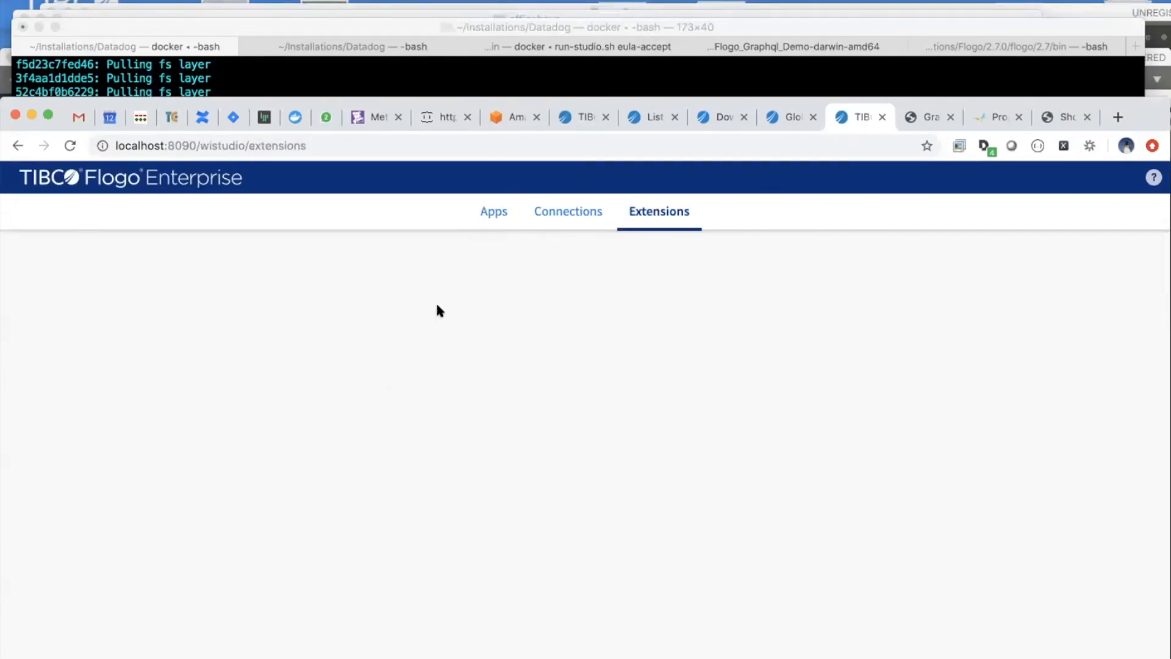
{"action": "left_click", "coordinate": [1076, 259]}
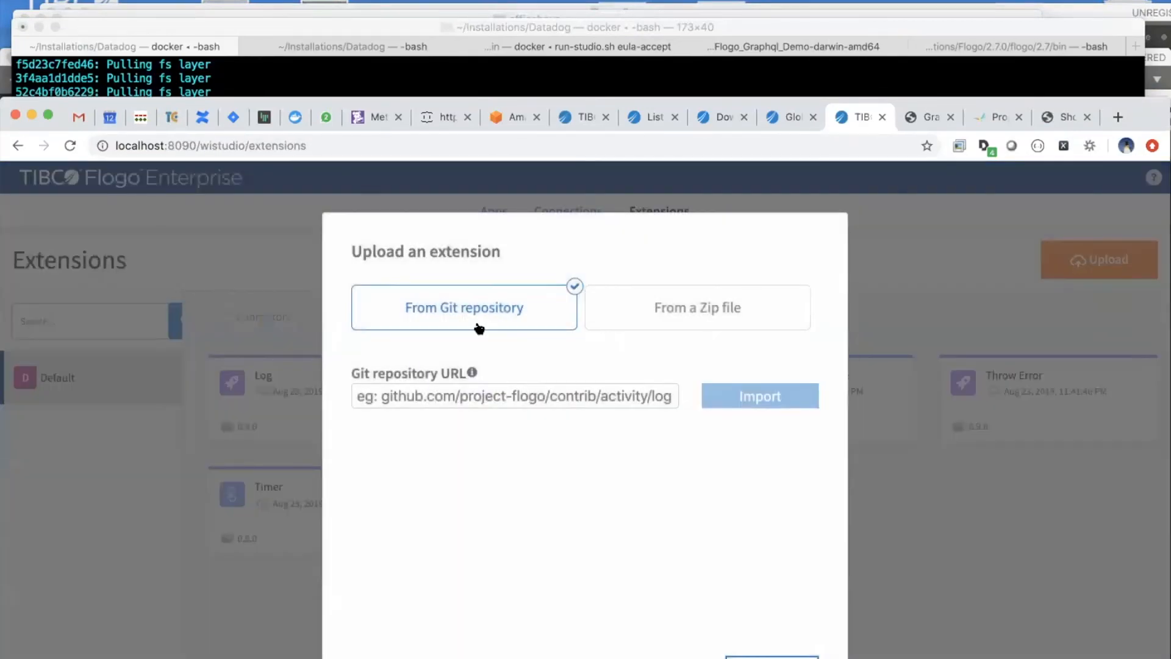
{"action": "left_click", "coordinate": [389, 394]}
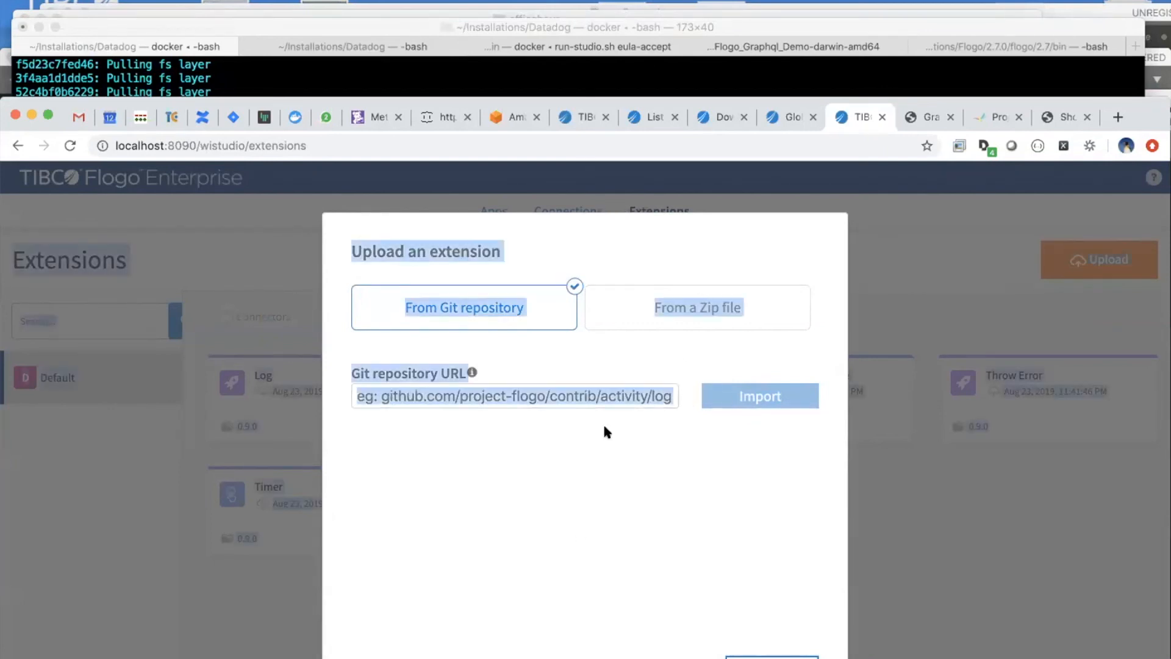
{"action": "left_click", "coordinate": [581, 454]}
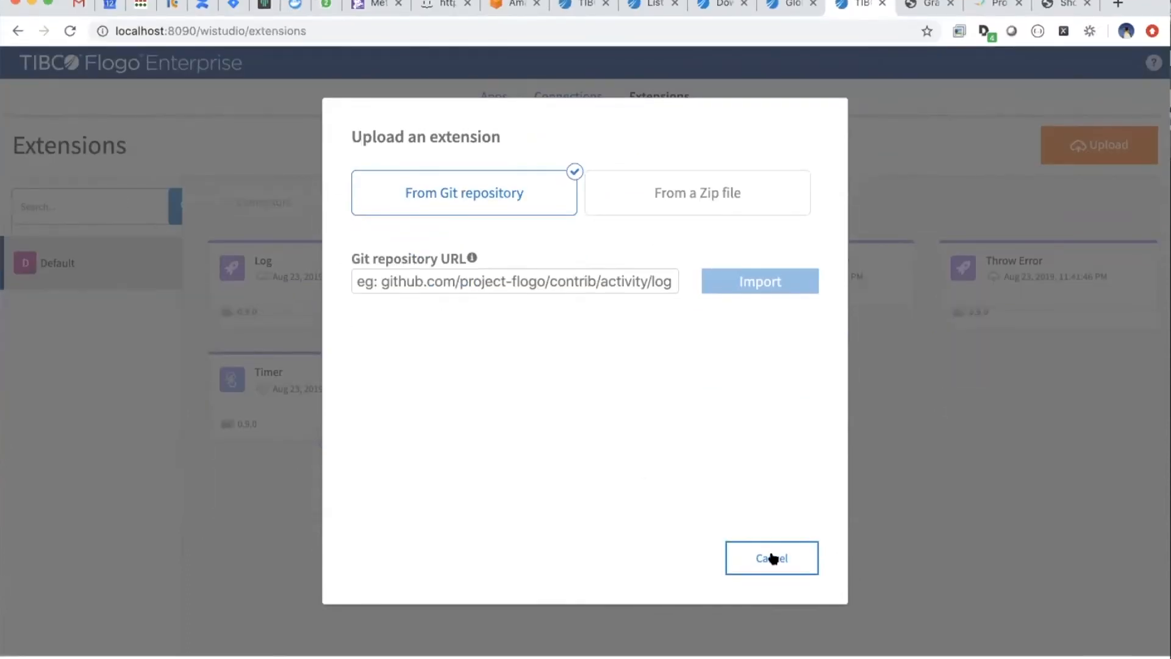
{"action": "left_click", "coordinate": [773, 558]}
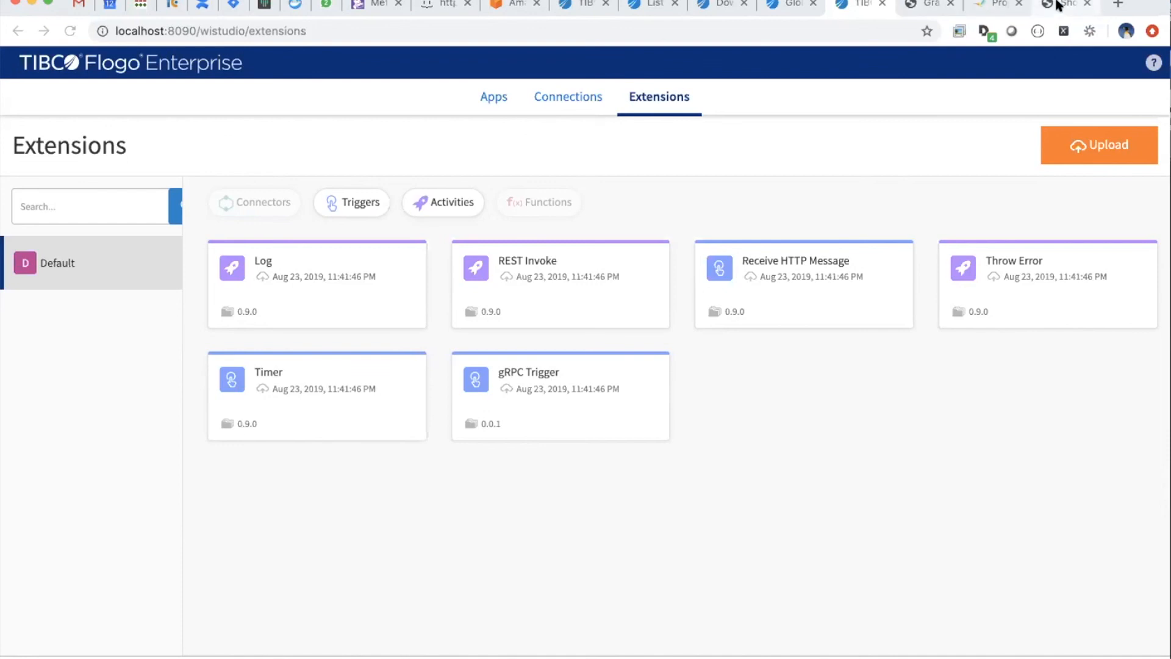
Return to the Project Flogo Showcase and look over its contributed activities.
{"action": "left_click", "coordinate": [999, 7]}
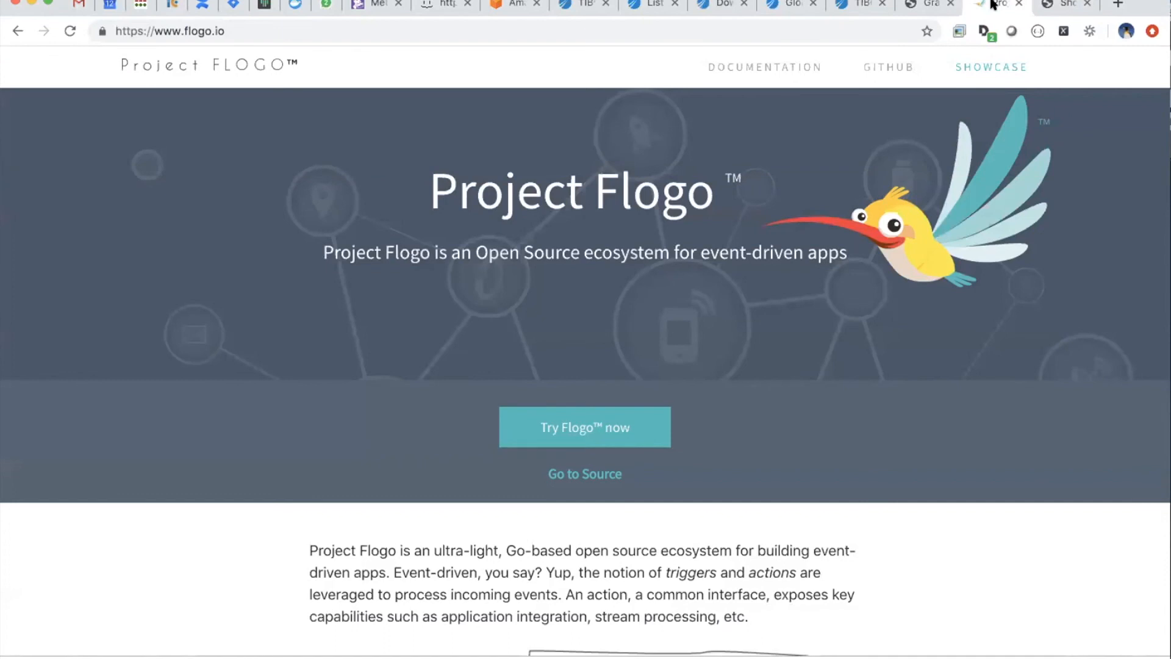
{"action": "left_click", "coordinate": [1033, 7]}
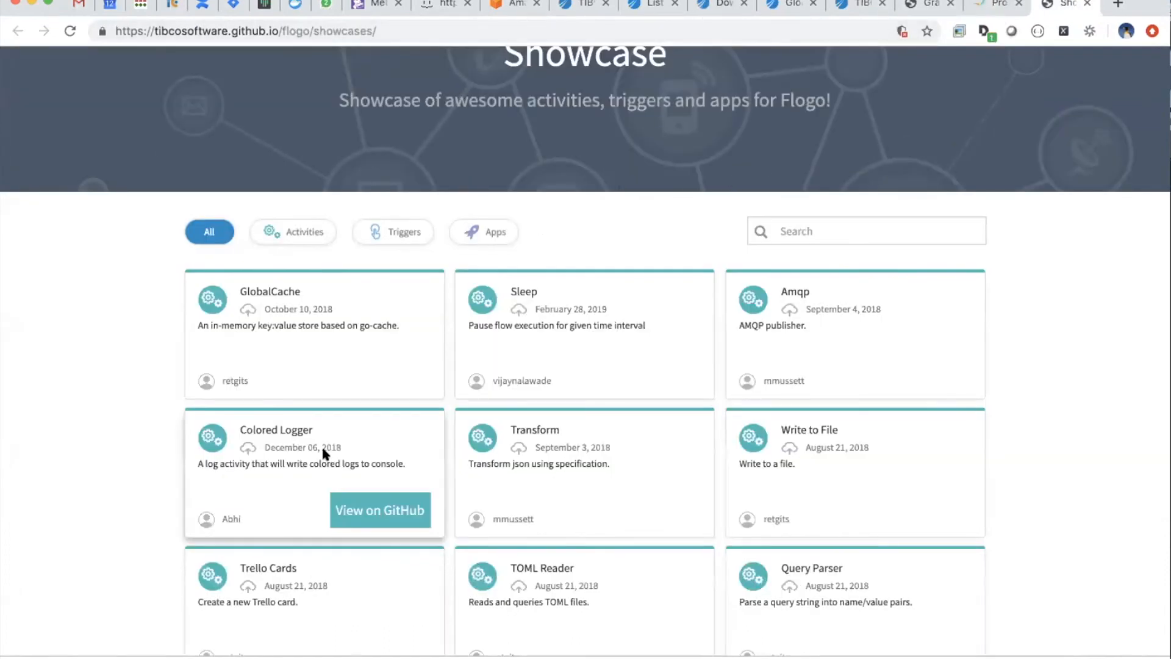
{"action": "scroll", "coordinate": [1139, 366], "scroll_direction": "down", "scroll_amount": 1}
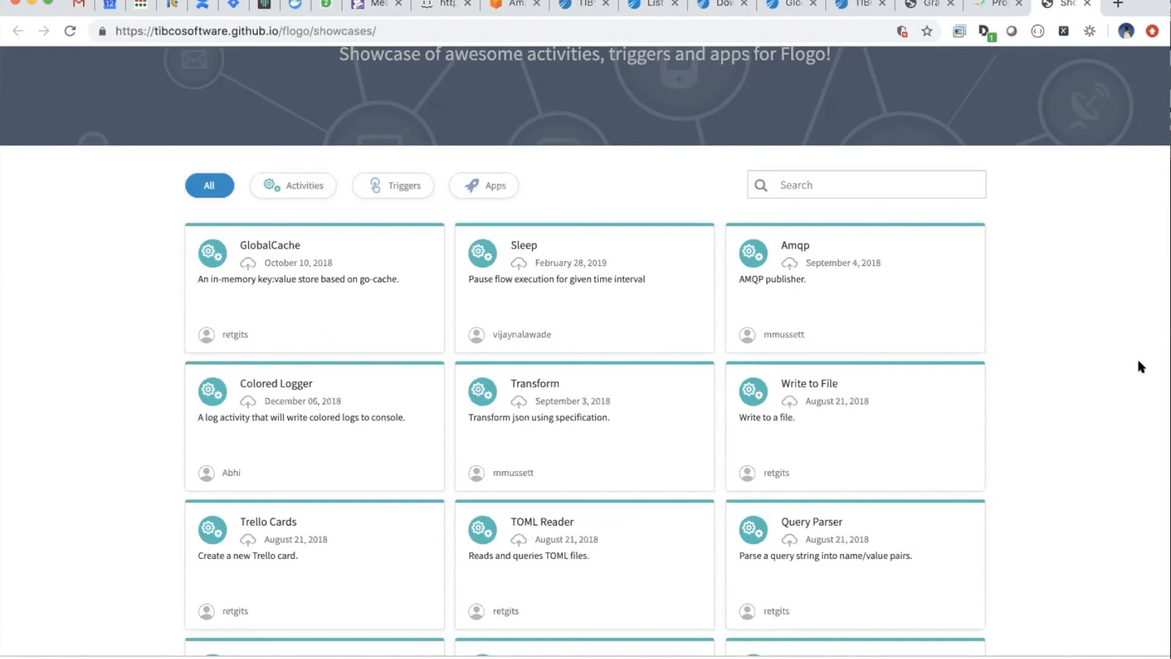
Search for project-flogo/contrib in a new browser tab and open its GitHub repository.
{"action": "left_click", "coordinate": [1118, 4]}
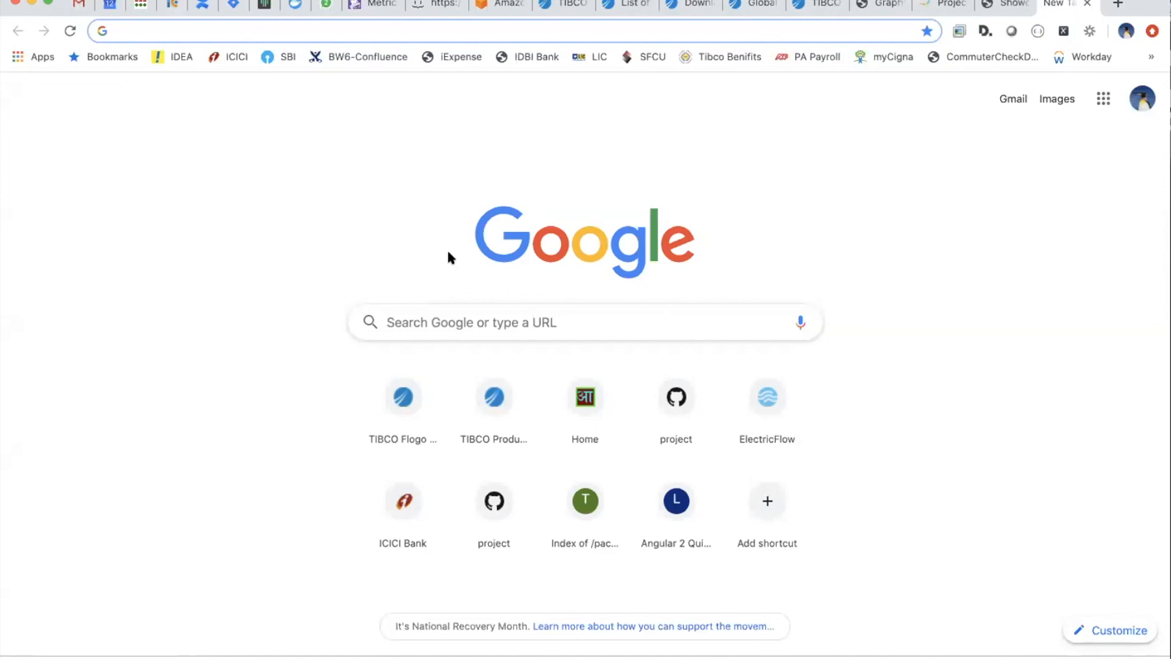
{"action": "type", "text": "gi"}
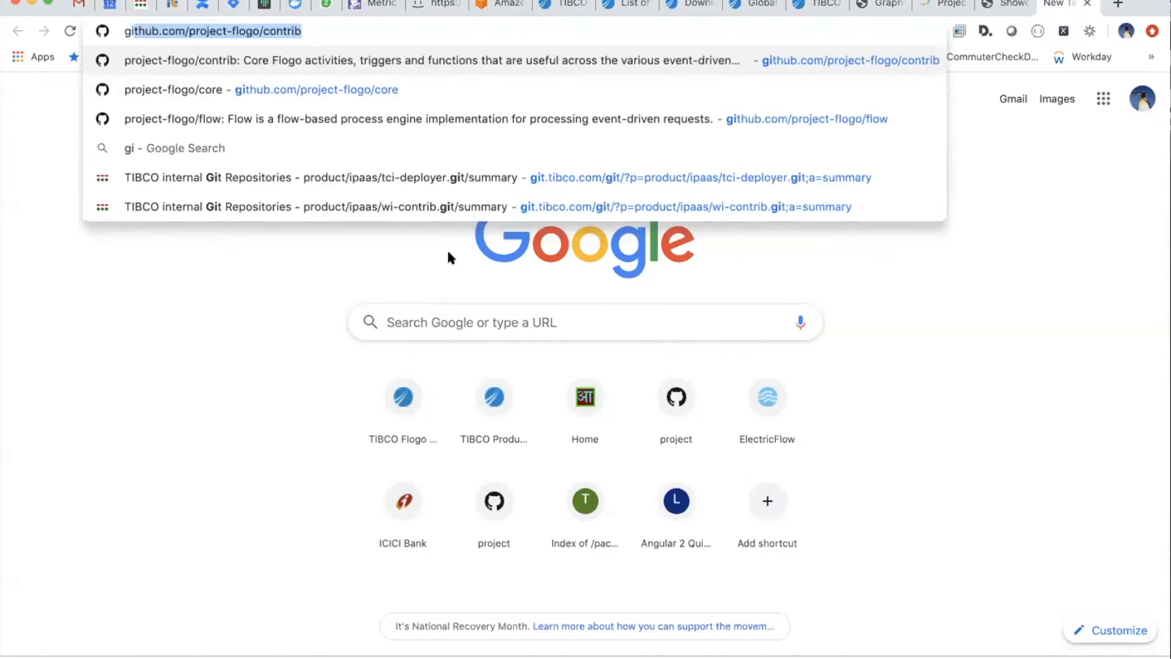
{"action": "key", "text": "BackSpace"}
{"action": "key", "text": "BackSpace"}
{"action": "type", "text": "prohje"}
{"action": "key", "text": "BackSpace"}
{"action": "key", "text": "BackSpace"}
{"action": "key", "text": "BackSpace"}
{"action": "type", "text": "ject"}
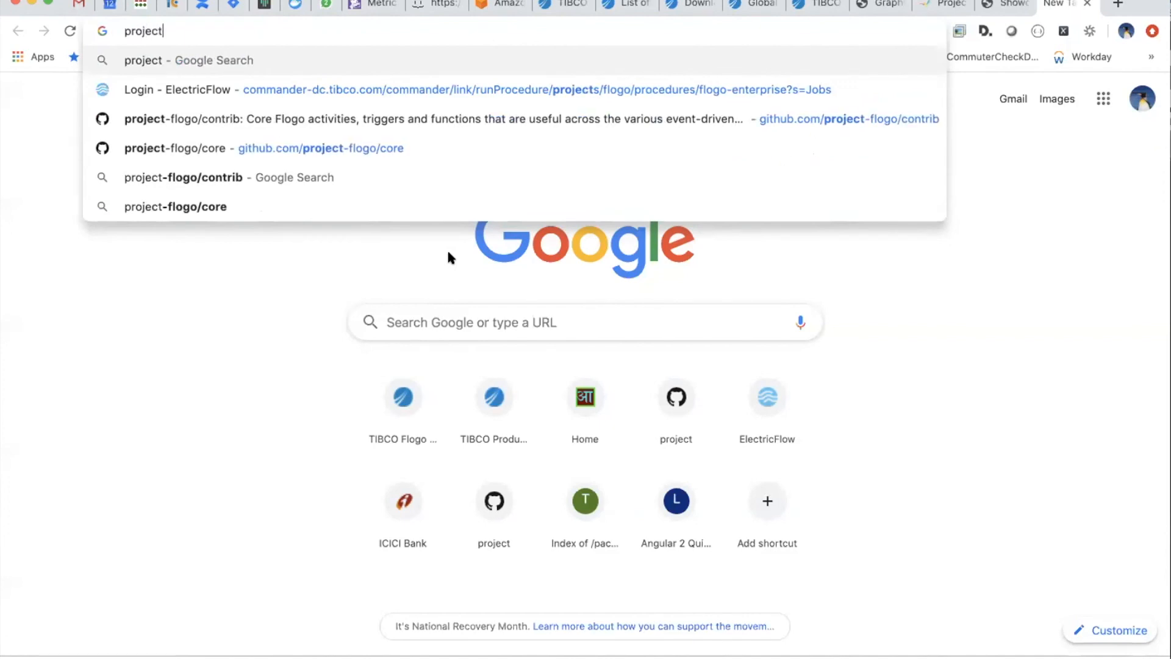
{"action": "type", "text": "-flogo"}
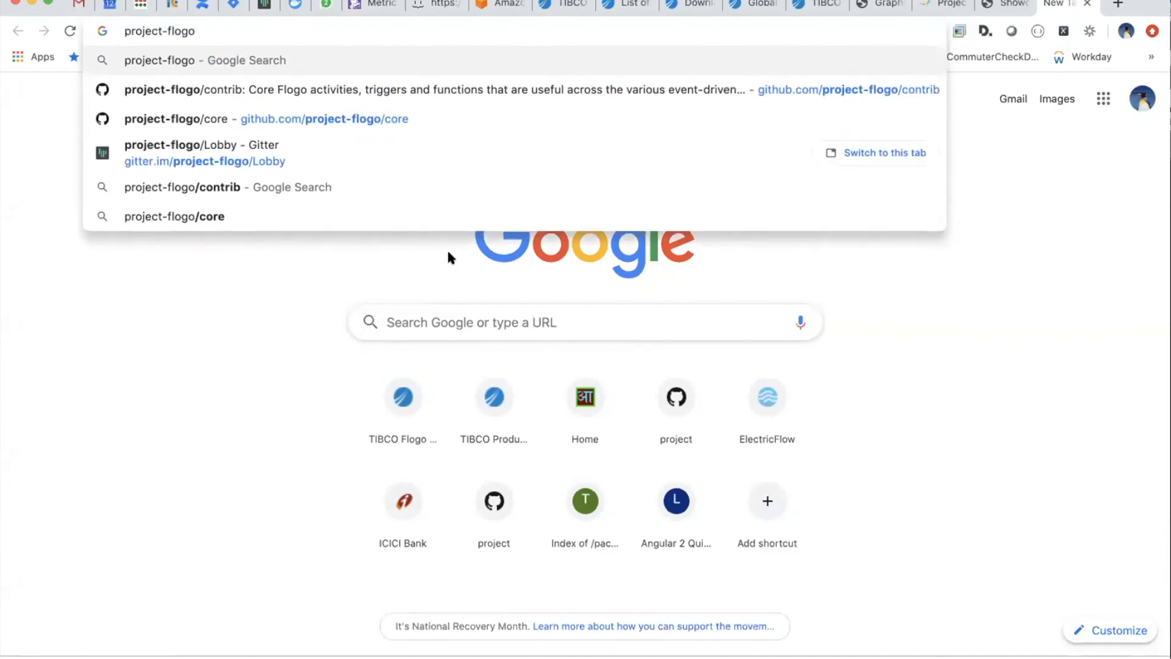
{"action": "type", "text": "/contri"}
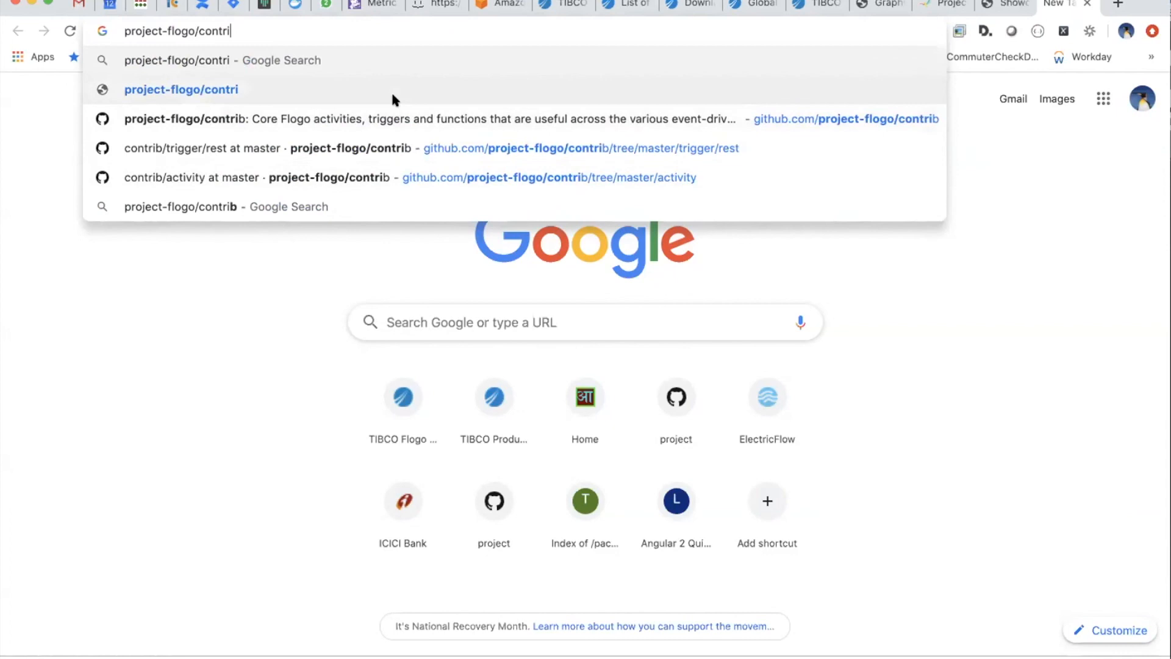
{"action": "type", "text": "b"}
{"action": "key", "text": "Return"}
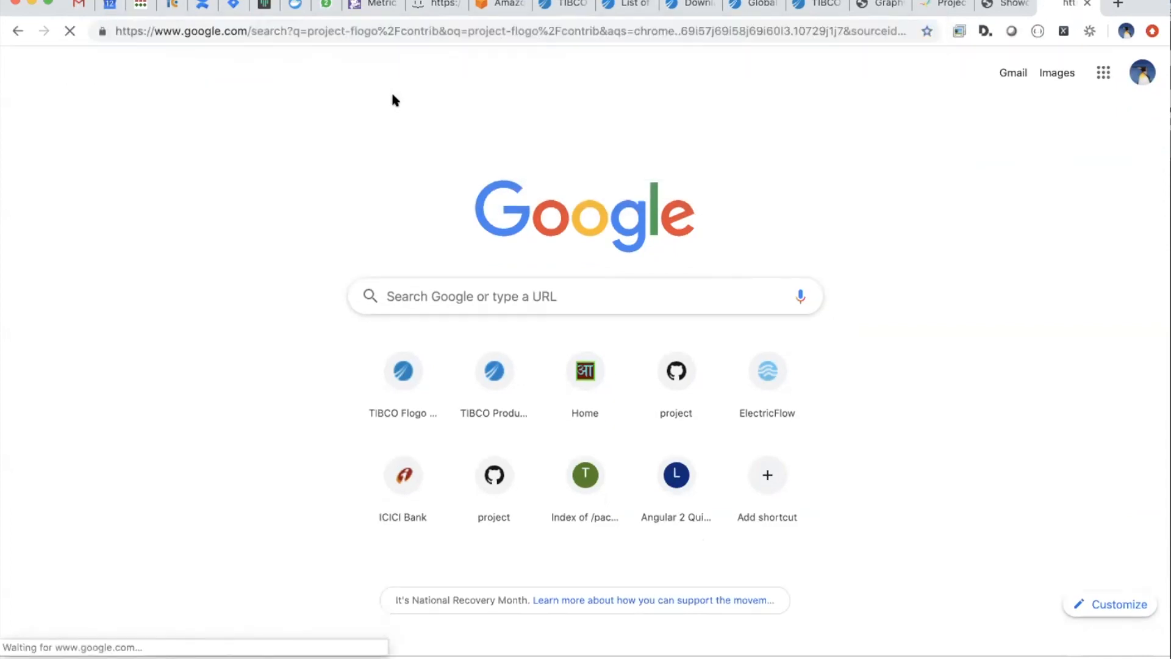
{"action": "left_click", "coordinate": [259, 195]}
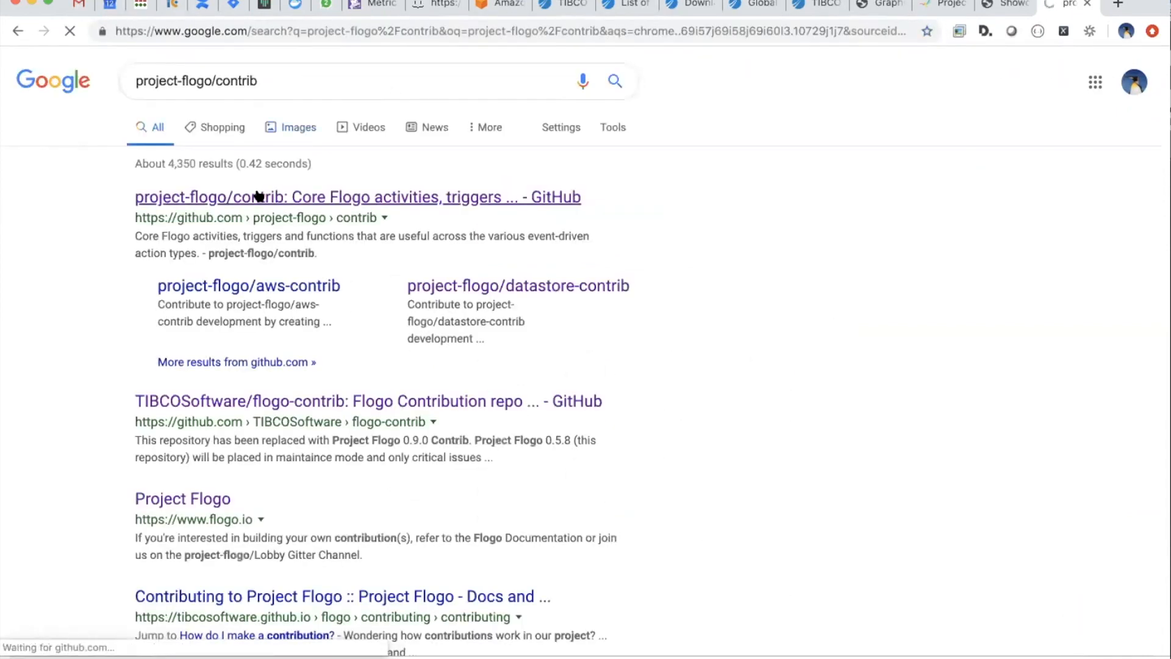
Open the log activity's folder in the contrib repository and examine its source files, including descriptor.json.
{"action": "scroll", "coordinate": [276, 314], "scroll_direction": "down", "scroll_amount": 5}
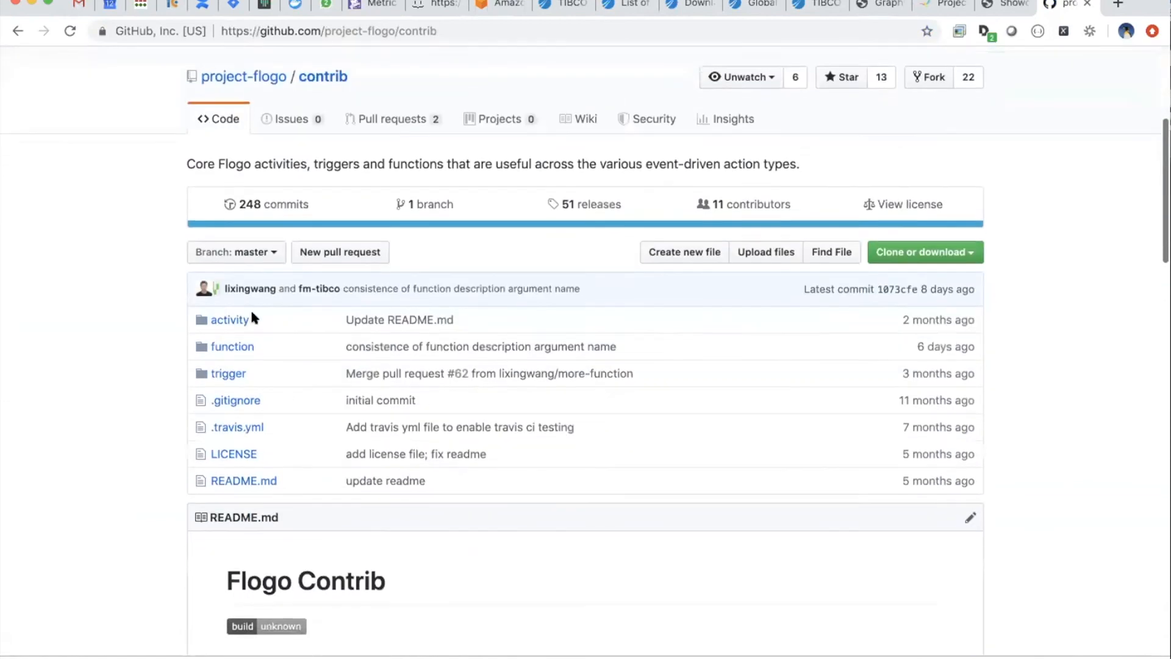
{"action": "left_click", "coordinate": [219, 319]}
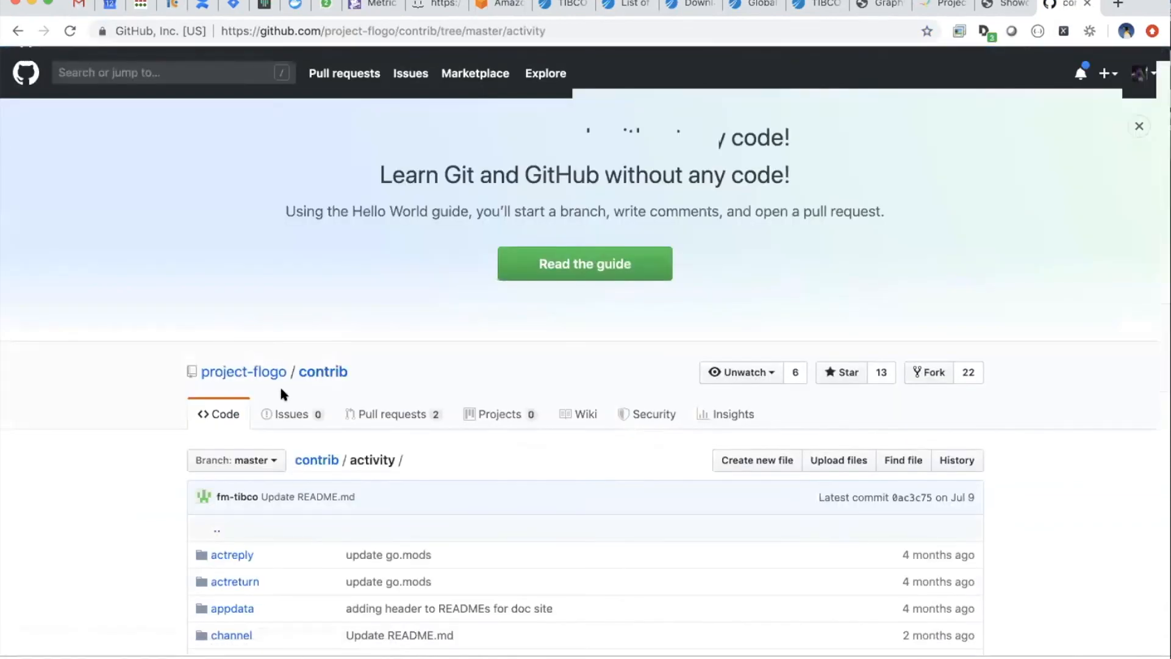
{"action": "scroll", "coordinate": [280, 390], "scroll_direction": "down", "scroll_amount": 5}
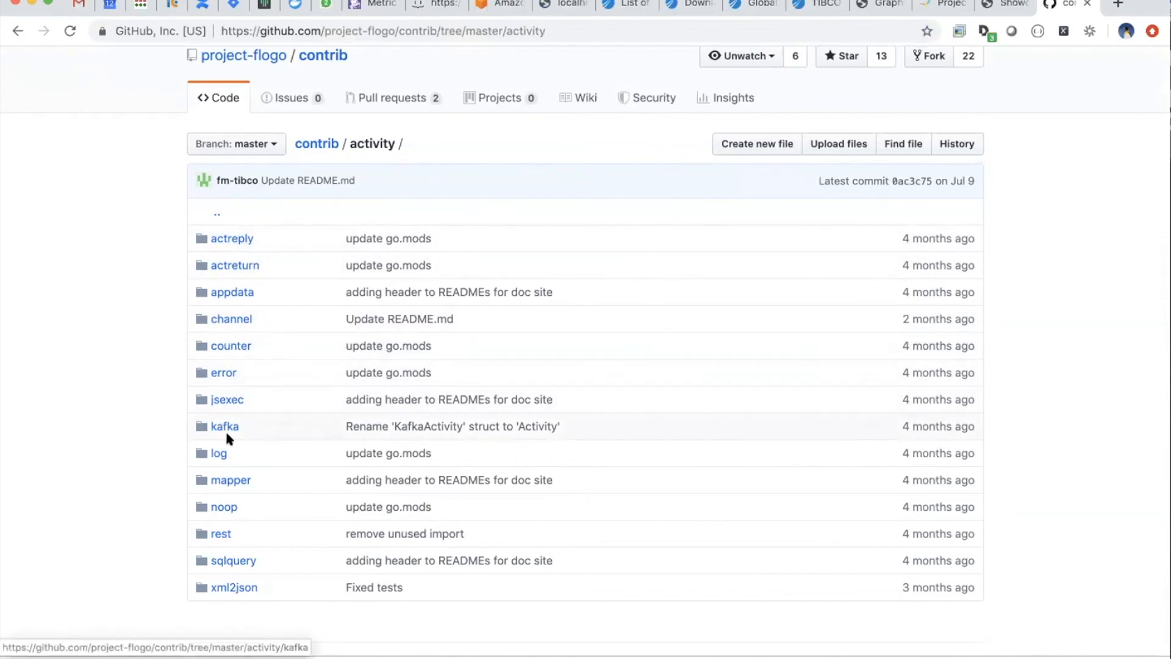
{"action": "left_click", "coordinate": [219, 454]}
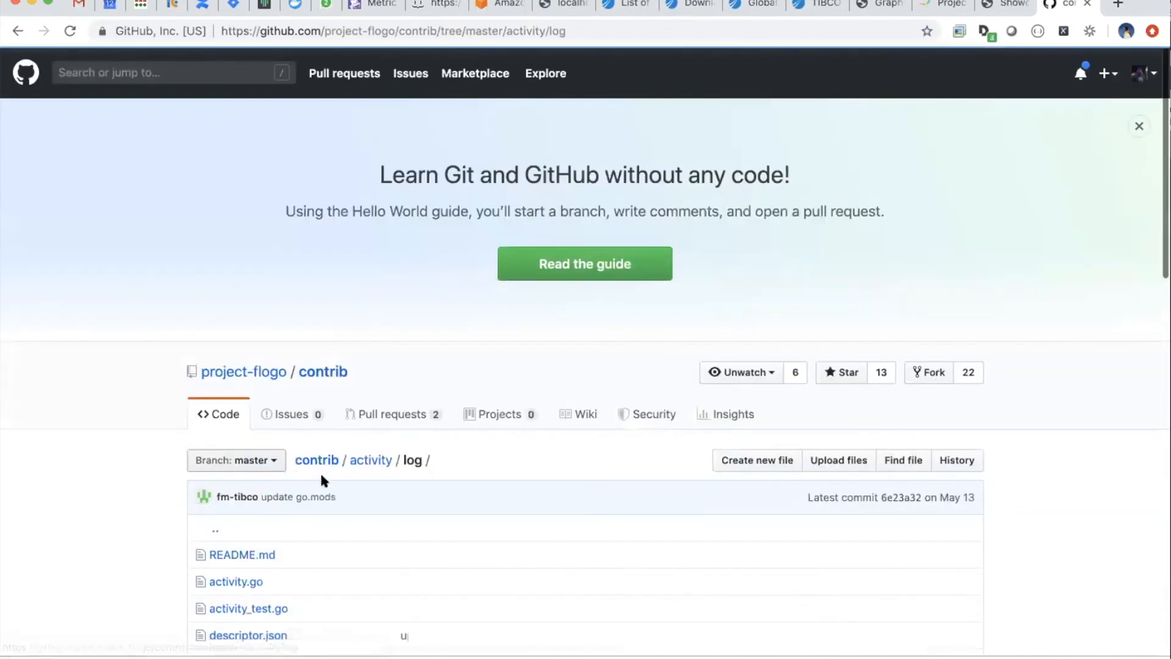
{"action": "scroll", "coordinate": [321, 480], "scroll_direction": "down", "scroll_amount": 6}
{"action": "left_click_drag", "start_coordinate": [258, 297], "coordinate": [209, 162]}
{"action": "left_click", "coordinate": [312, 273]}
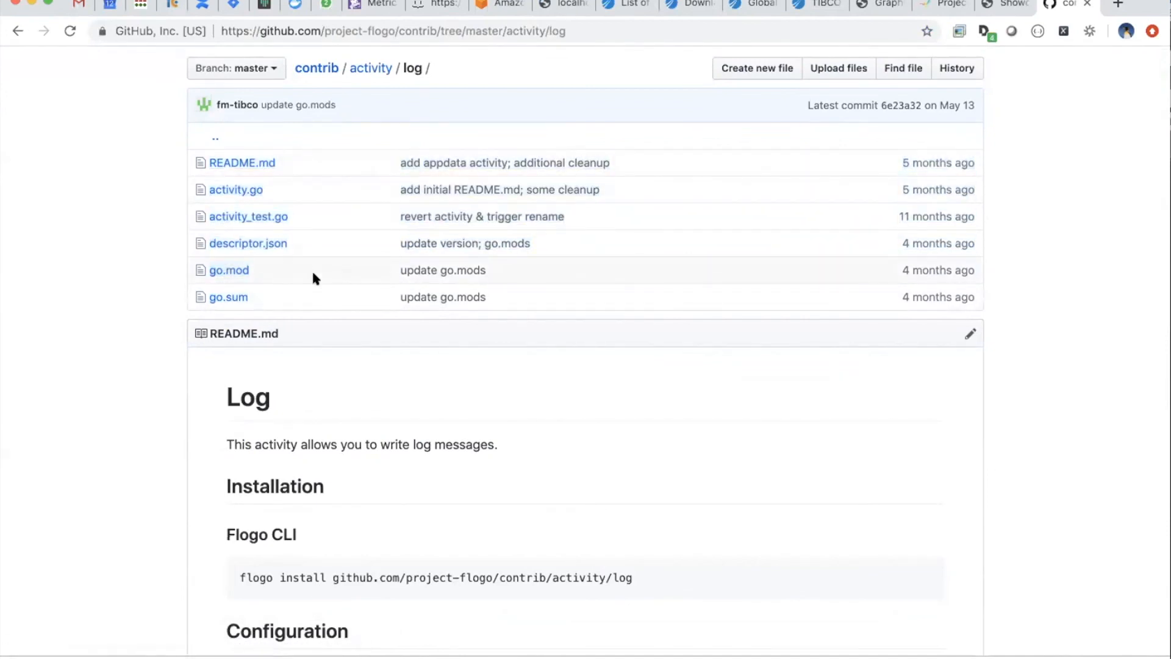
{"action": "left_click_drag", "start_coordinate": [294, 243], "coordinate": [203, 244]}
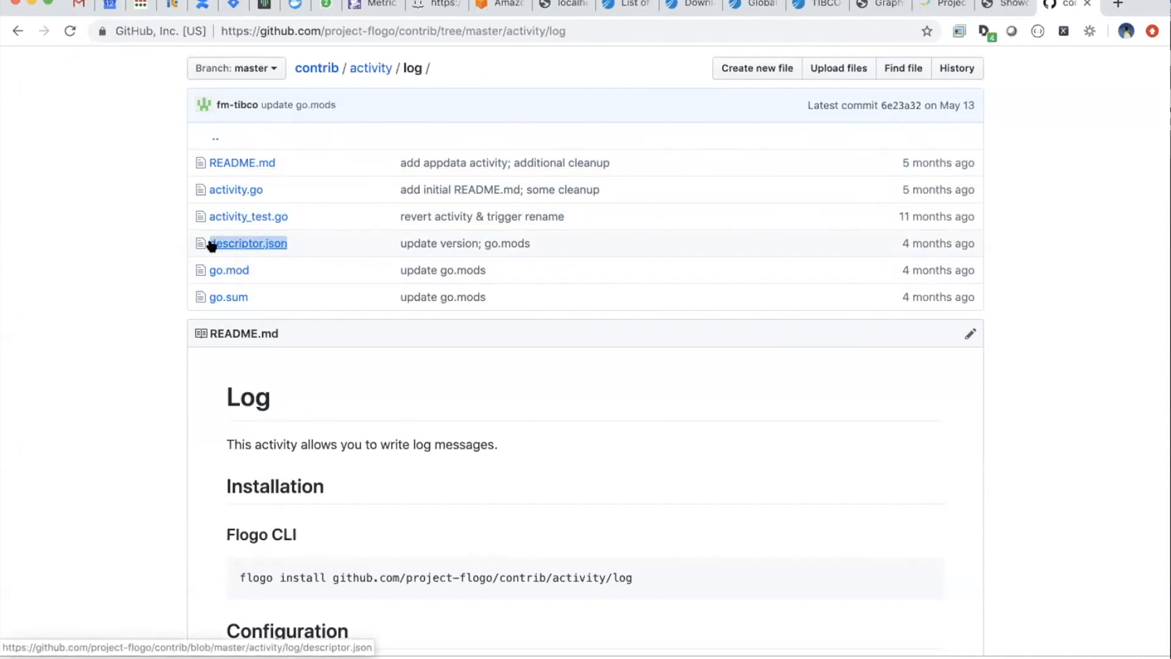
{"action": "left_click", "coordinate": [276, 270]}
{"action": "scroll", "coordinate": [308, 207], "scroll_direction": "up", "scroll_amount": 1}
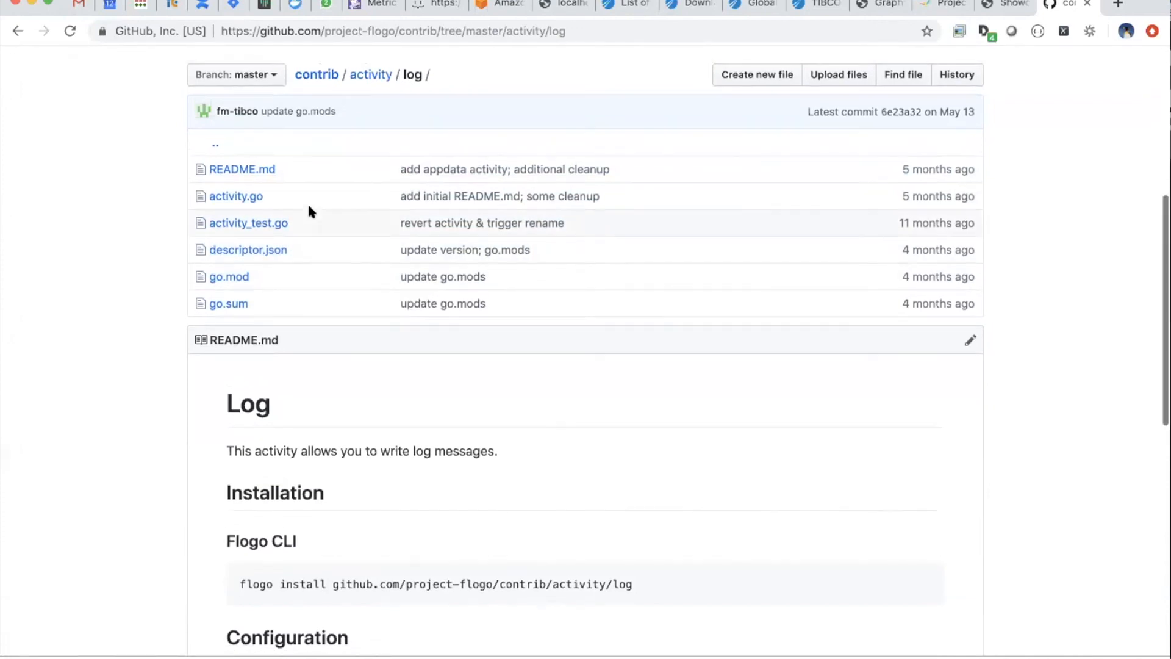
Return to the activity folder, open the kafka activity and look over its files, including metadata.go.
{"action": "left_click", "coordinate": [370, 86]}
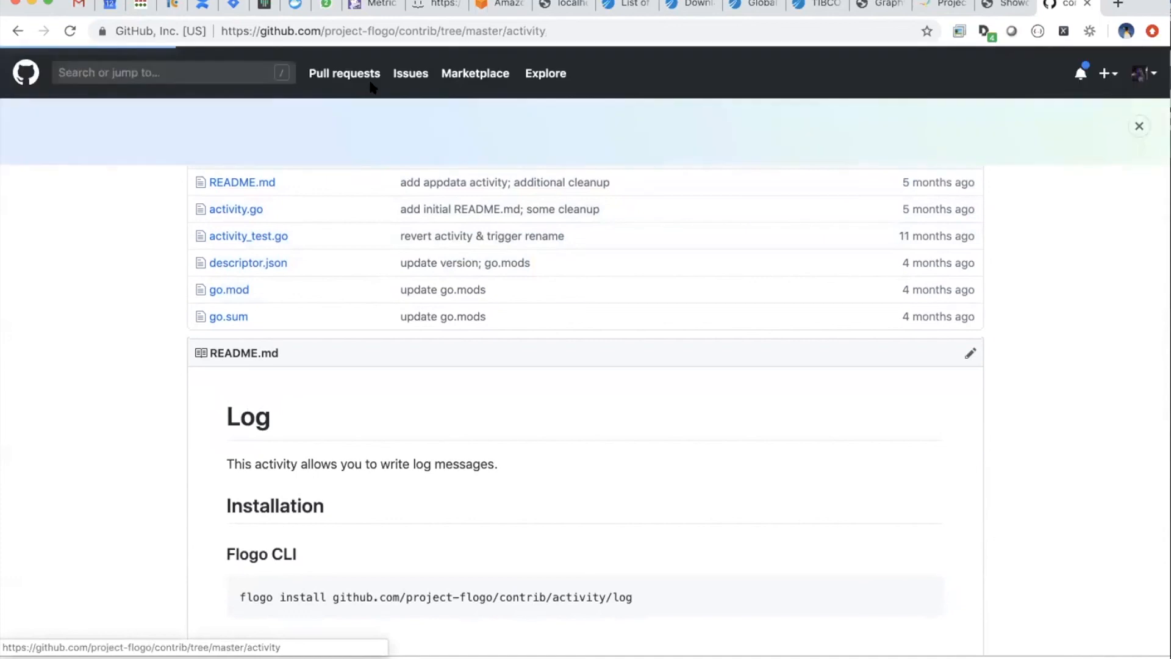
{"action": "scroll", "coordinate": [291, 326], "scroll_direction": "down", "scroll_amount": 5}
{"action": "left_click", "coordinate": [223, 469]}
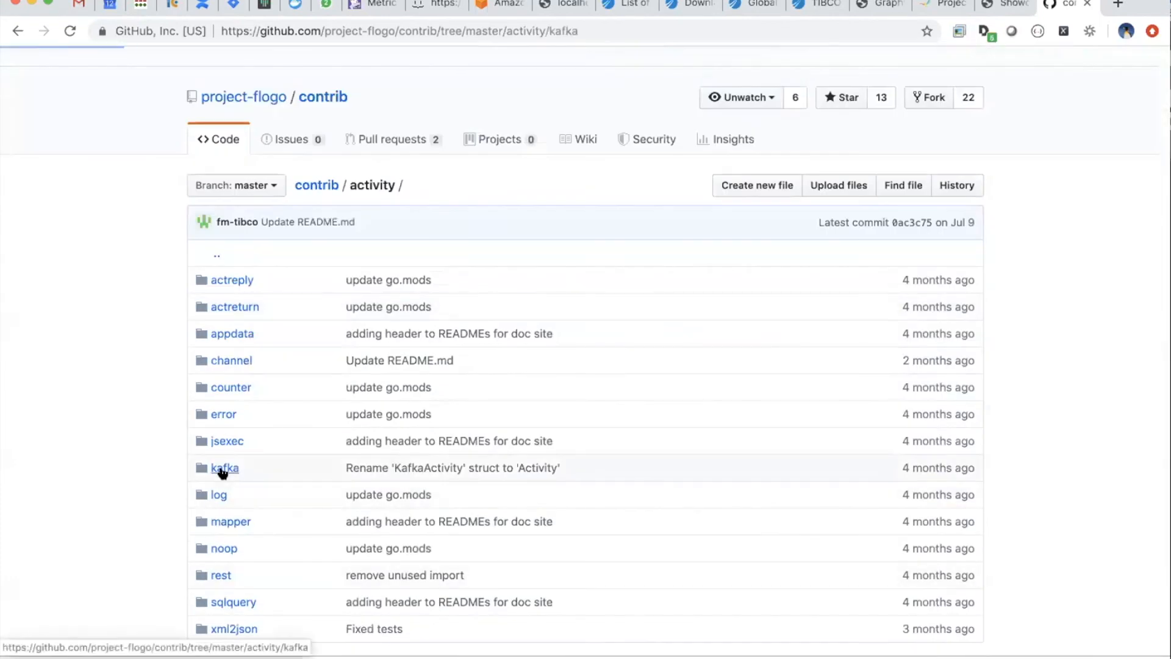
{"action": "scroll", "coordinate": [360, 274], "scroll_direction": "down", "scroll_amount": 6}
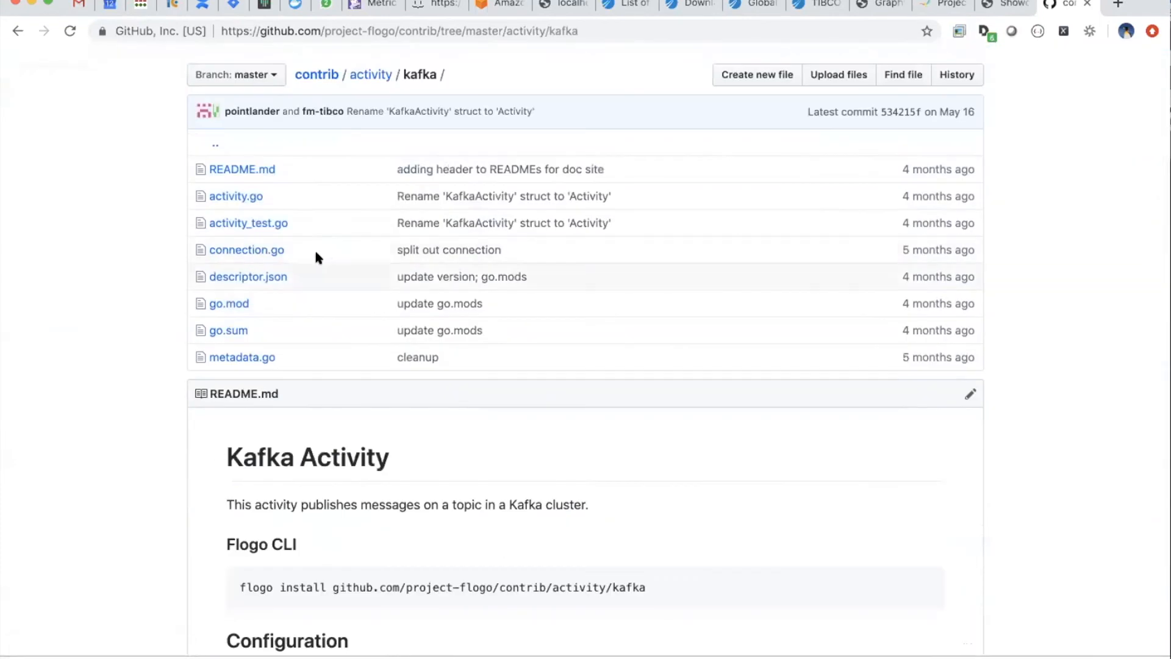
{"action": "left_click_drag", "start_coordinate": [282, 359], "coordinate": [200, 360]}
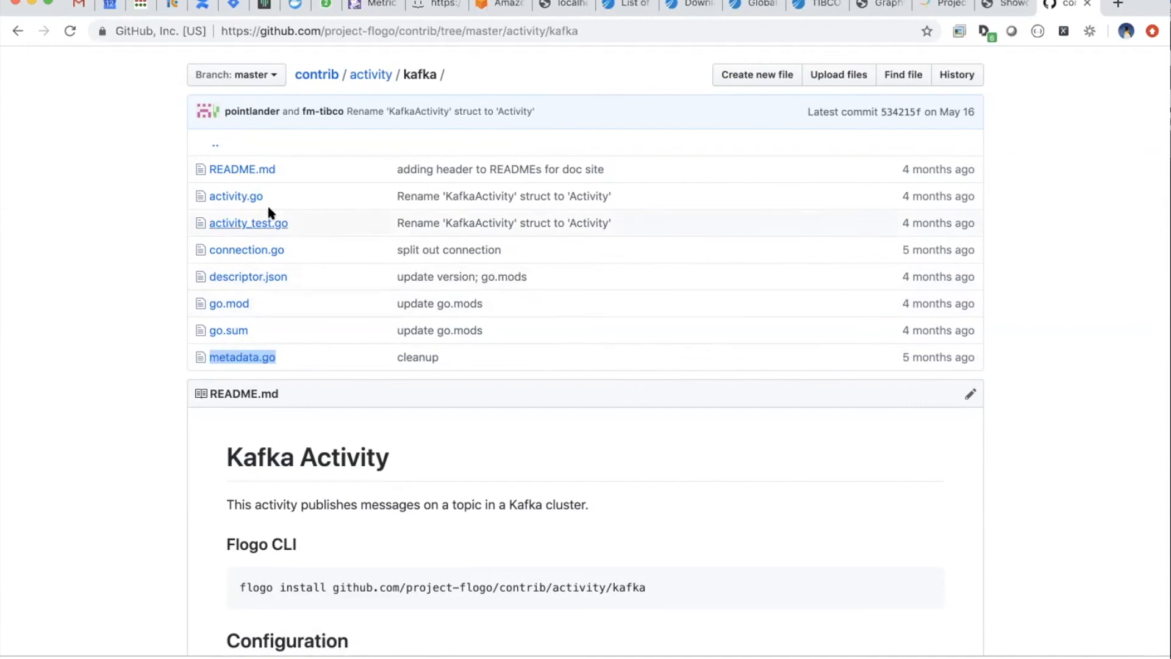
Open the Kafka activity's activity.go file and read through its registration, struct, New and Metadata code.
{"action": "left_click", "coordinate": [239, 196]}
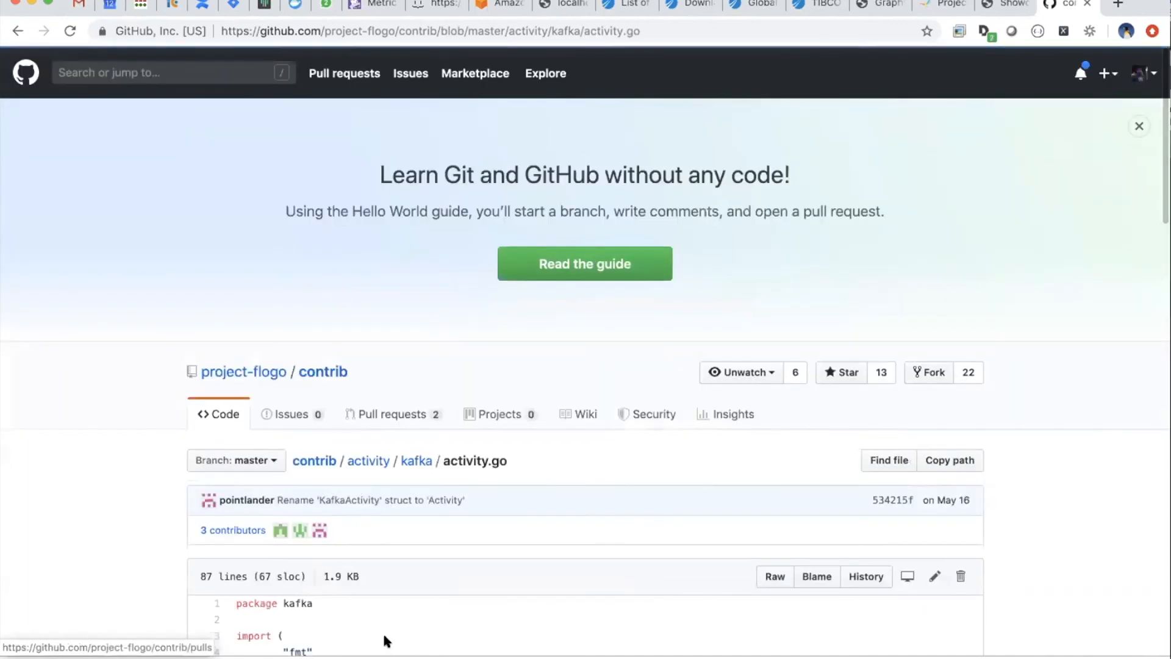
{"action": "scroll", "coordinate": [385, 638], "scroll_direction": "down", "scroll_amount": 5}
{"action": "scroll", "coordinate": [422, 518], "scroll_direction": "down", "scroll_amount": 5}
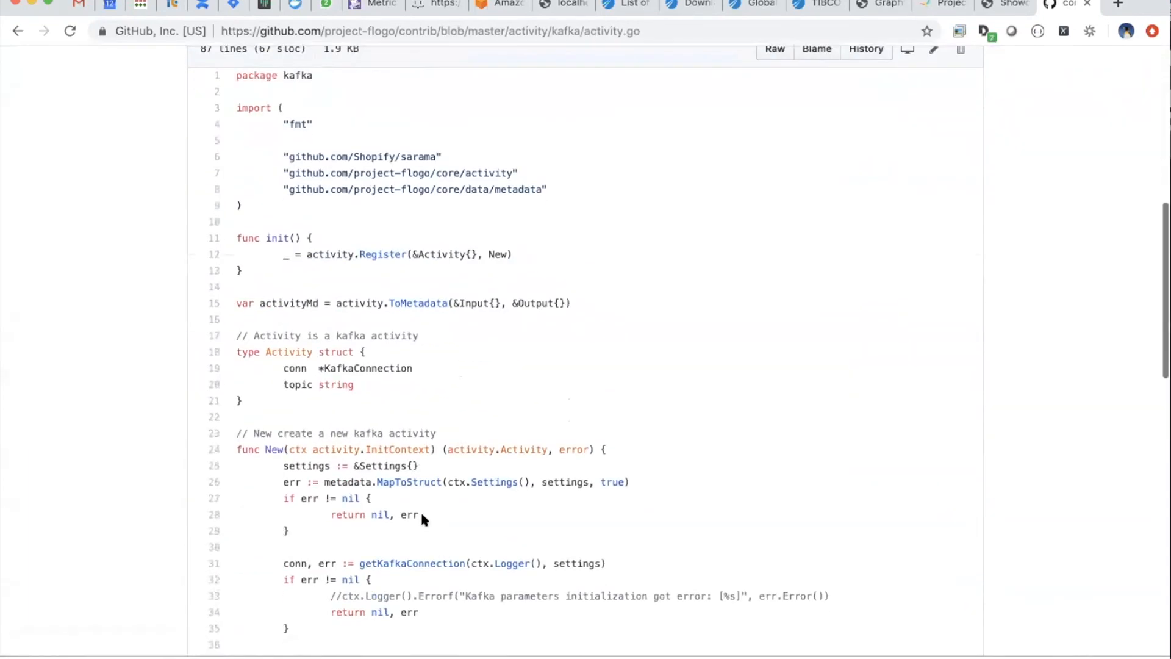
{"action": "scroll", "coordinate": [425, 520], "scroll_direction": "up", "scroll_amount": 1}
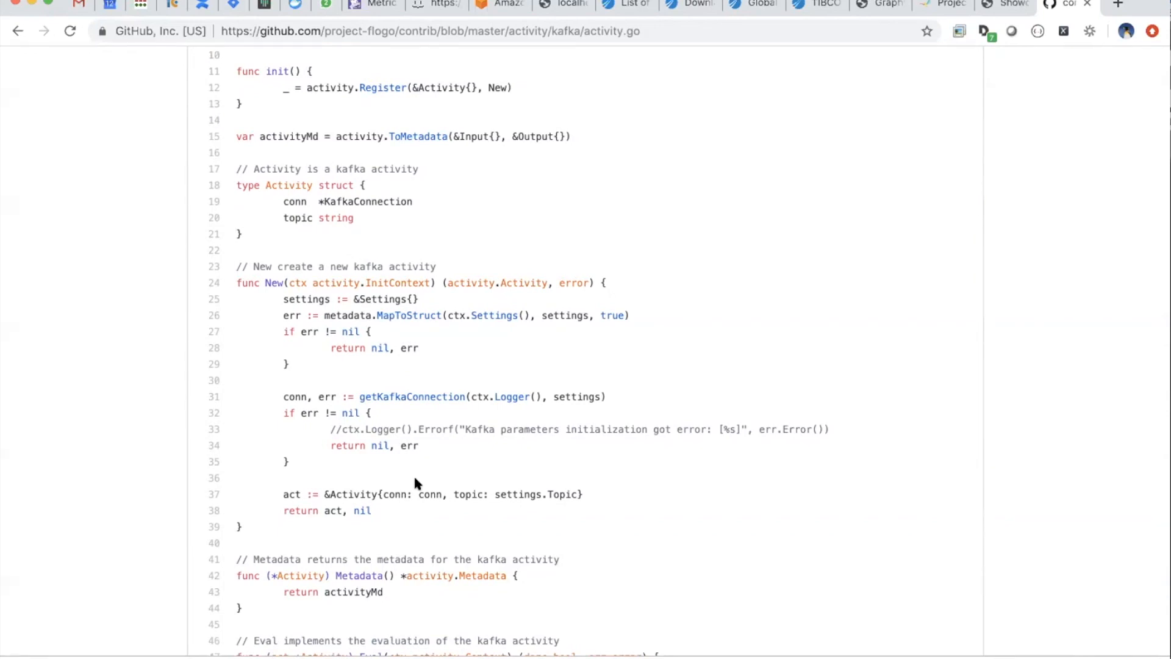
{"action": "scroll", "coordinate": [414, 479], "scroll_direction": "down", "scroll_amount": 3}
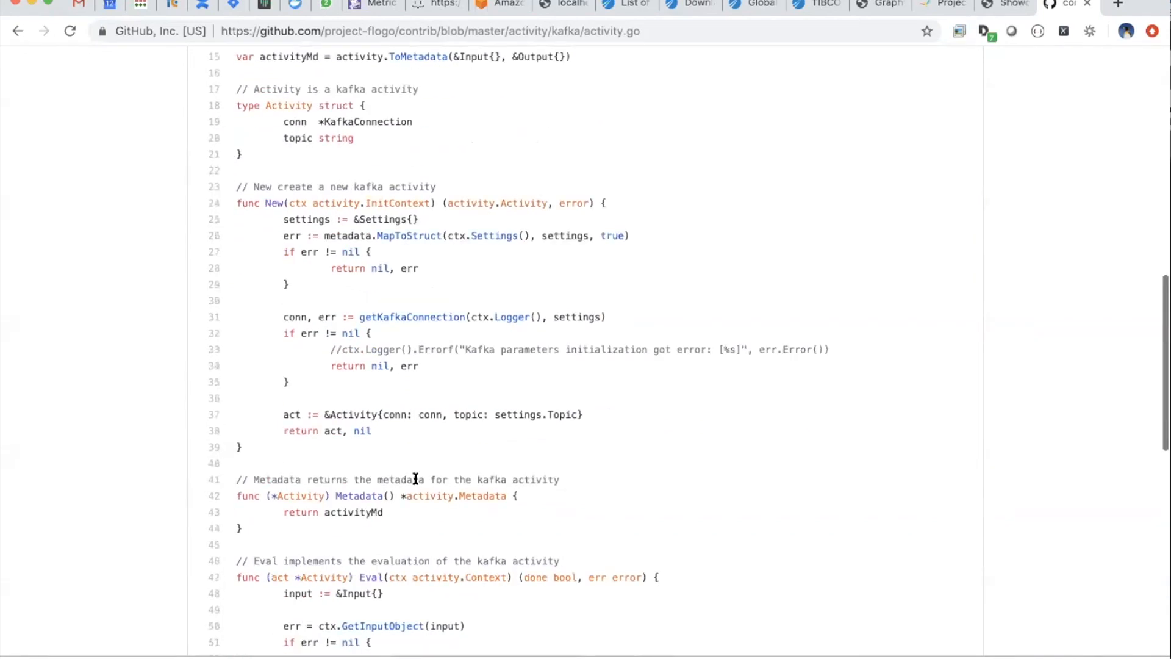
{"action": "scroll", "coordinate": [414, 478], "scroll_direction": "up", "scroll_amount": 5}
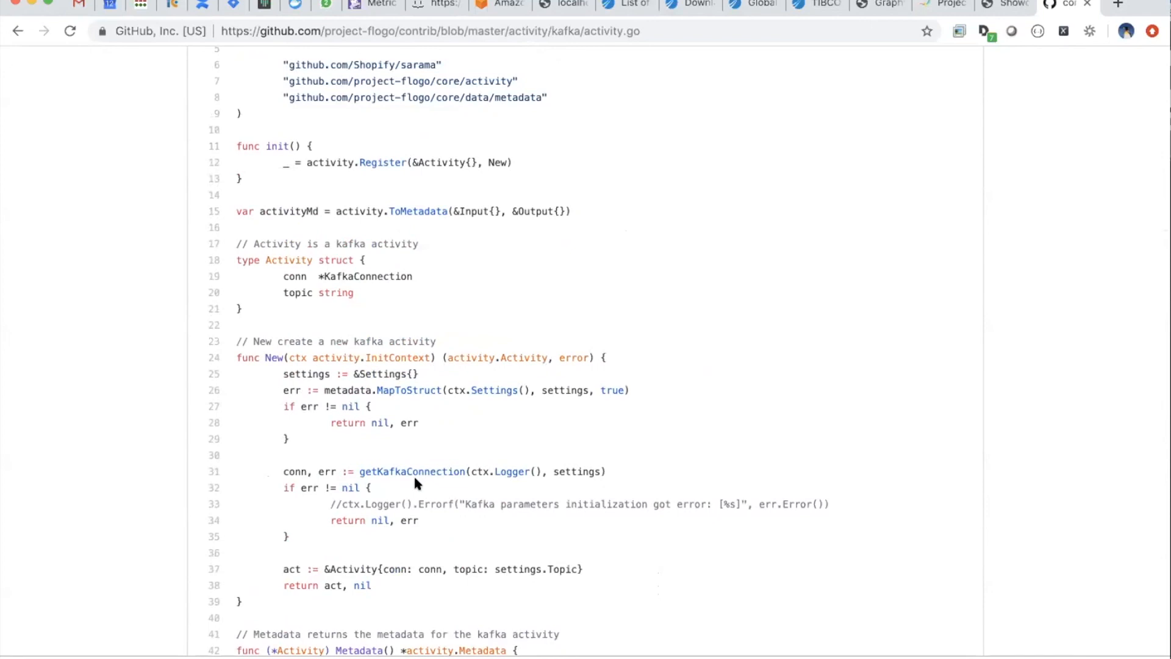
{"action": "scroll", "coordinate": [414, 482], "scroll_direction": "up", "scroll_amount": 1}
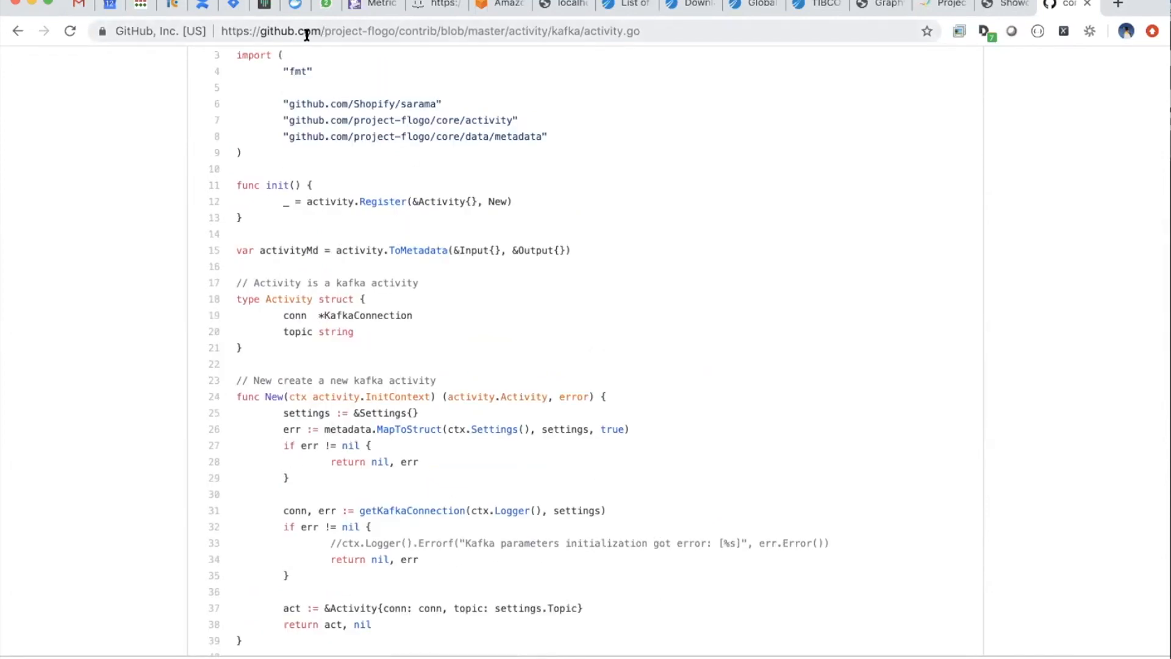
View the project-flogo Lobby chat on Gitter, and return to the Extensions page of the local Flogo Enterprise studio.
{"action": "left_click", "coordinate": [264, 6]}
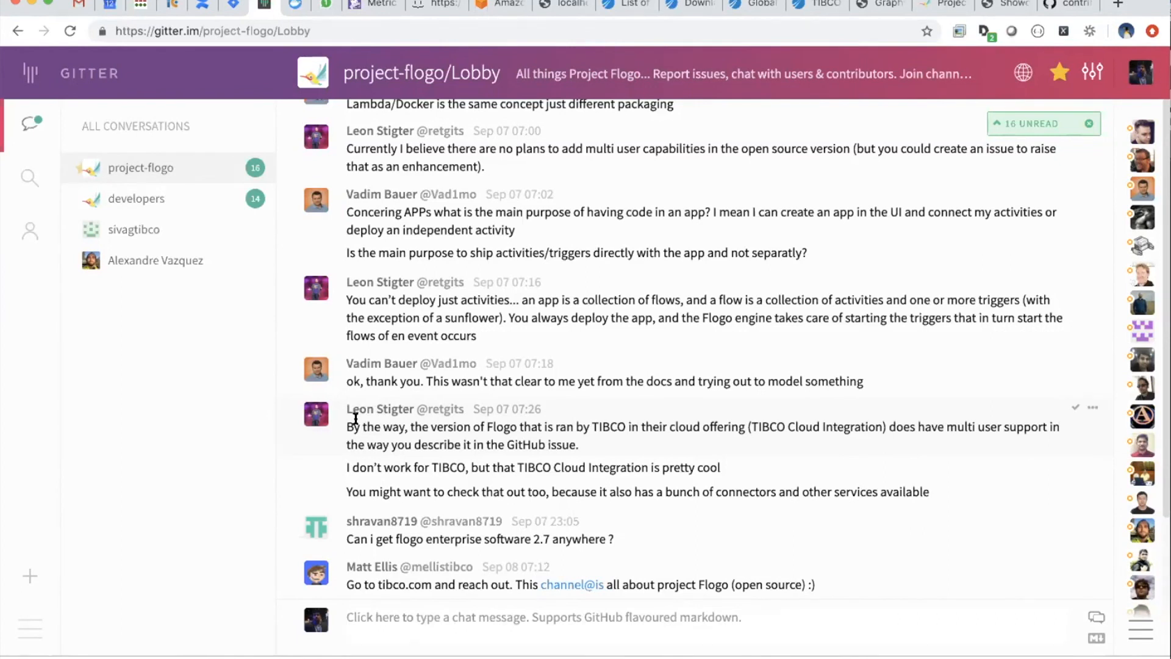
{"action": "left_click", "coordinate": [942, 5]}
{"action": "left_click", "coordinate": [814, 5]}
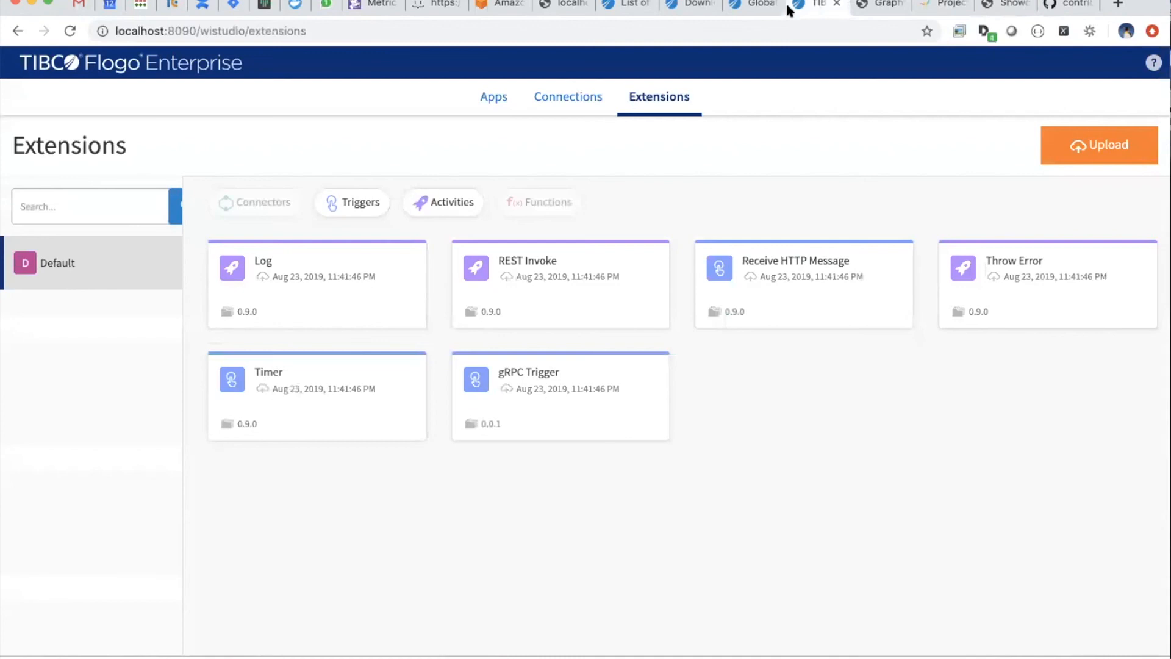
Switch to Activity Monitor.
{"action": "mouse_move", "coordinate": [20, 561]}
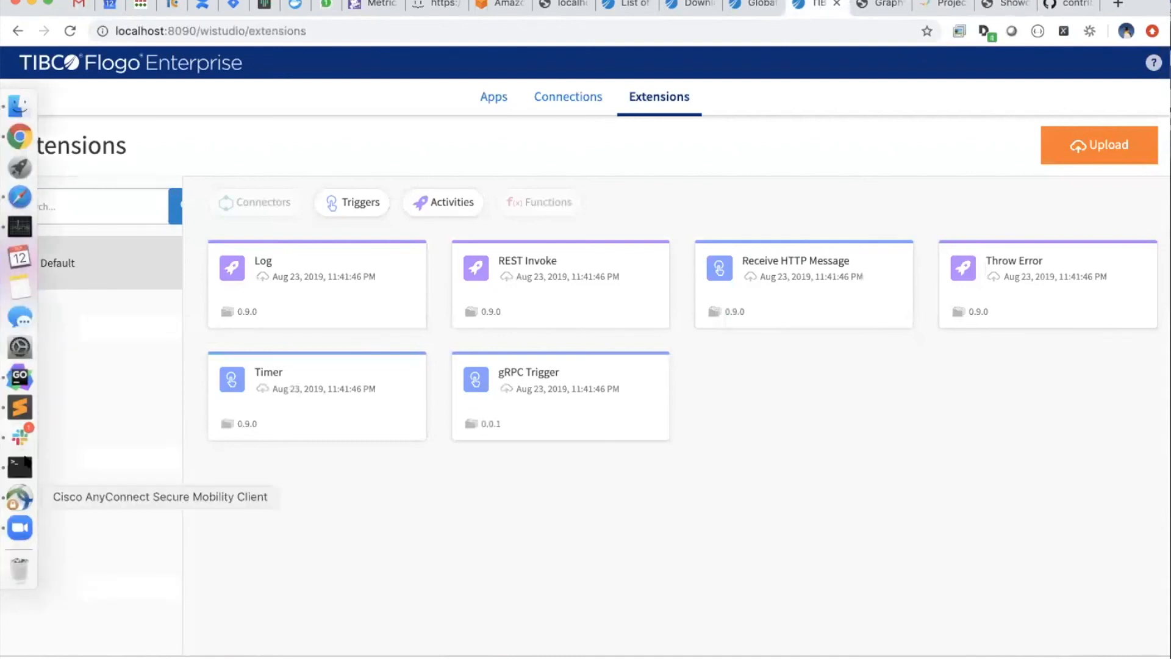
{"action": "left_click", "coordinate": [20, 228]}
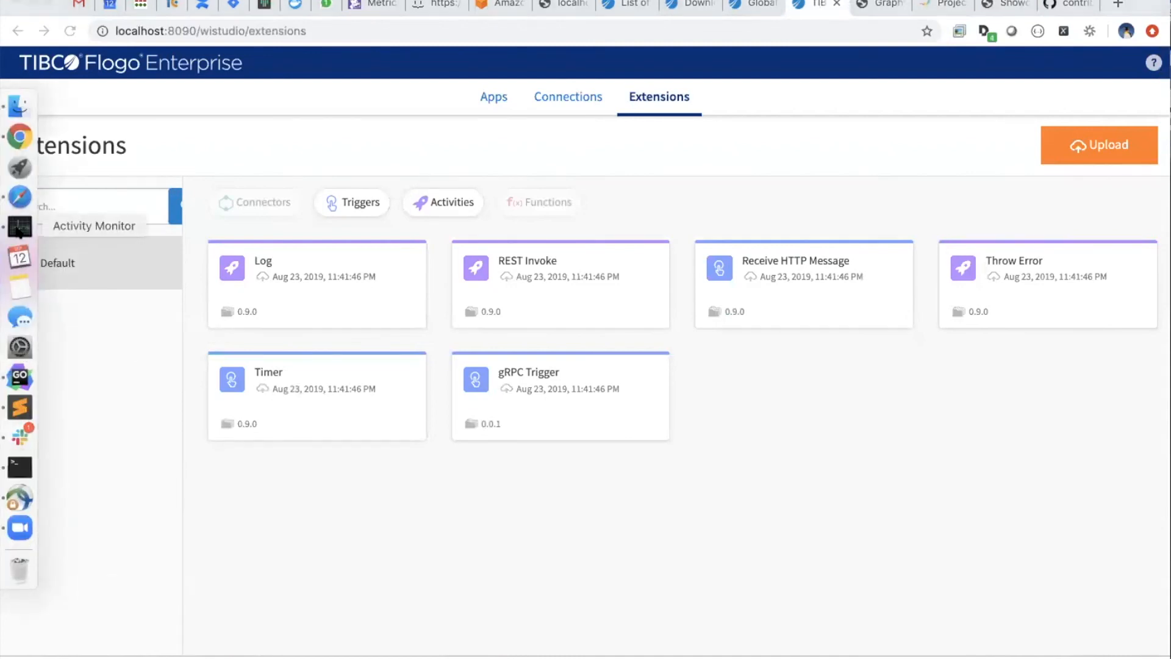